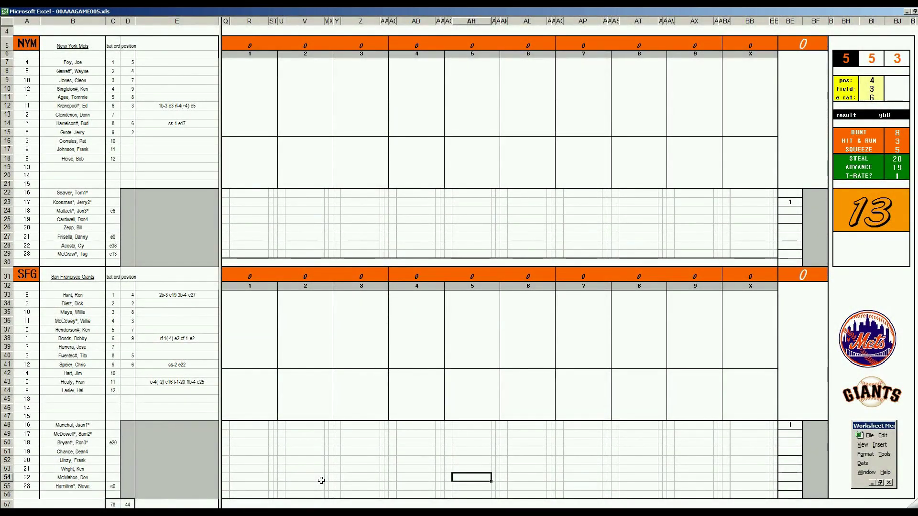
Turn the Spotify volume down slightly for the playing track Sweet Ride, then return to Excel
key(alt+Tab)
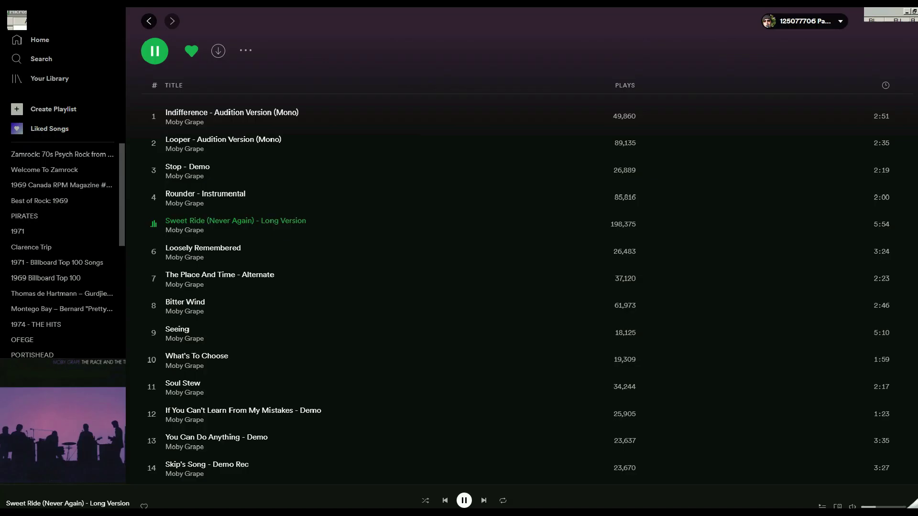
drag(877, 507, 870, 507)
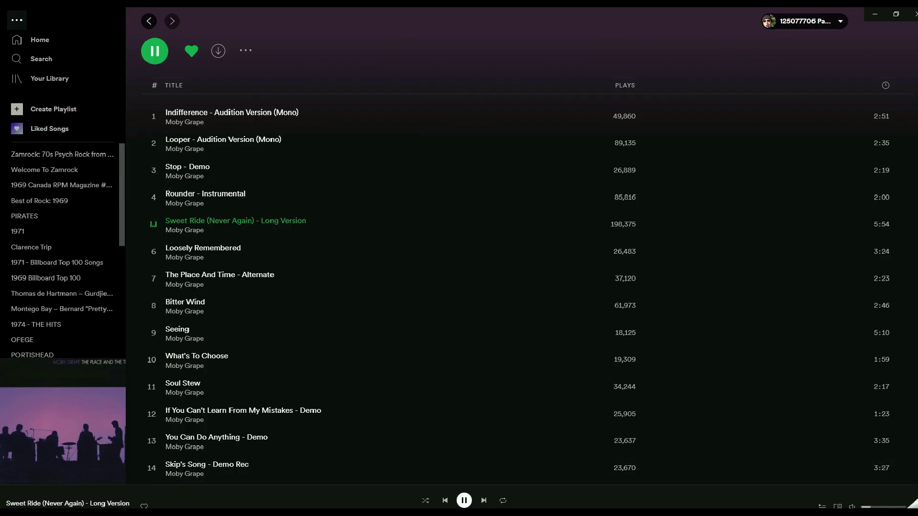
key(alt+Tab)
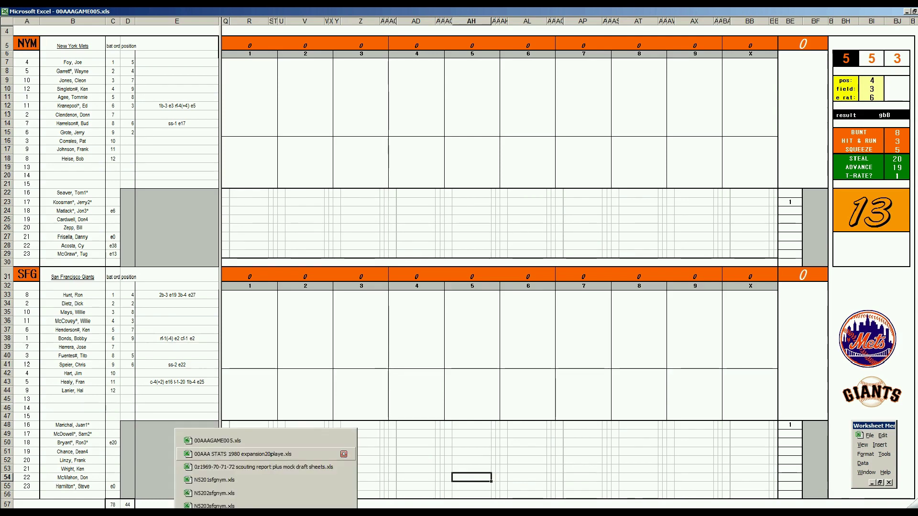
Switch Excel to the 00AAA STATS 1980 expansion20playe.xls workbook
click(266, 514)
click(242, 454)
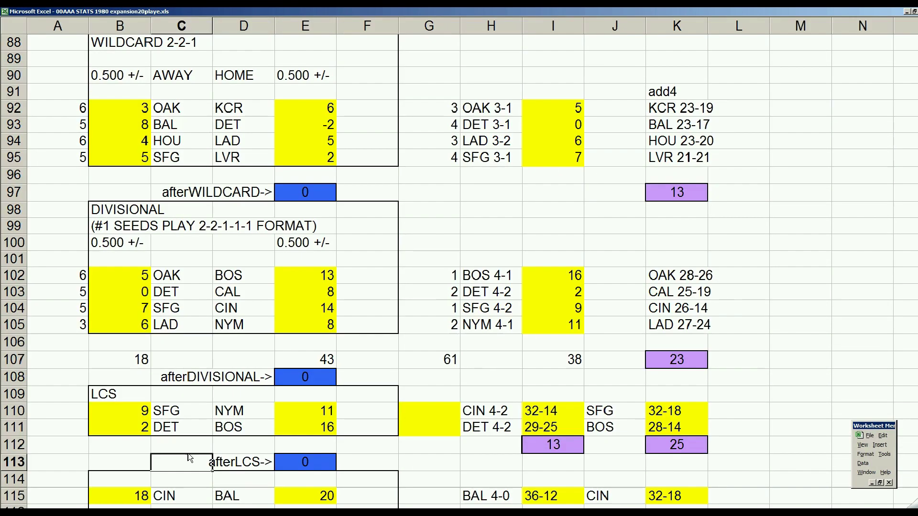
Bring up the playoff bracket sheet and scroll through the elimination and top-seed tables
click(206, 326)
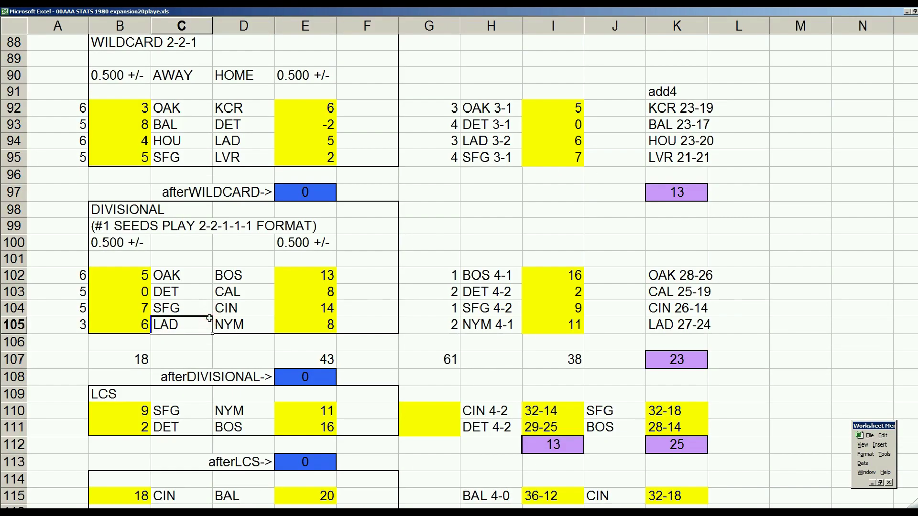
scroll(205, 329, up, 4)
scroll(205, 329, up, 3)
scroll(205, 329, up, 3)
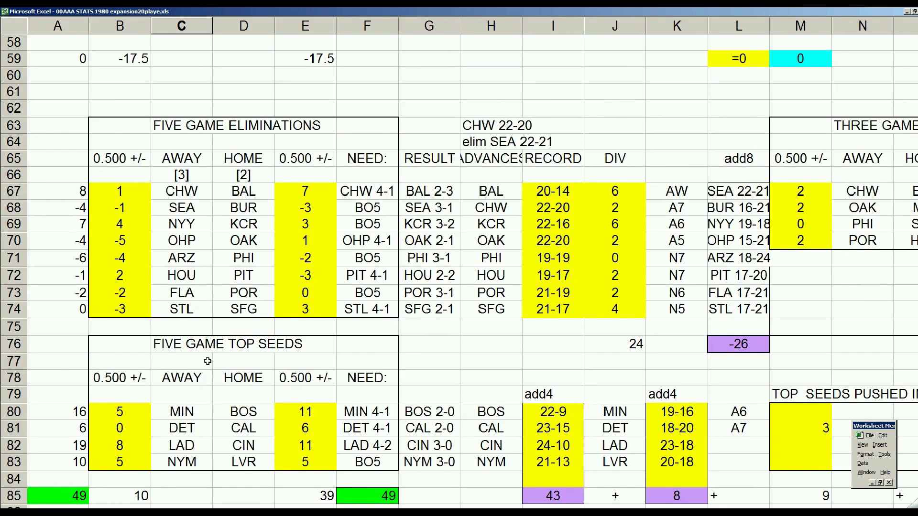
scroll(210, 411, down, 2)
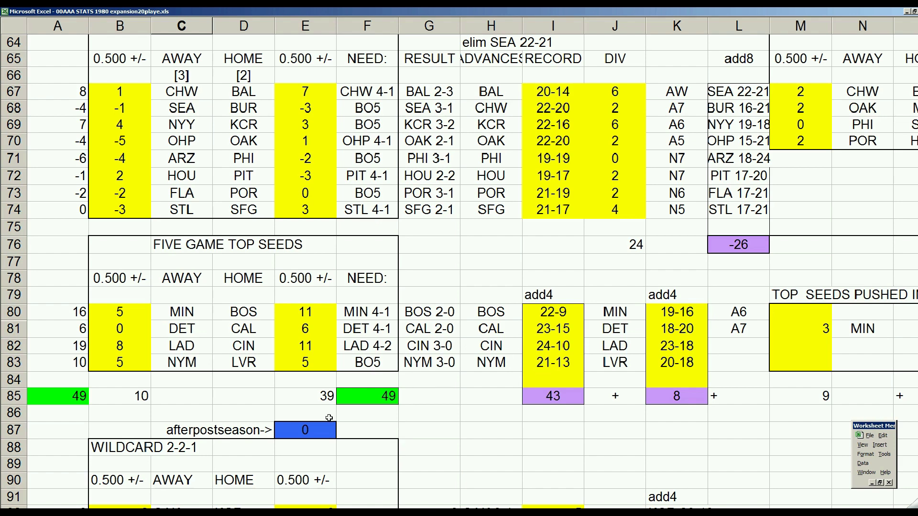
click(286, 410)
scroll(288, 409, down, 2)
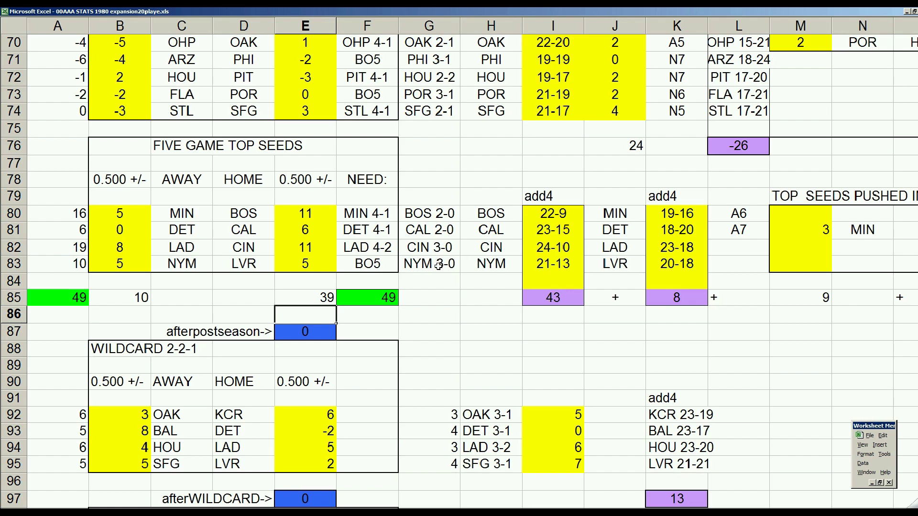
Check the CAL 2-0, CIN 3-0 and NYM 3-0 series results and the SFG wildcard matchup
click(434, 233)
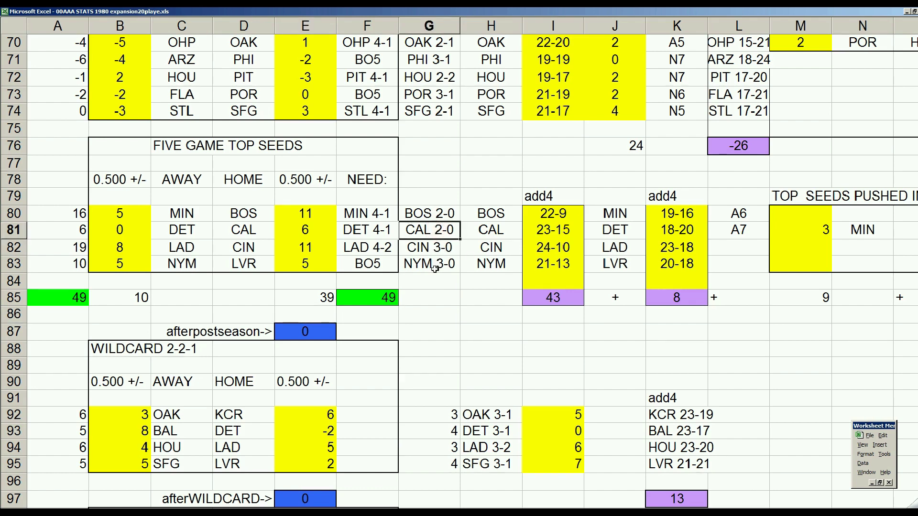
click(437, 250)
click(439, 266)
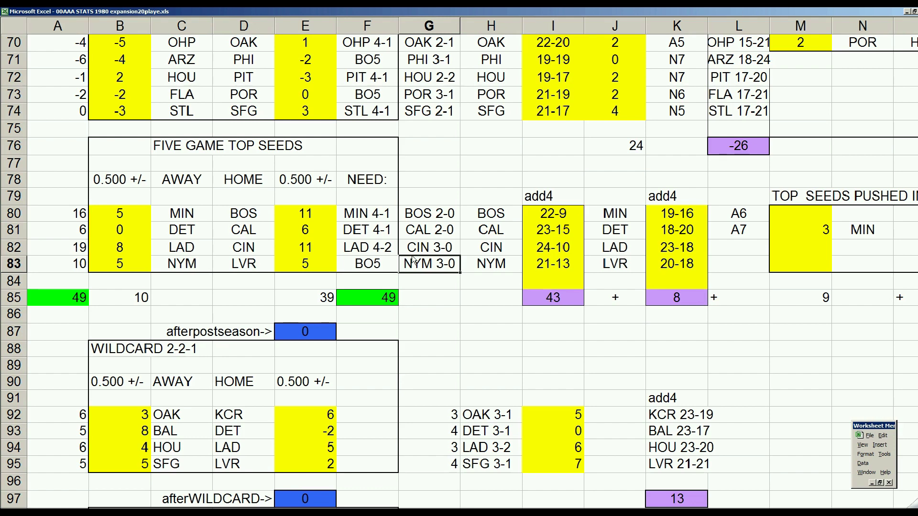
click(431, 249)
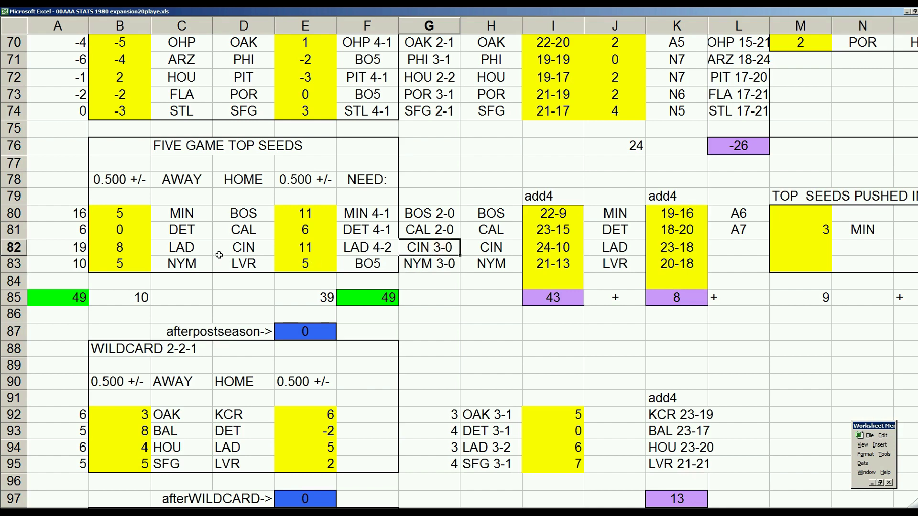
click(189, 465)
scroll(188, 464, down, 3)
click(229, 313)
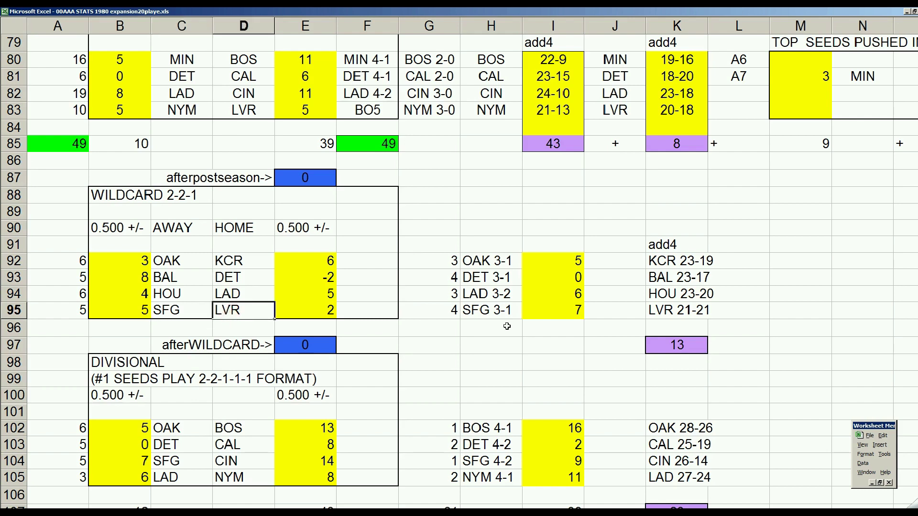
click(179, 466)
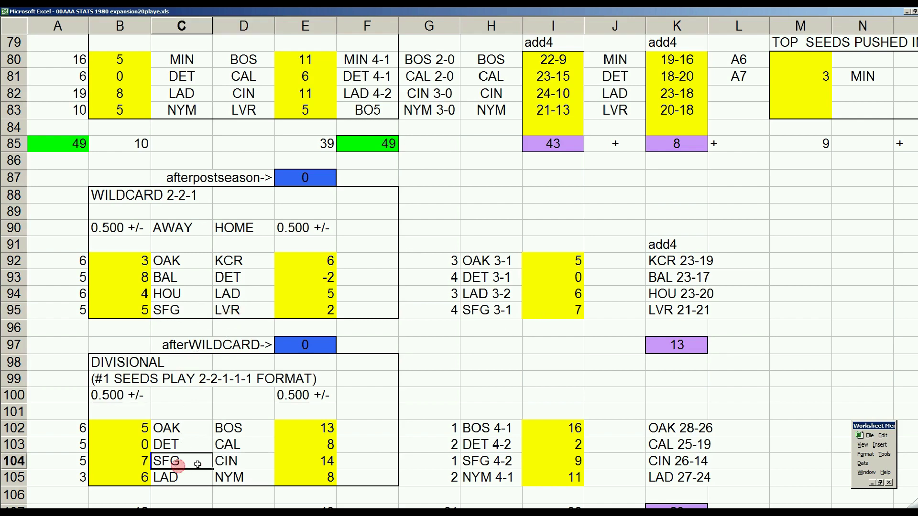
click(228, 461)
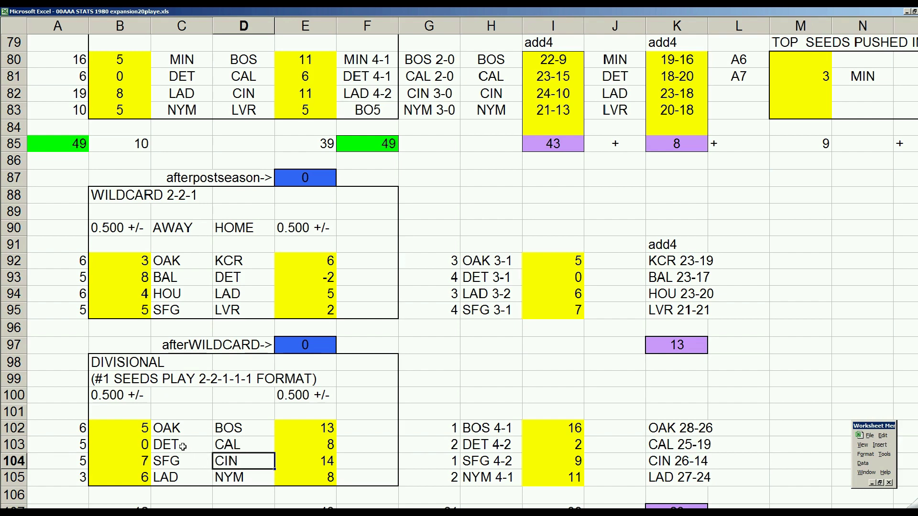
click(184, 447)
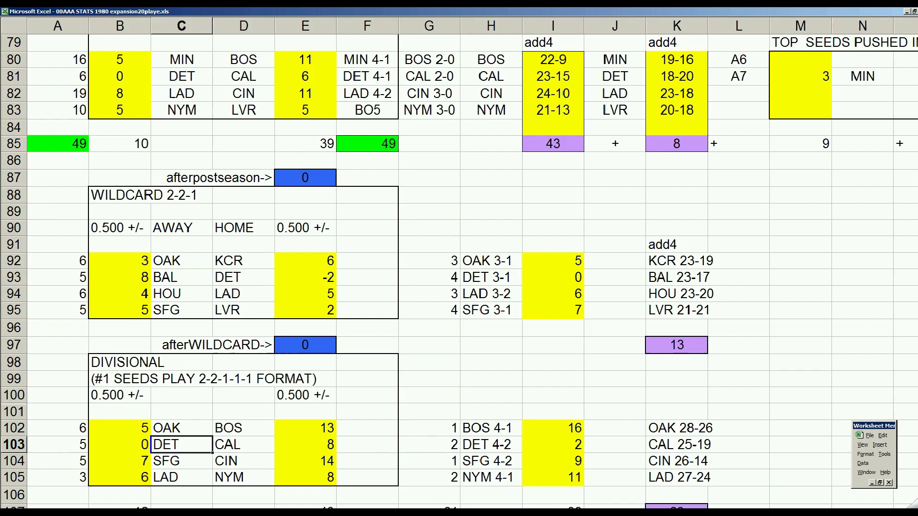
click(263, 467)
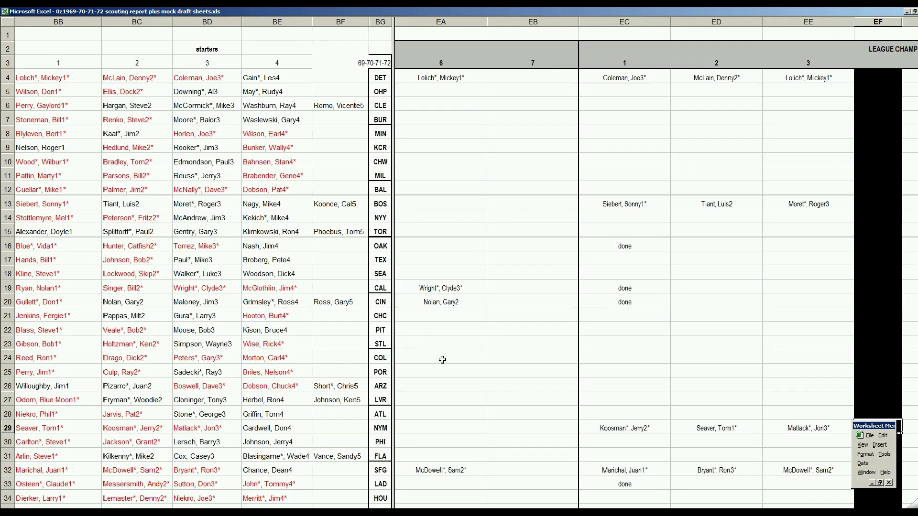
click(612, 432)
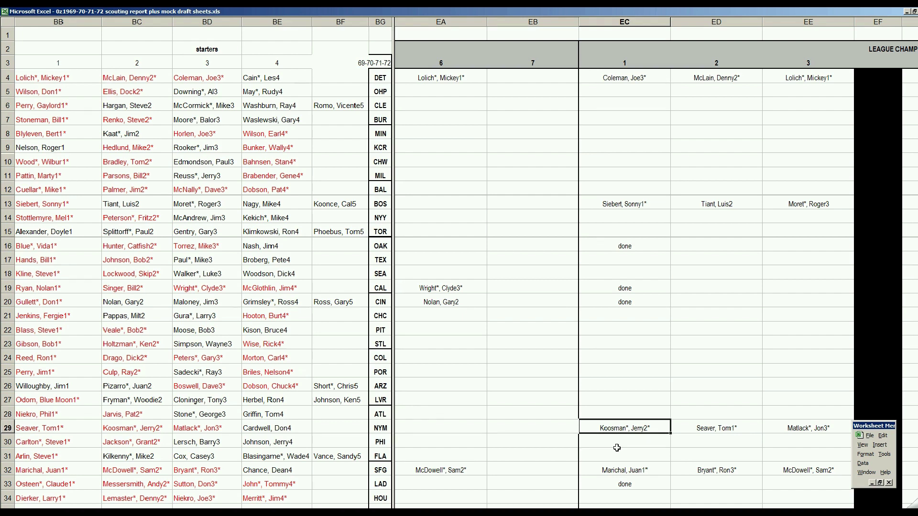
key(Right)
key(Left)
key(Down)
key(Down)
key(Down)
key(Up)
key(Up)
key(Up)
key(Right)
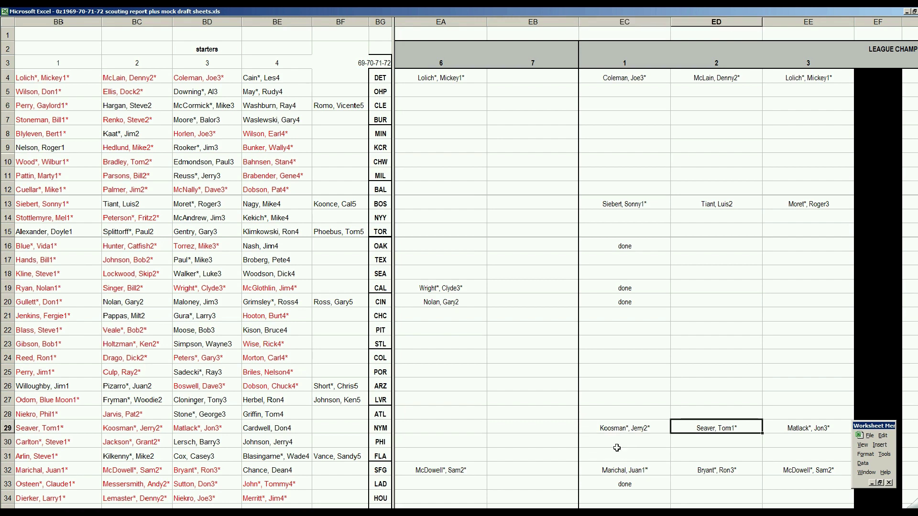
key(Down)
key(Down)
key(Down)
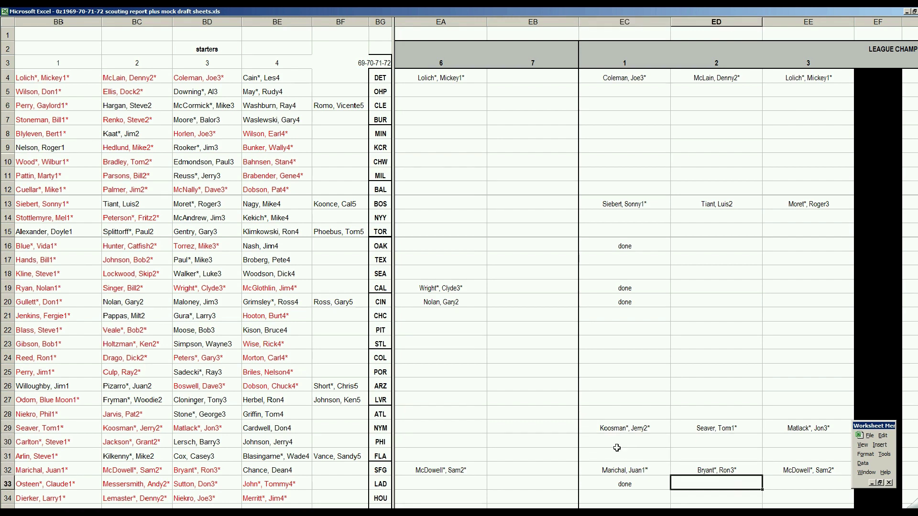
key(Up)
key(Up)
key(Up)
key(Right)
key(Down)
key(Down)
key(Down)
key(Up)
key(Up)
key(Up)
key(Right)
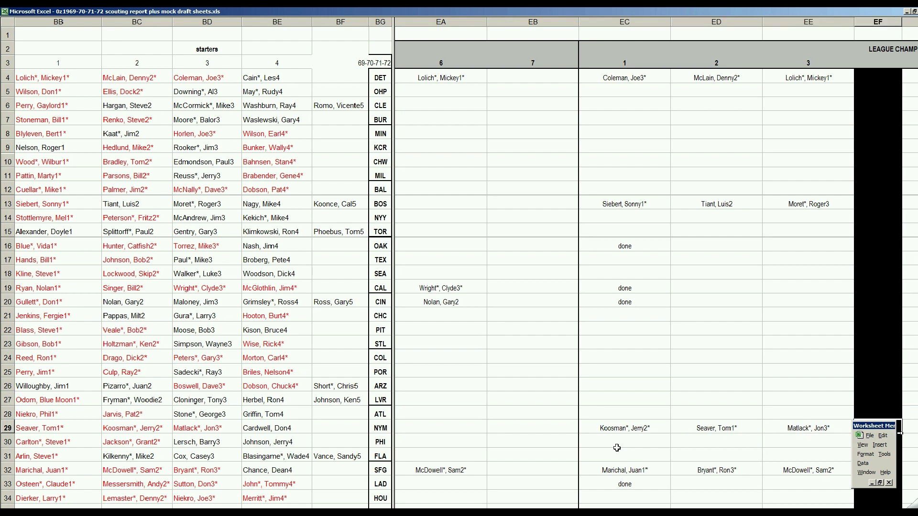
key(Right)
key(Right)
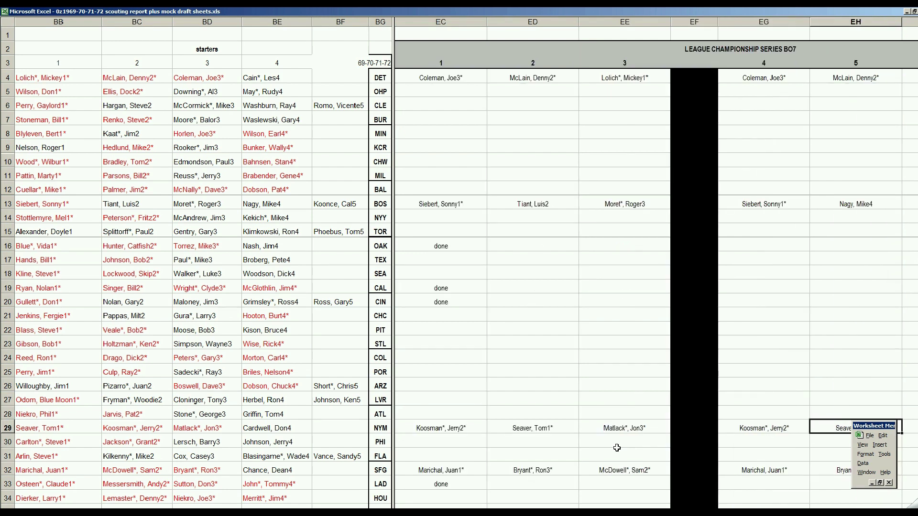
key(Right)
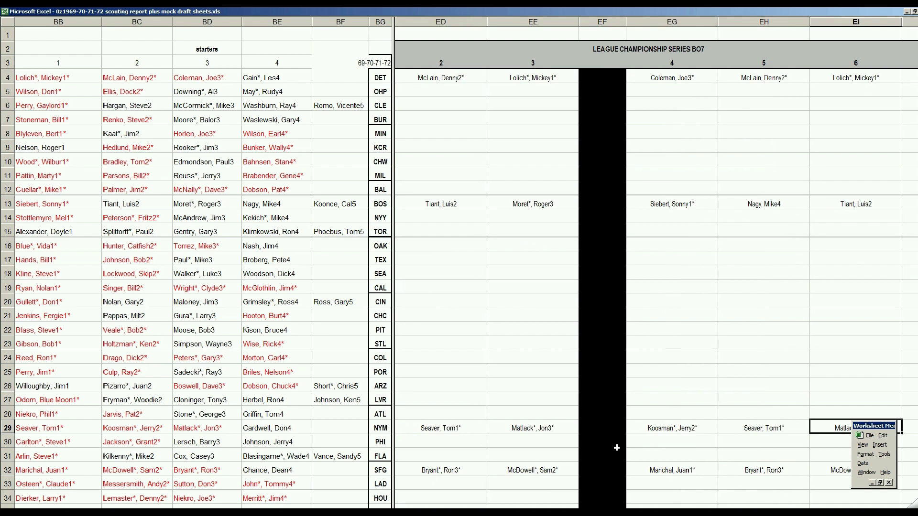
Review the NYM and SFG game 7 starting pitchers in the scouting report
key(Right)
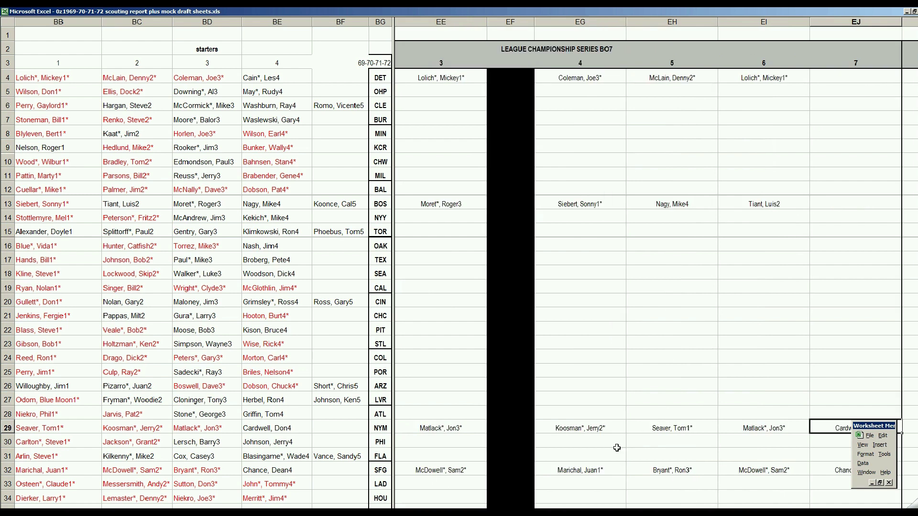
key(Right)
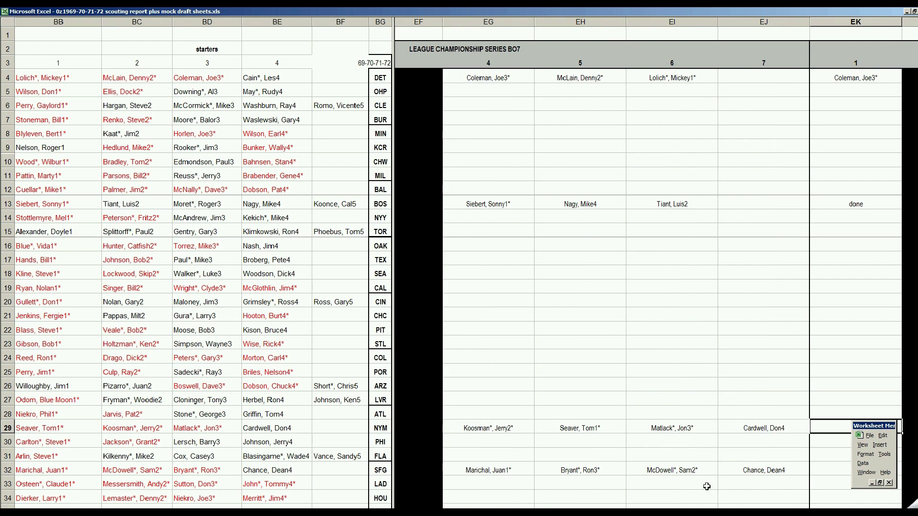
click(765, 431)
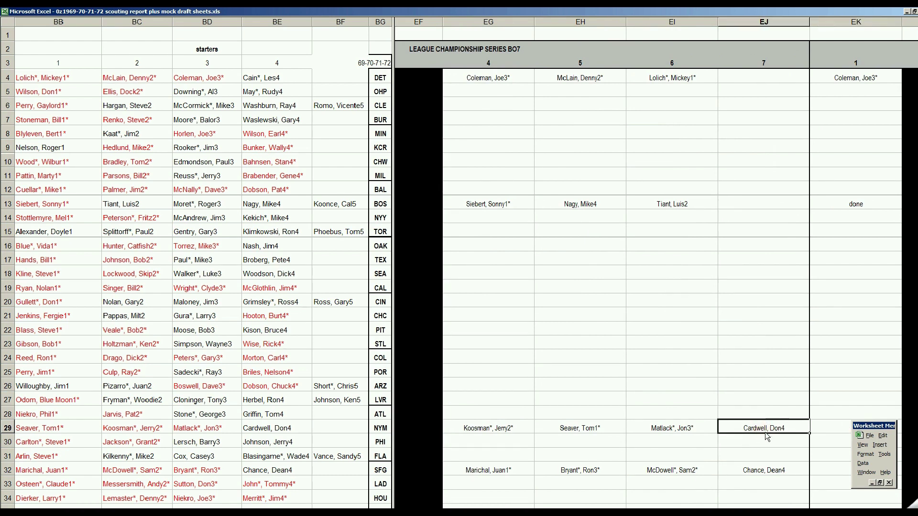
click(768, 473)
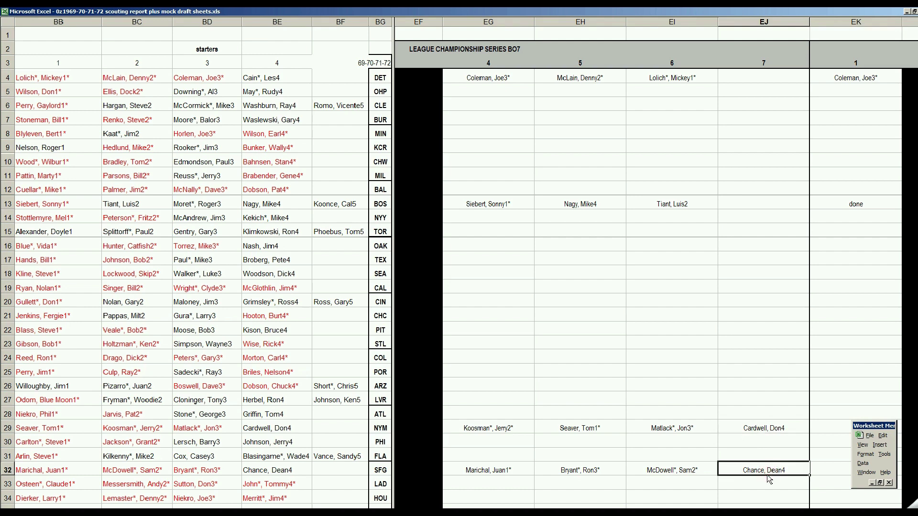
Check SFG's game 4, 5, 6 and 1 starters, then switch to N5201sfgnym.xls
click(487, 470)
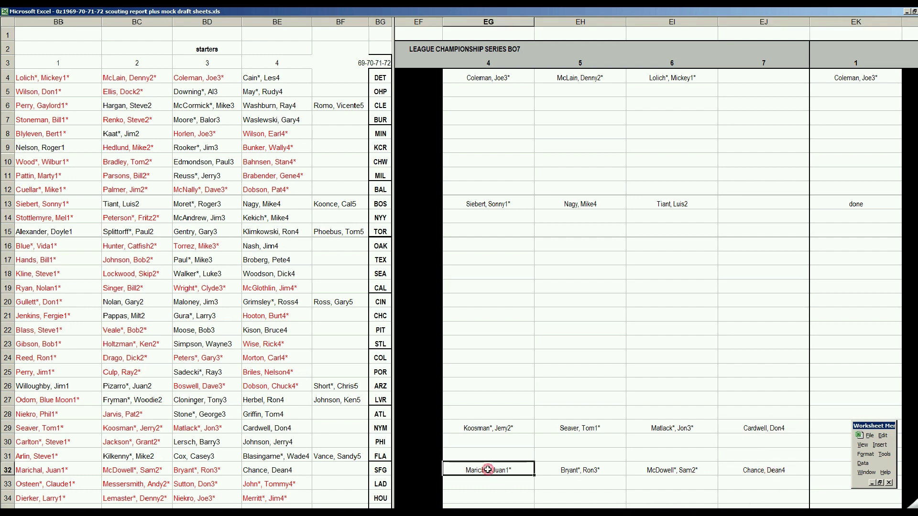
click(584, 468)
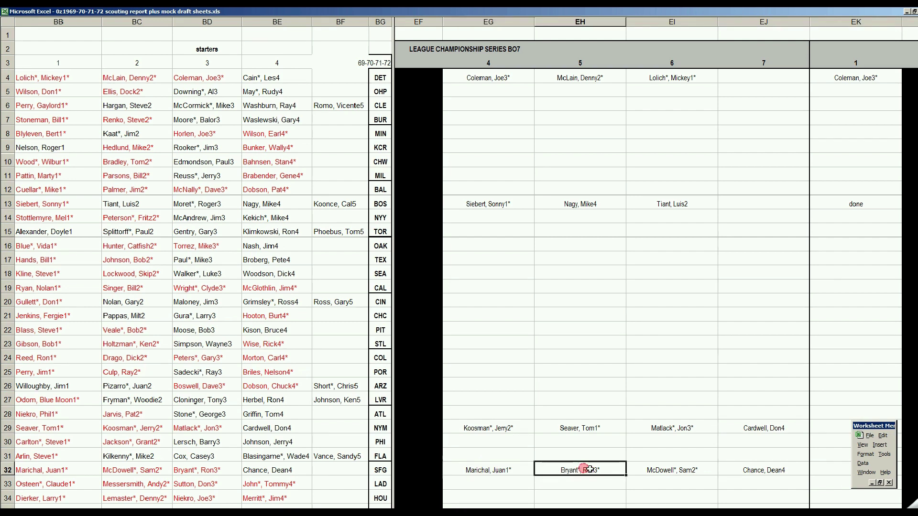
click(650, 468)
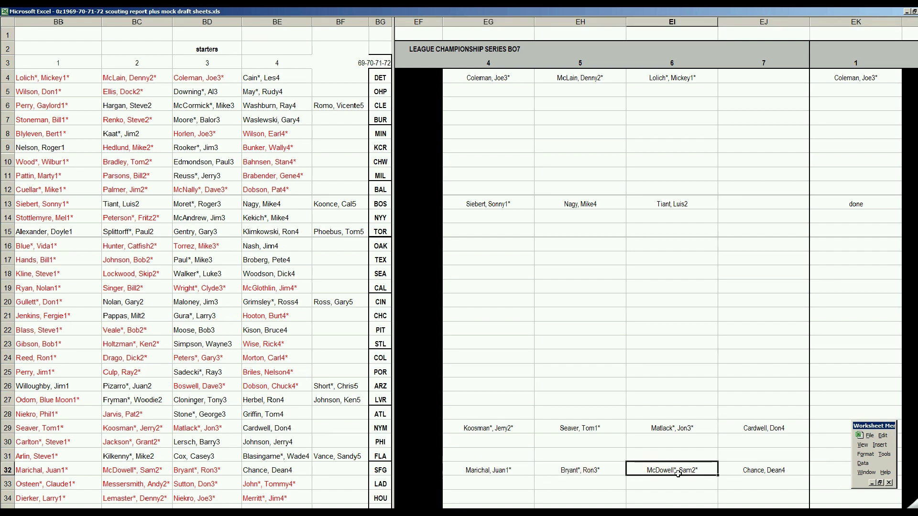
key(Left)
key(Left)
key(Left)
key(Left)
key(Left)
key(Left)
key(Left)
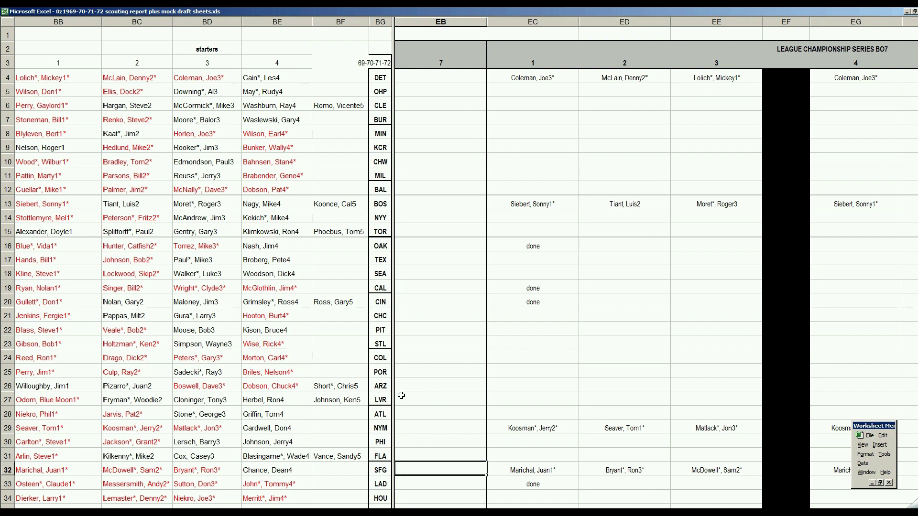
click(535, 470)
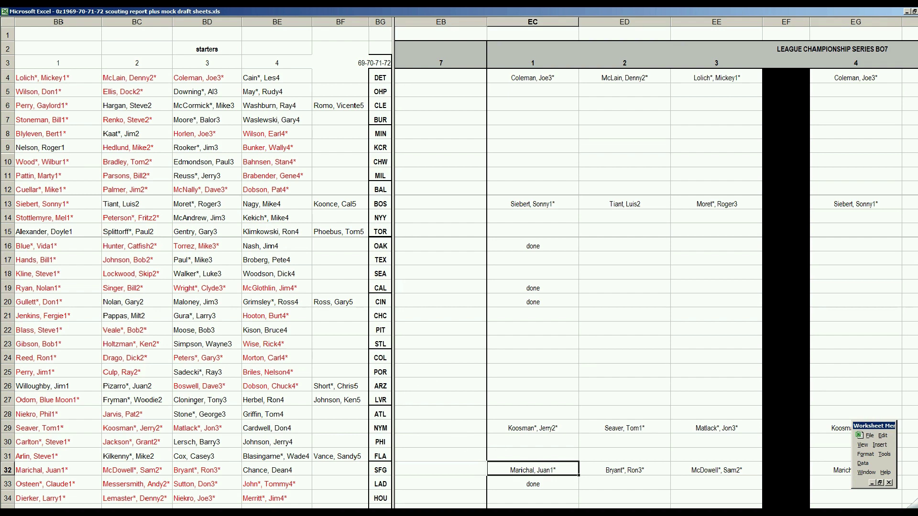
click(220, 465)
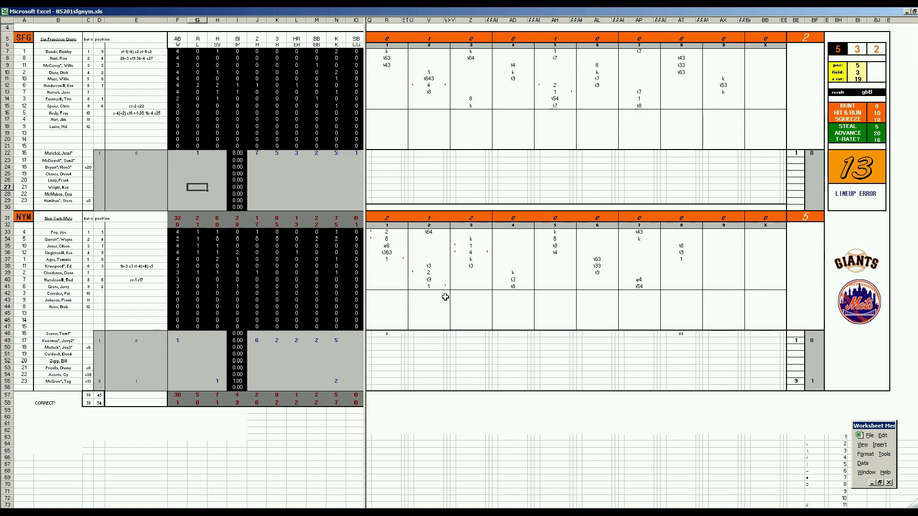
click(385, 259)
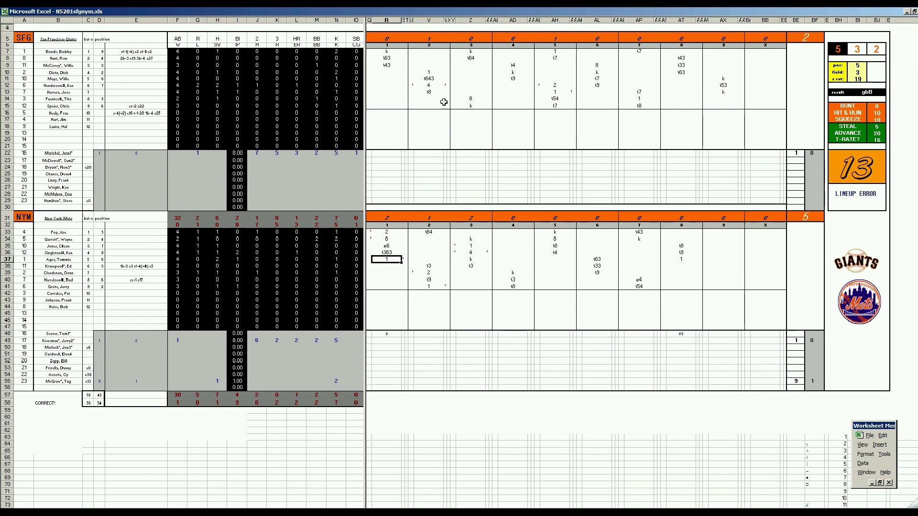
click(431, 85)
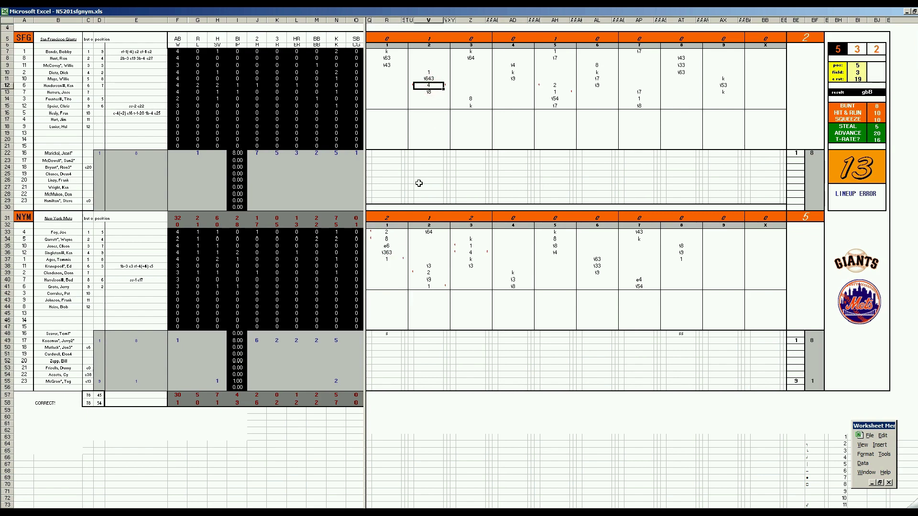
click(428, 272)
click(428, 288)
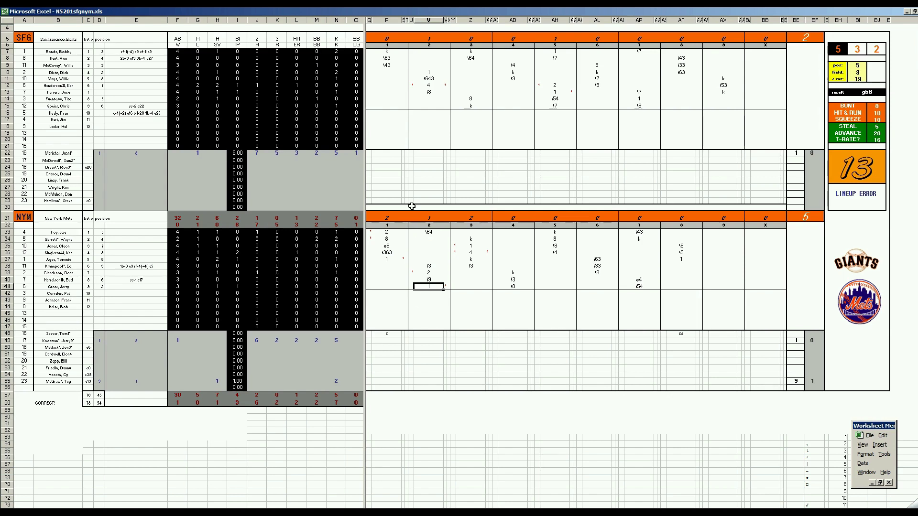
click(473, 245)
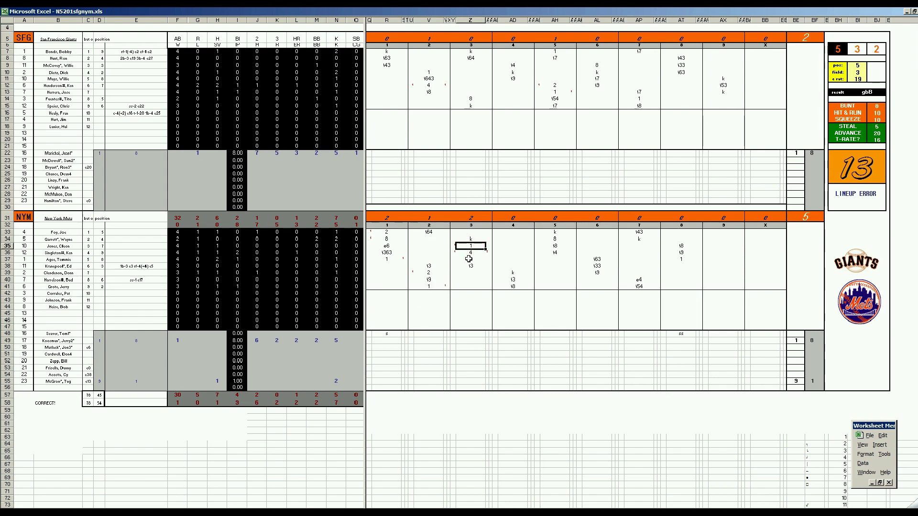
click(471, 253)
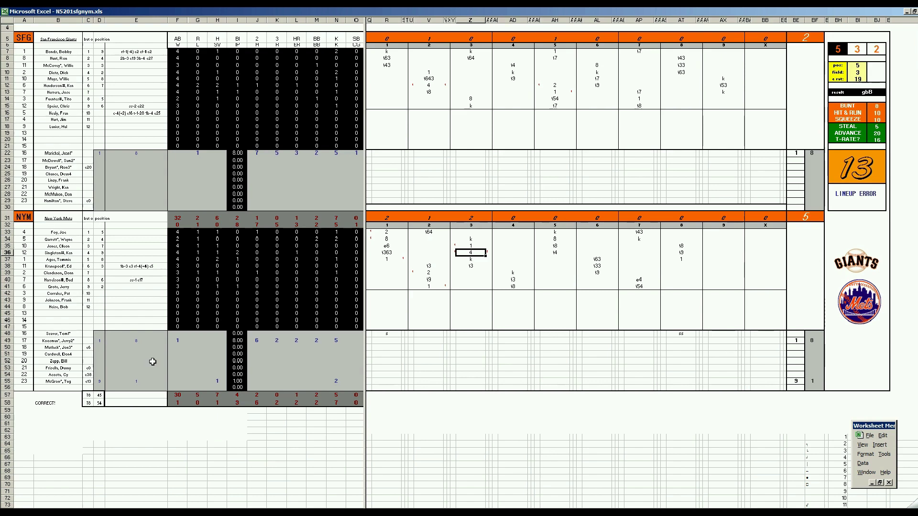
Review the last NYM pitcher and the SFG row-9 batter, then switch to N5202sfgnym.xls
click(80, 380)
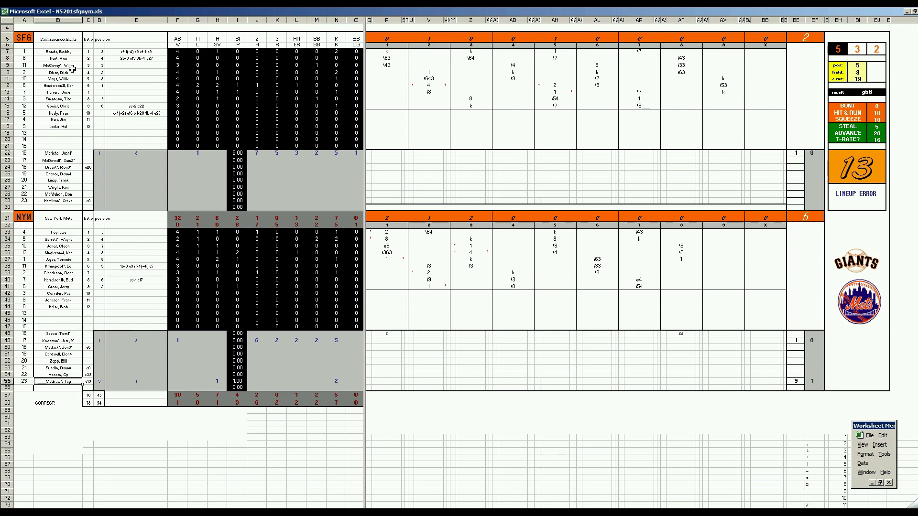
click(68, 63)
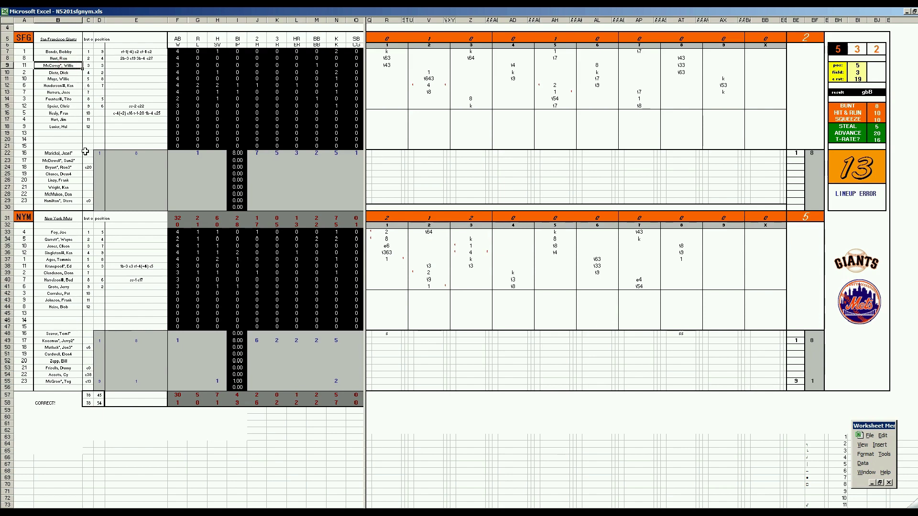
click(72, 380)
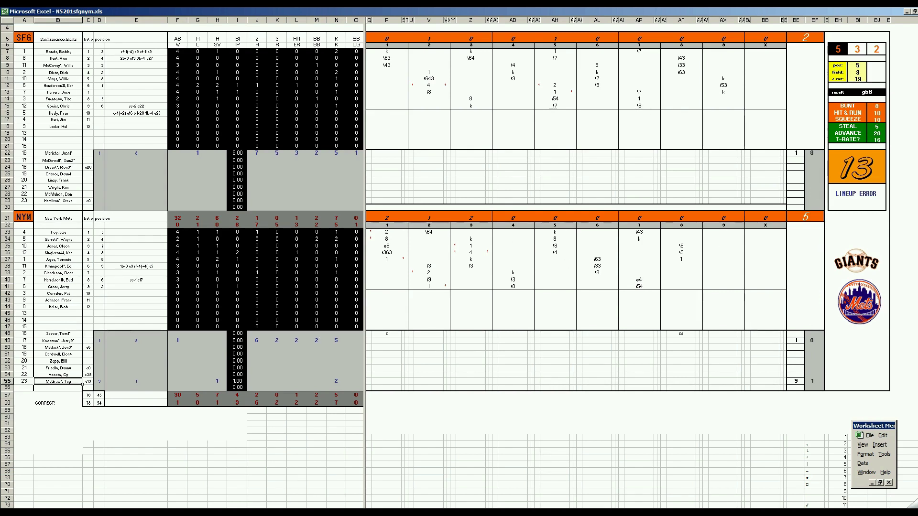
click(266, 481)
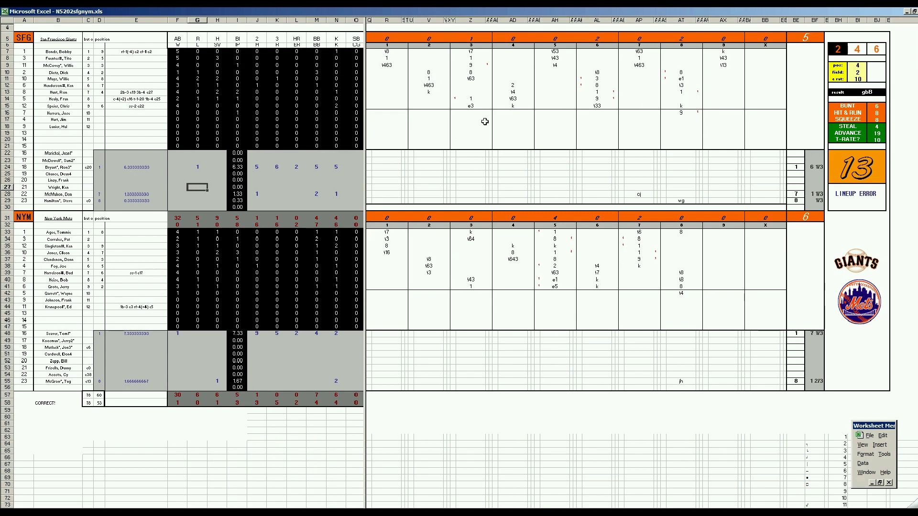
Enter 1 as the SFG inning-3 result in cell Z14
click(472, 99)
text(1)
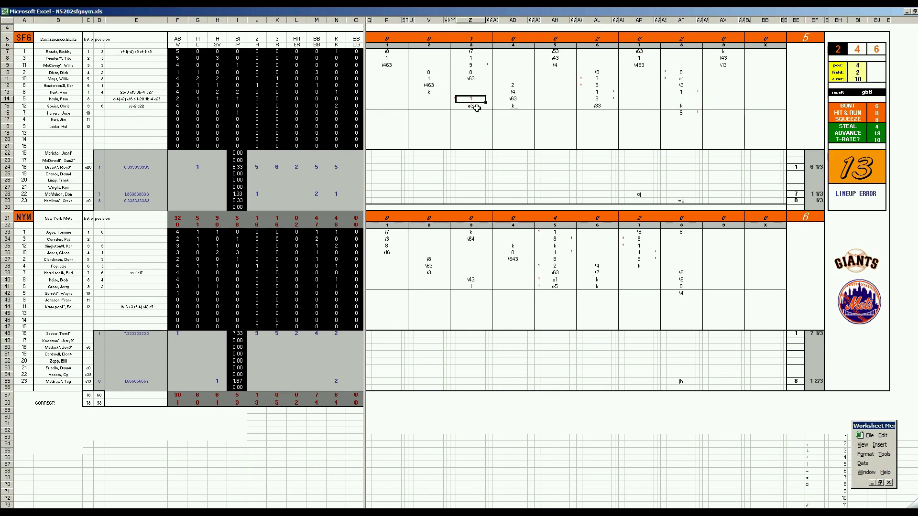
click(473, 107)
Review the NYM inning-5 results in AH38 and the e1 and e5 errors, plus SFG inning-6 cell AL13
click(555, 266)
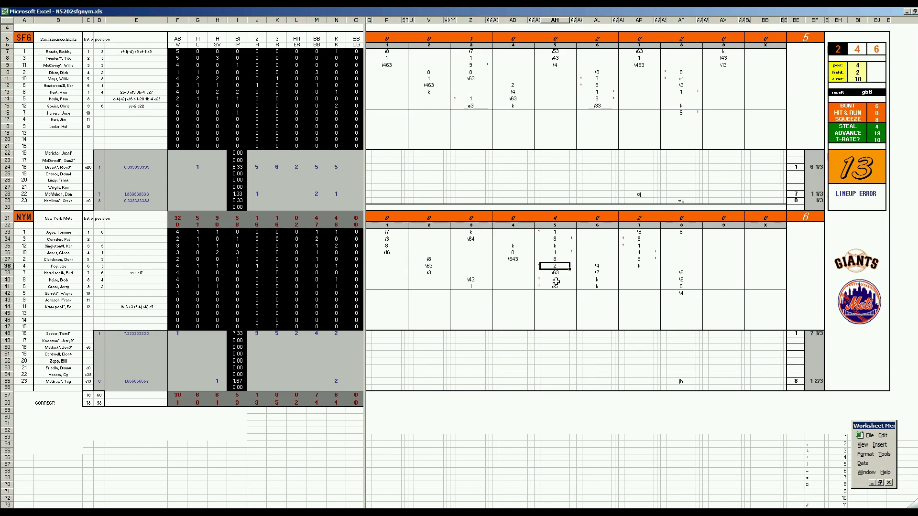
click(556, 281)
click(556, 288)
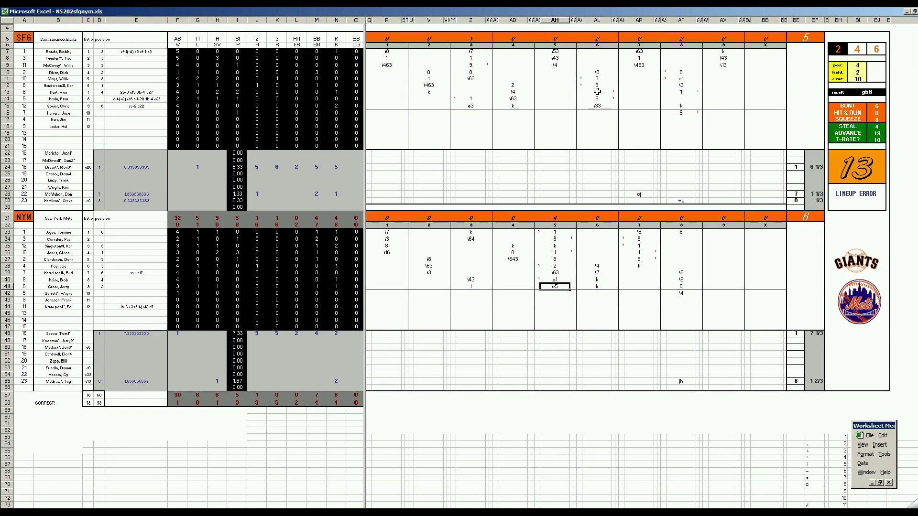
click(597, 93)
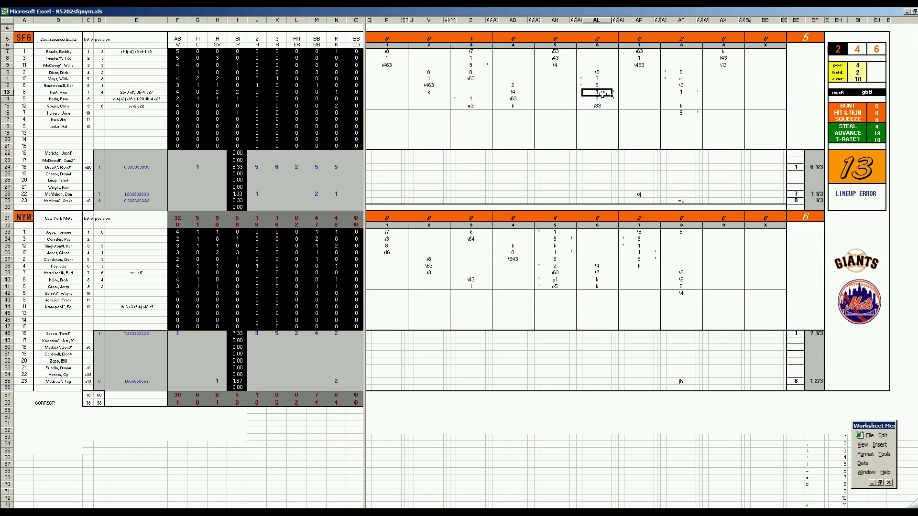
click(682, 94)
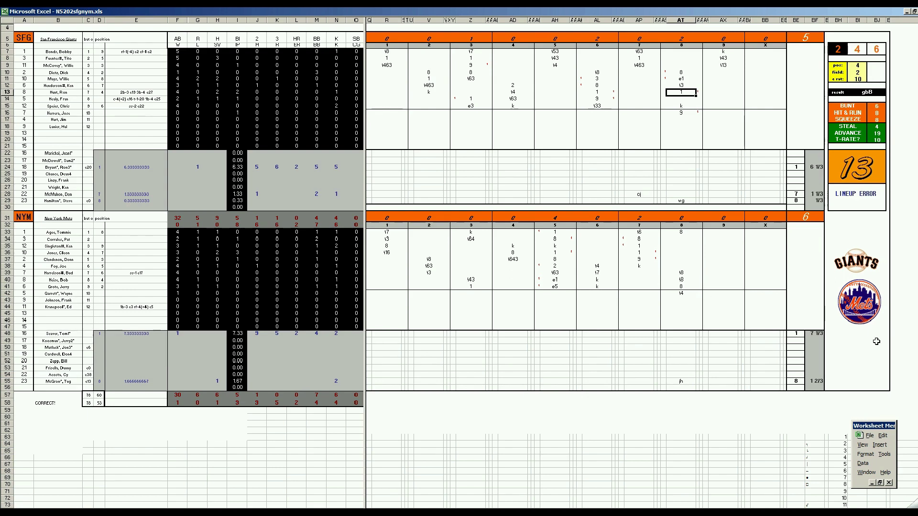
click(222, 382)
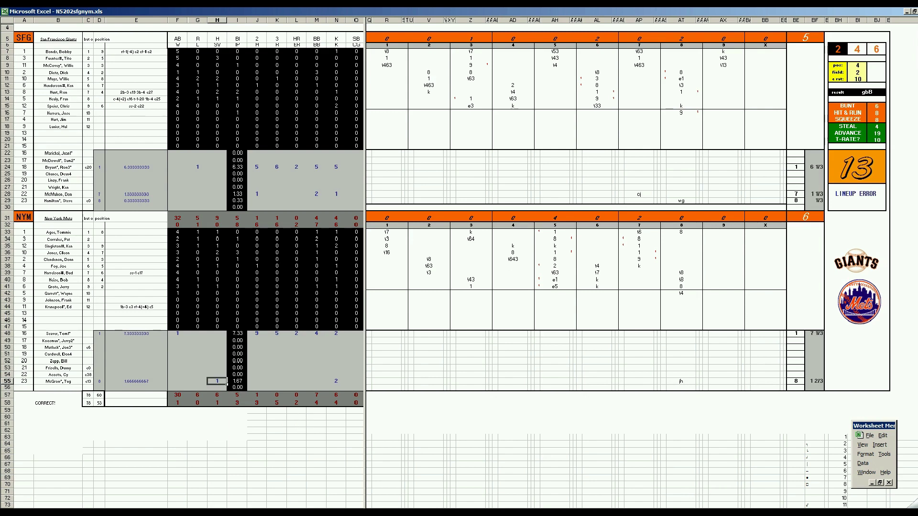
Start closing the scoresheet from the Excel taskbar button, then cancel
right_click(293, 512)
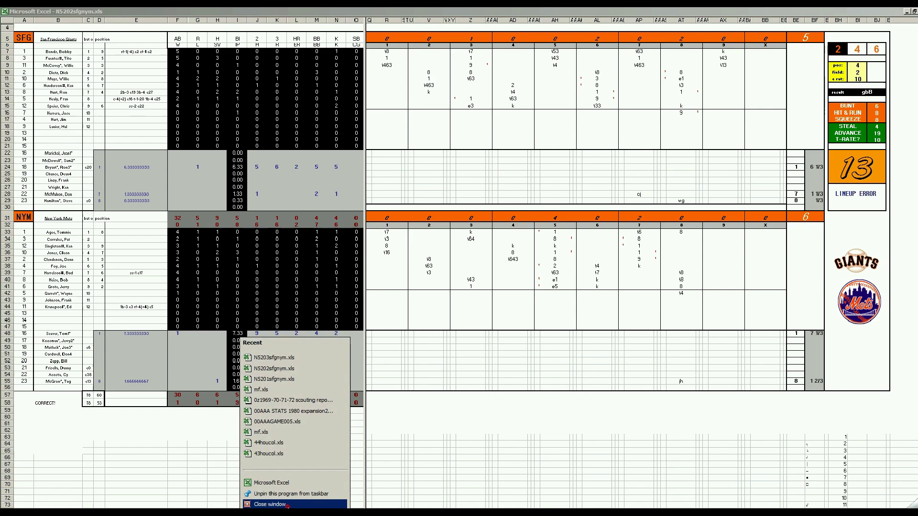
click(287, 505)
click(462, 297)
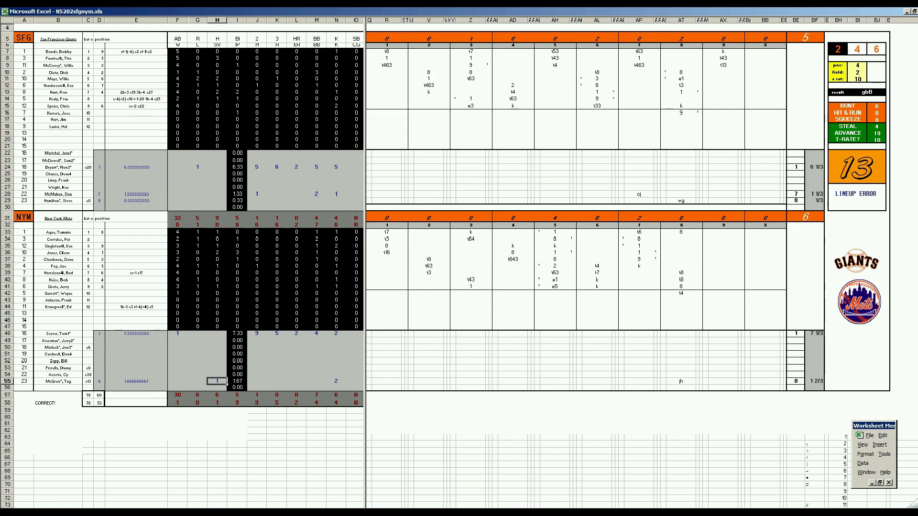
Close the N5202sfgnym.xls window without saving its changes
right_click(331, 513)
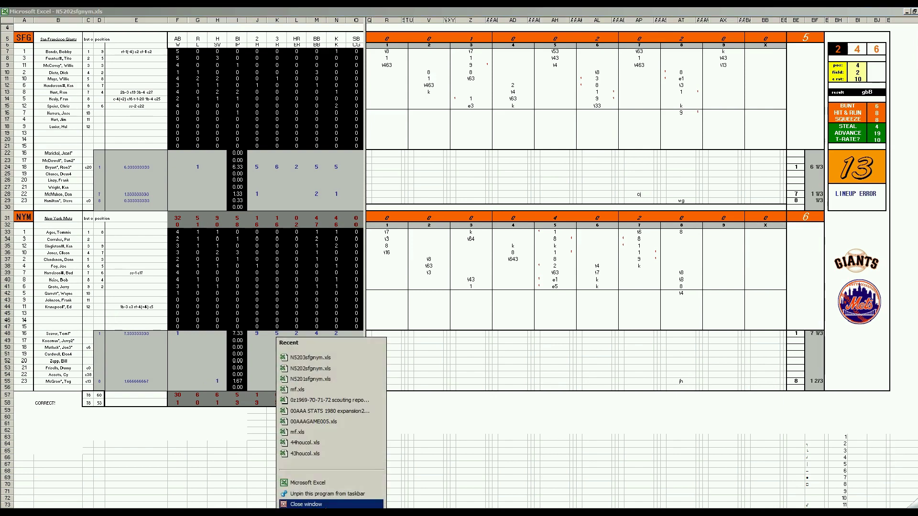
click(325, 505)
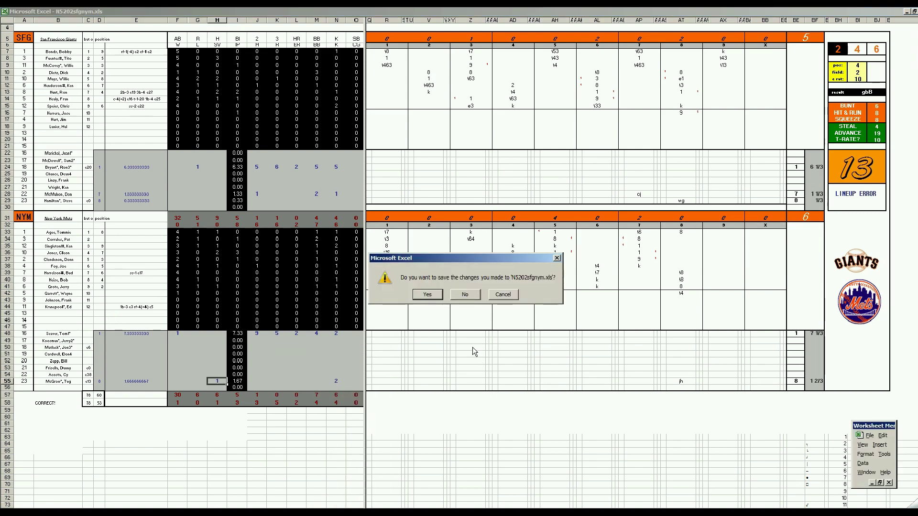
click(465, 295)
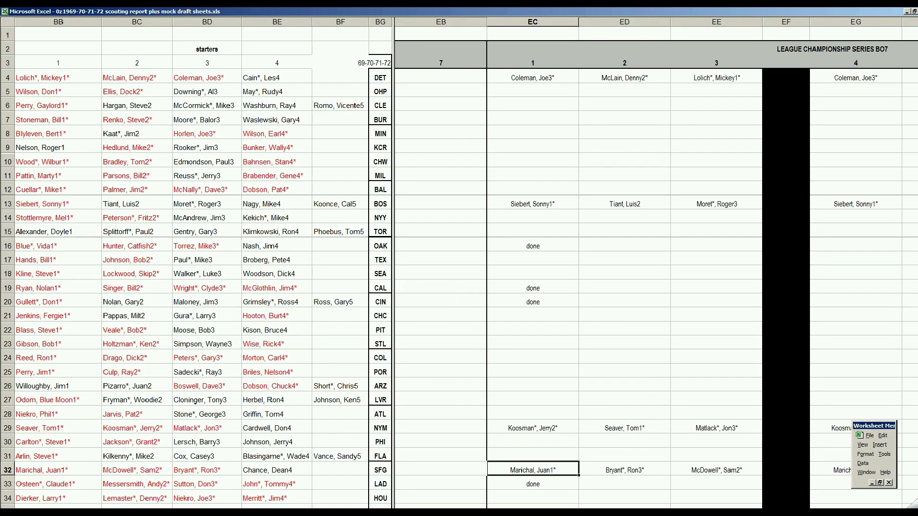
Switch Excel to the N5203sfgnym.xls scoresheet
click(235, 514)
click(184, 505)
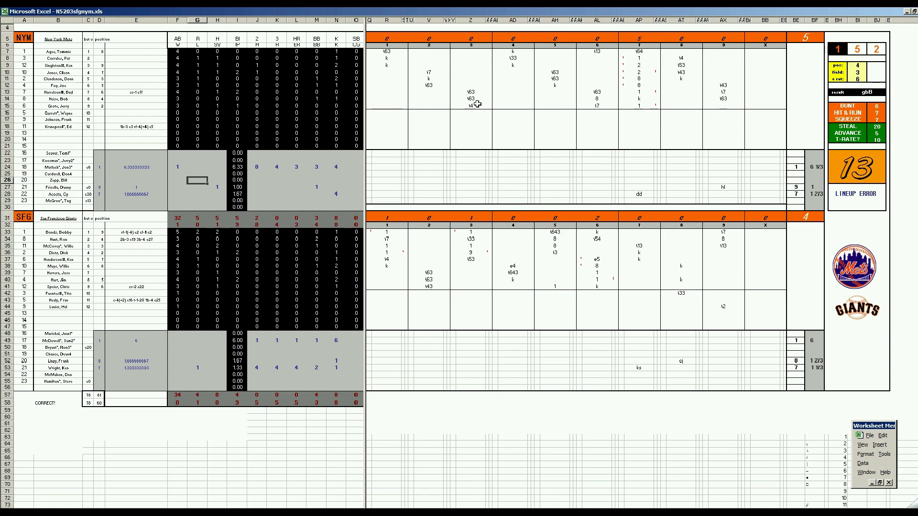
After reviewing AD8 and AH39, enter 8 in cell AL14, then check AL37 and AL40
click(513, 58)
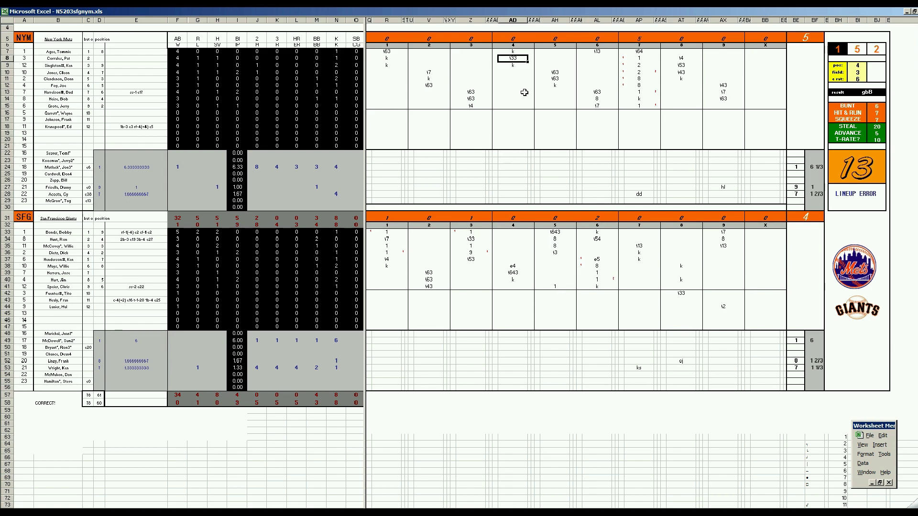
click(553, 272)
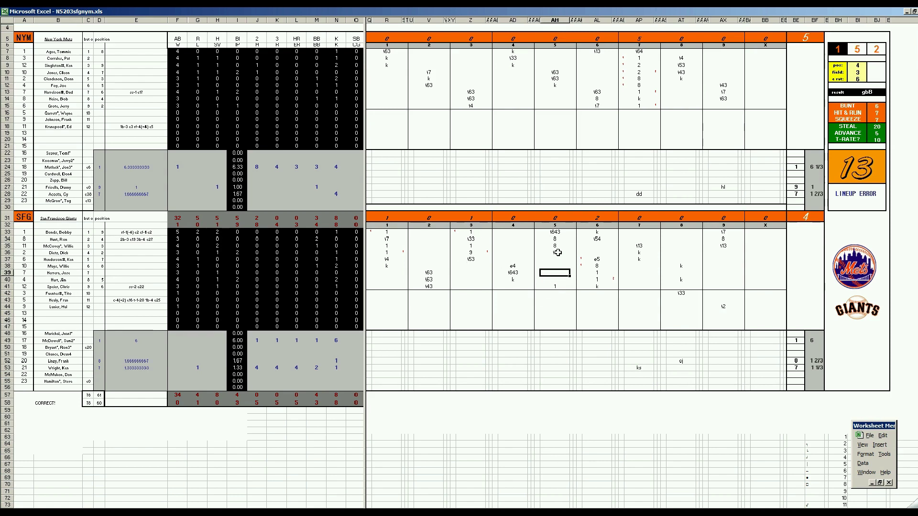
click(597, 99)
text(8)
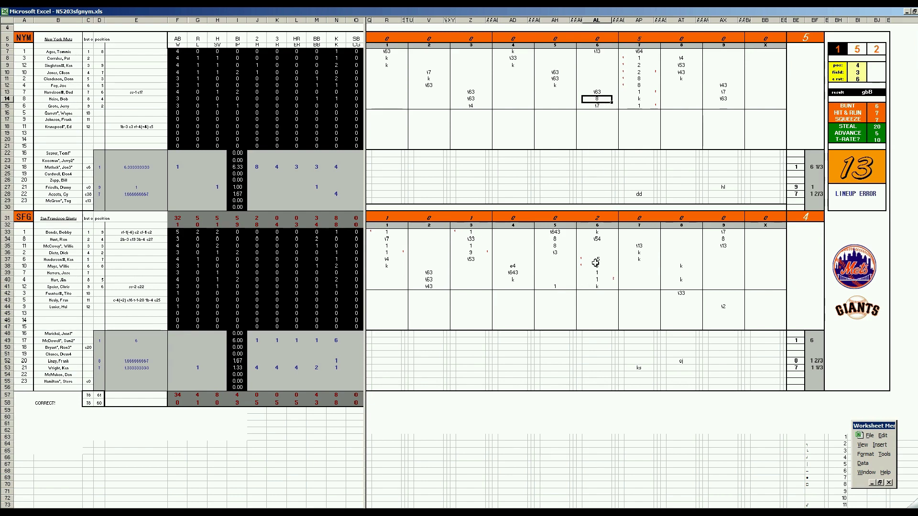
click(598, 259)
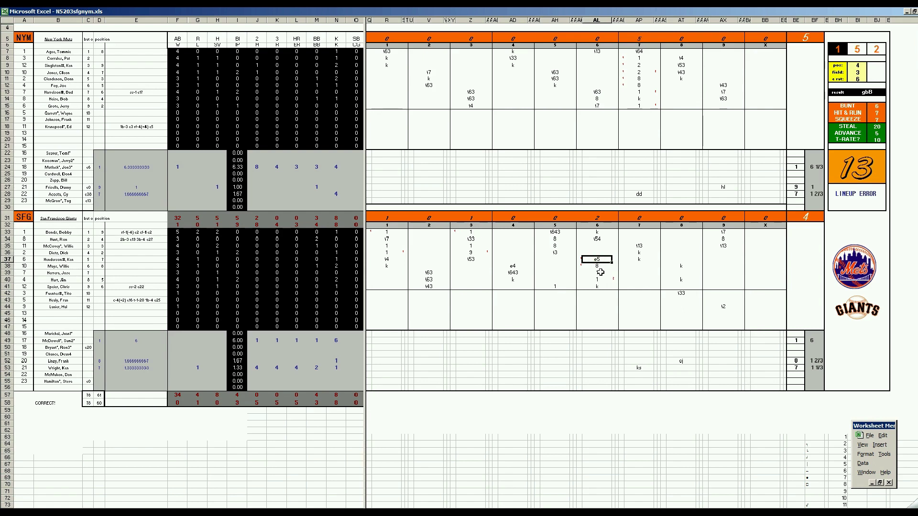
click(600, 280)
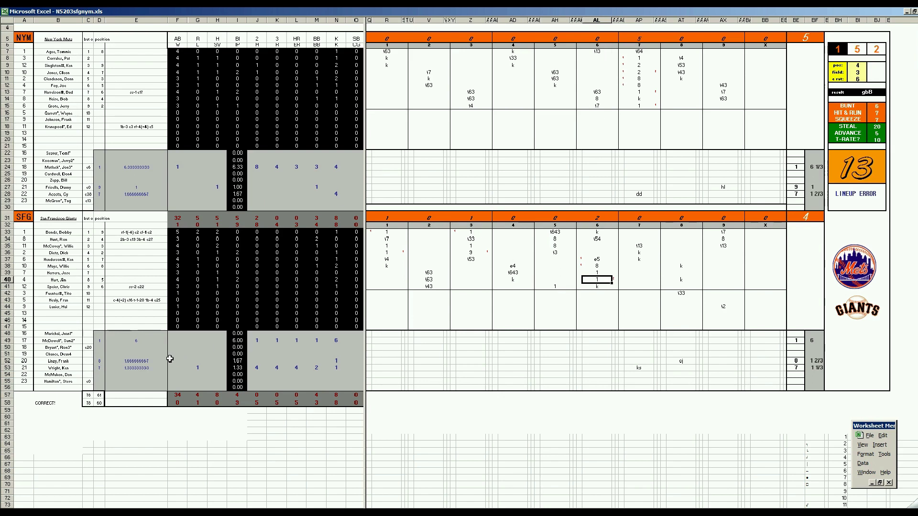
click(639, 57)
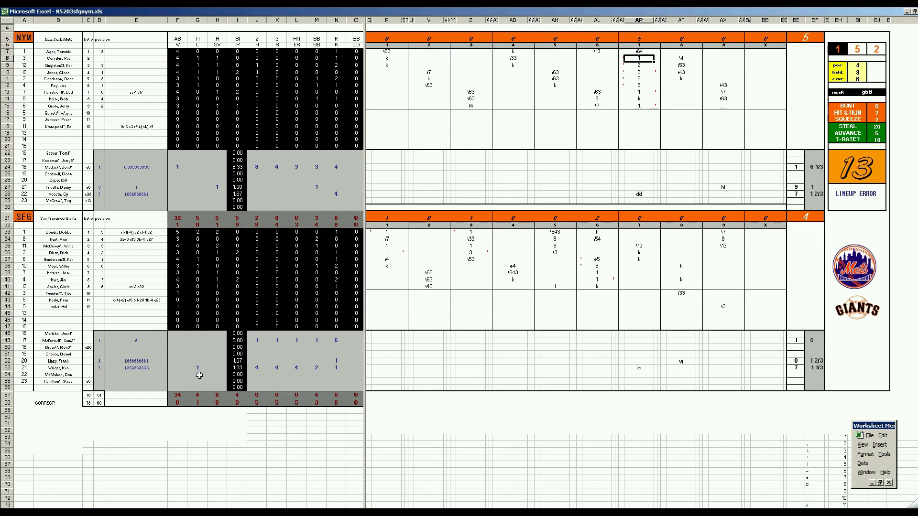
click(63, 374)
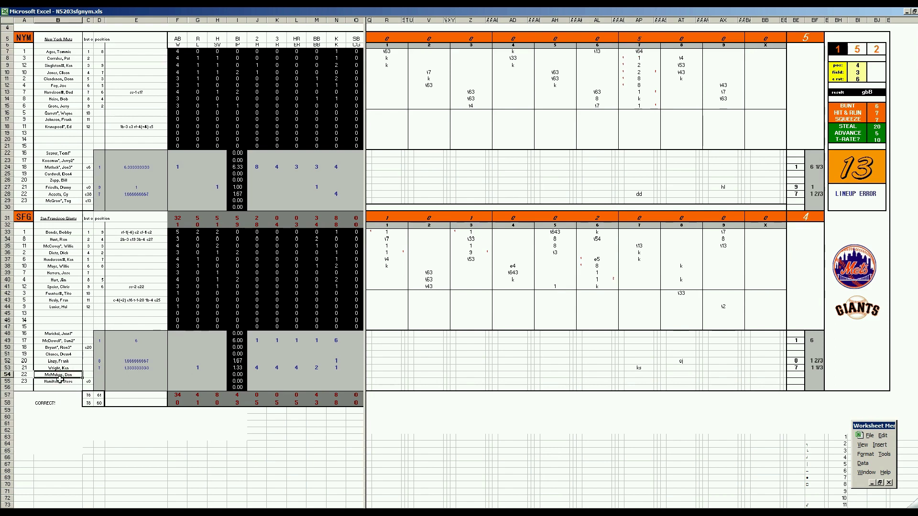
click(64, 383)
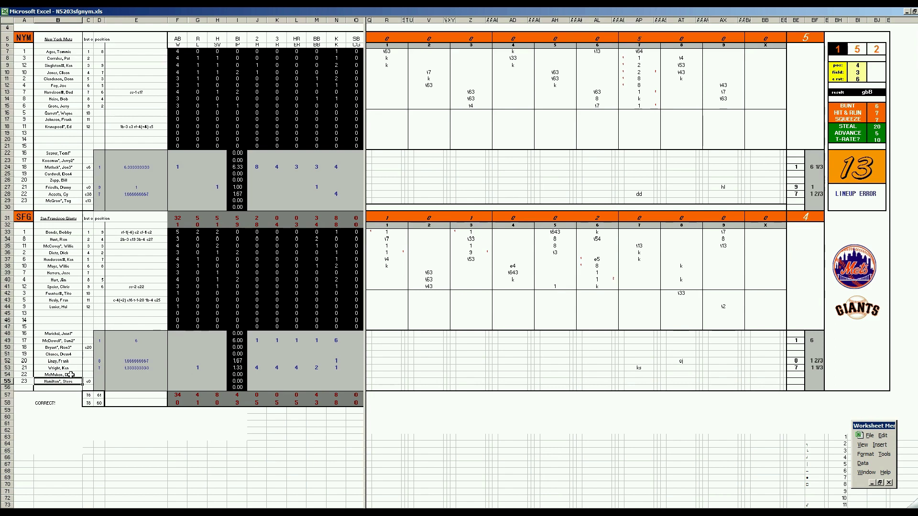
click(71, 369)
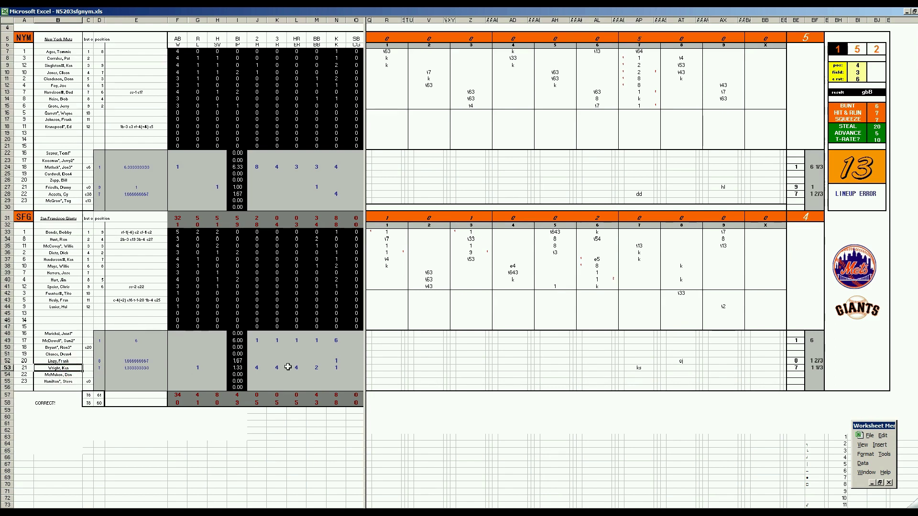
click(639, 66)
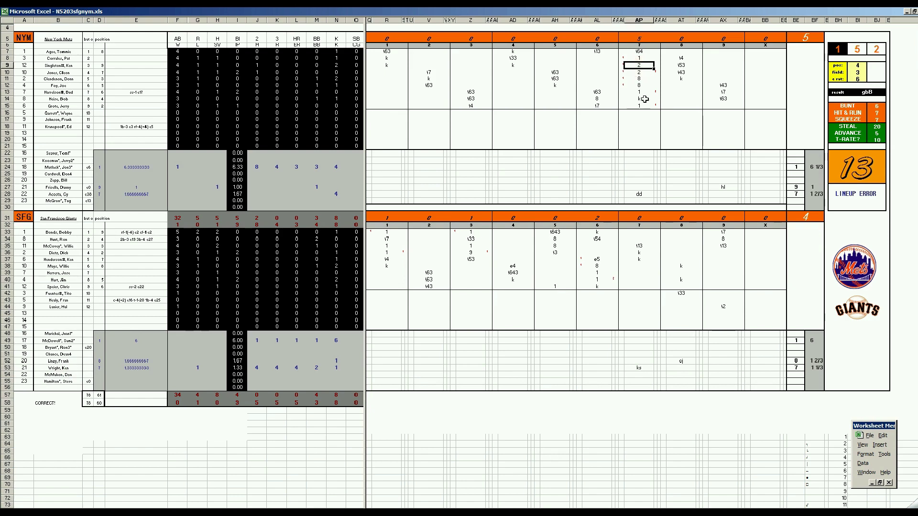
click(642, 74)
click(643, 79)
click(643, 85)
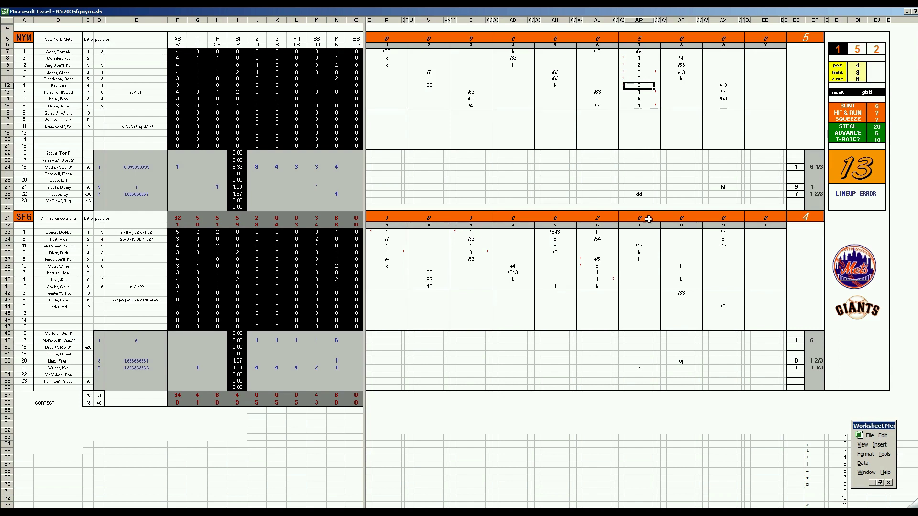
click(638, 245)
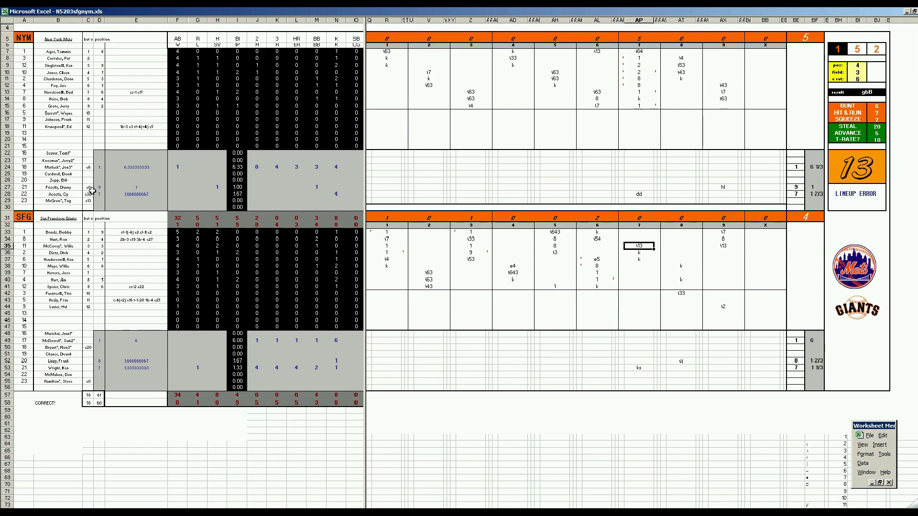
click(136, 194)
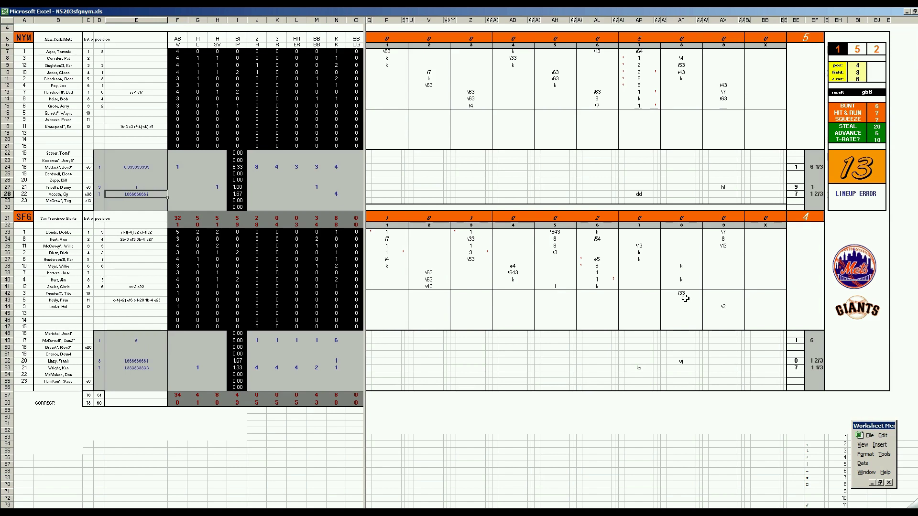
click(723, 309)
text(t2)
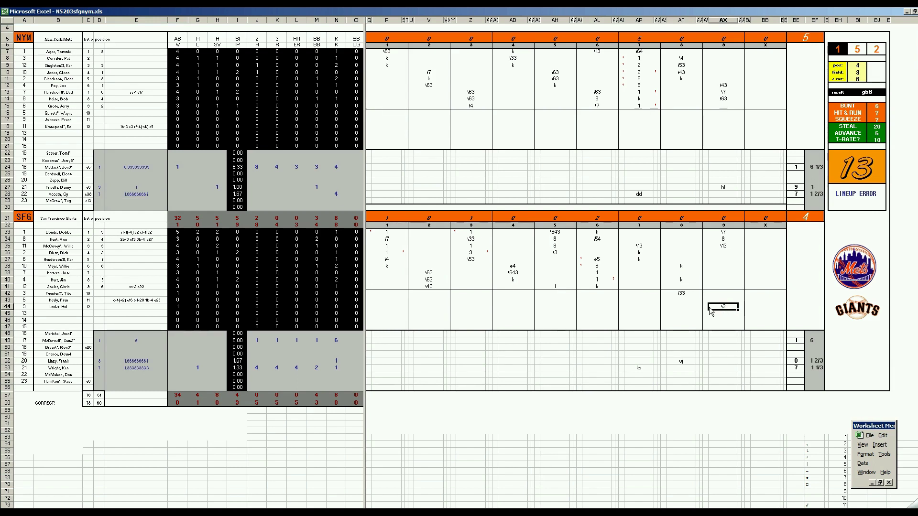
click(139, 188)
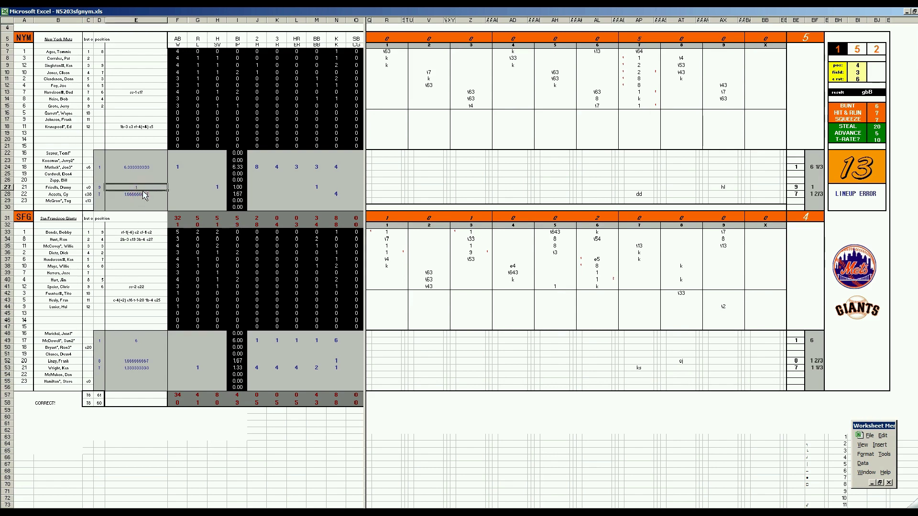
click(725, 308)
click(721, 233)
click(719, 239)
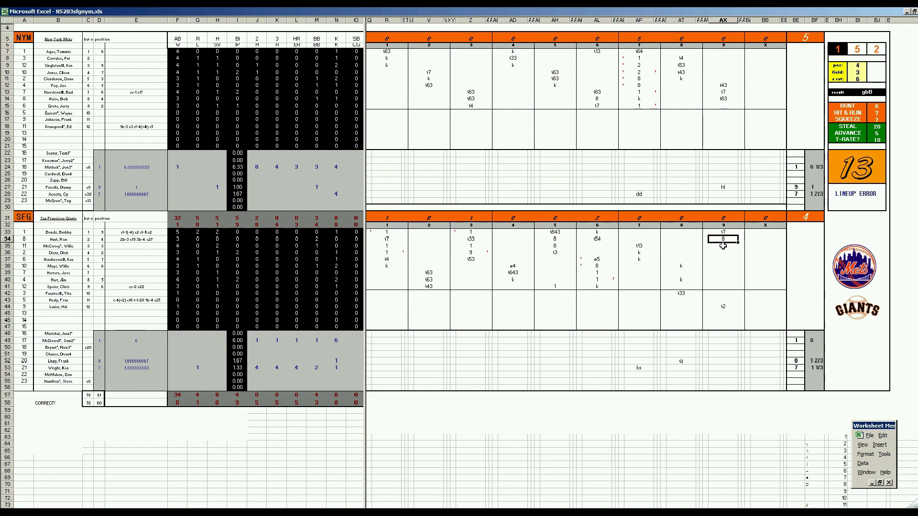
click(723, 248)
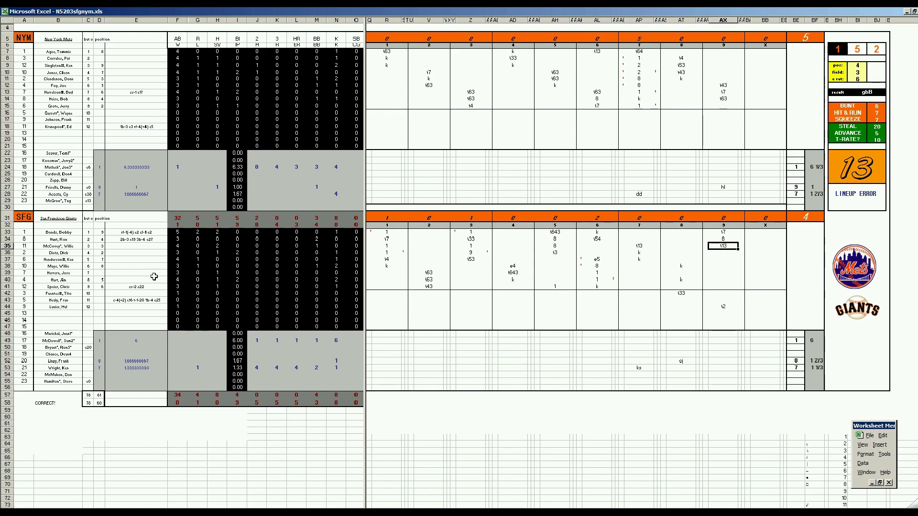
click(69, 204)
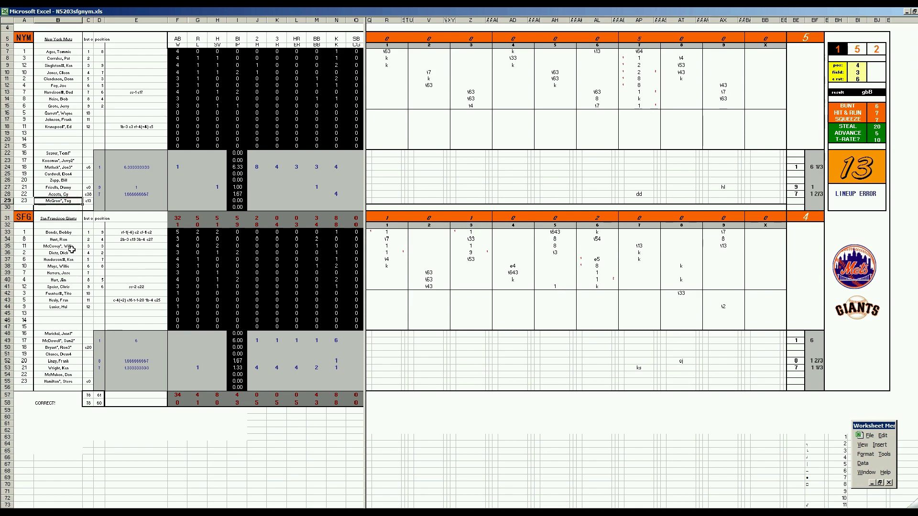
click(72, 252)
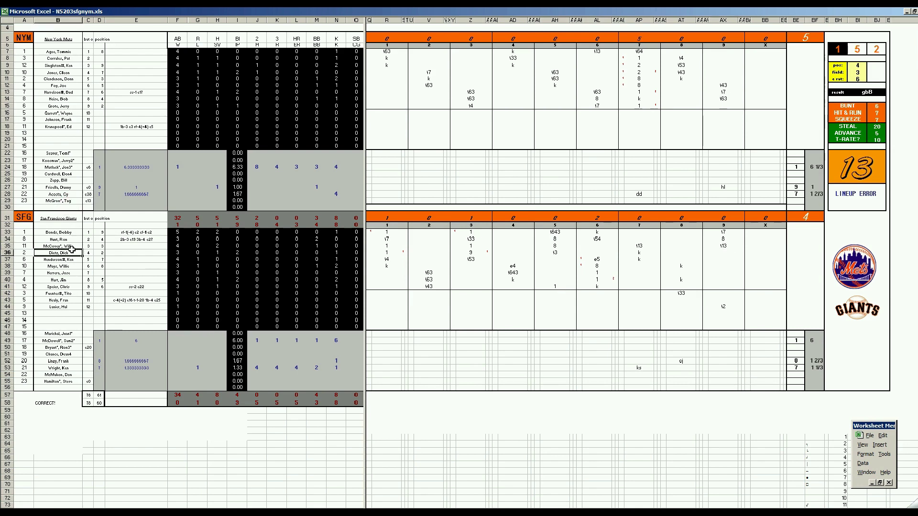
click(72, 201)
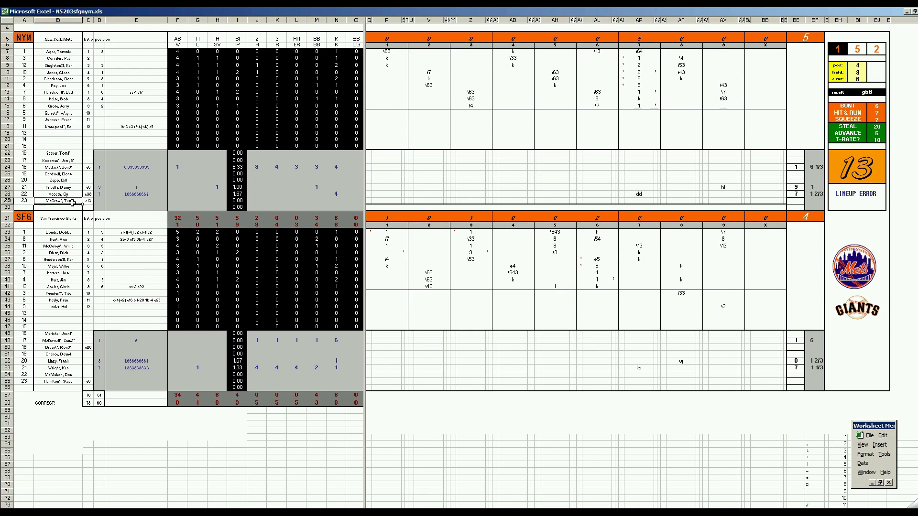
click(77, 246)
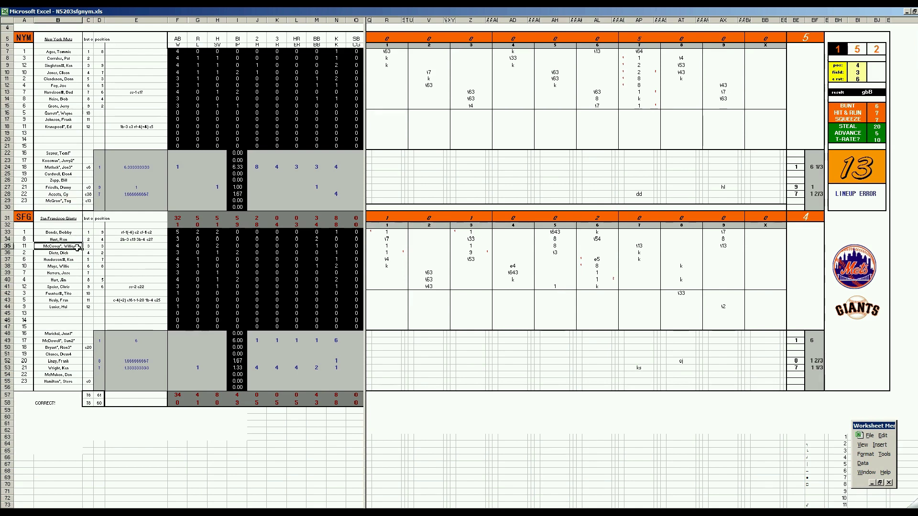
click(65, 202)
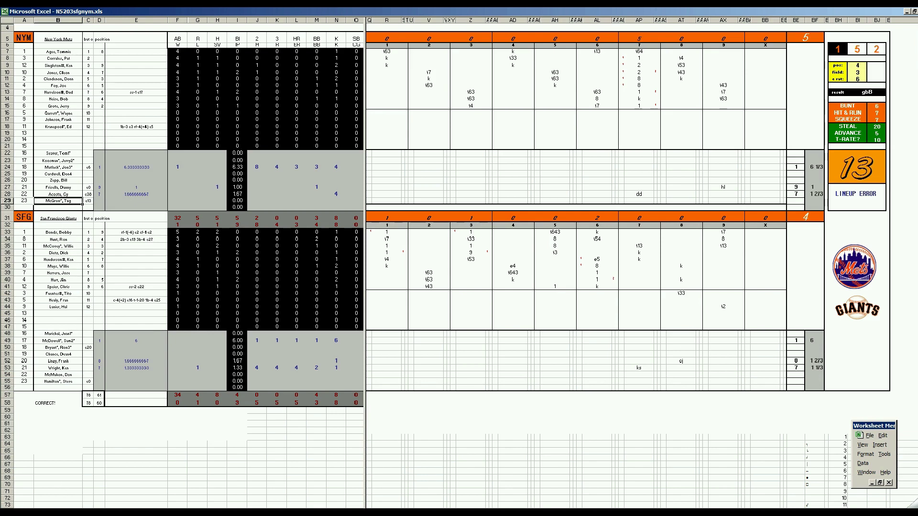
Close NS203sfgnym.xls, answer the save prompt, and switch to the 00AAAGAME005 workbook
right_click(350, 512)
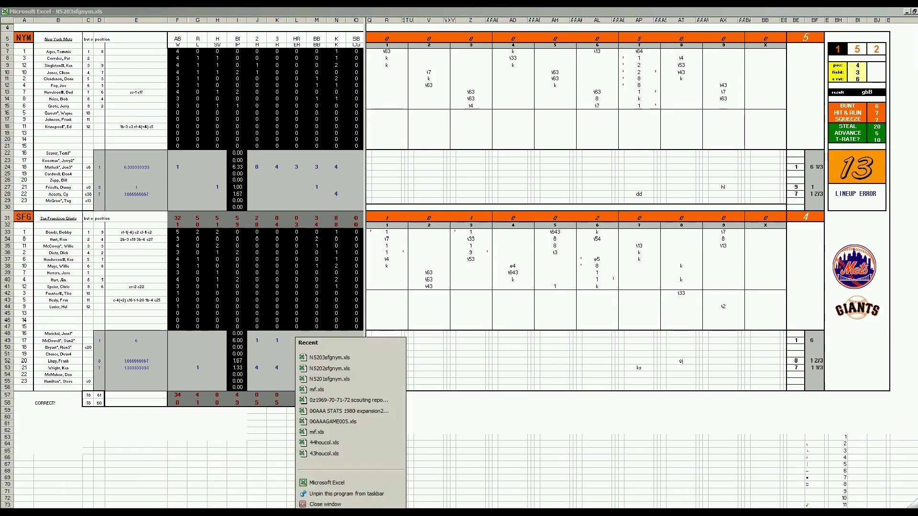
click(351, 504)
click(463, 295)
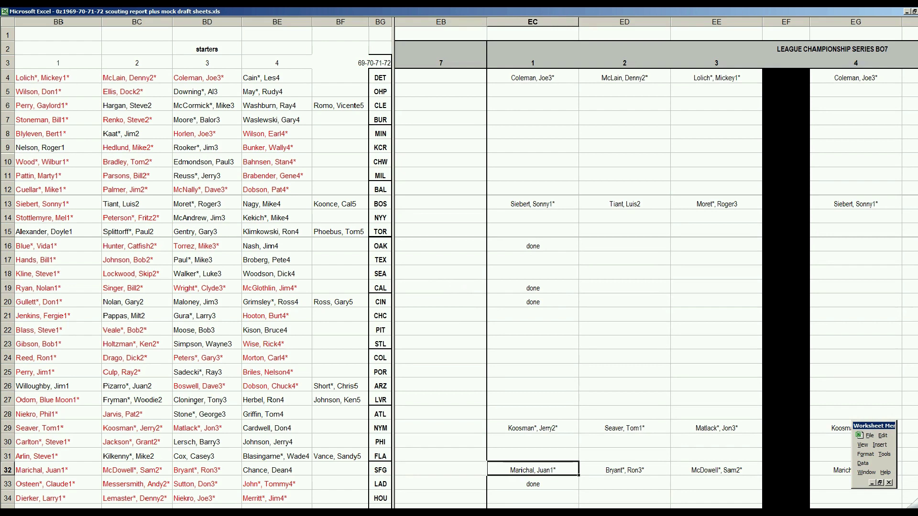
key(ctrl+F6)
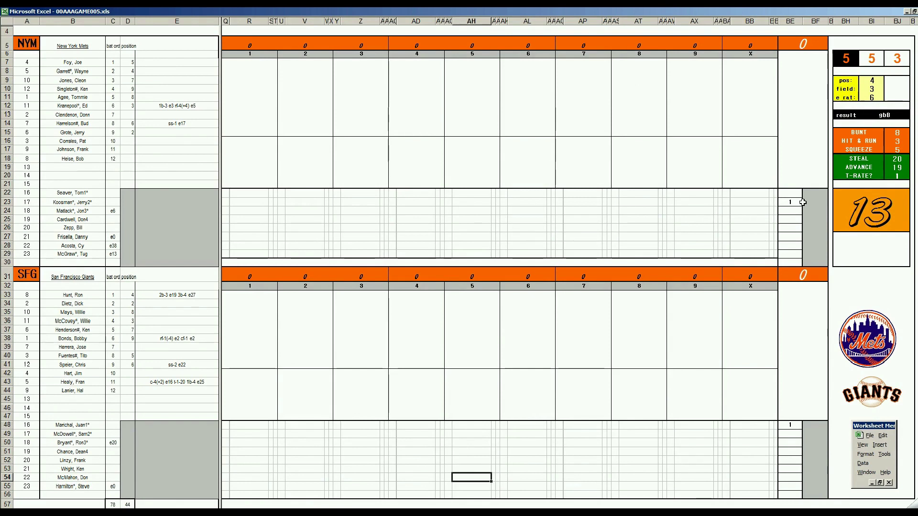
Check the Mets and Giants pitching tally cells
click(787, 203)
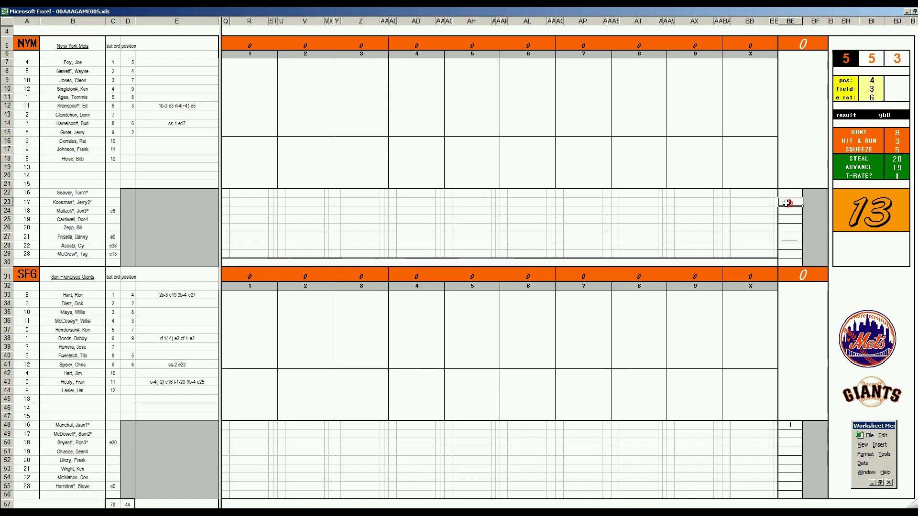
click(791, 426)
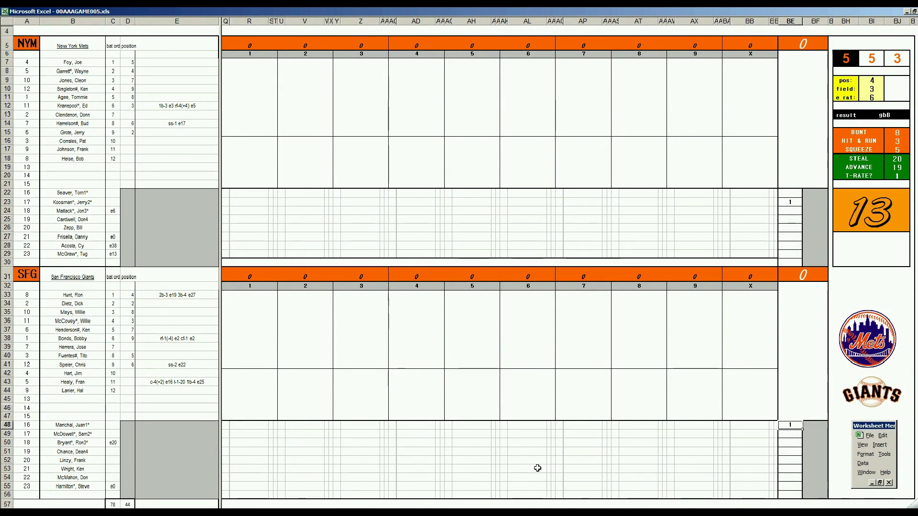
click(793, 202)
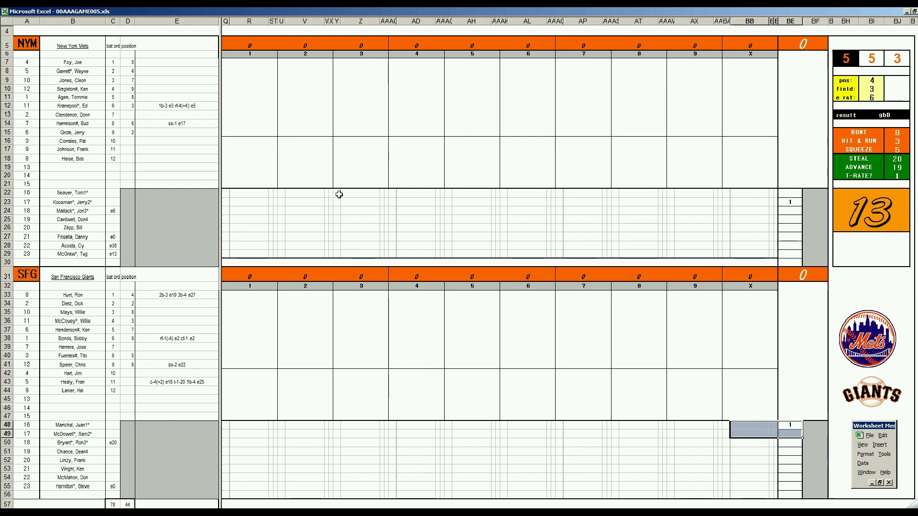
Set the dice panel's position to 6 and field rating to 2, rerolling the dice
click(248, 64)
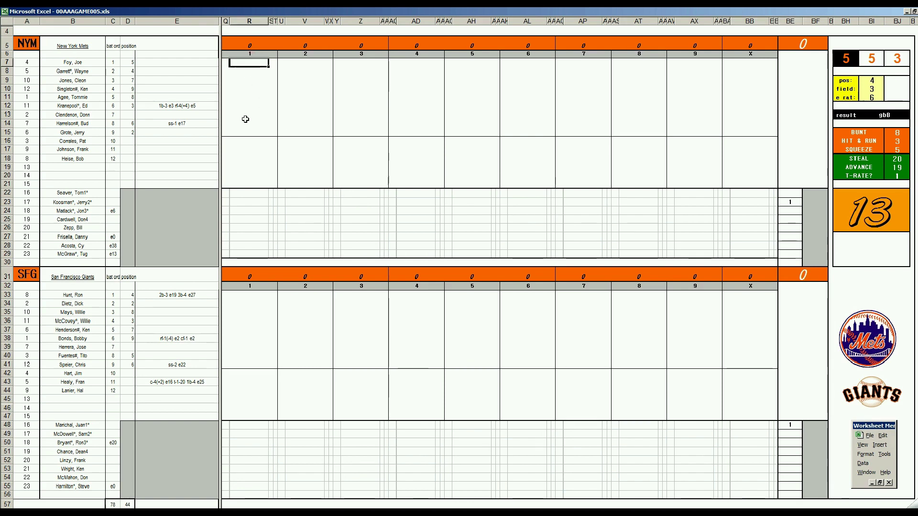
key(Tab)
text(6)
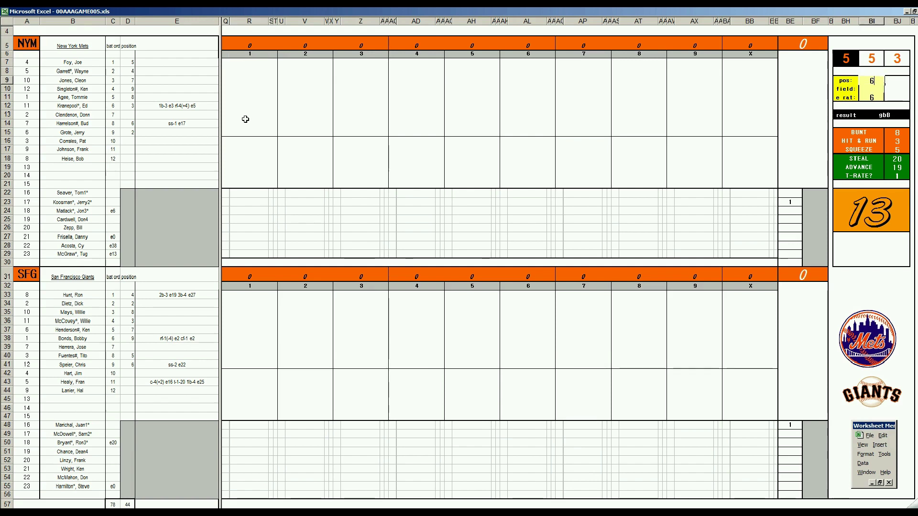
text(3)
key(Return)
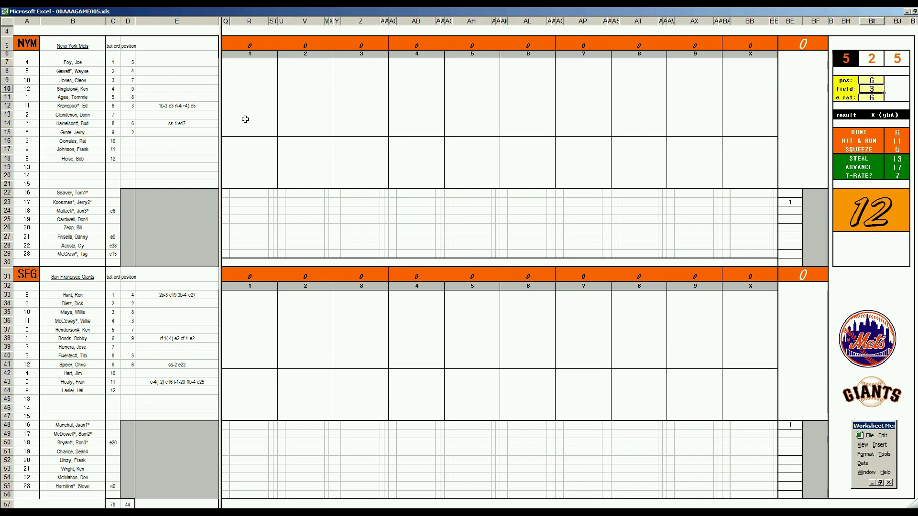
text(2)
key(Return)
Enter w63 and w43 for the Mets' first two batters, clearing a stray entry
click(249, 62)
text(w63)
key(Return)
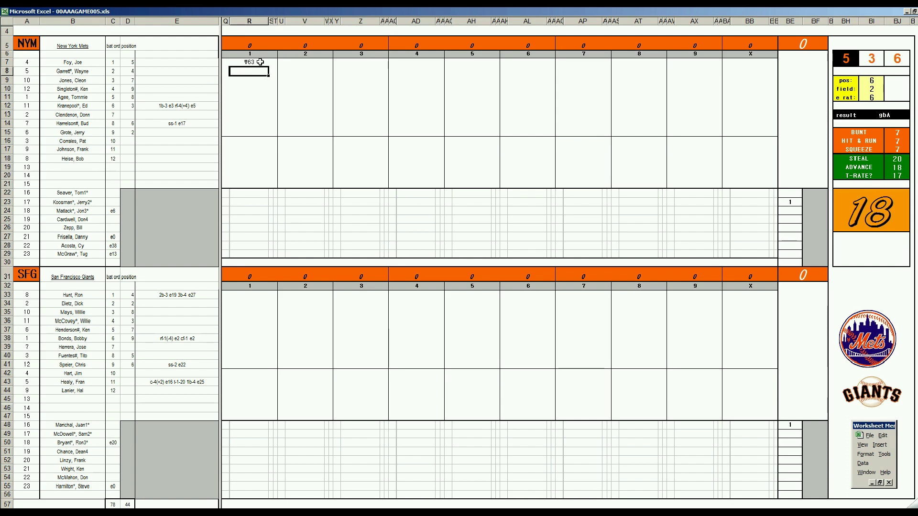
text(w43)
key(Return)
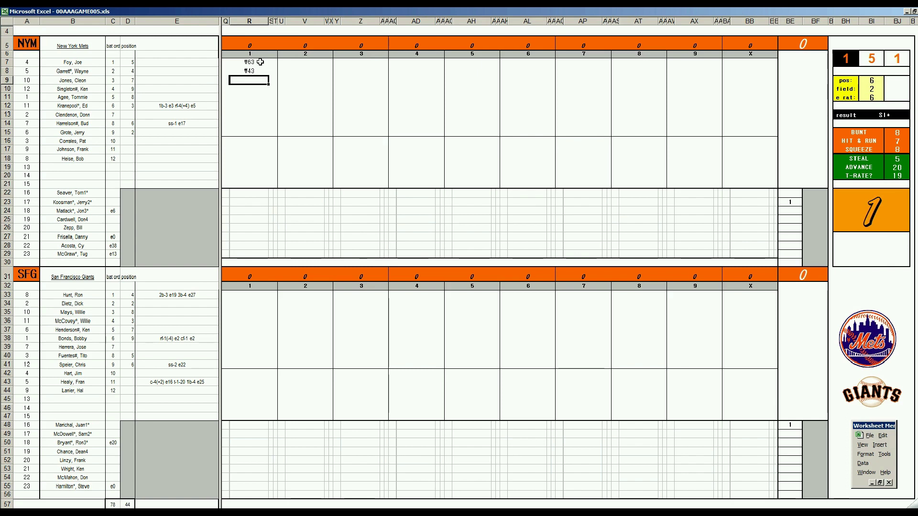
text(s)
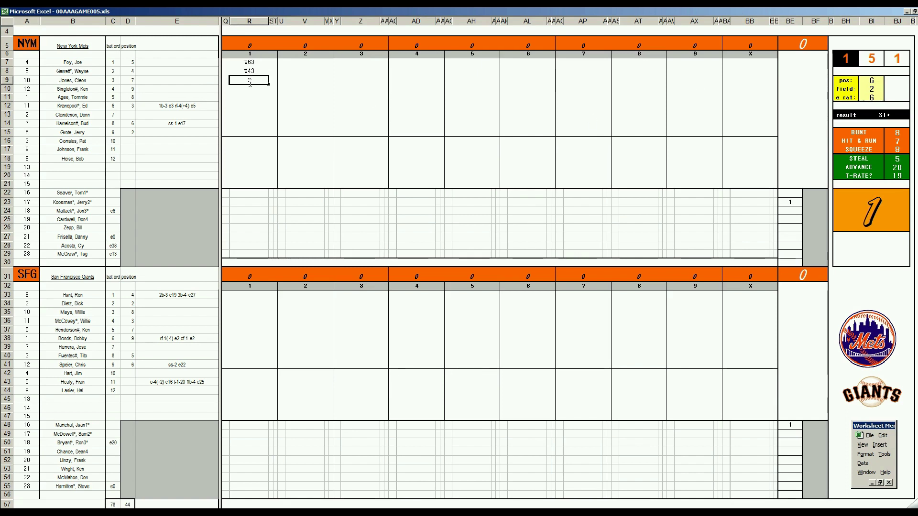
key(Return)
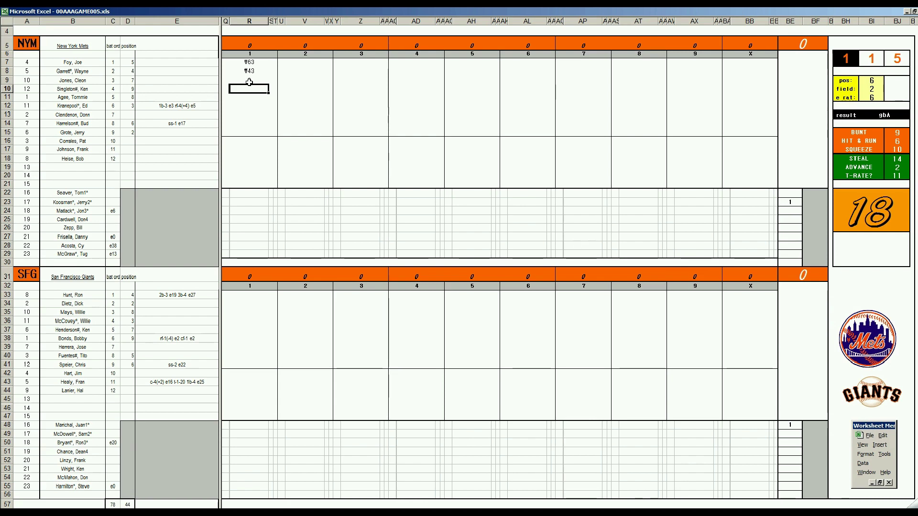
Enter 3, 1 and k in R9–R11 for the next three Mets batters
click(249, 80)
text(3)
key(Return)
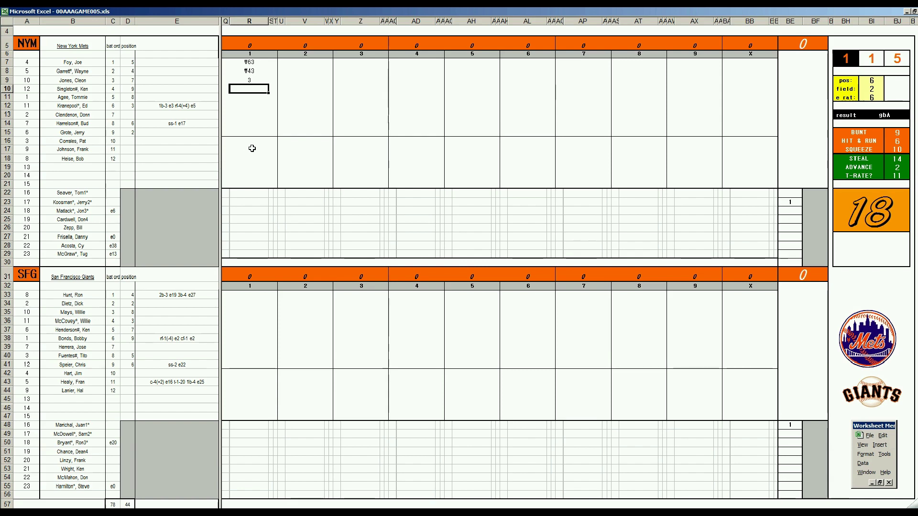
text(1)
key(Return)
key(Up)
key(Left)
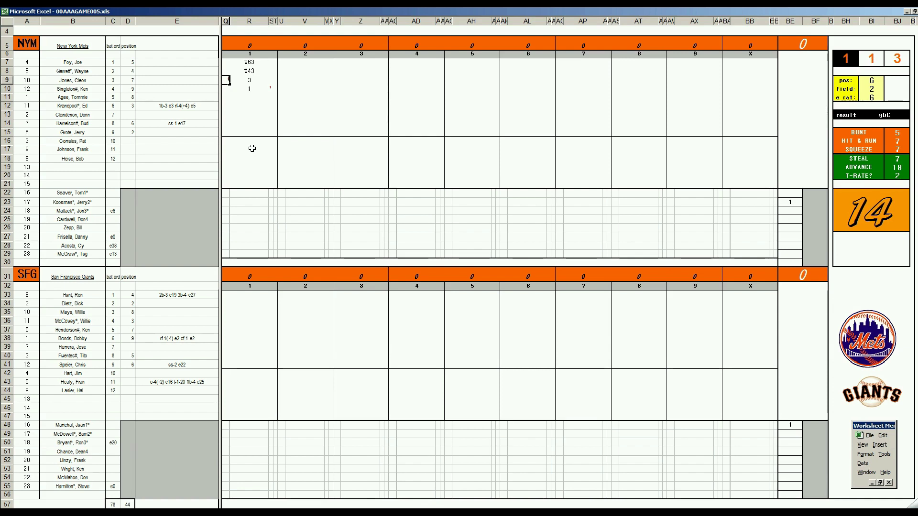
click(249, 99)
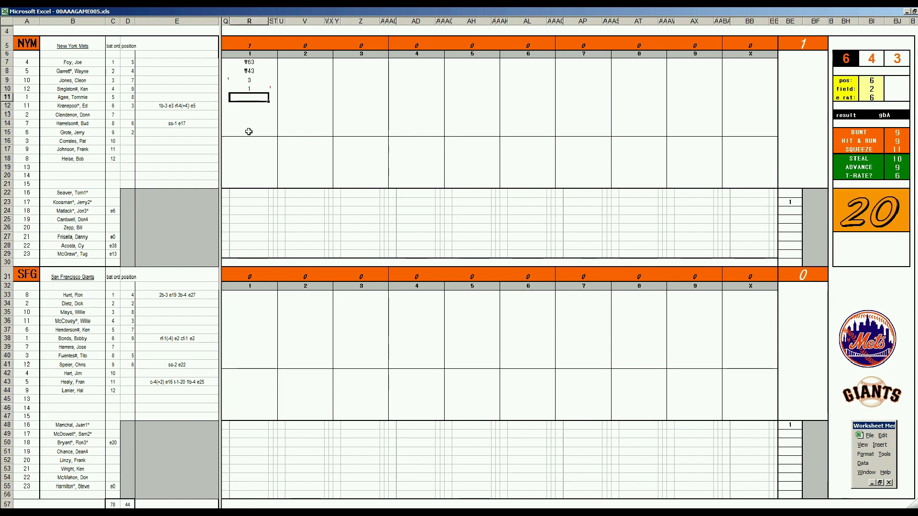
text(k)
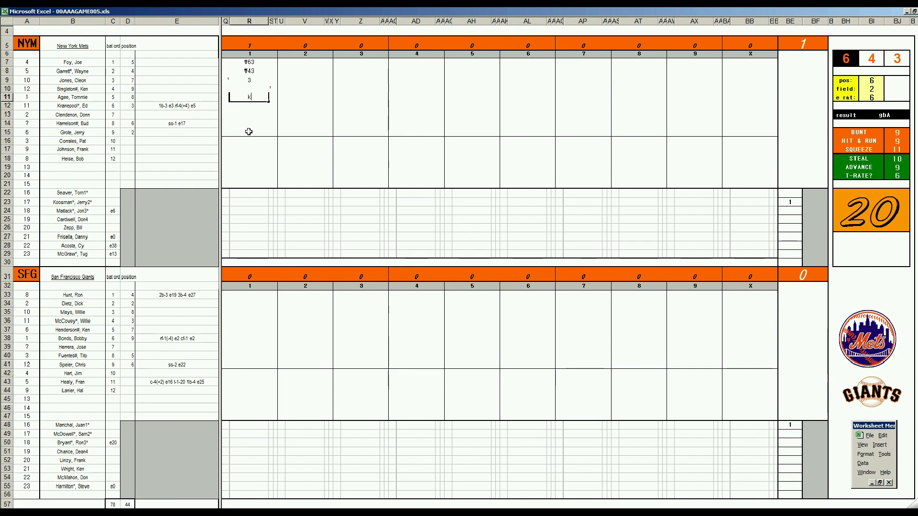
click(239, 295)
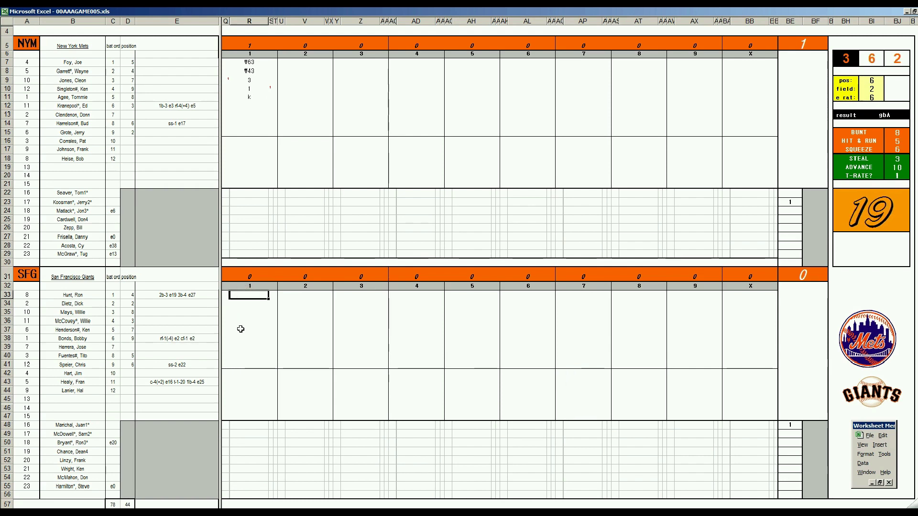
Enter 8, #7, k, 8 and k in R33–R37, rerolling the dice after each
text(8)
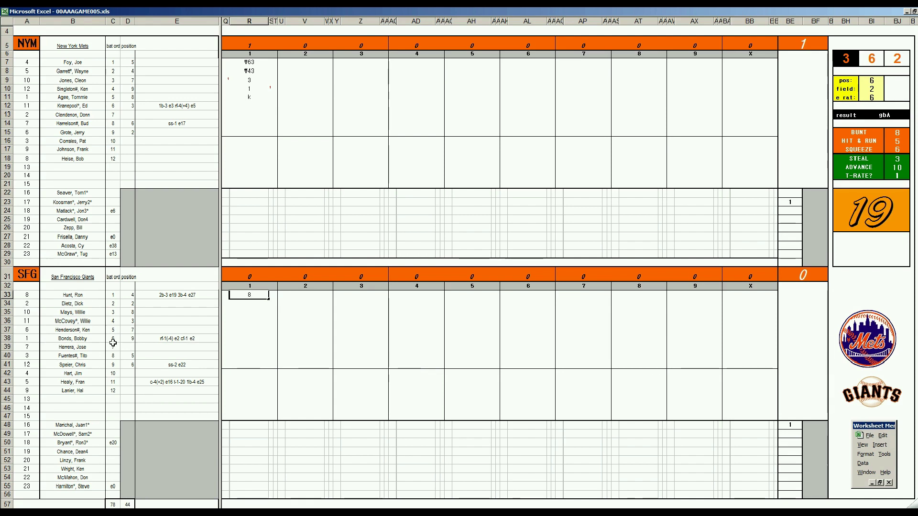
key(Return)
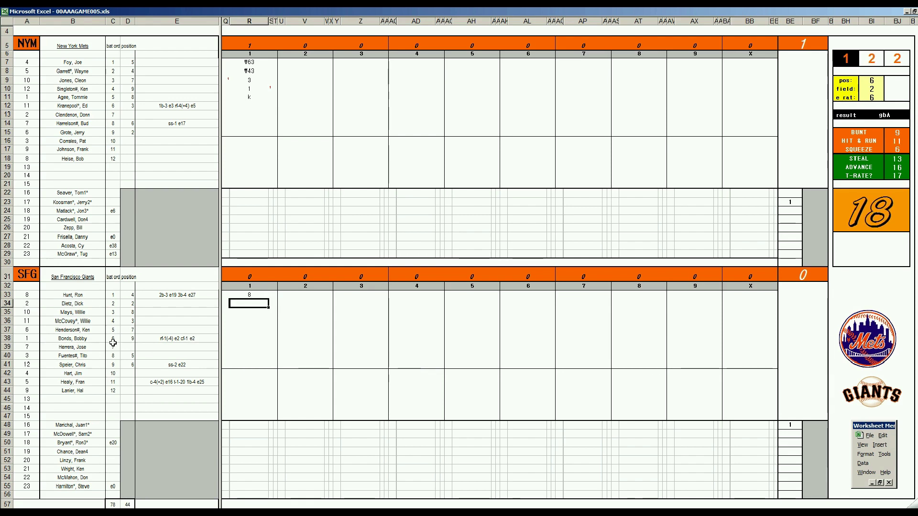
text(#7)
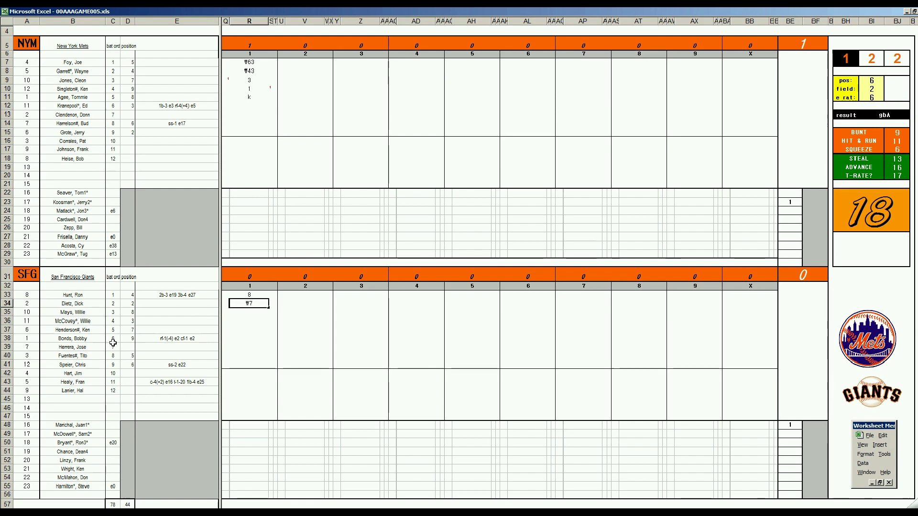
key(Return)
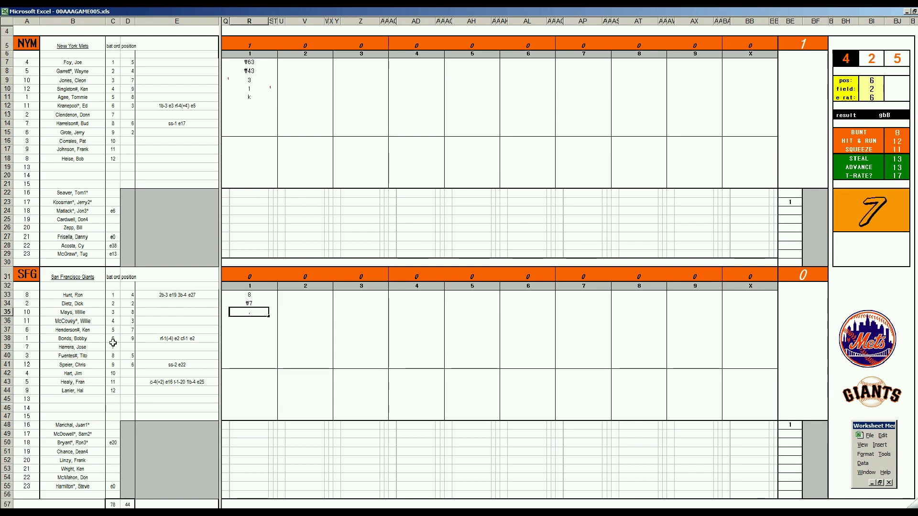
text(k)
key(BackSpace)
key(BackSpace)
text(k)
key(Return)
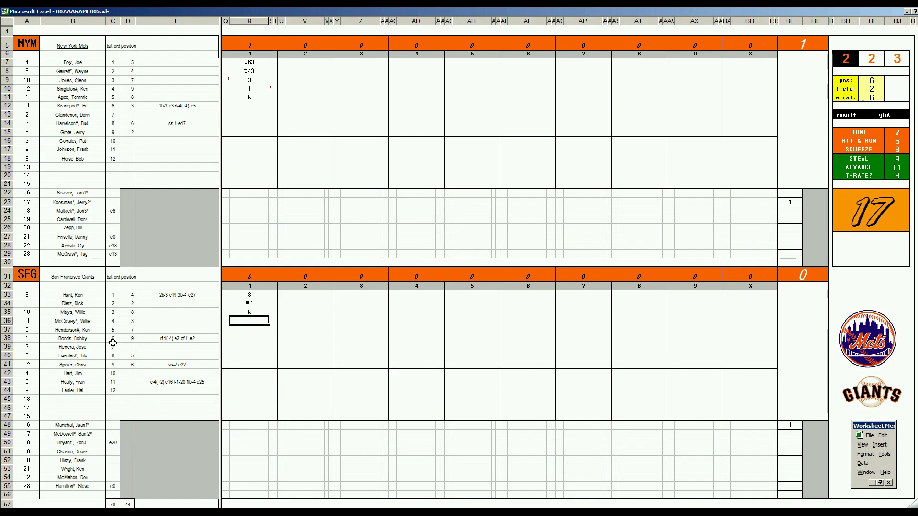
text(8)
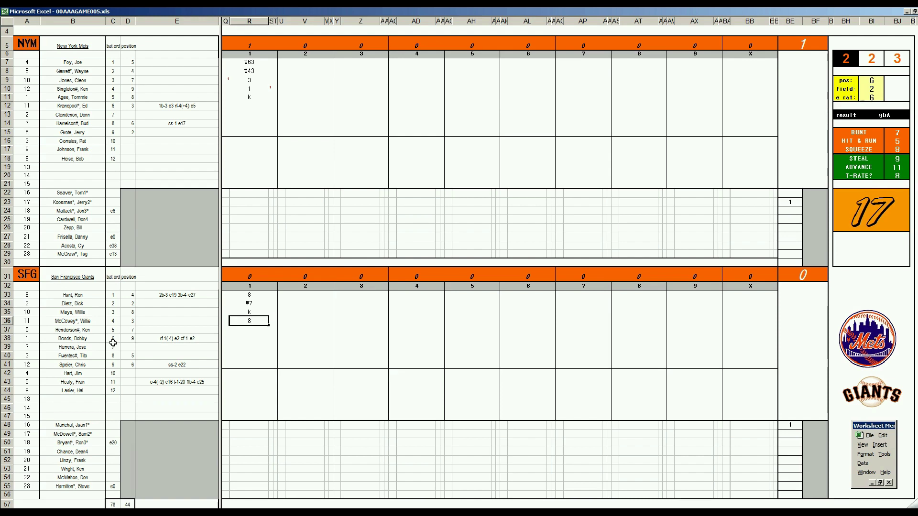
key(Return)
text(k)
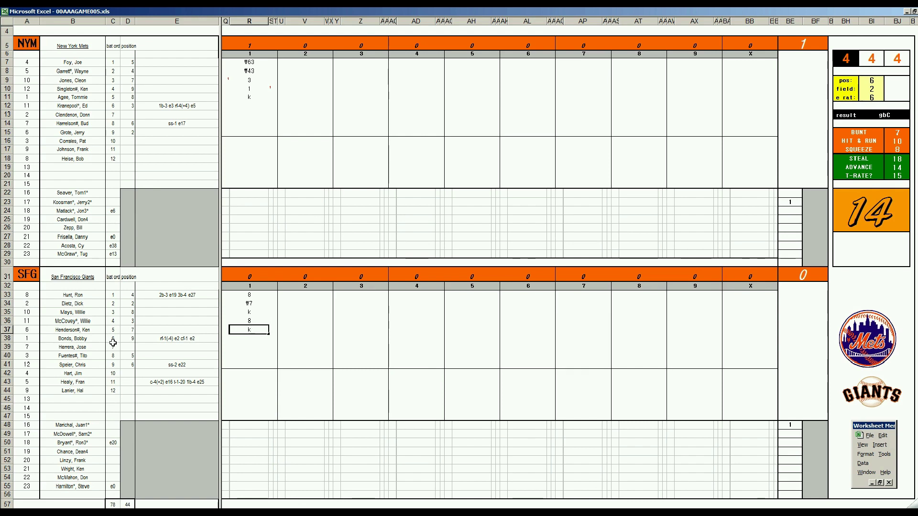
Enter #8, #63 and 1 in V12–V14, with a small 2 beside V14
click(292, 106)
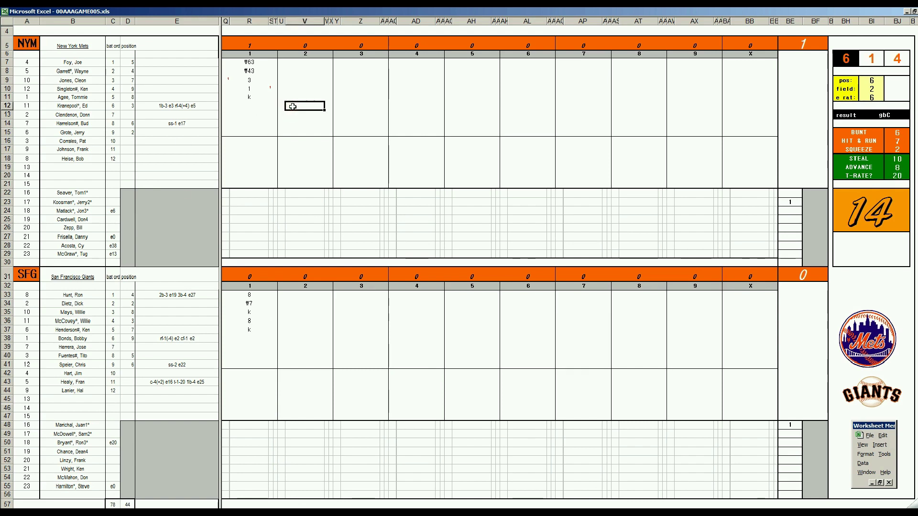
text(#8)
key(Return)
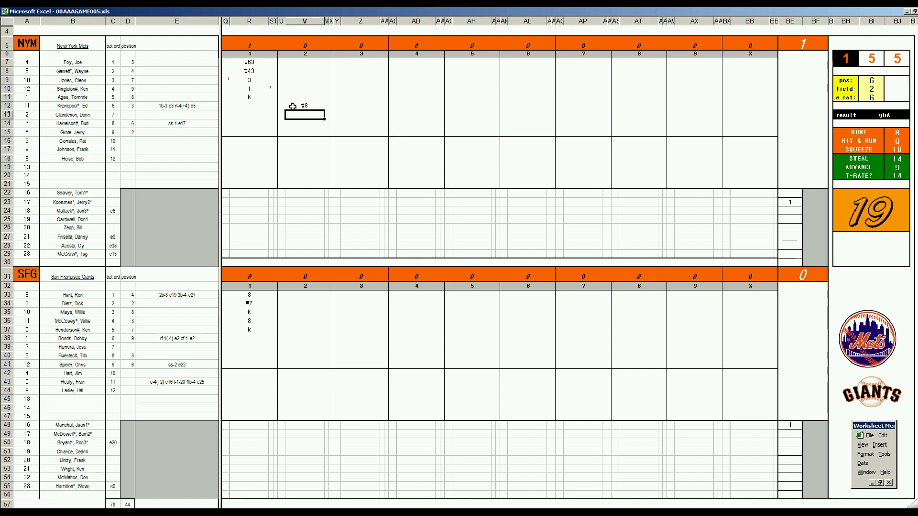
text(#63)
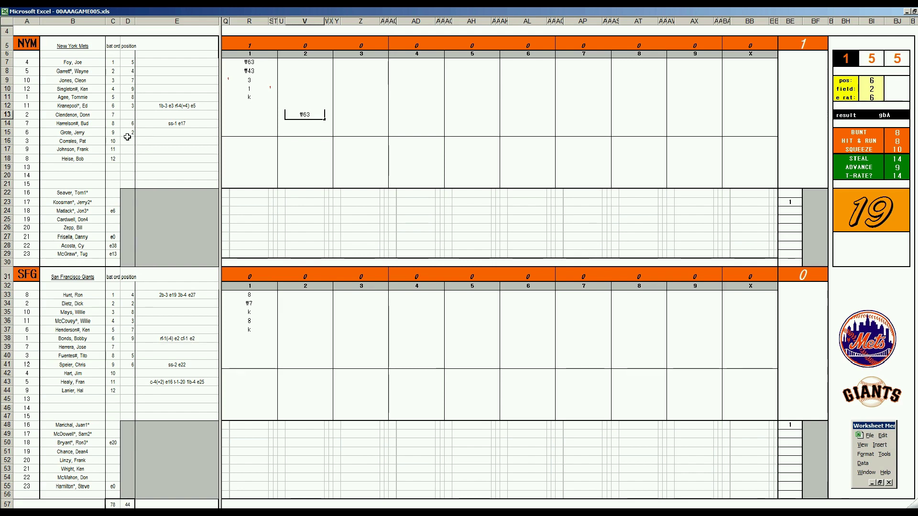
key(Return)
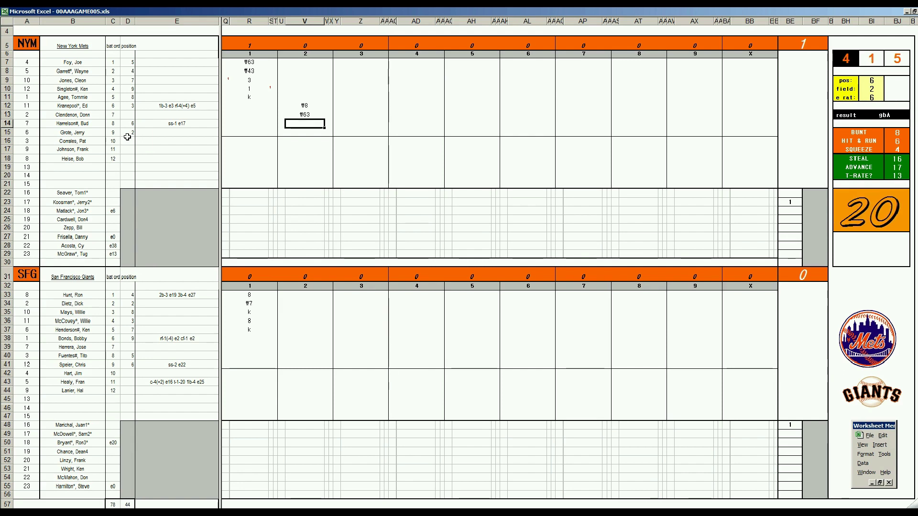
text(1)
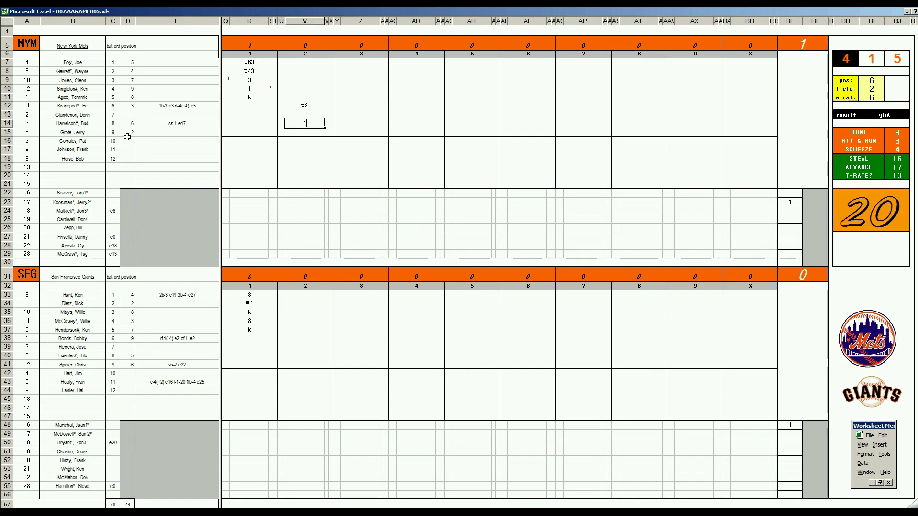
key(Return)
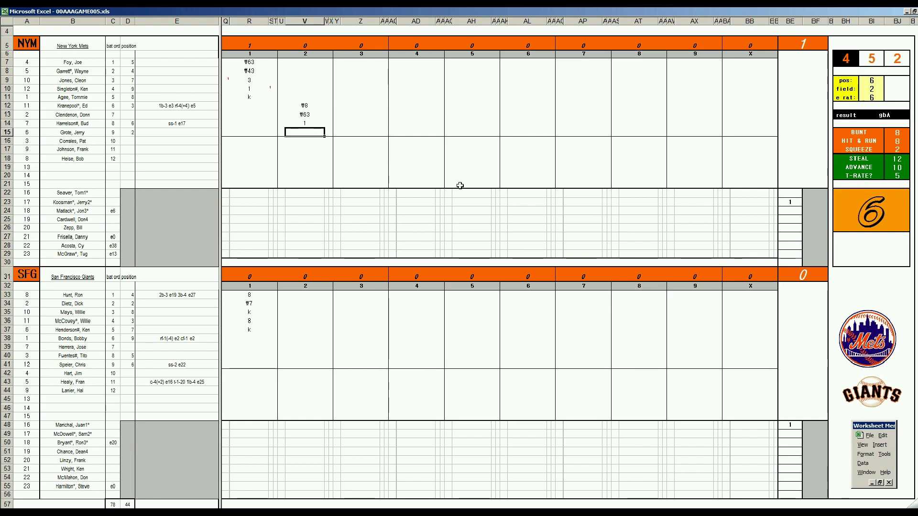
key(Up)
key(Right)
key(Right)
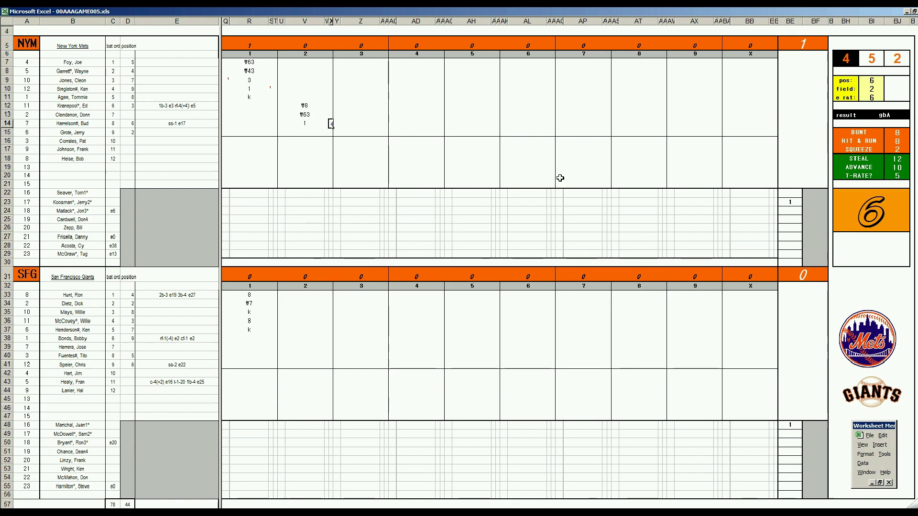
key(Return)
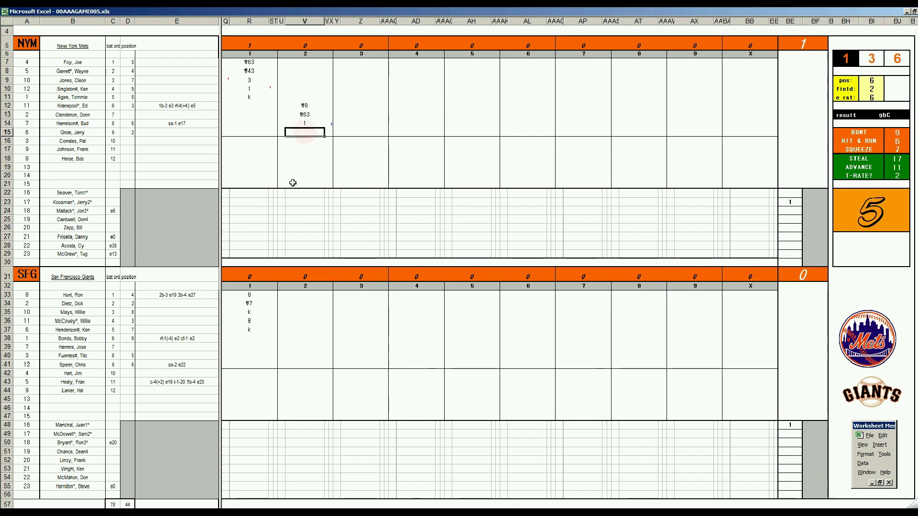
Enter #7 for the Mets' next batter, then #8, #63, 8, #4 in V38–V41
text(#7)
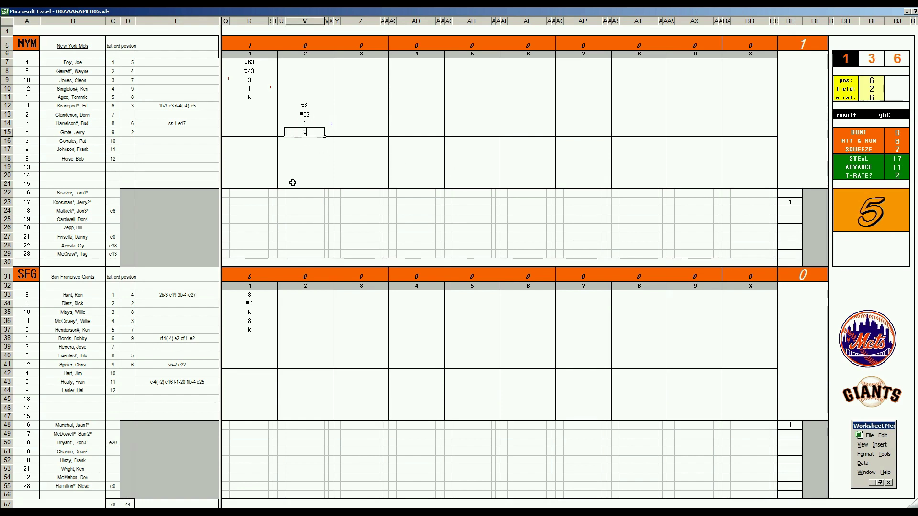
click(304, 339)
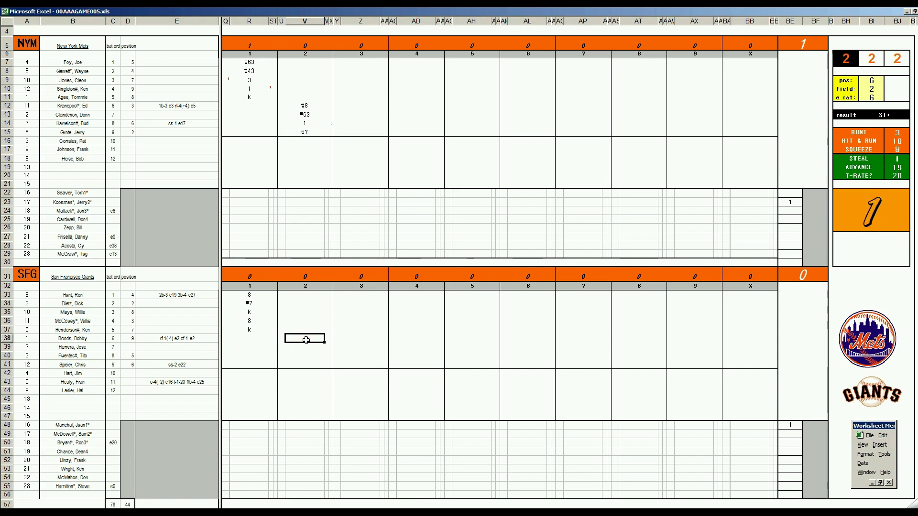
text(#7)
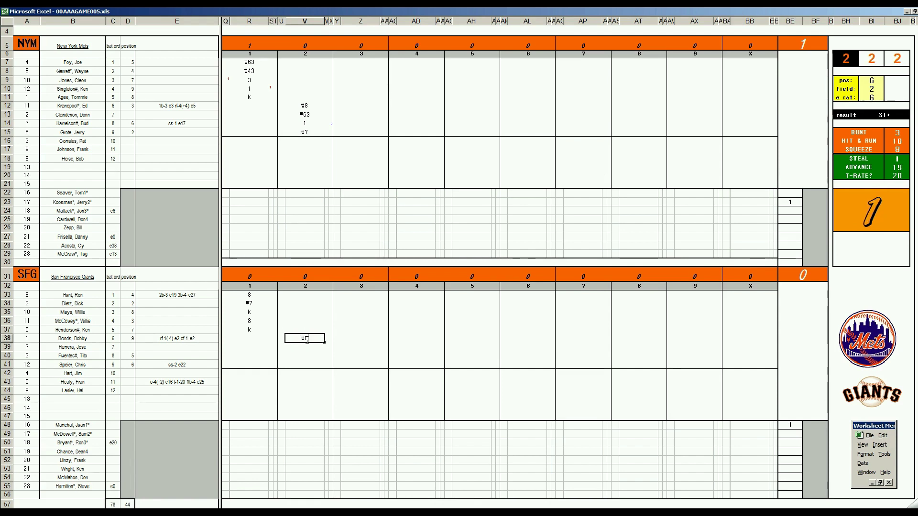
key(Return)
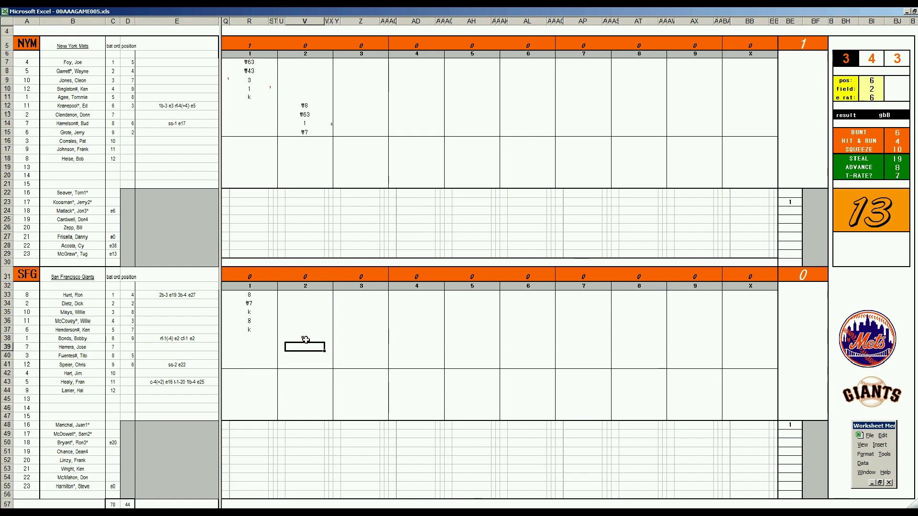
text(#63)
key(Return)
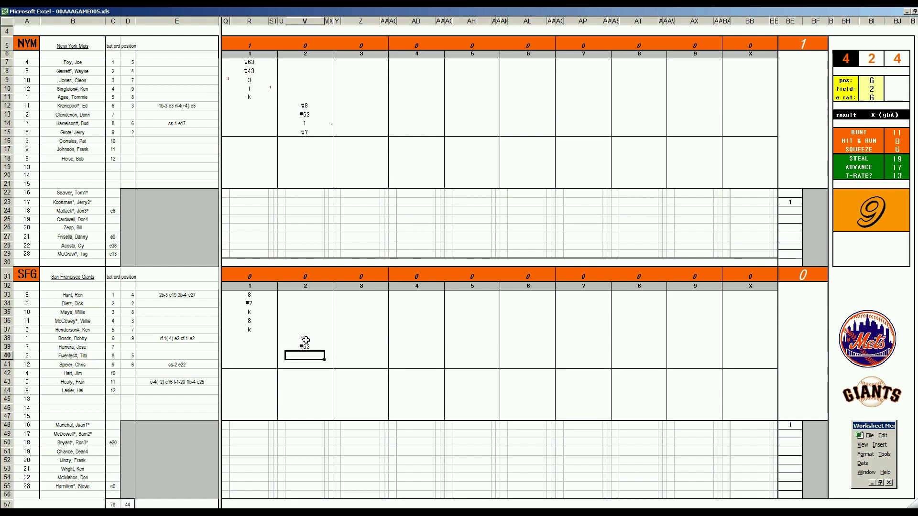
text(8)
key(Return)
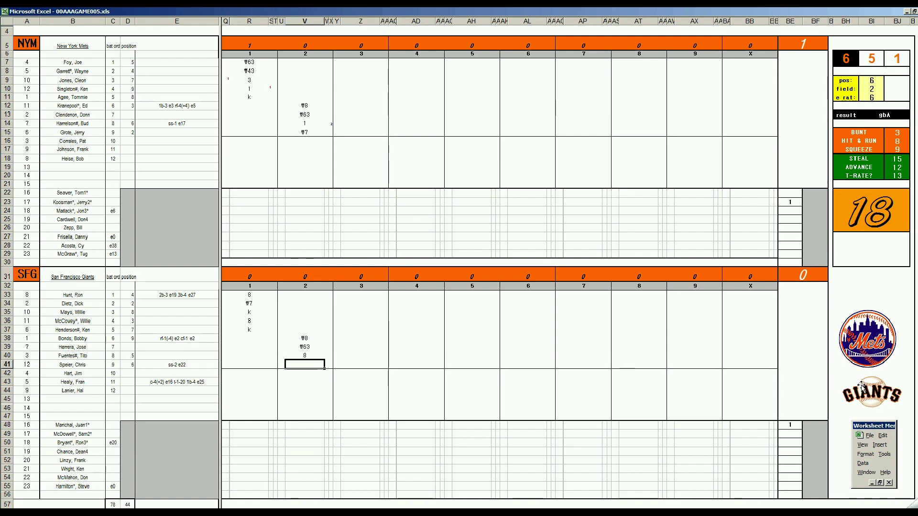
text(#4)
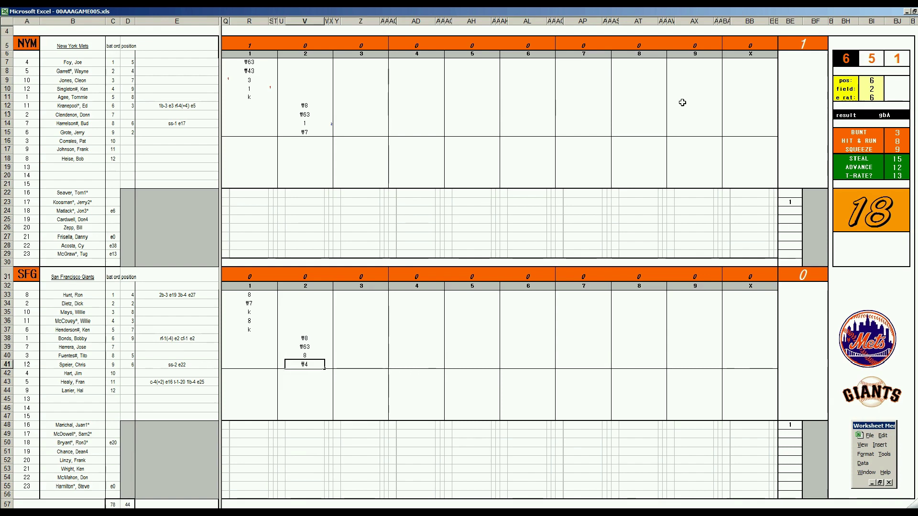
click(358, 64)
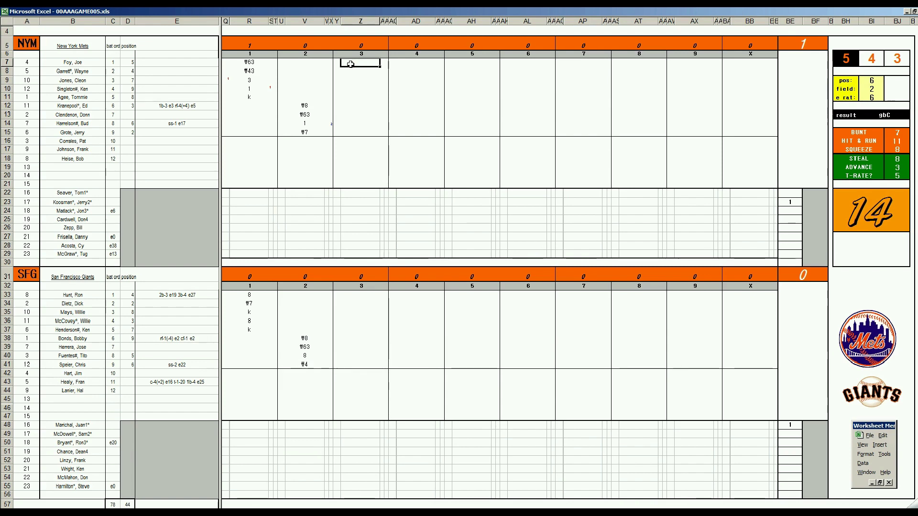
Enter k, k, 1 and 1 in Z7–Z10 for the Mets' third inning
text(k)
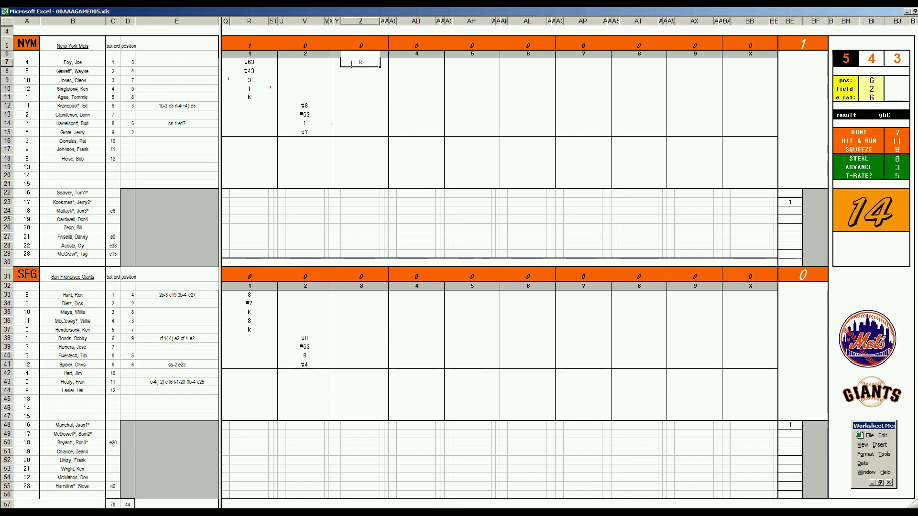
key(Return)
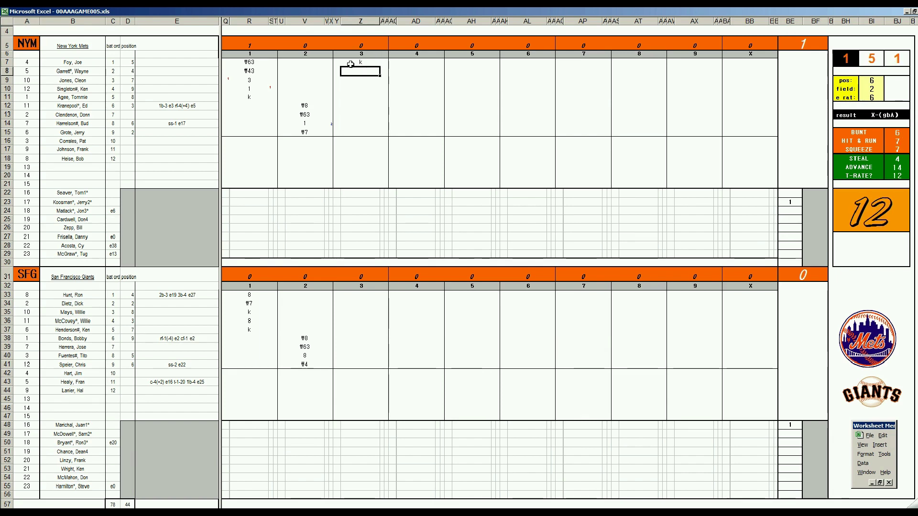
text(k)
key(Return)
text(1)
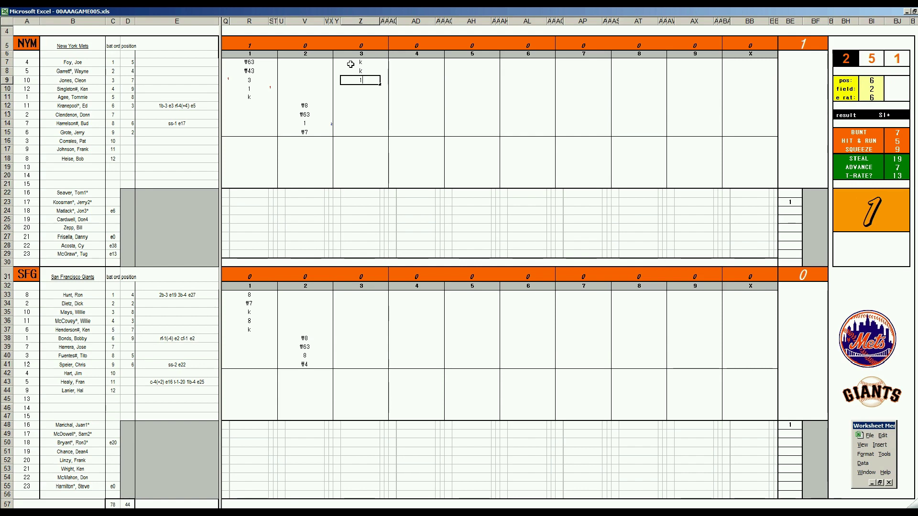
key(Return)
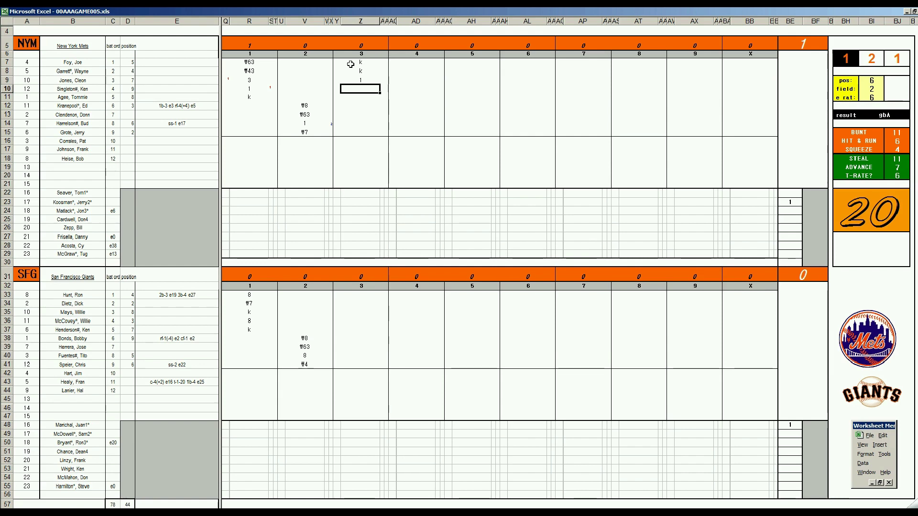
text(1)
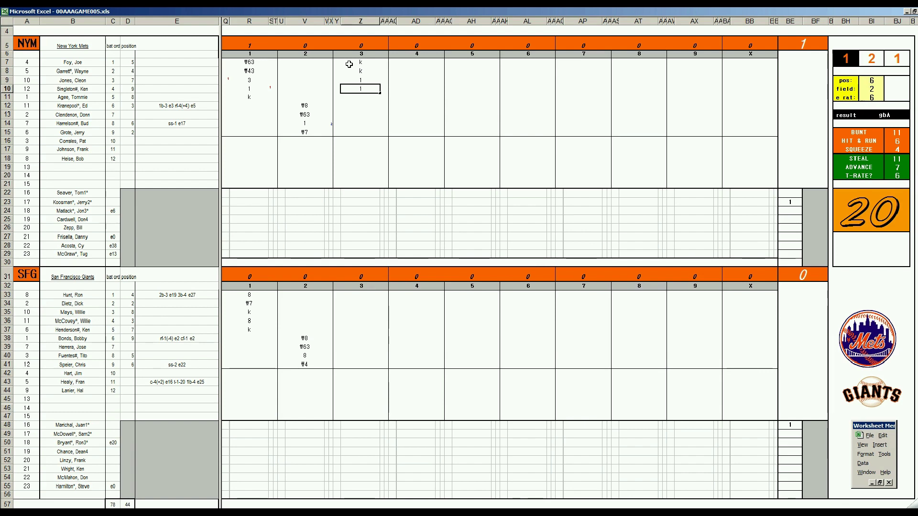
key(Return)
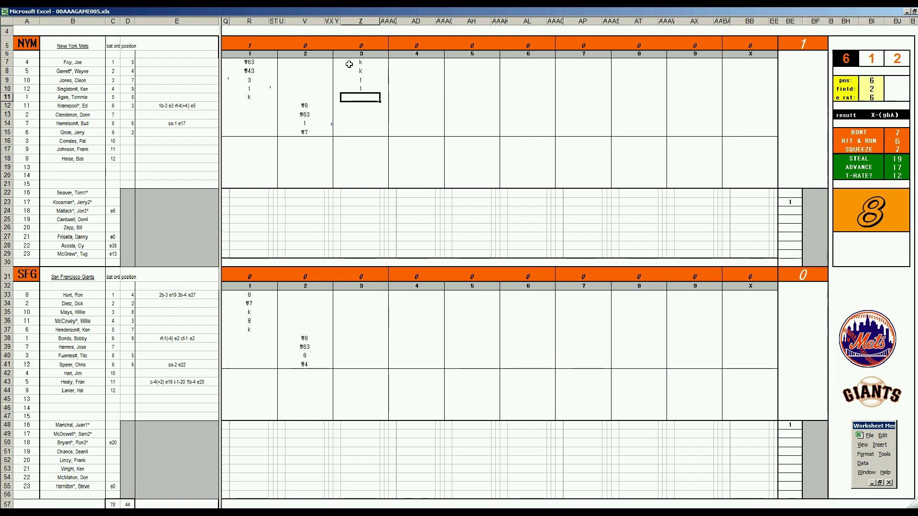
Set the dice panel position to 6 and enter #63 for the fifth batter in Z11
key(Tab)
text(6)
key(Return)
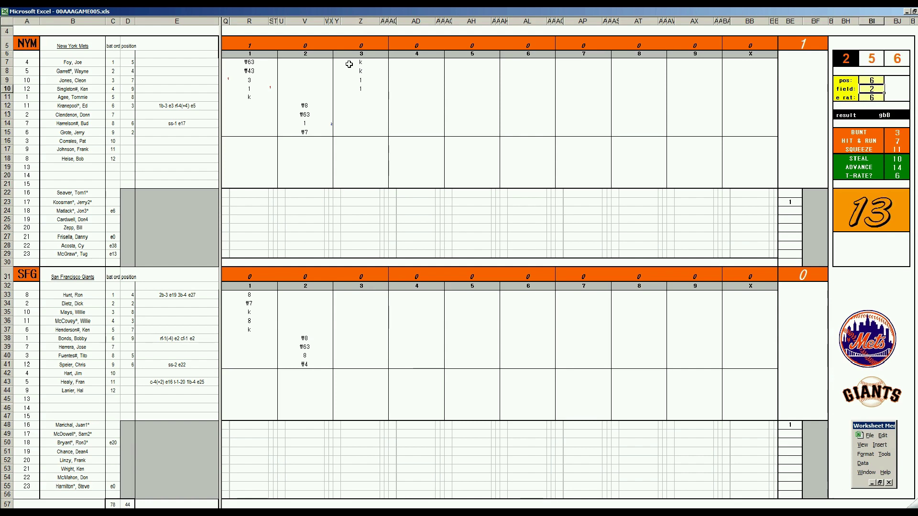
click(361, 97)
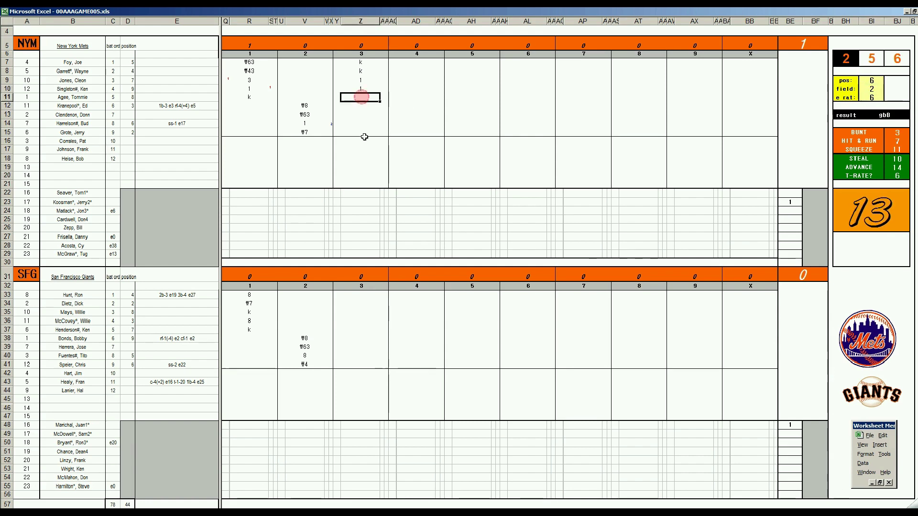
text(#63)
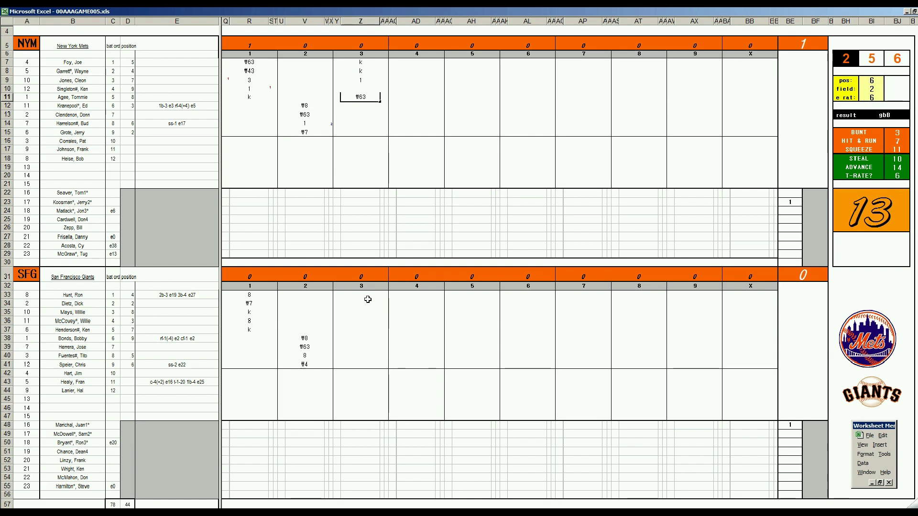
click(360, 295)
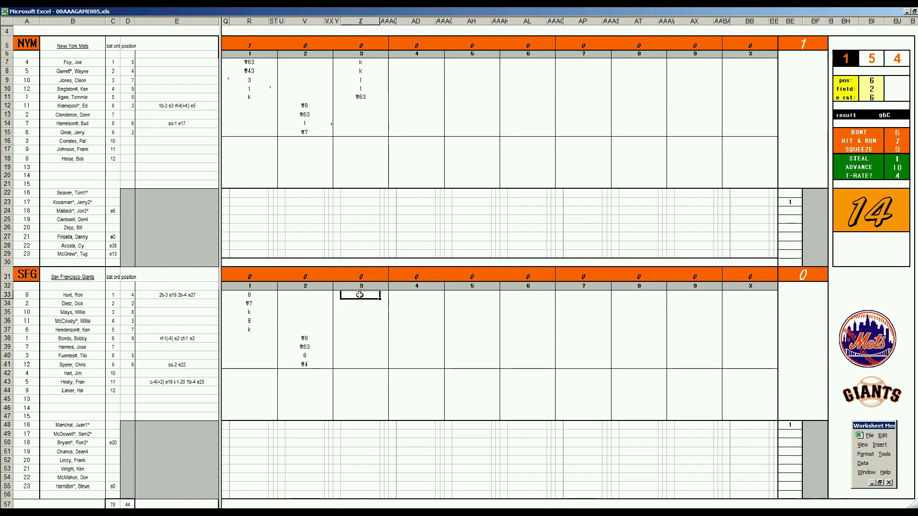
Enter #63, 8, #8 and #7 in Z33–Z36 for the Giants' first four batters
text(#63)
key(Return)
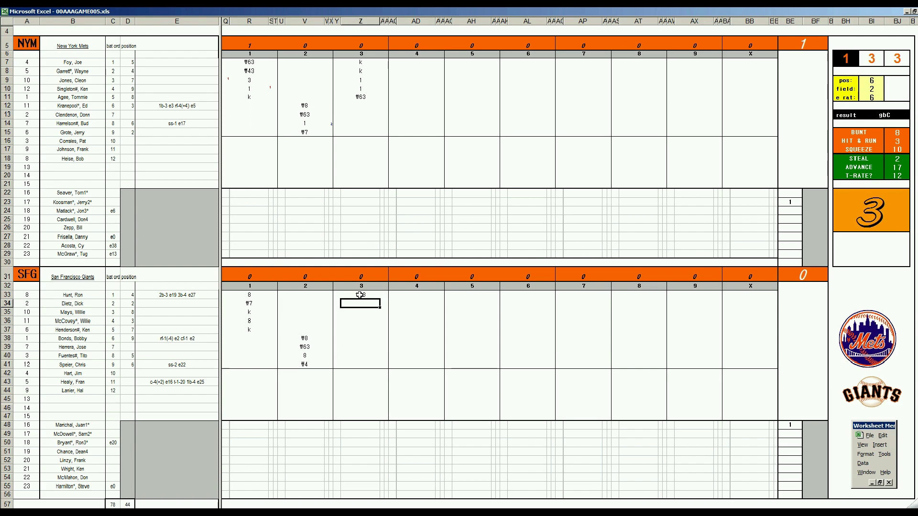
text(8)
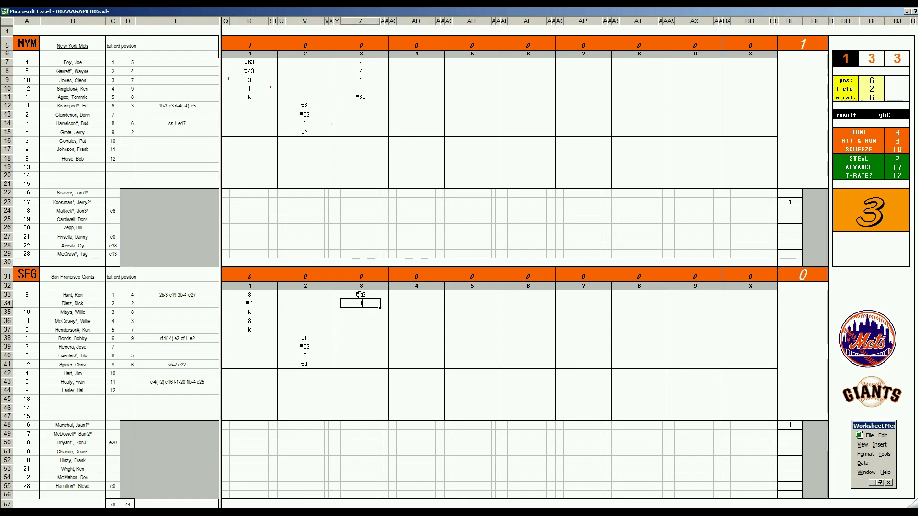
key(Return)
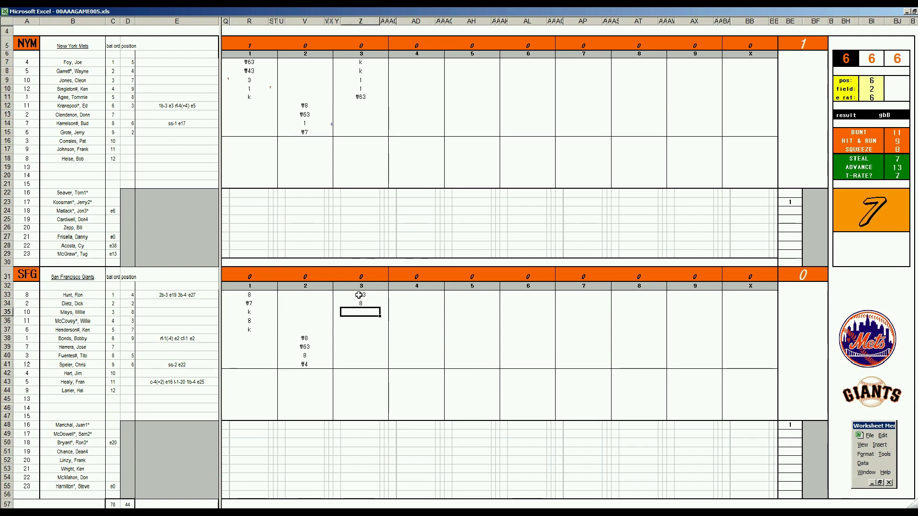
text(#8)
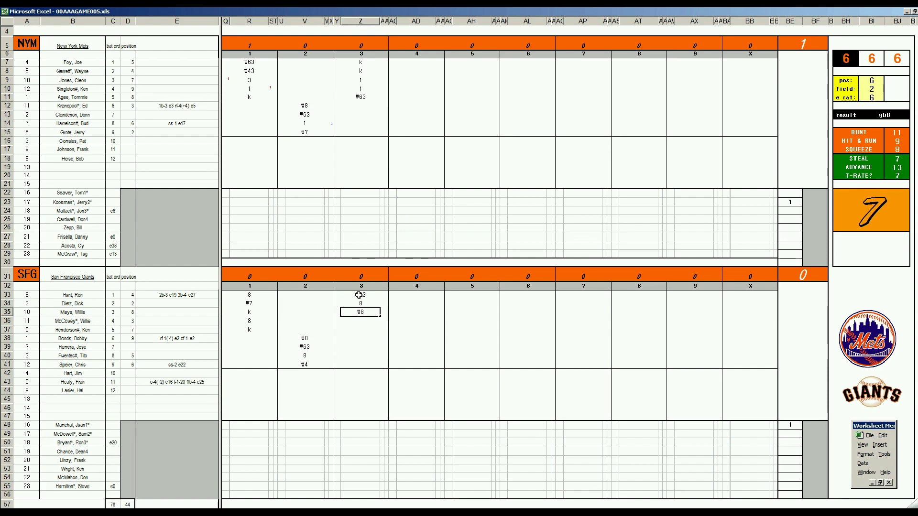
key(Return)
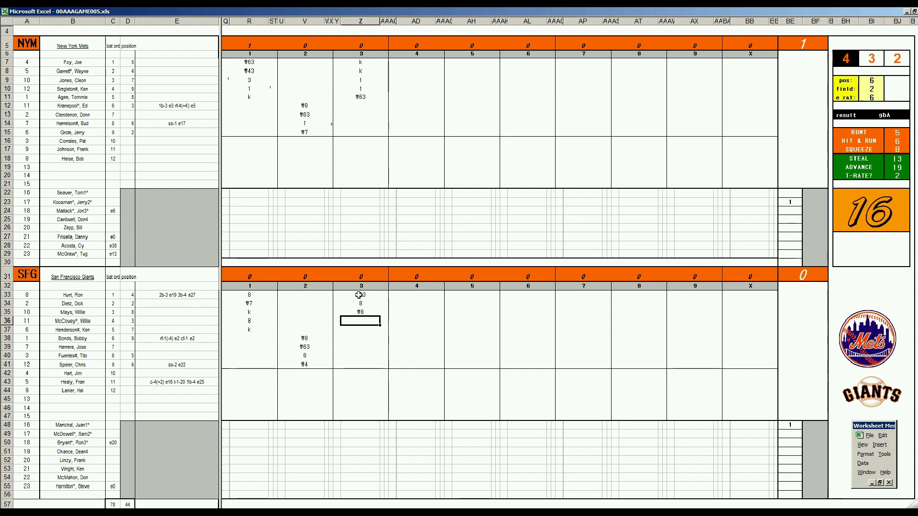
text(#7)
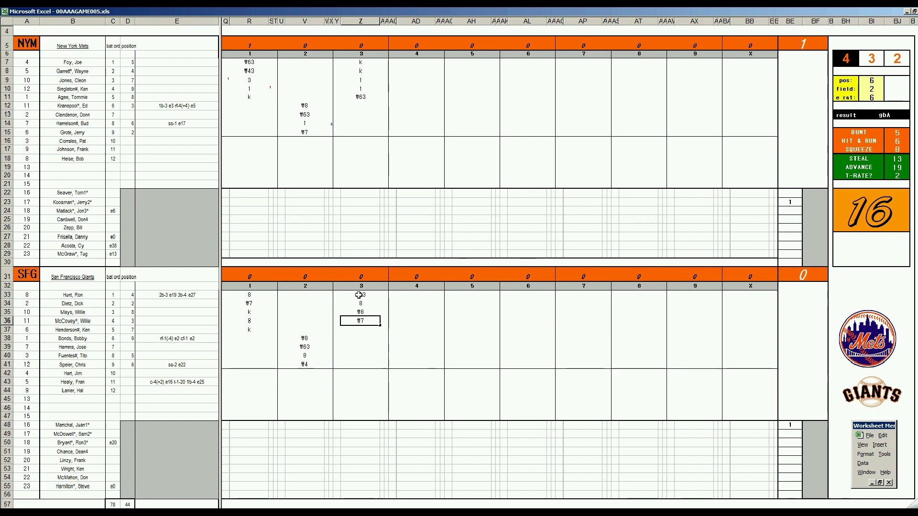
click(404, 106)
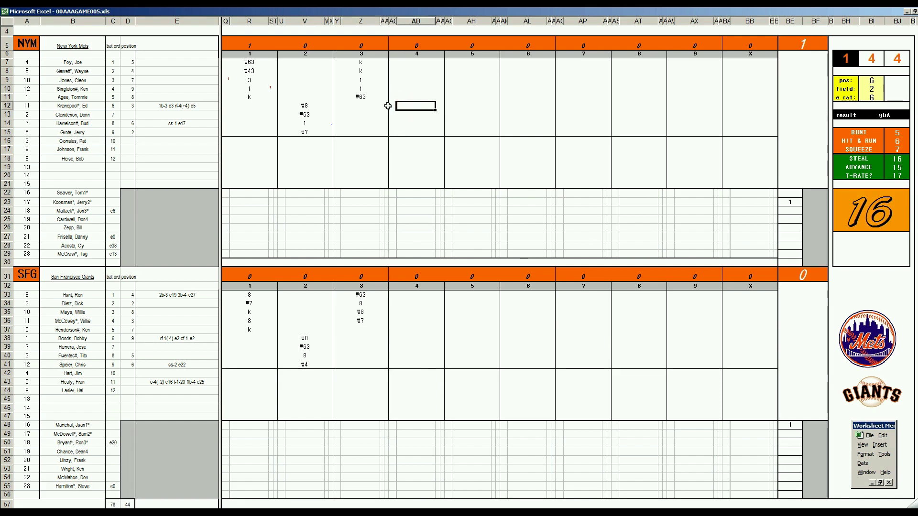
Enter #63, 4, a run marker 1, and 1 for the Mets' fourth inning
text(#63)
key(Return)
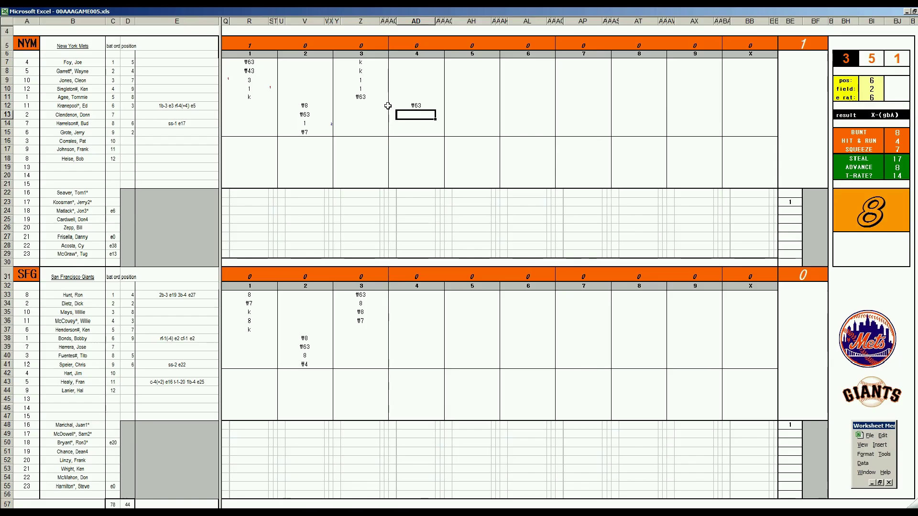
text(4)
key(Return)
text(1)
key(Return)
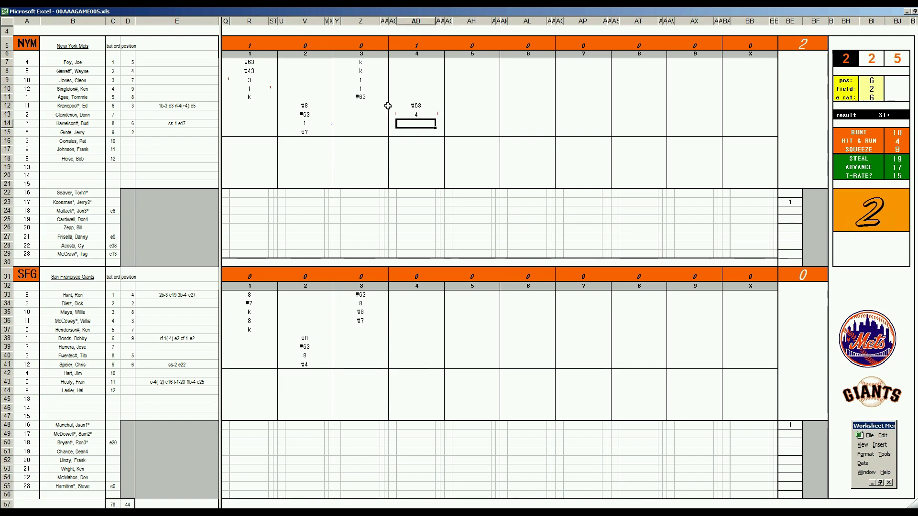
text(1)
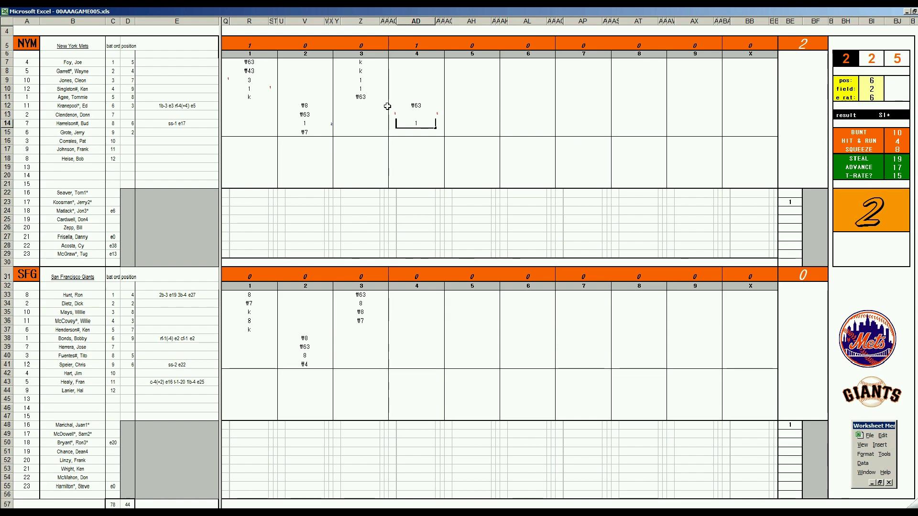
key(Return)
Add an s beside Seaver's row and enter #43 for the next batter
key(Down)
key(Down)
key(Down)
key(Down)
key(Down)
key(Down)
key(Down)
text(s)
key(Up)
key(ctrl+Up)
key(Down)
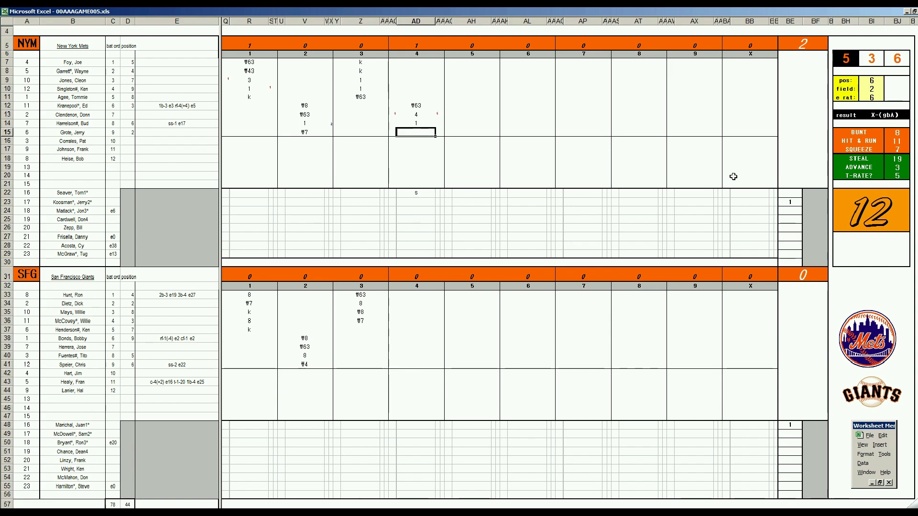
text(#43)
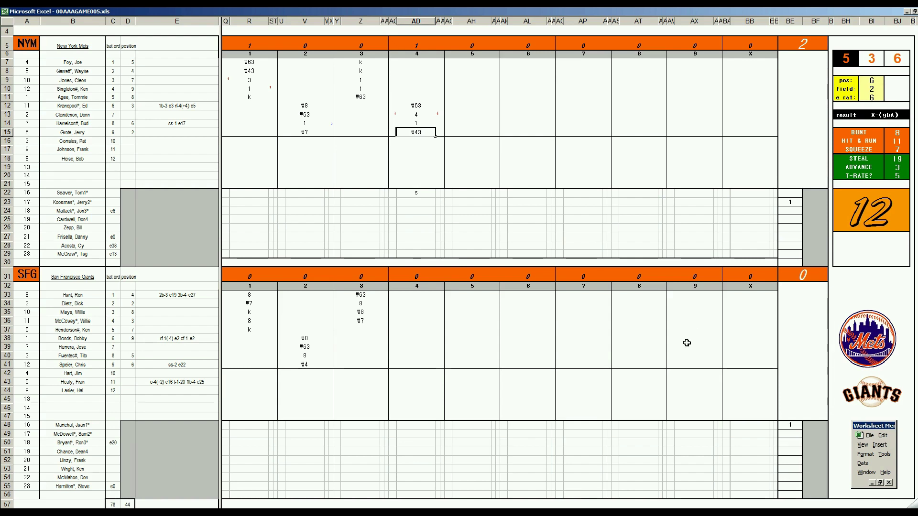
click(412, 328)
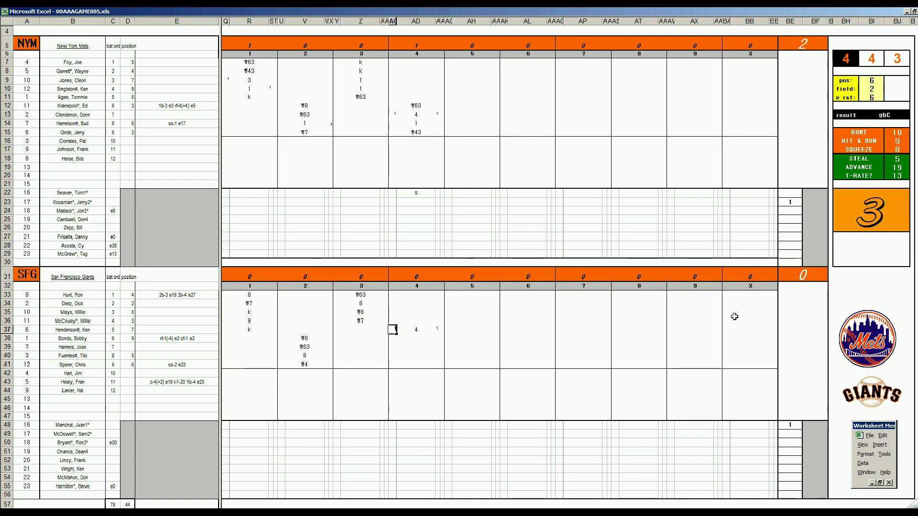
Record the Giants' run scored and set the dice panel values 4 and 3
text(1)
key(Return)
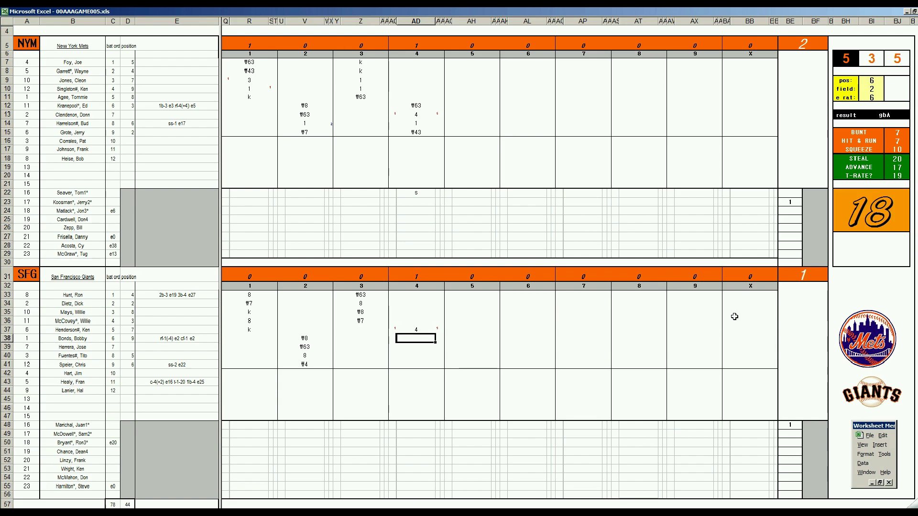
text(4)
key(Return)
text(3)
key(Return)
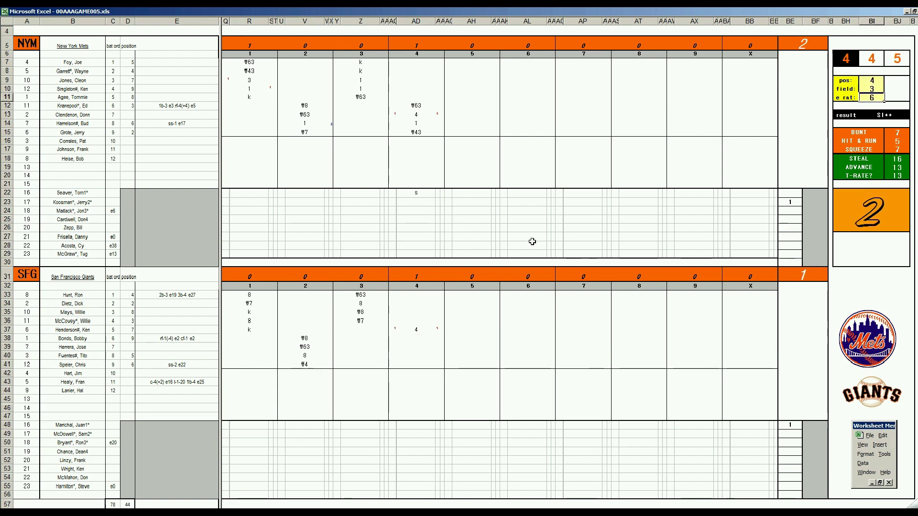
Enter 1, #4, 1 and 8 for the Giants' next fourth-inning batters
click(418, 338)
text(1)
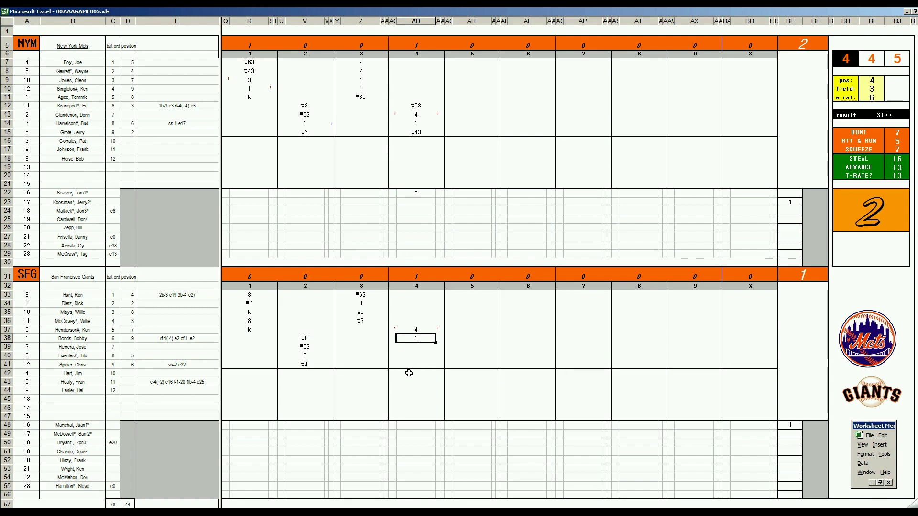
key(Return)
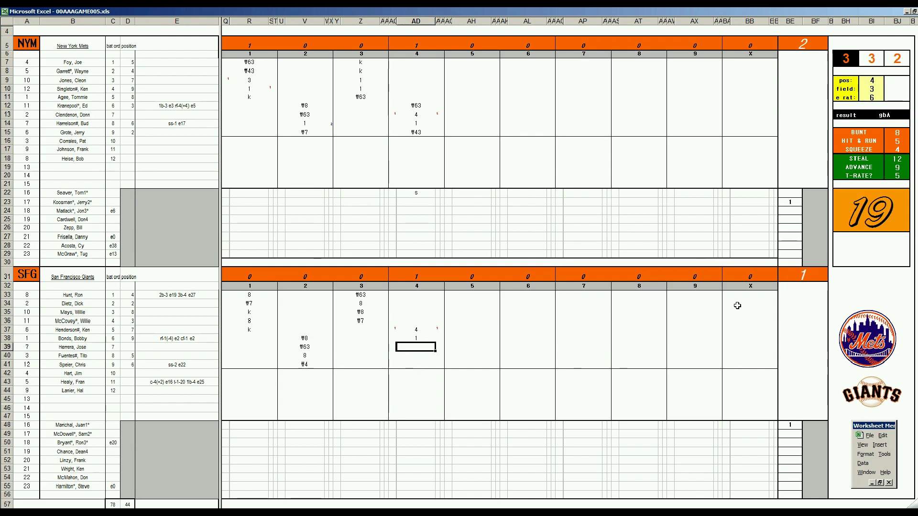
text(\4)
key(Return)
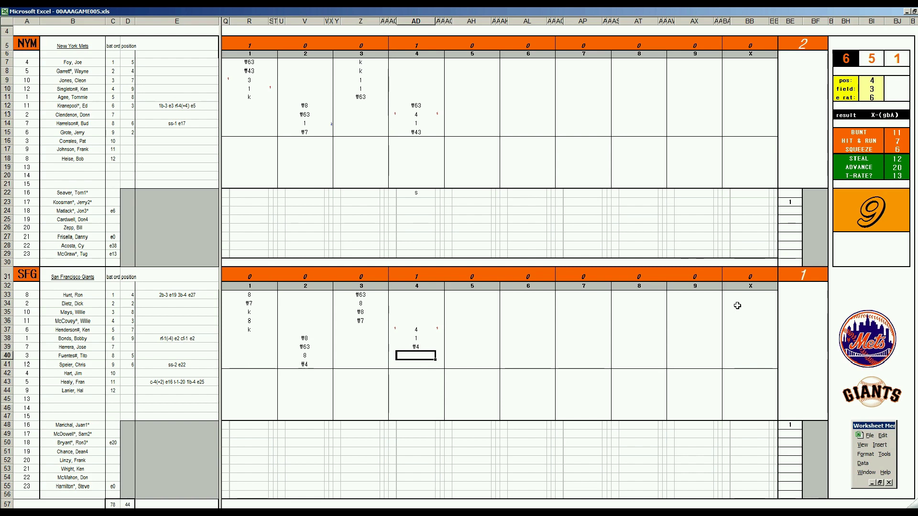
text(1)
key(Return)
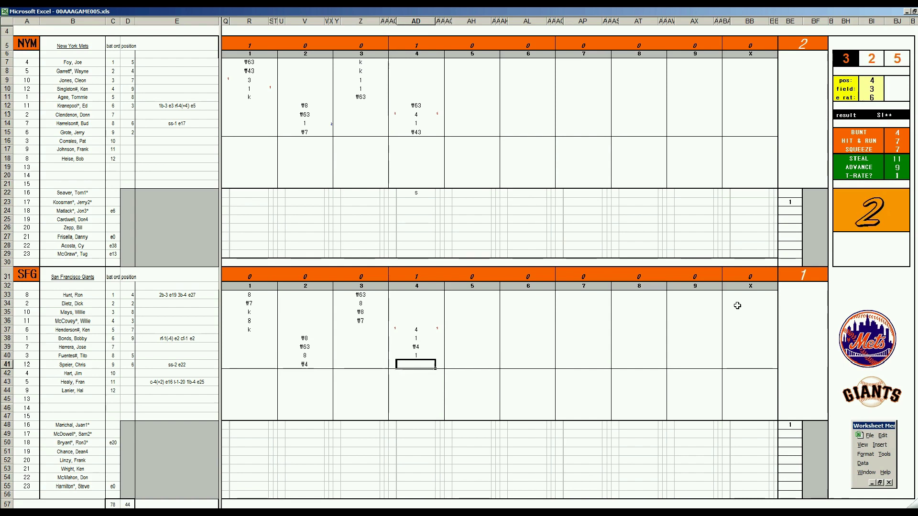
text(8)
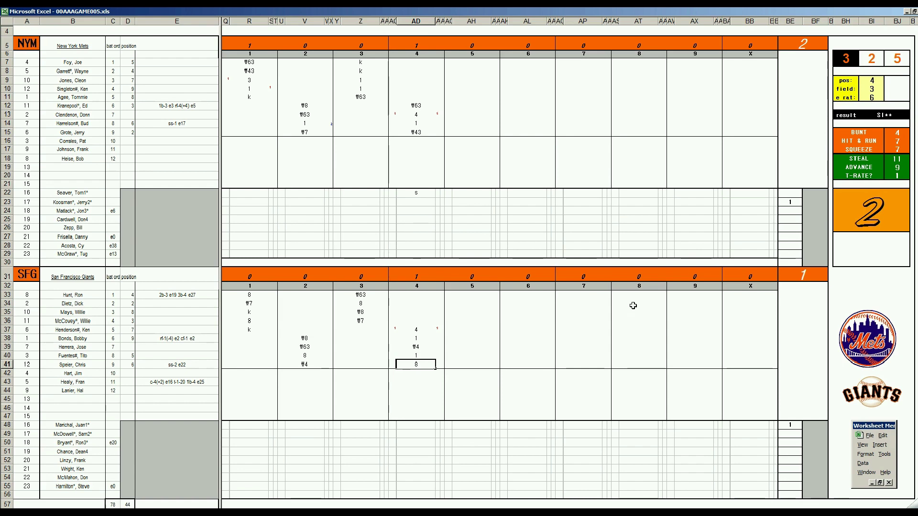
Reset the dice panel ratings and enter #62 and 2 for Giants' fourth-inning rows 33–34
click(416, 296)
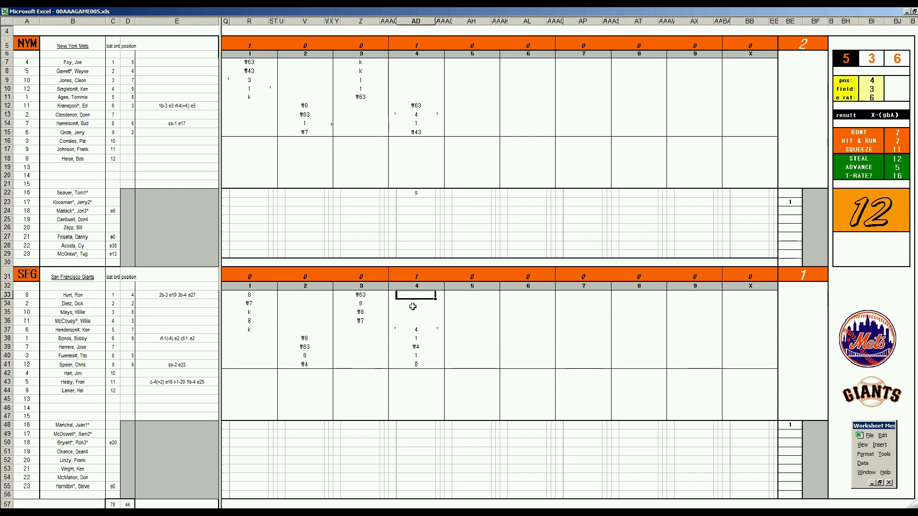
key(ctrl+r)
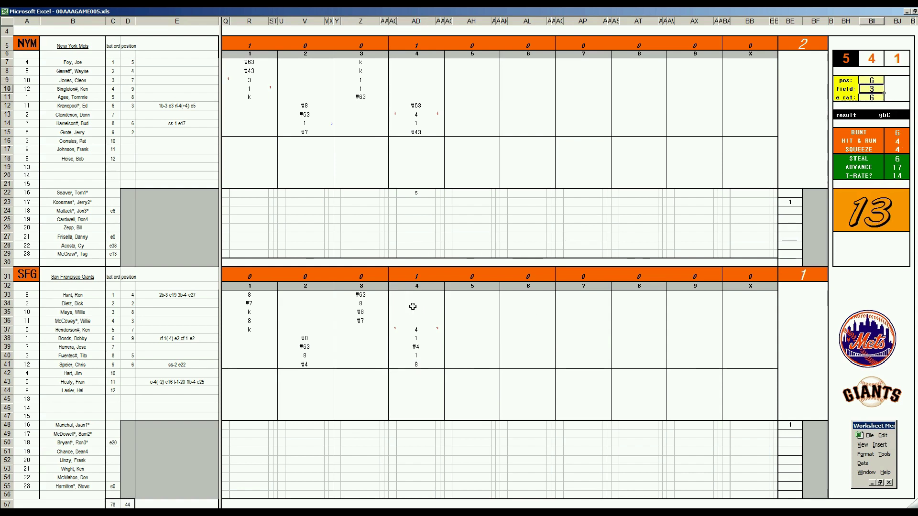
key(ctrl+r)
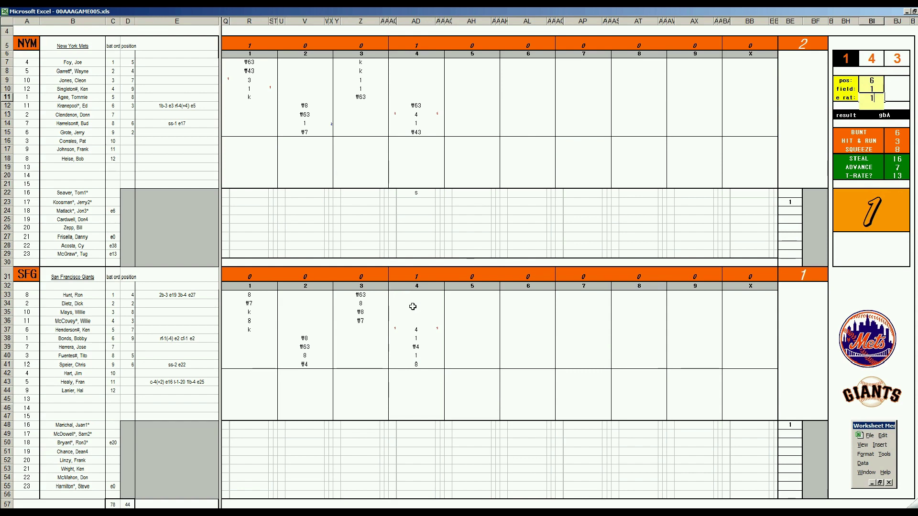
key(ctrl+r)
click(417, 296)
text(#62)
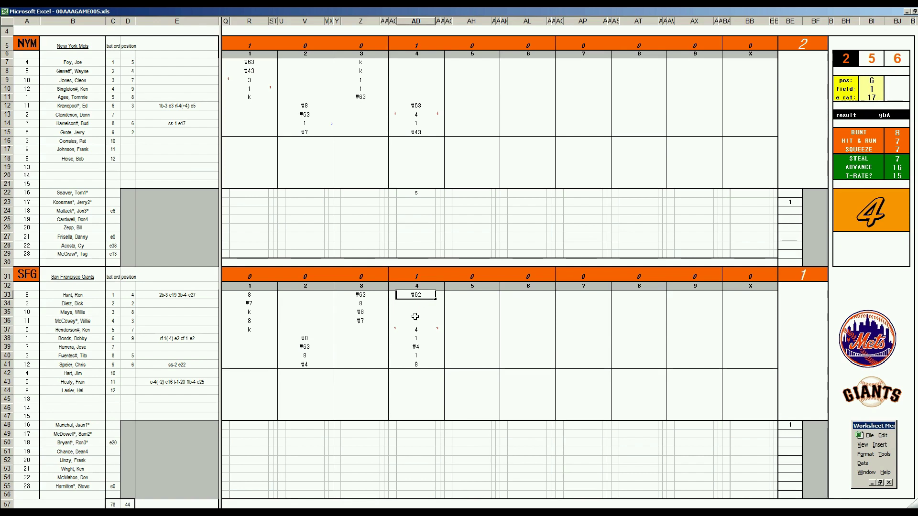
key(Return)
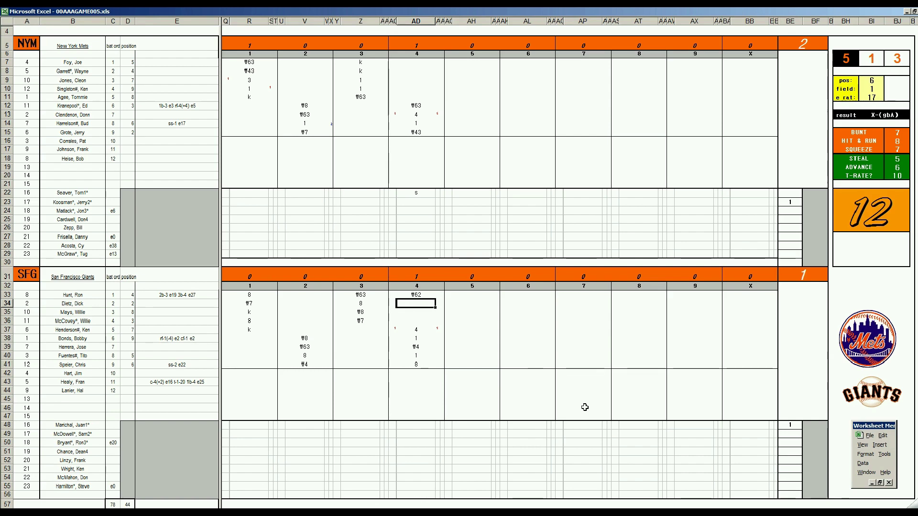
text(2)
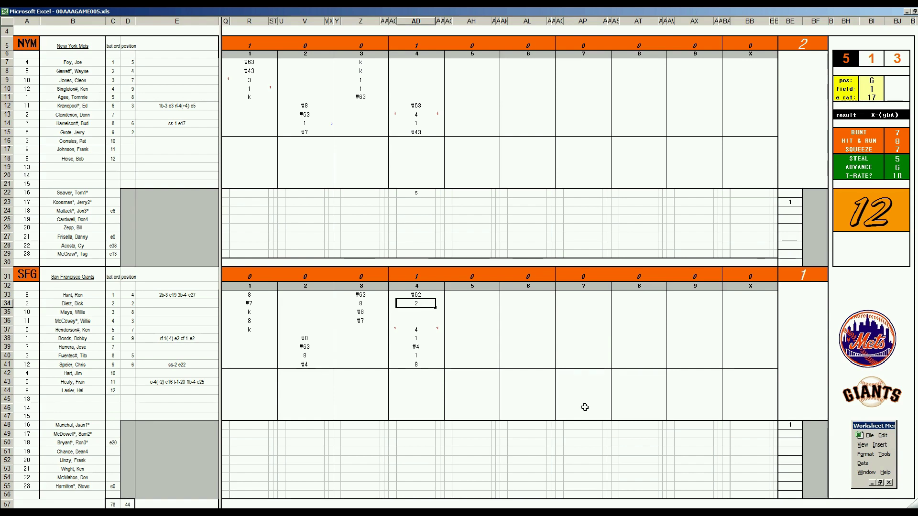
key(Return)
Mark a run with 1 in the run column near row 40, then enter k for row 35
key(Left)
key(Down)
key(Down)
key(Down)
key(Down)
key(Down)
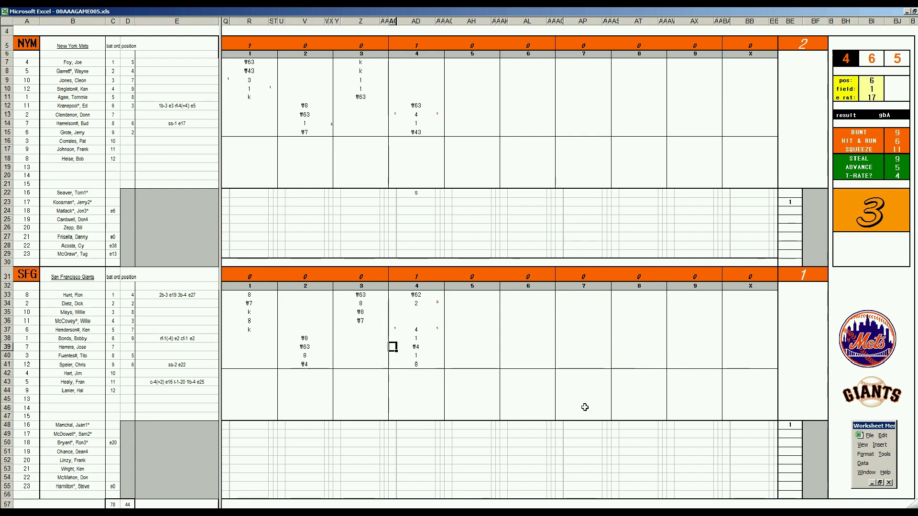
key(Down)
text(1)
key(Return)
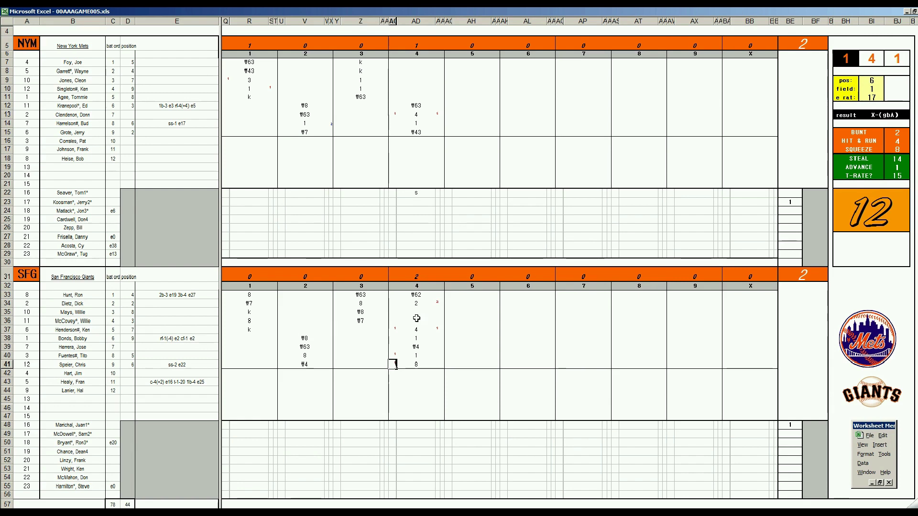
click(418, 312)
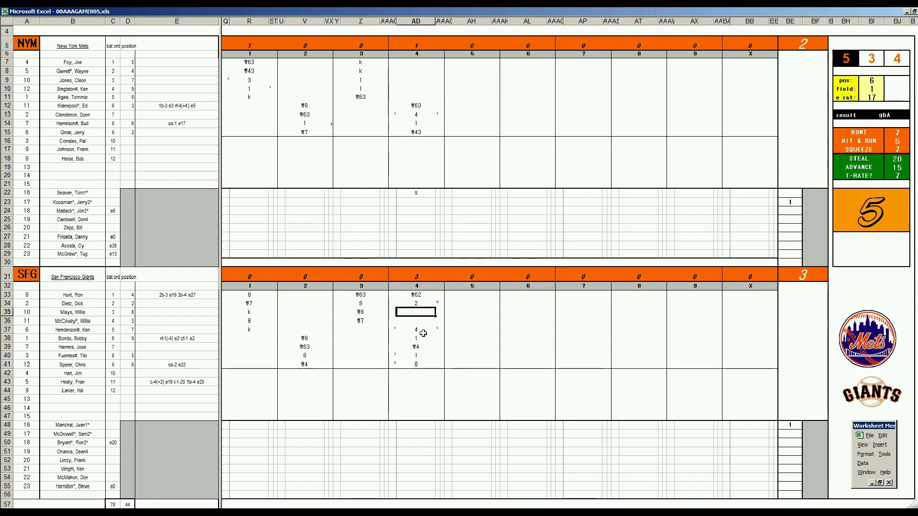
text(k)
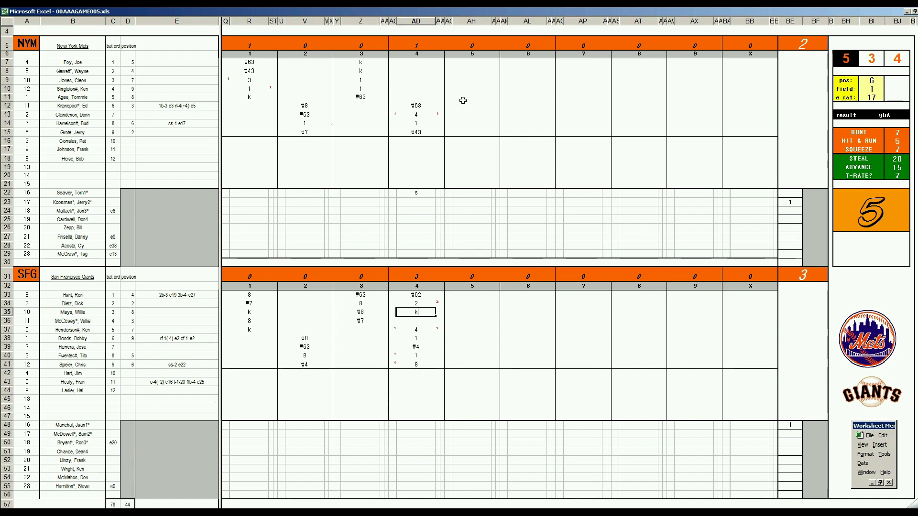
Enter 8 in AH7 and #8 in AH8 to open the Mets' fifth inning
click(473, 62)
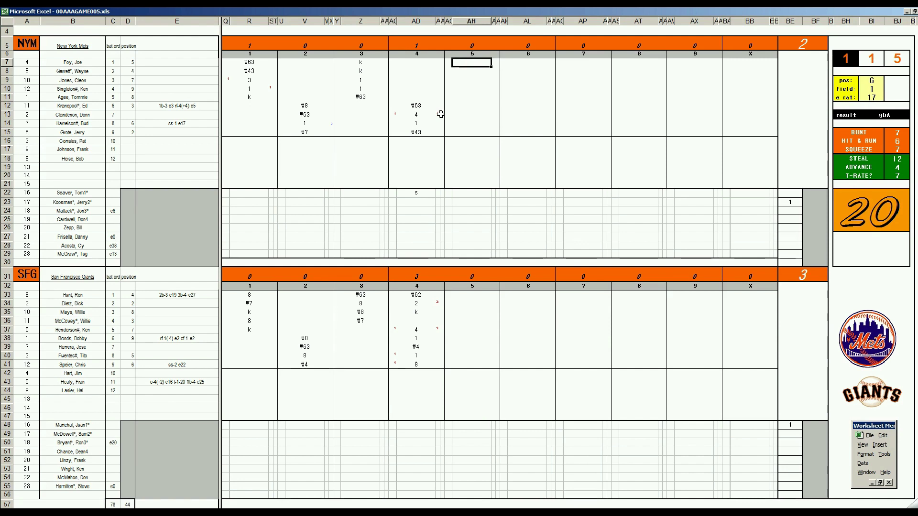
text(8)
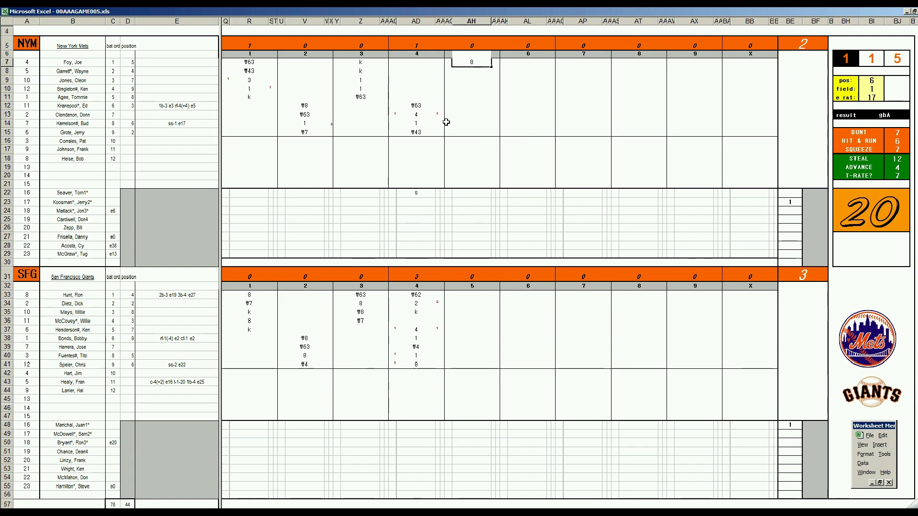
key(Return)
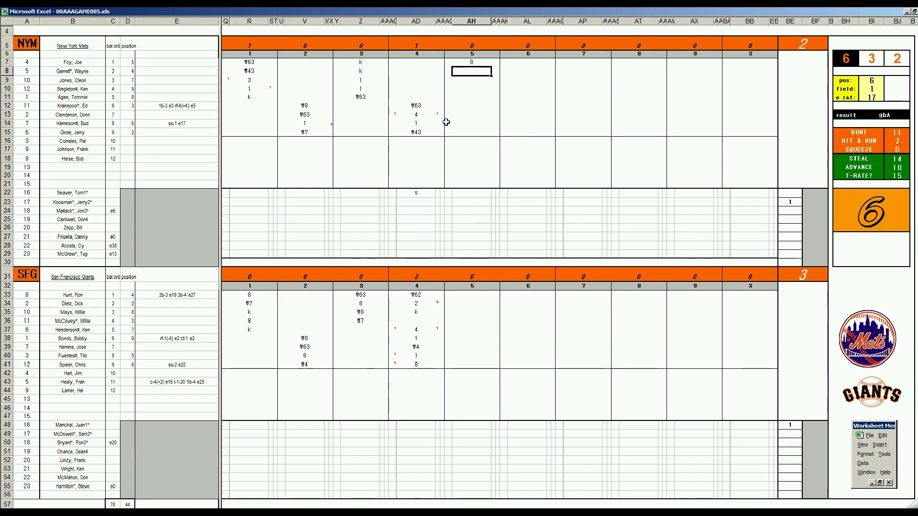
text(#8)
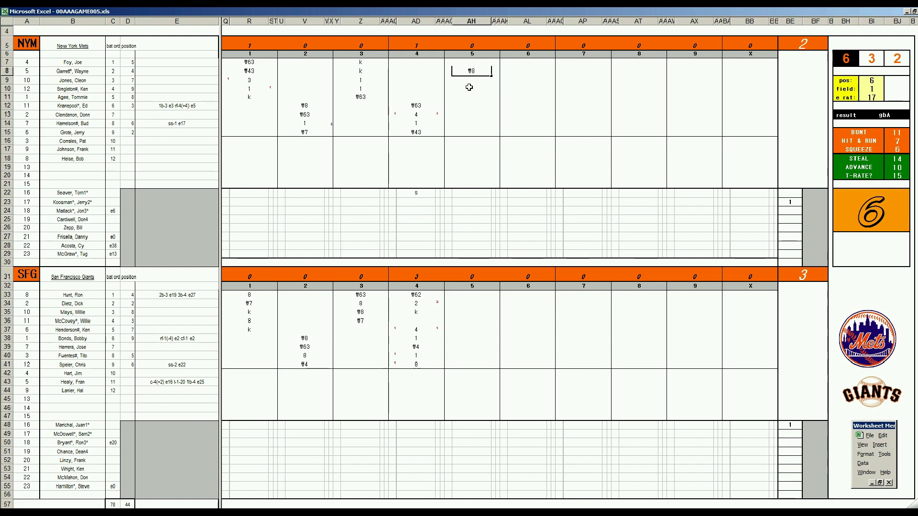
key(Return)
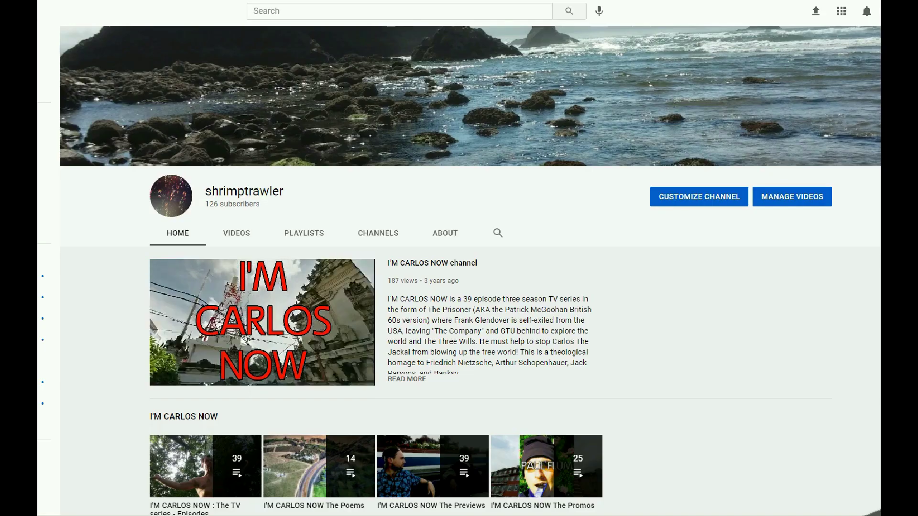
scroll(469, 268, down, 3)
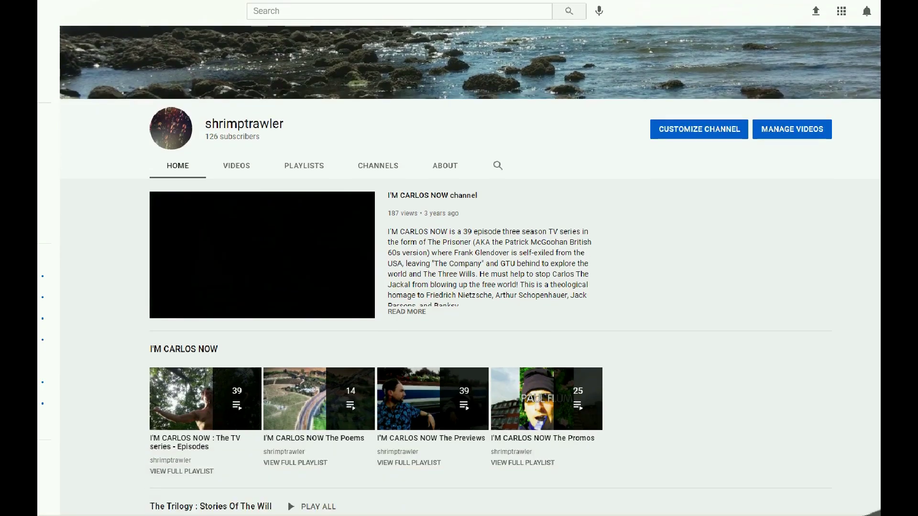
scroll(468, 268, down, 1)
scroll(469, 268, down, 1)
scroll(468, 268, down, 1)
scroll(469, 268, down, 1)
scroll(469, 267, down, 1)
scroll(468, 268, down, 1)
scroll(468, 268, down, 1)
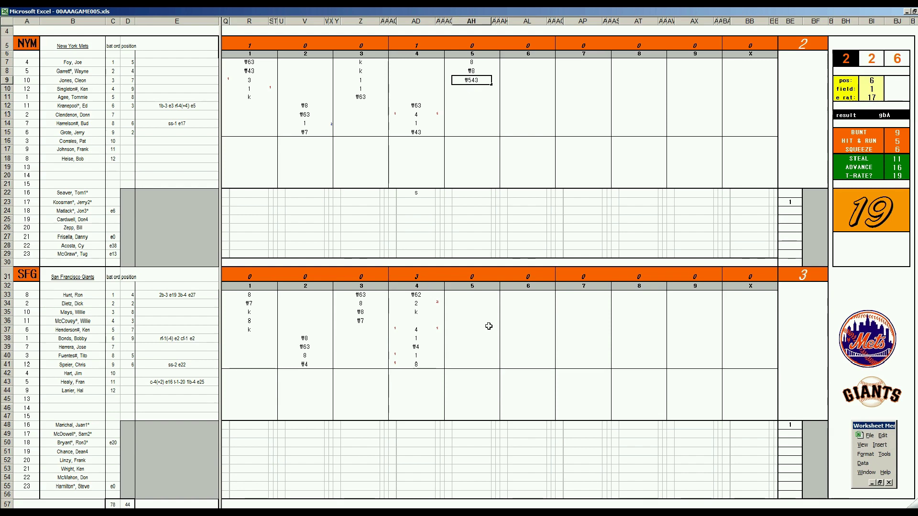
Close the Mets' fifth with #543, then enter #63, 1 and 1 in Giants rows 36–38
click(465, 321)
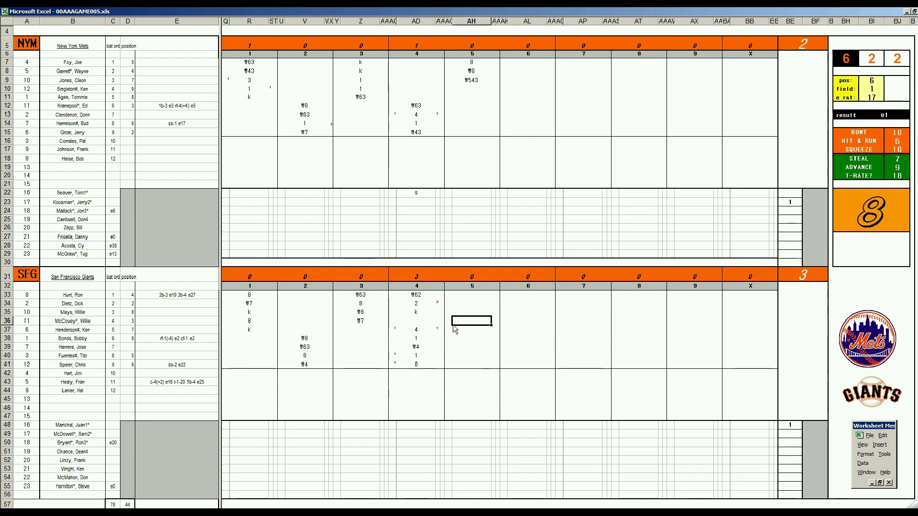
key(Return)
click(466, 323)
text(#63)
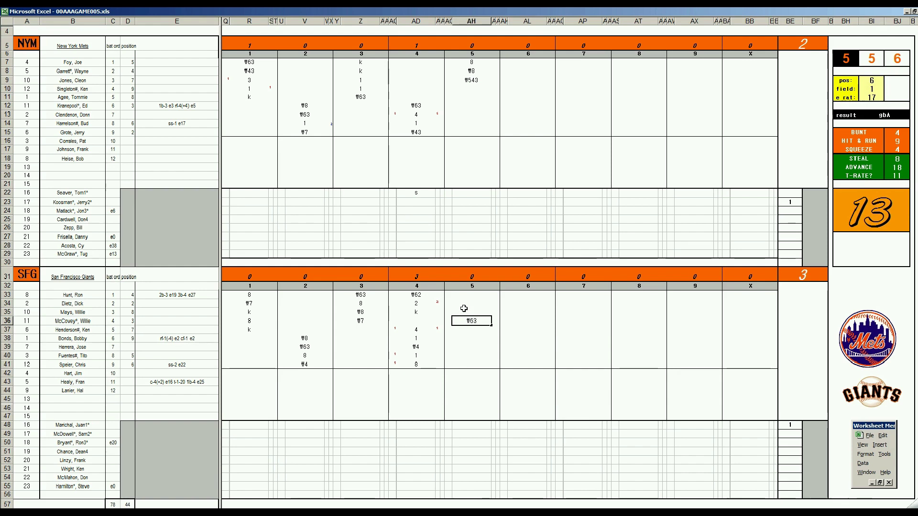
key(Return)
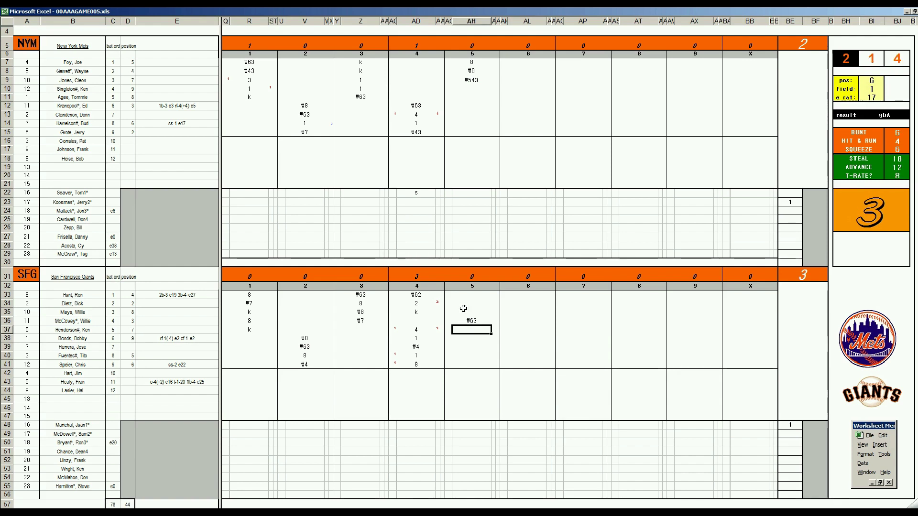
text(1)
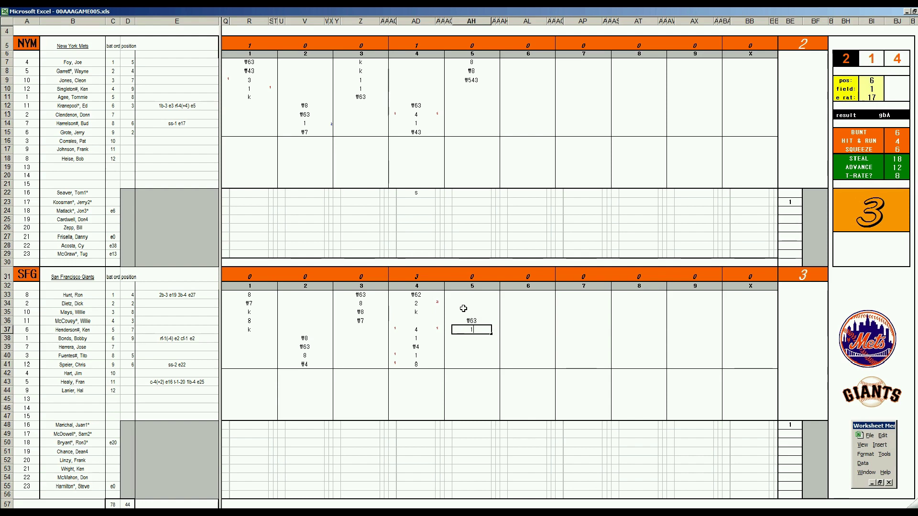
key(Return)
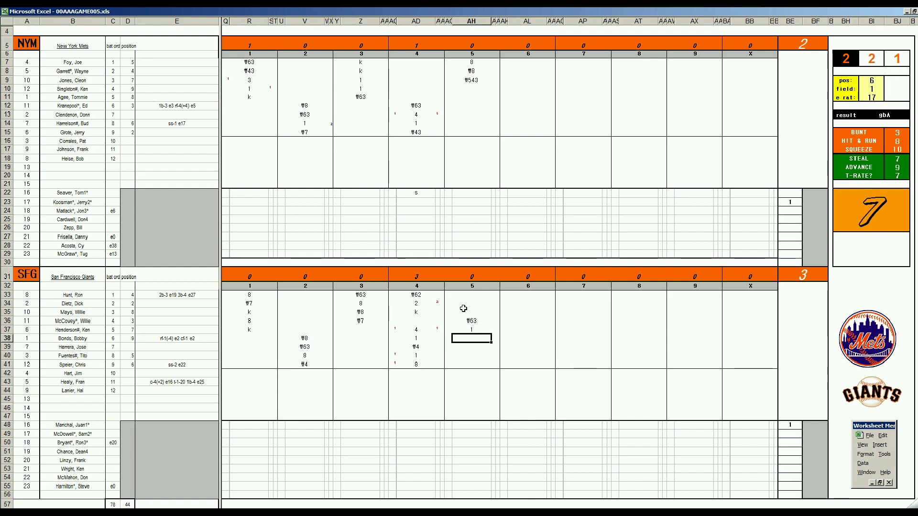
text(1)
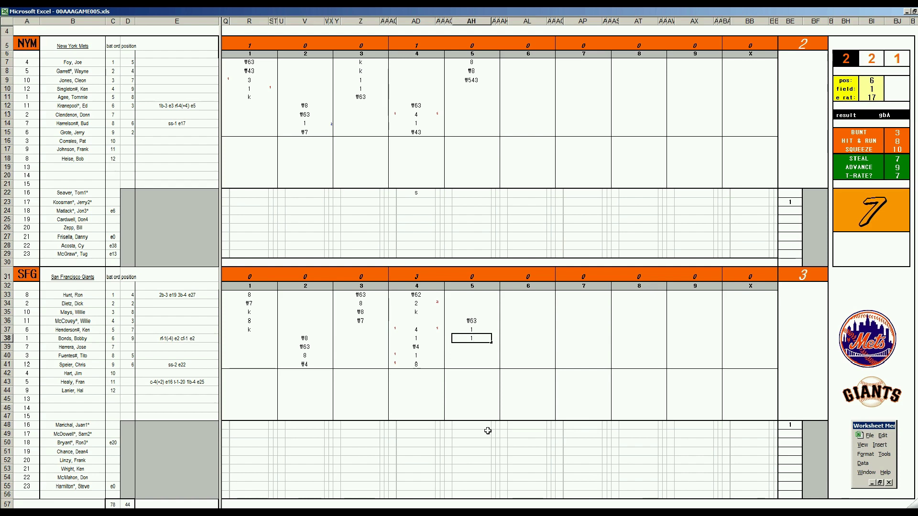
key(Return)
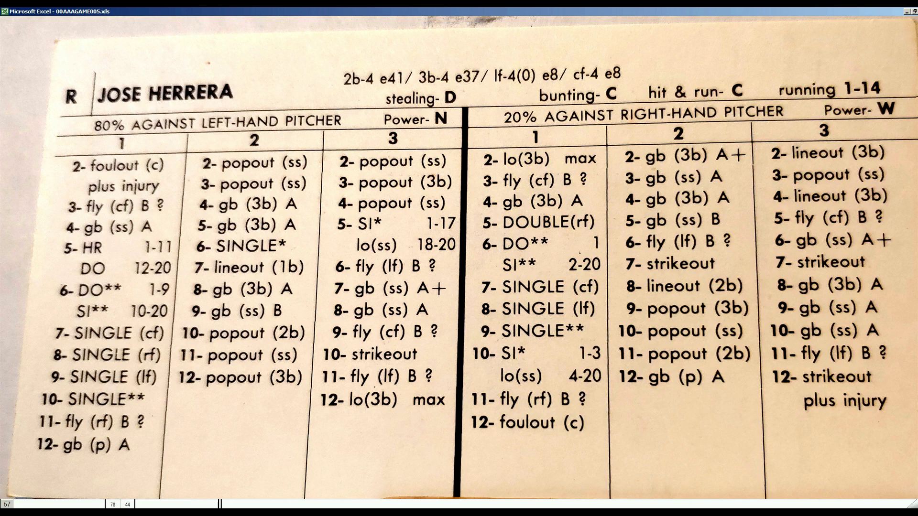
Enter 1 for the Giants' row 39 batter and move to the run-marker cell beside row 37
text(1)
key(Return)
key(Left)
key(Up)
key(Up)
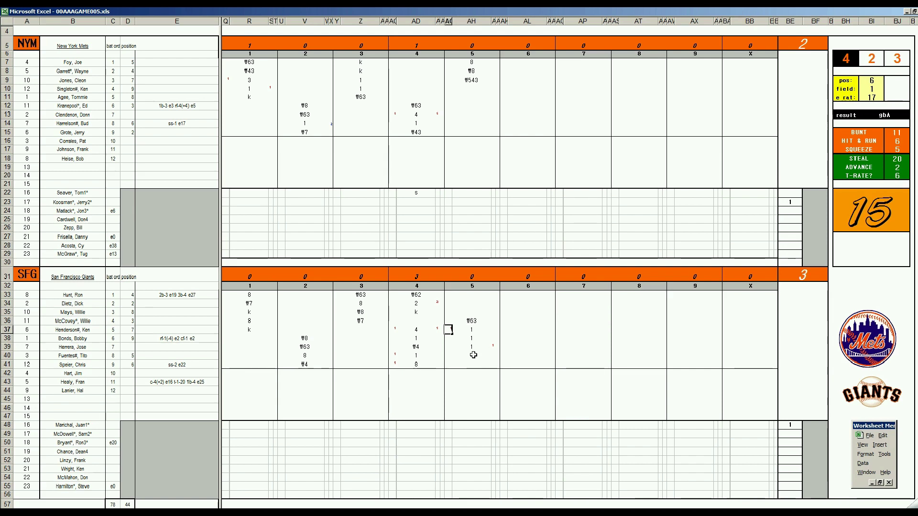
Set the dice panel to position 4, field 3, error rating 10, and enter #453 in AH40
click(473, 356)
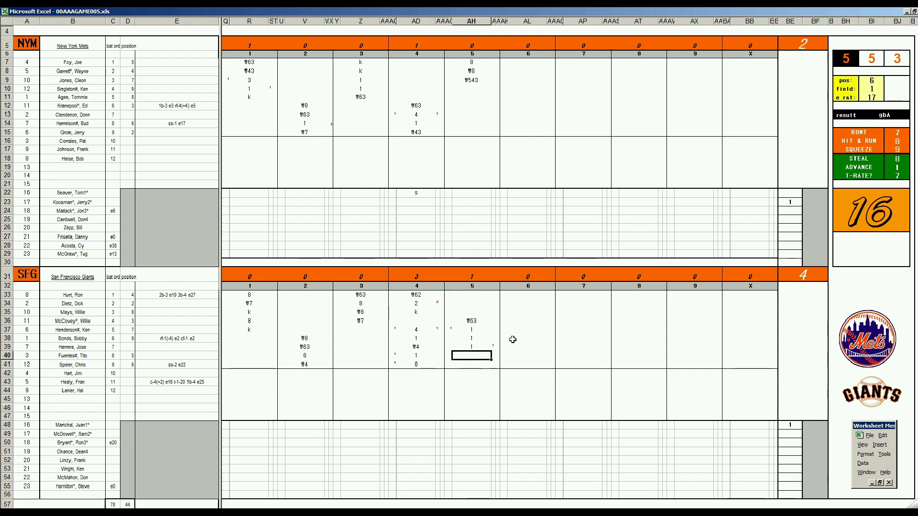
key(Tab)
text(4)
key(Return)
text(3)
key(Return)
text(10)
key(Return)
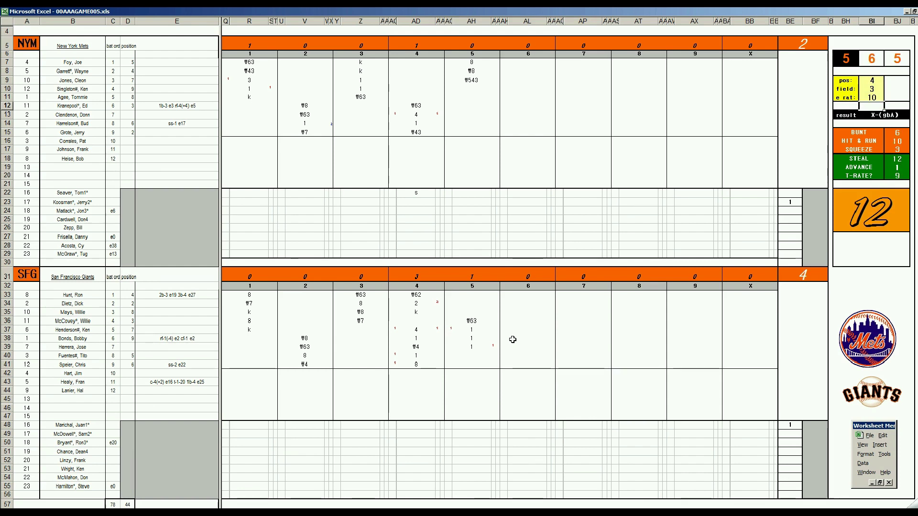
click(472, 356)
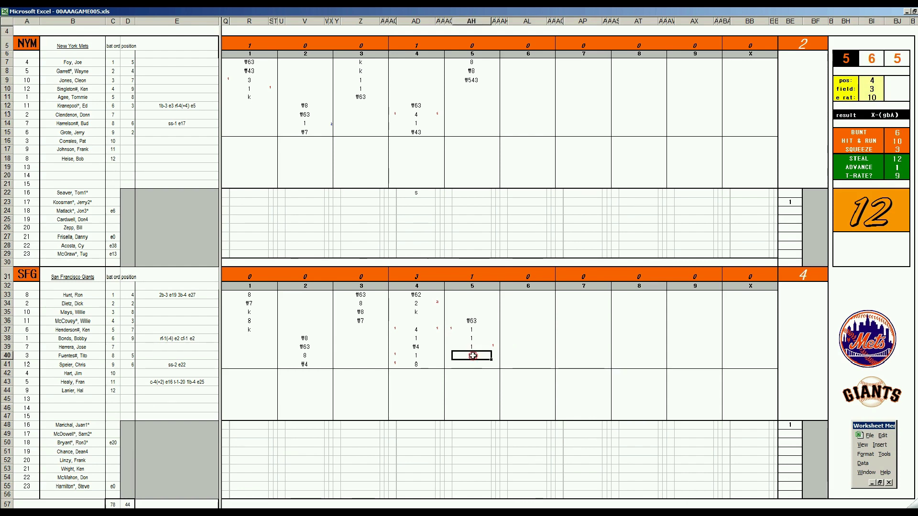
text(#453)
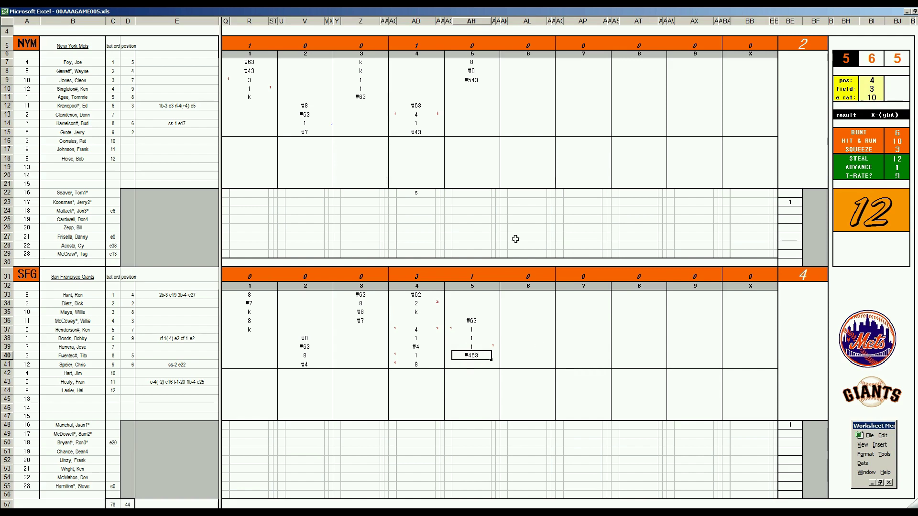
Reroll the dice and record #43 in AL10 for the Mets' sixth-inning leadoff batter
click(517, 90)
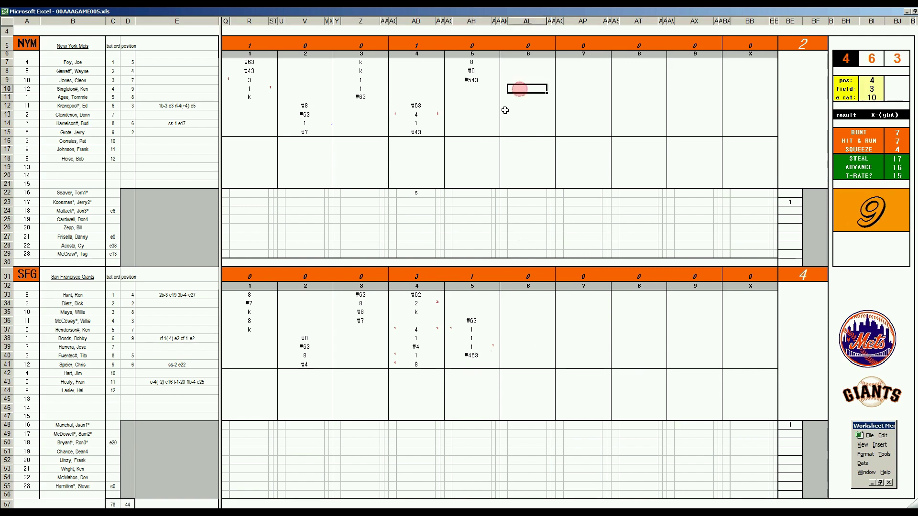
key(Tab)
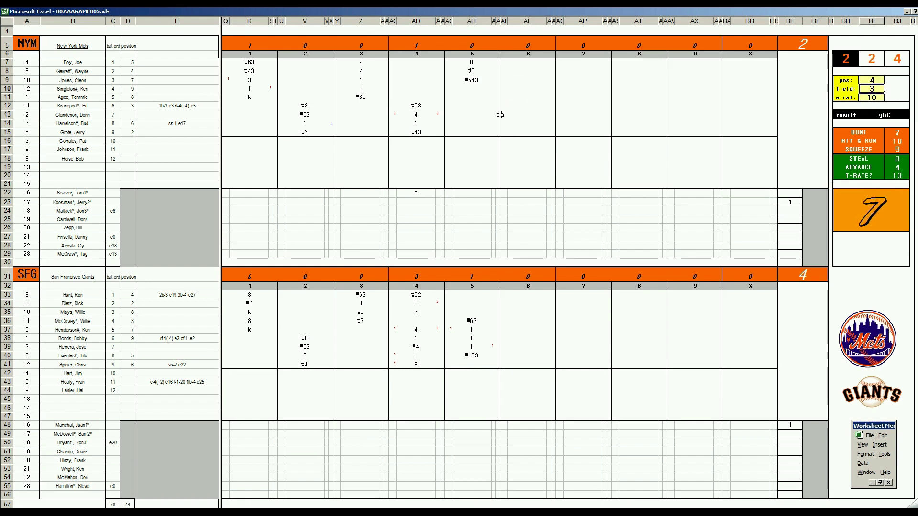
click(520, 90)
text(#)
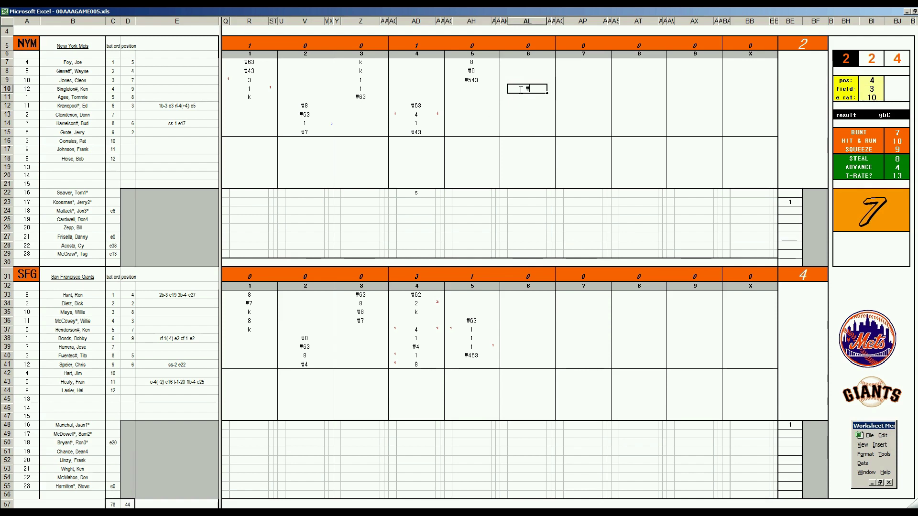
text(43)
key(Return)
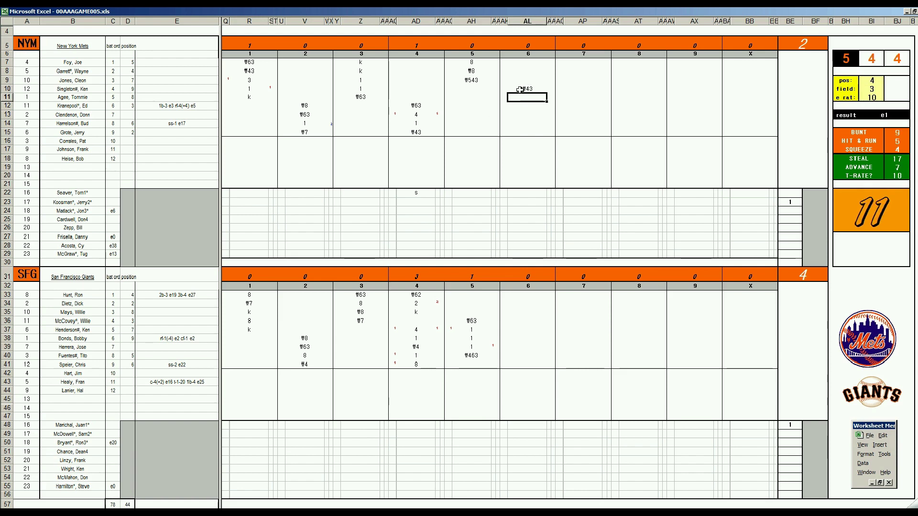
Set fielder position 6, then enter #63 in AL11 and #43 in AL12
key(Tab)
text(6)
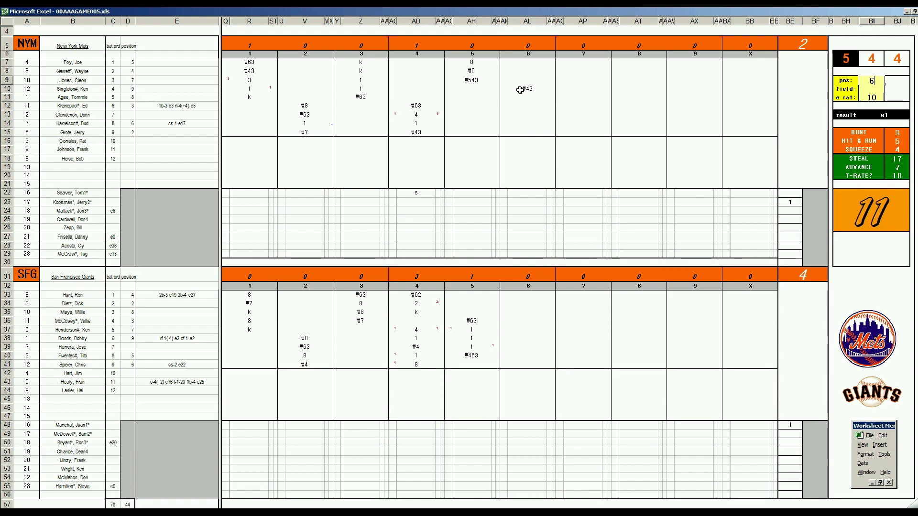
key(Return)
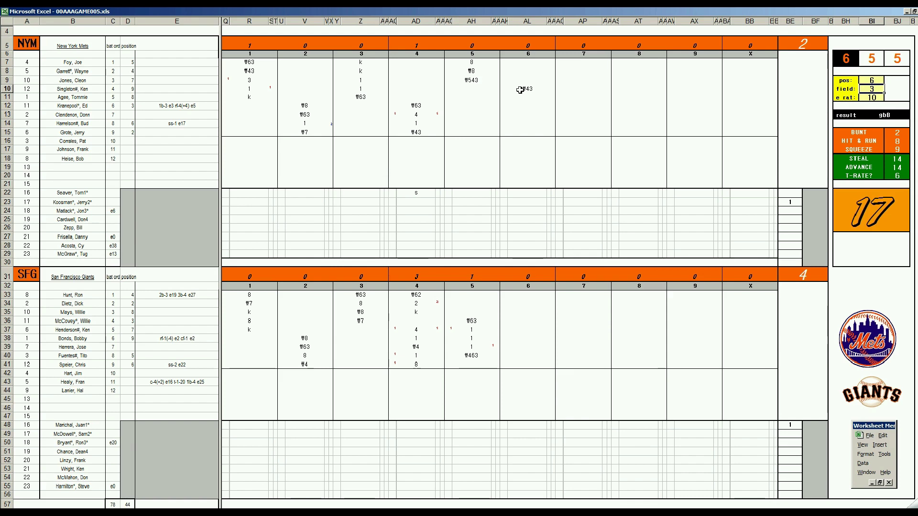
click(528, 95)
text(#63)
key(Return)
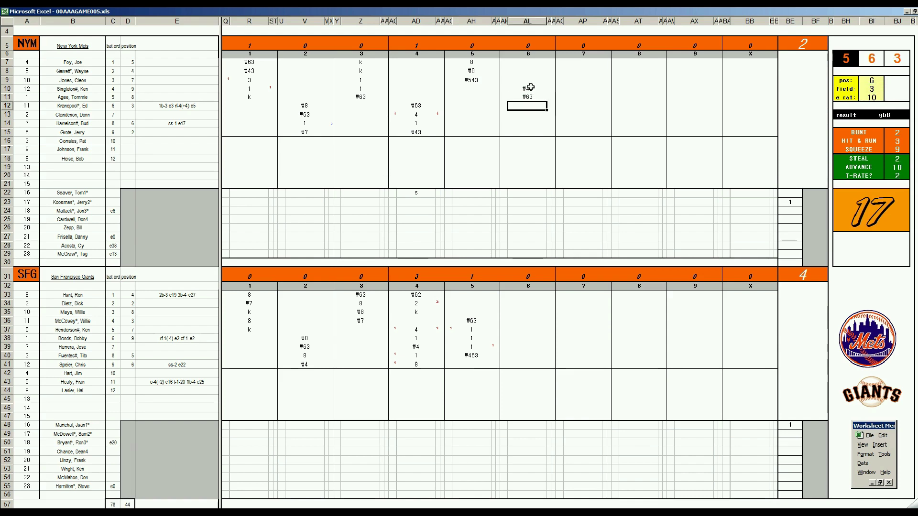
text(#43)
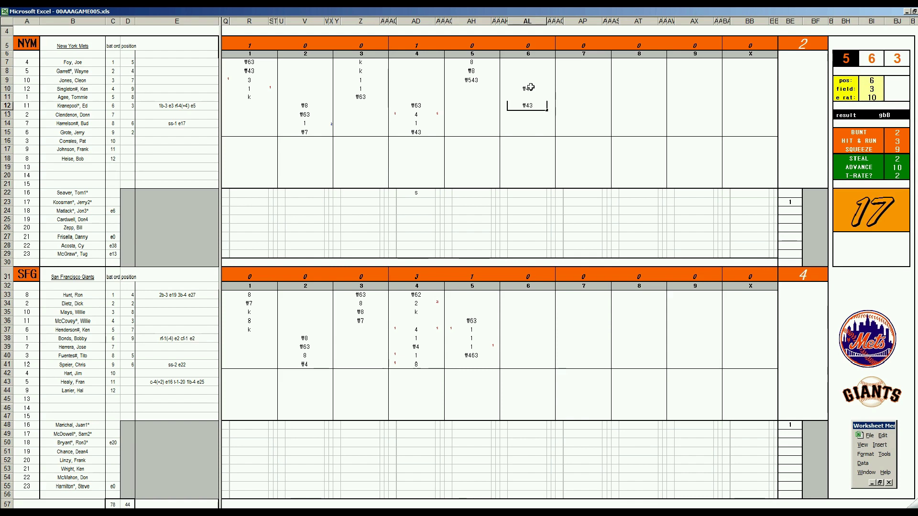
click(516, 362)
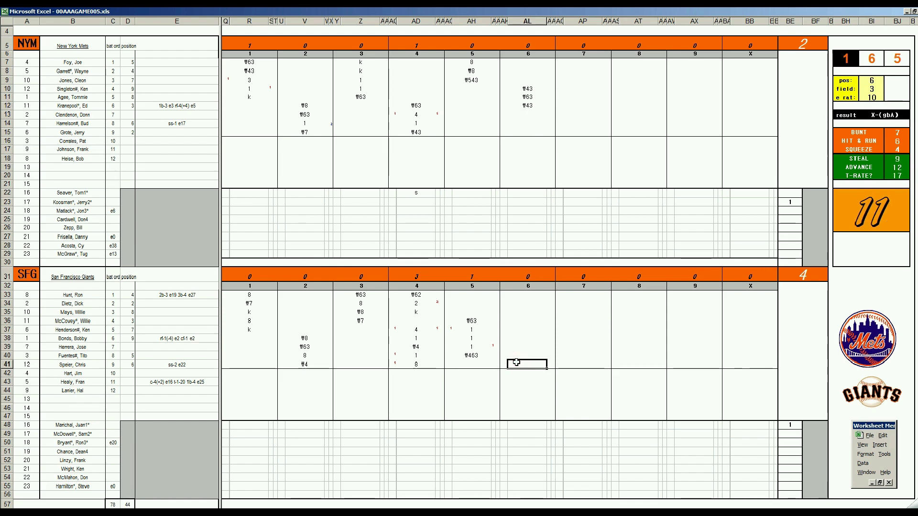
Enter #63 in AL41, AL33 and AL34, rerolling the dice between batters
text(#63)
key(Up)
key(Up)
key(Up)
key(Up)
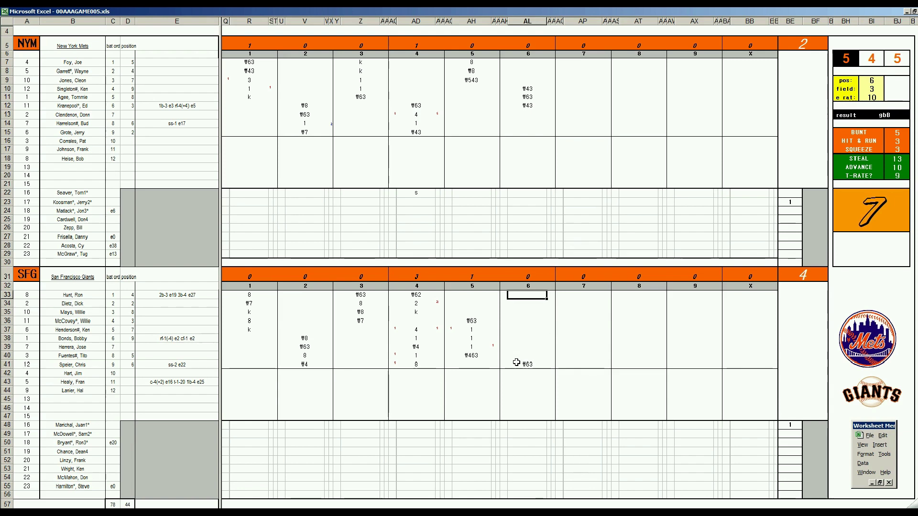
key(Tab)
key(Down)
key(Down)
key(Down)
click(518, 295)
text(#63)
key(Return)
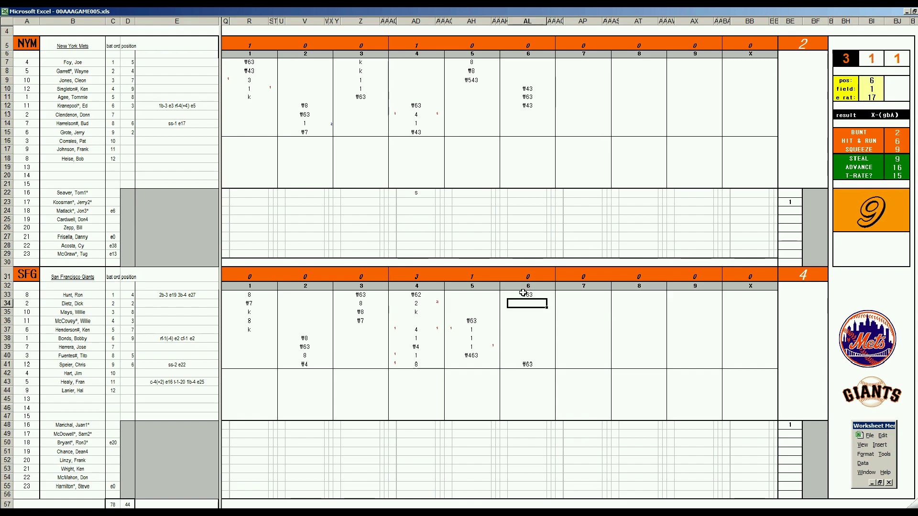
text(#63)
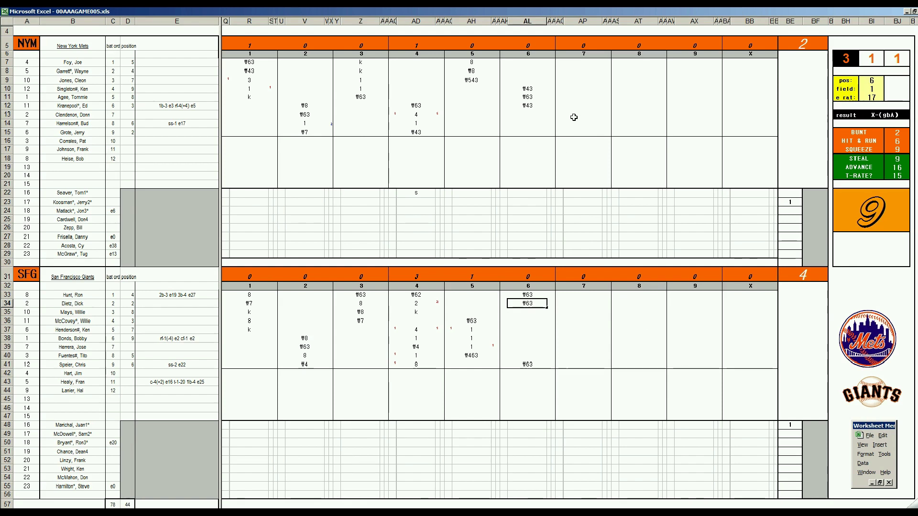
Set position 5, field 3, error rating 7, and record an e5 error in AP13
click(567, 115)
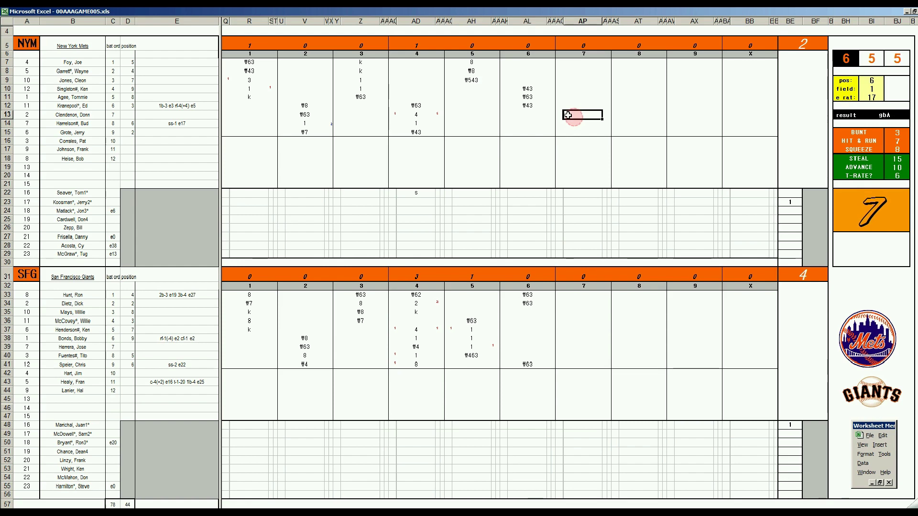
key(Tab)
text(5)
key(Return)
text(3)
key(Return)
text(7)
key(Return)
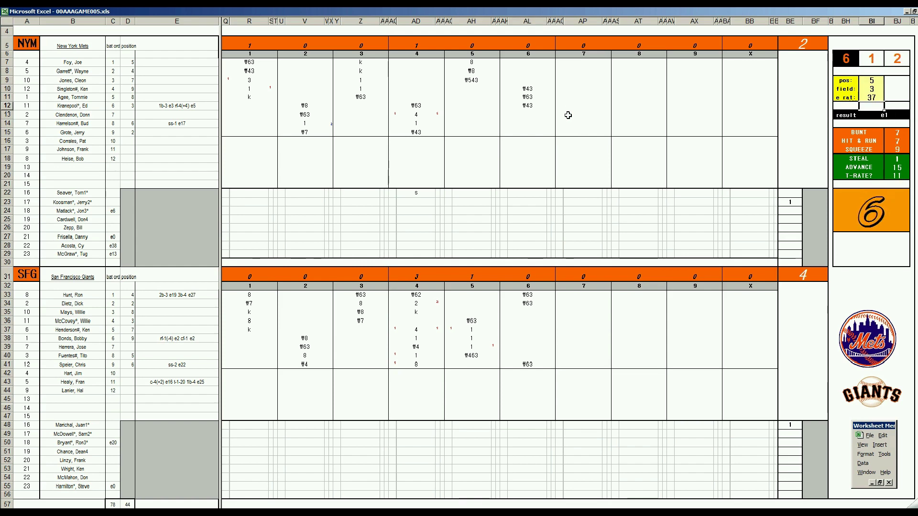
click(573, 113)
text(e5)
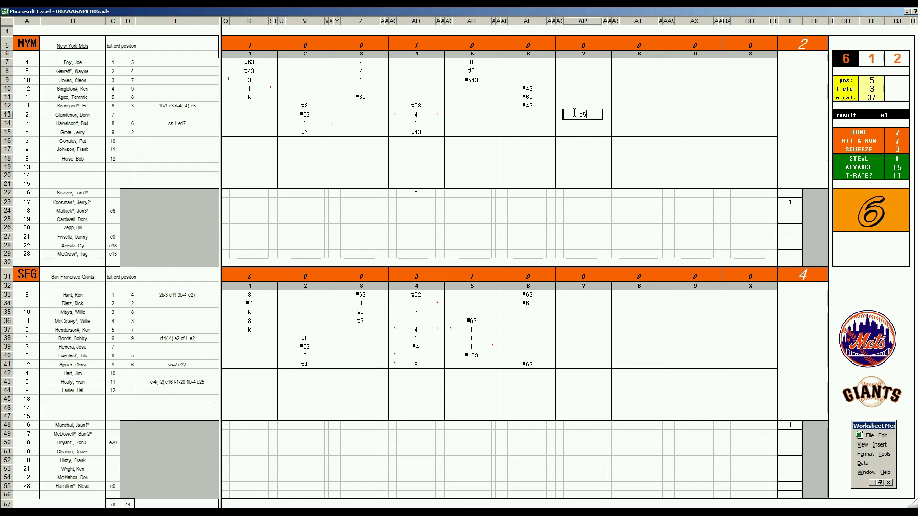
key(Return)
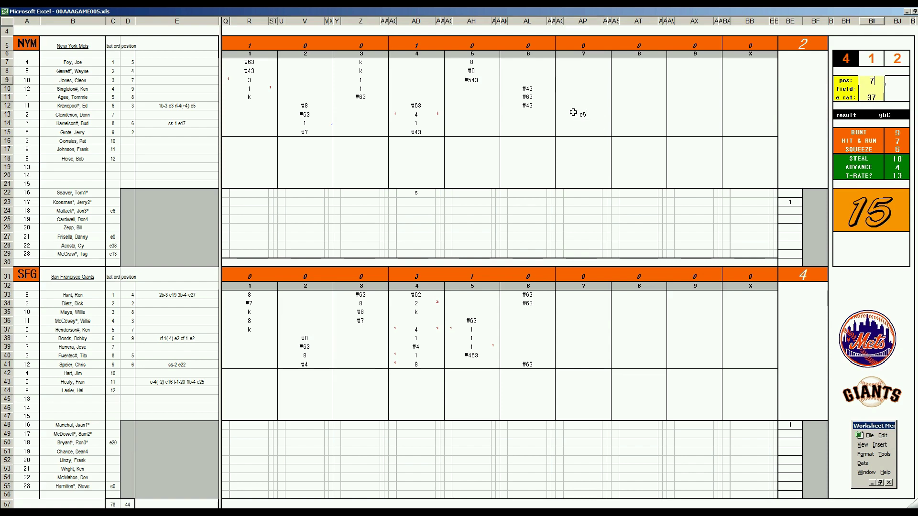
Change the field rating to 2 and error rating to 12, then record #7 in AP14
text(2)
key(Return)
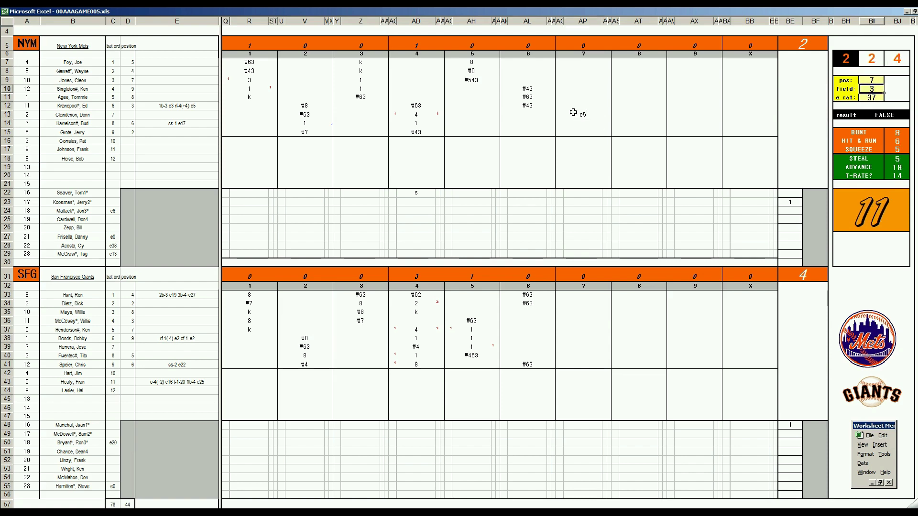
text(12)
key(Return)
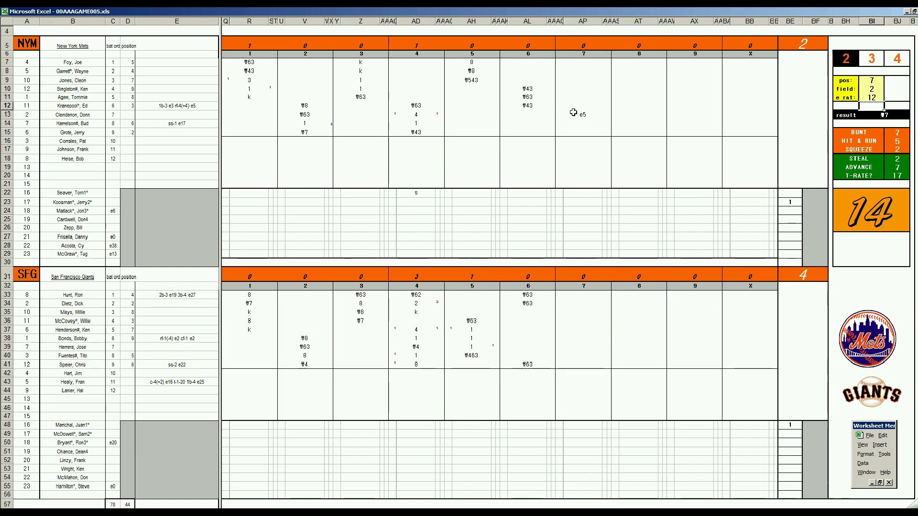
click(581, 125)
text(f7)
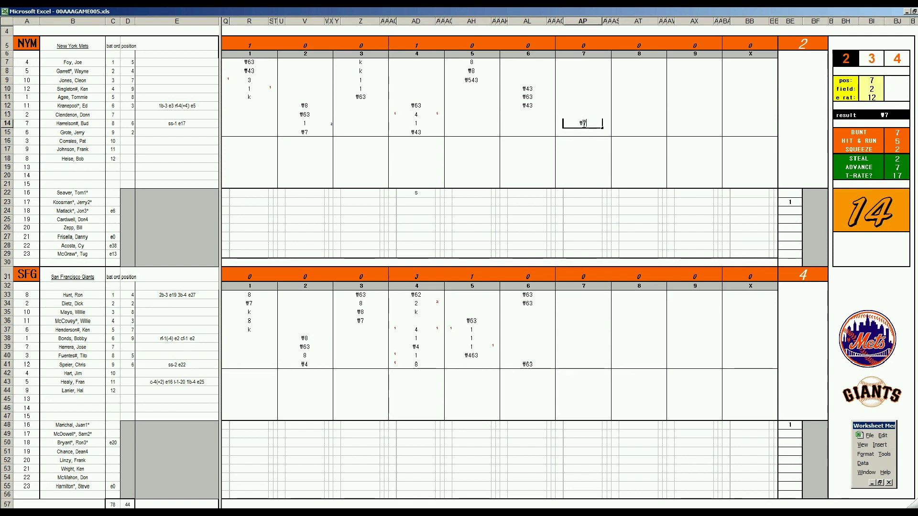
key(Return)
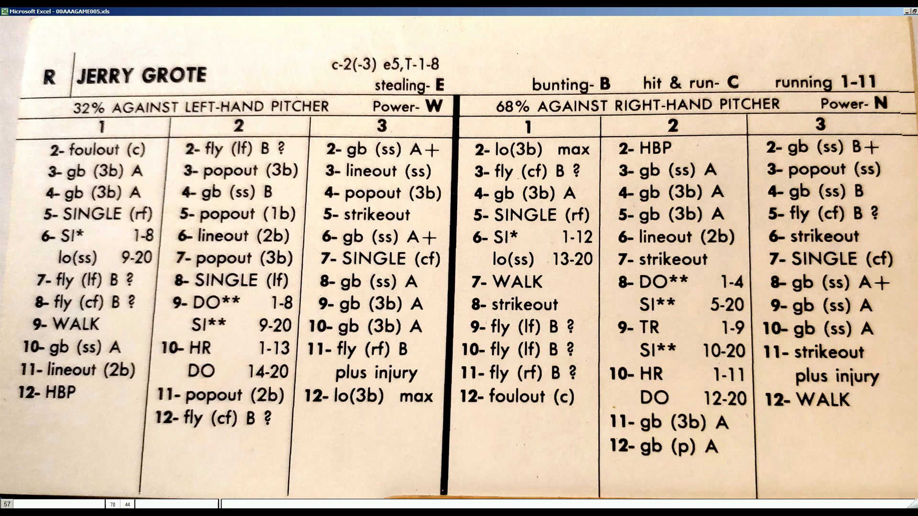
Enter a single, 1, for the Mets' row 15 batter in AP15
text(1)
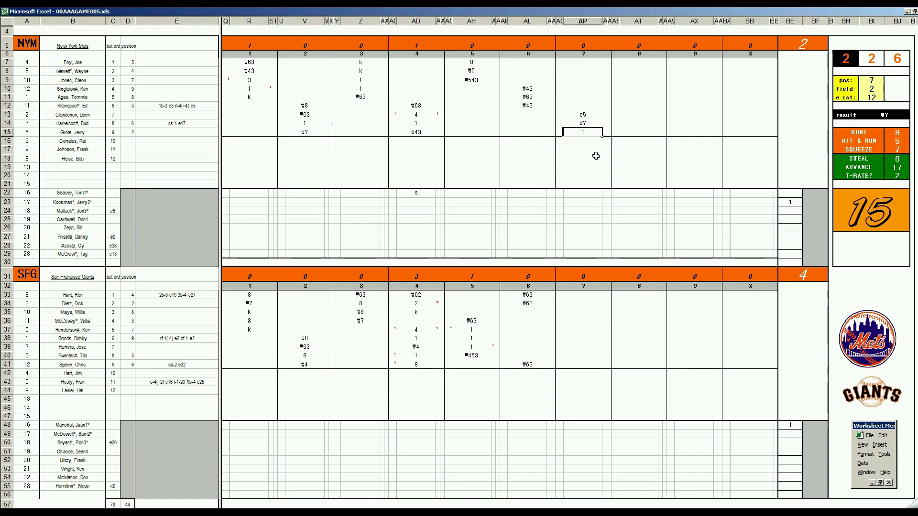
Record 9 in AP7 for the Mets' seventh inning and move on to AP8
click(583, 62)
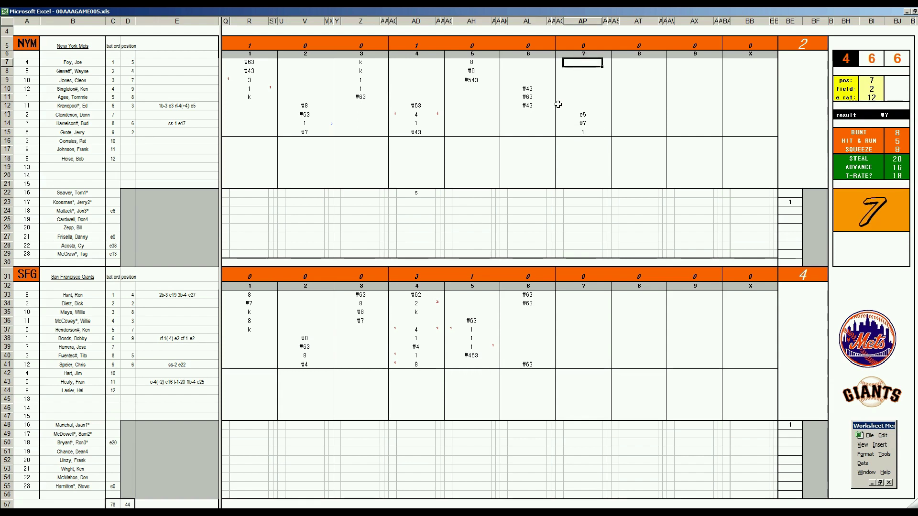
text(9)
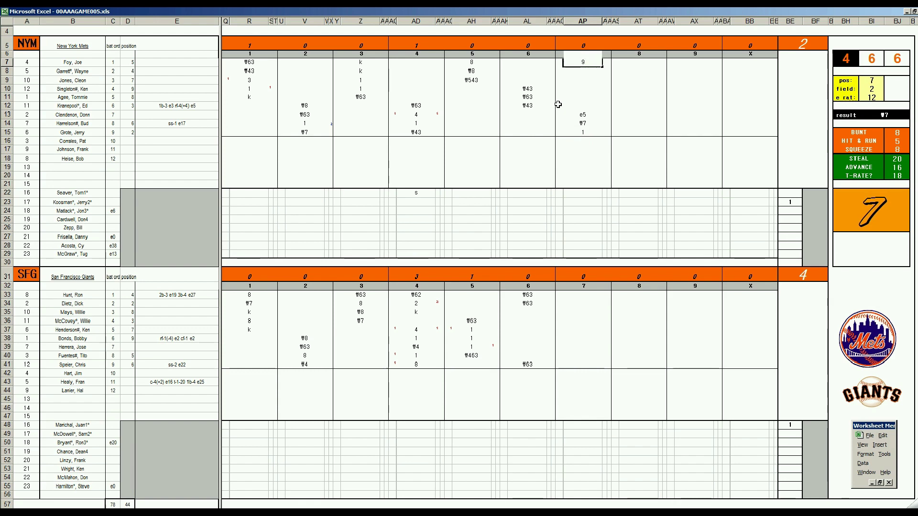
key(Return)
key(Down)
key(Down)
key(Down)
key(Down)
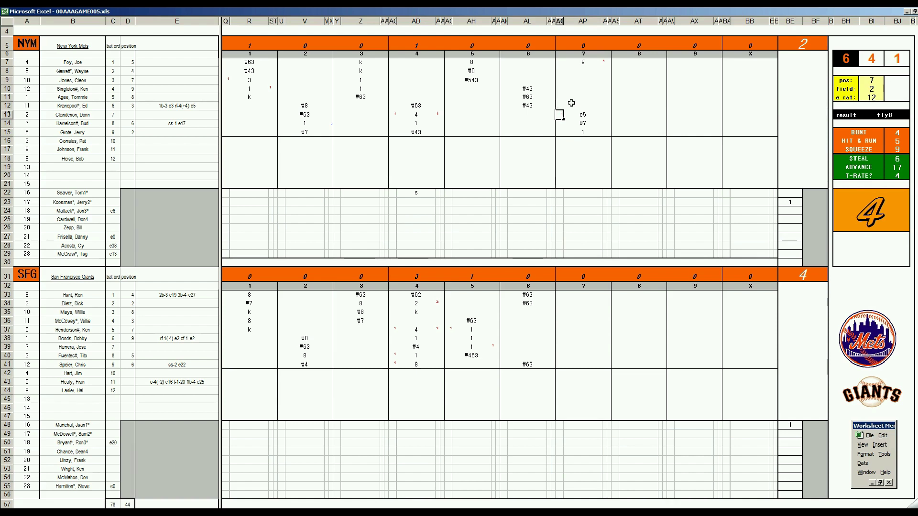
click(585, 70)
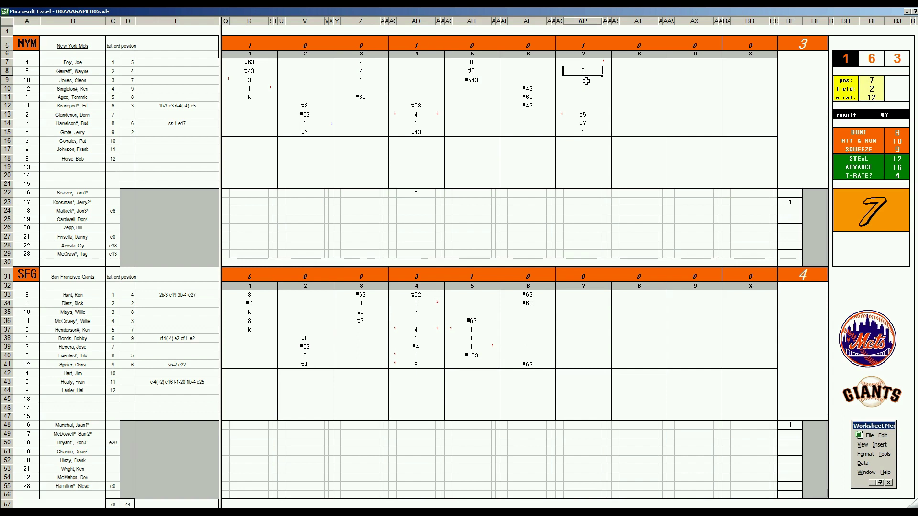
Commit 2 in AP8 and change the pos rating in BI9 to 9
key(Return)
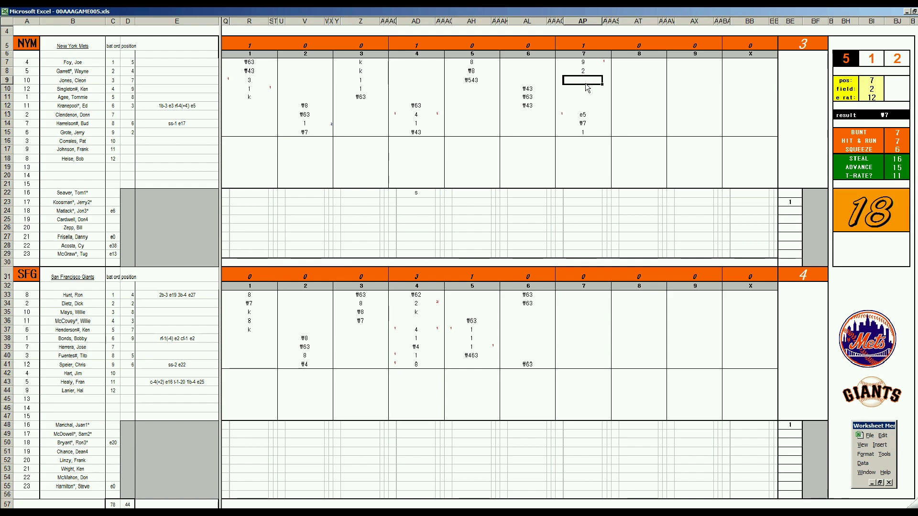
key(Tab)
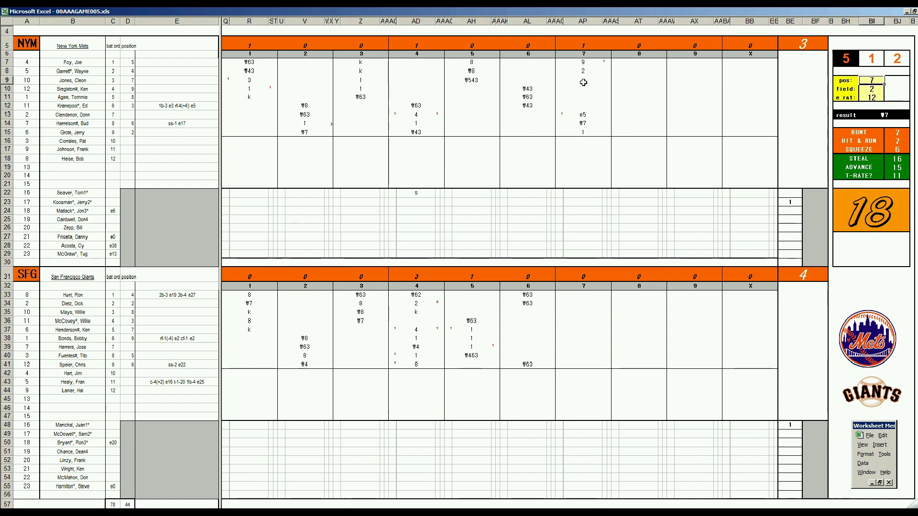
text(9)
key(Return)
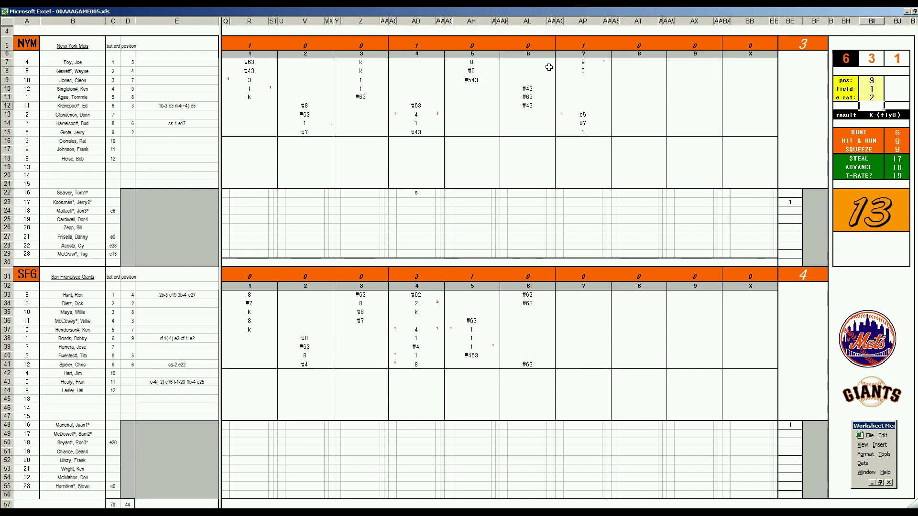
Enter #9 in cell AP9 for the Mets' next 7th-inning batter
click(587, 81)
text(#9)
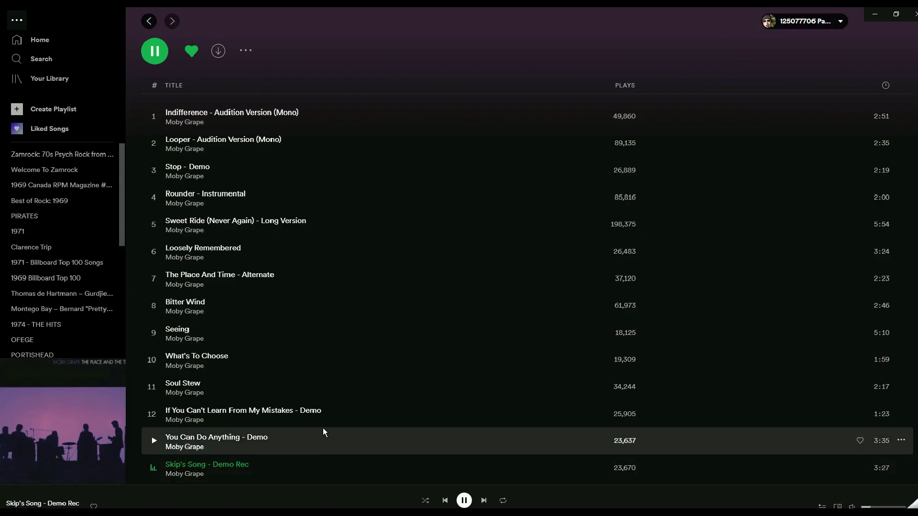
scroll(337, 412, up, 3)
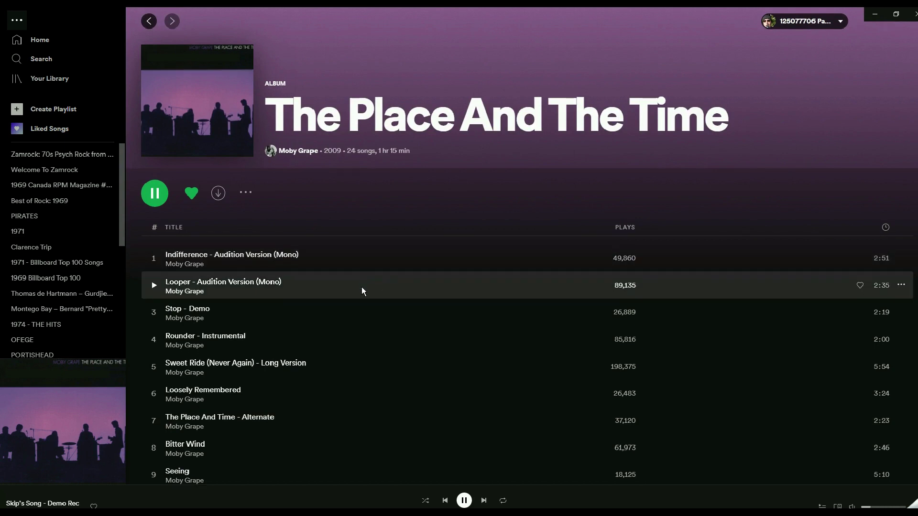
Browse the track list of Moby Grape's The Place And The Time in Spotify, then return to Excel
scroll(368, 285, down, 3)
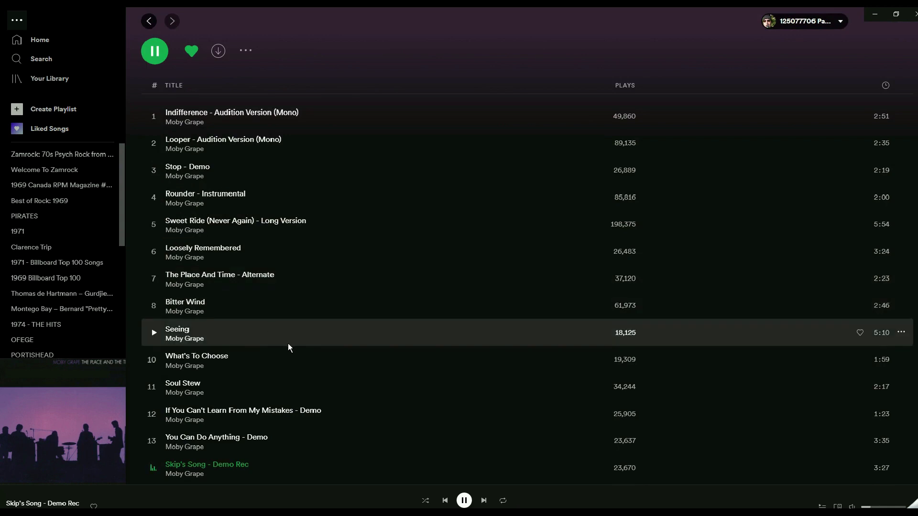
scroll(288, 343, down, 3)
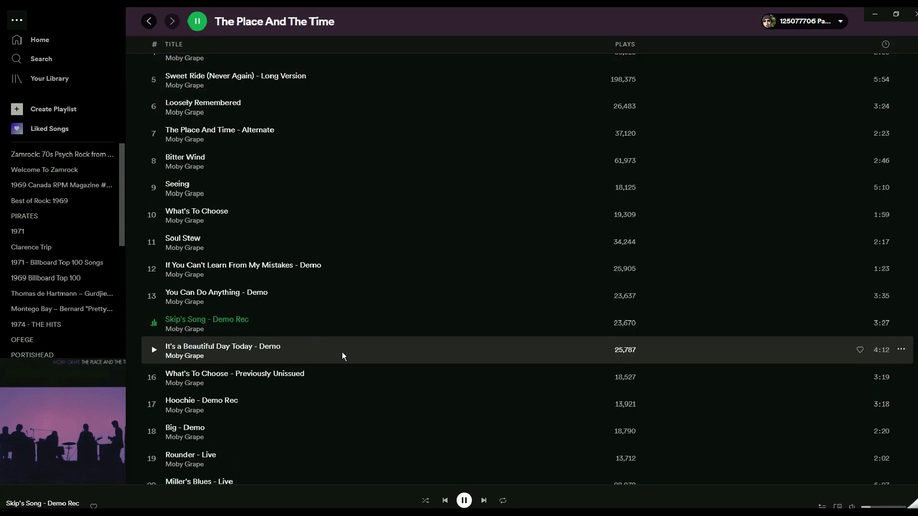
scroll(342, 357, down, 4)
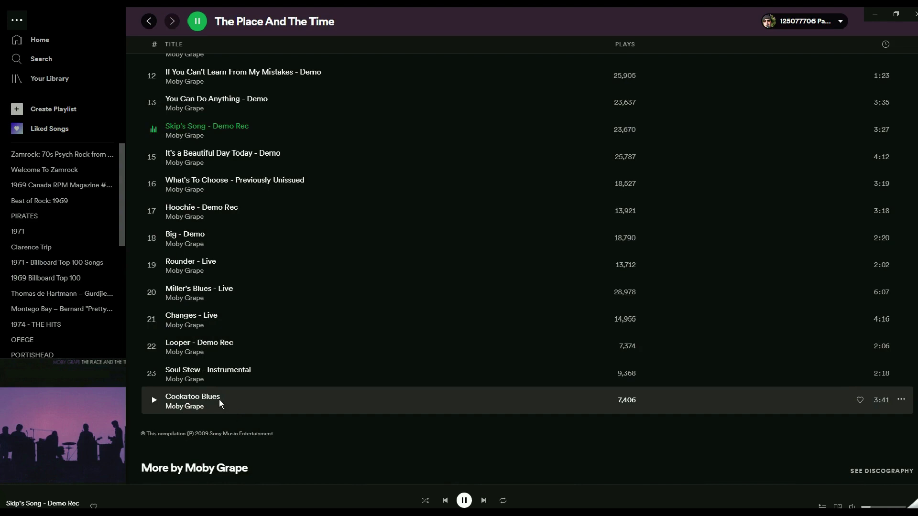
scroll(266, 388, up, 3)
scroll(268, 387, up, 8)
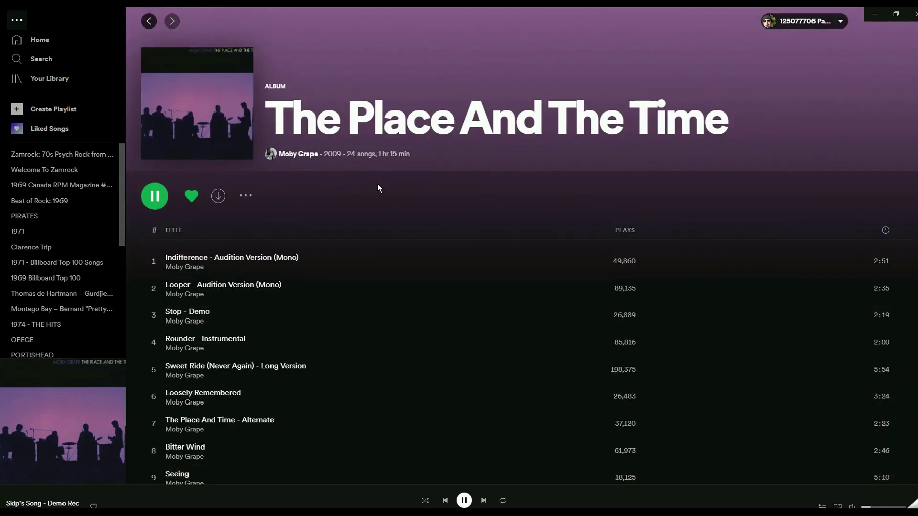
scroll(397, 279, down, 5)
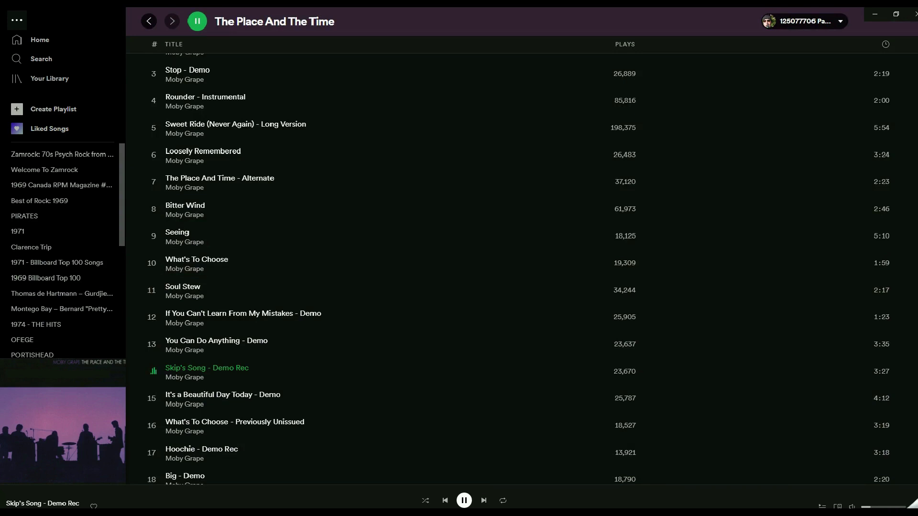
key(alt+Tab)
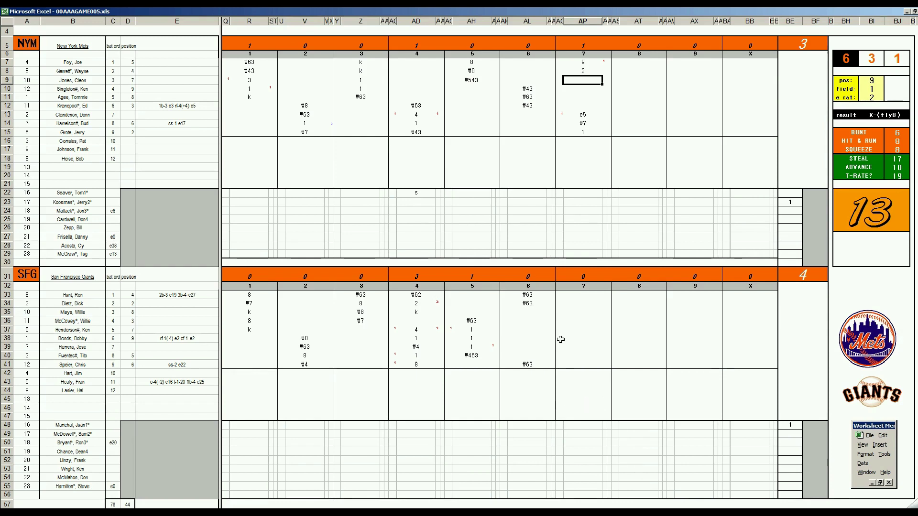
Enter #8, k and k for the Giants' 7th inning in AP35–AP37
click(570, 310)
text(#8)
key(Return)
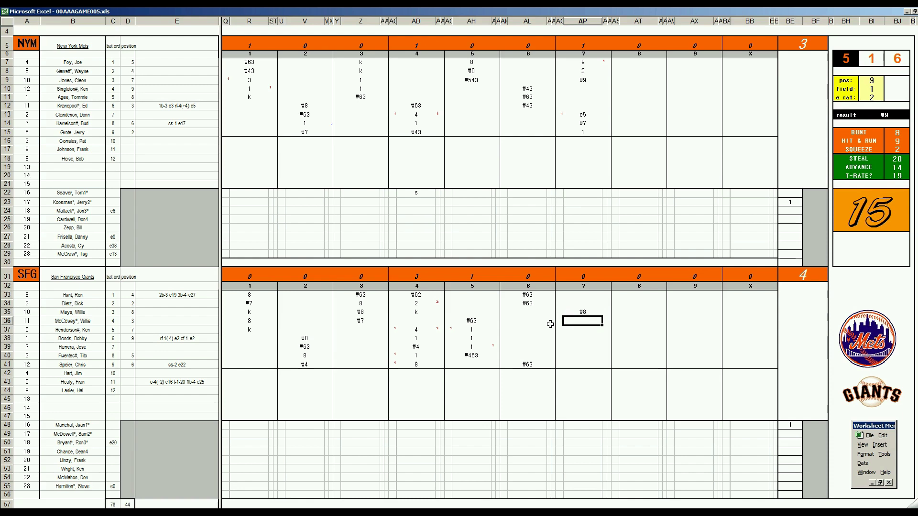
text(k)
key(Return)
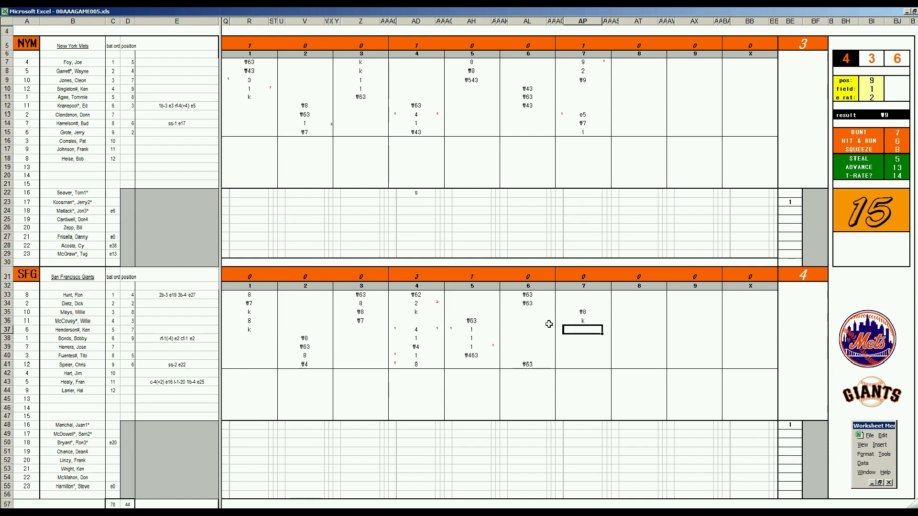
text(k)
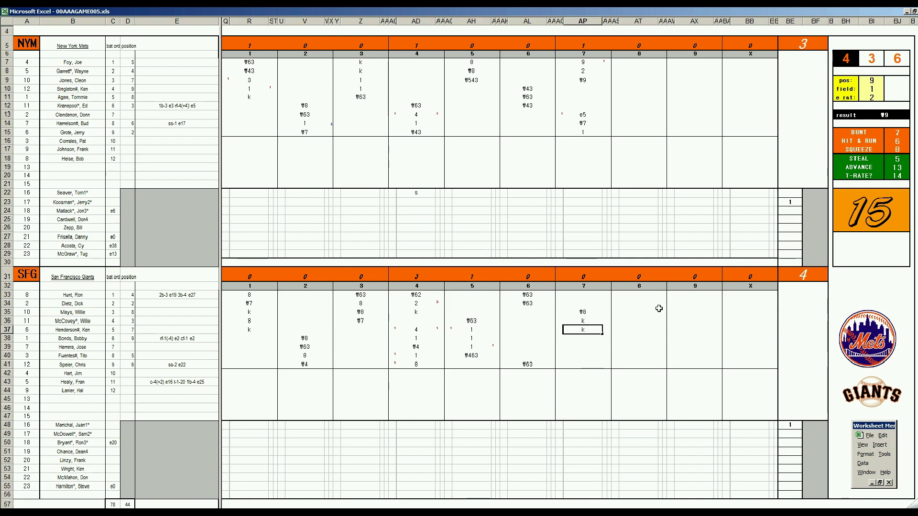
Enter the Mets' 8th-inning results #8, k, 1, 1, k in AT10–AT14
click(631, 88)
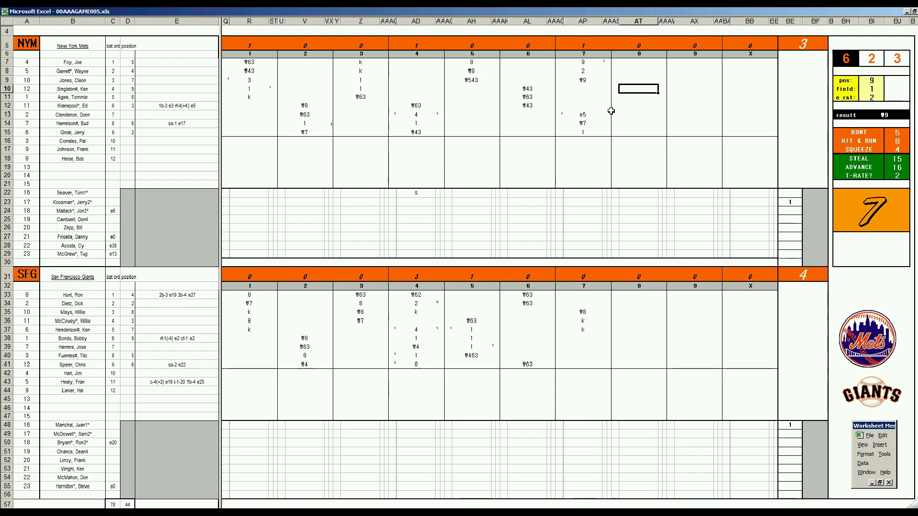
text(#8)
key(Return)
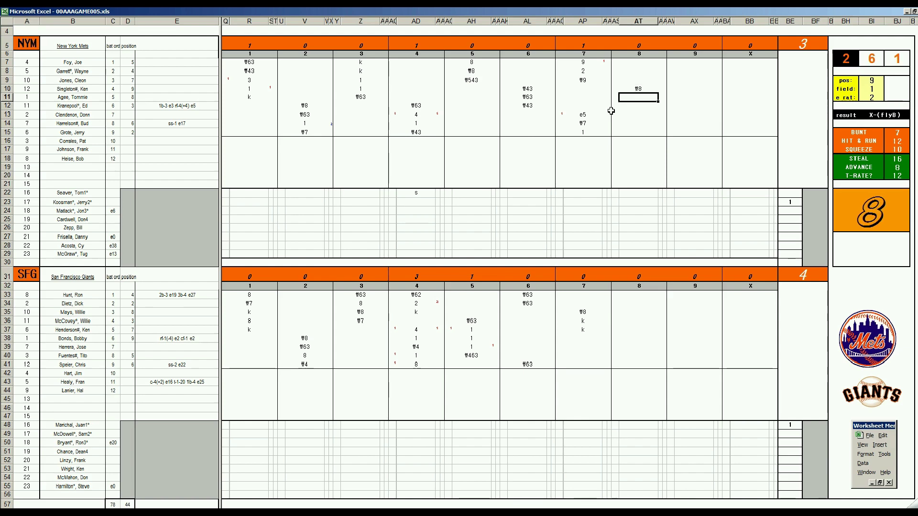
text(k)
key(Return)
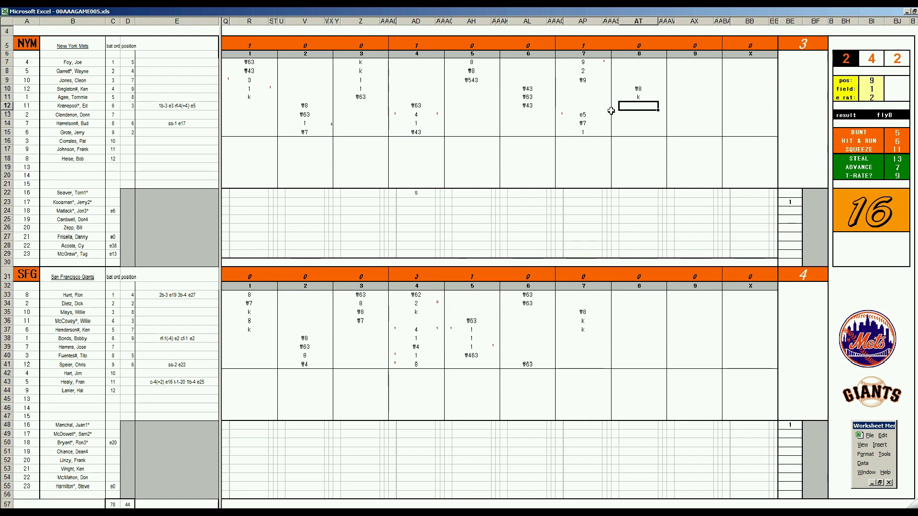
text(1)
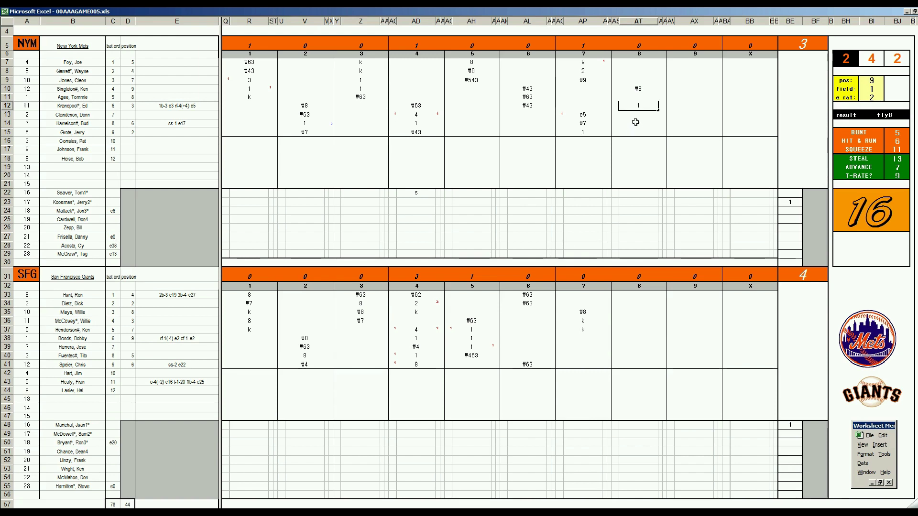
key(Return)
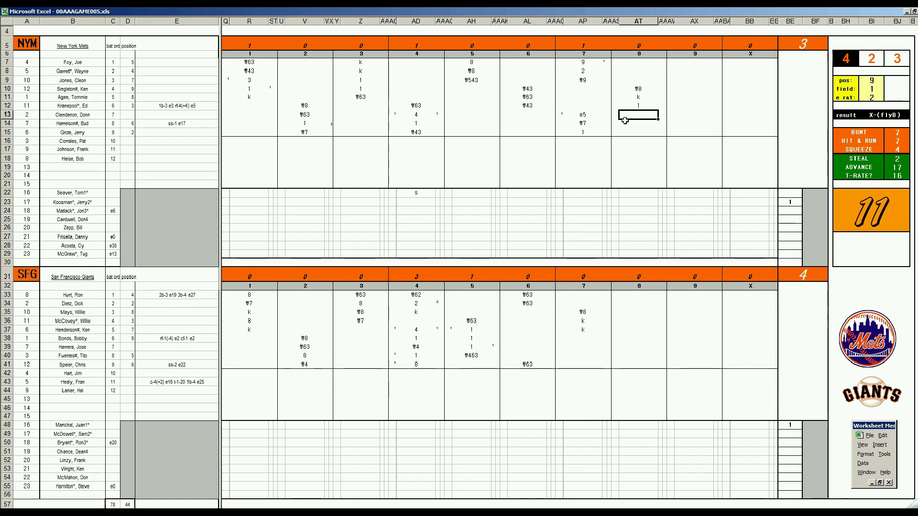
text(1)
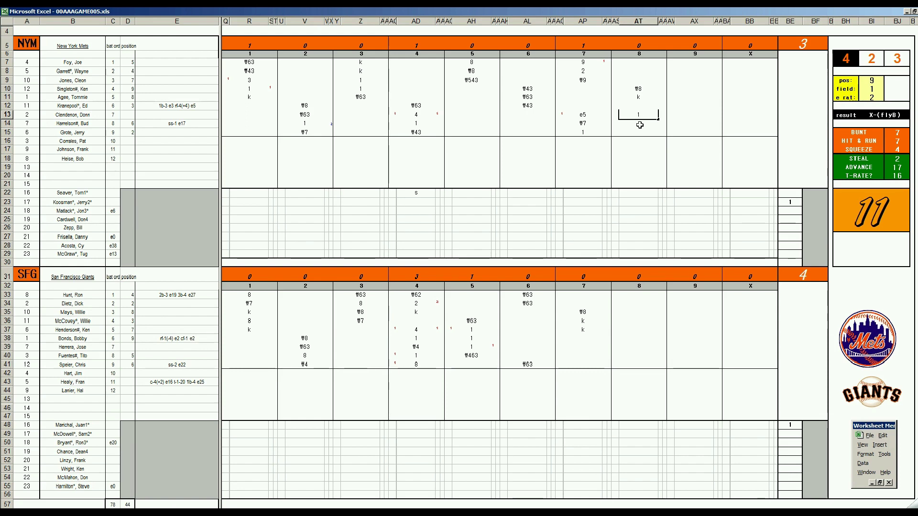
key(Return)
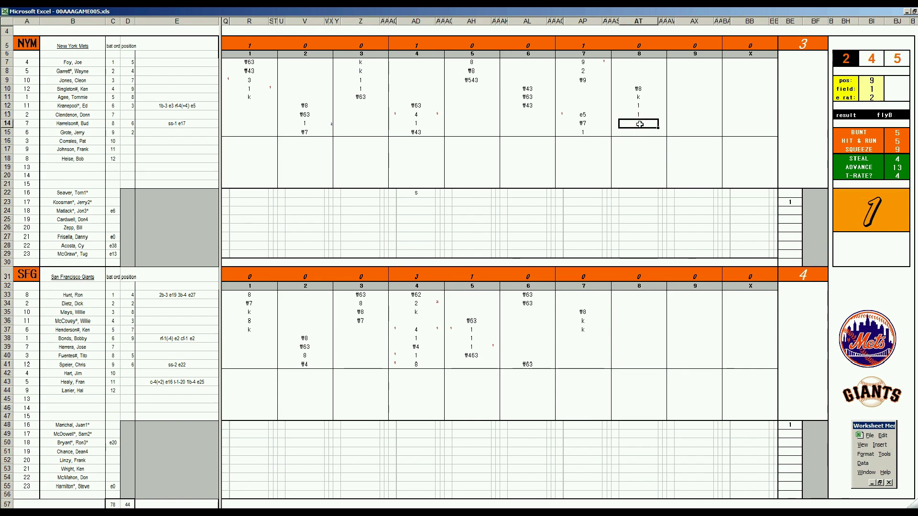
text(k)
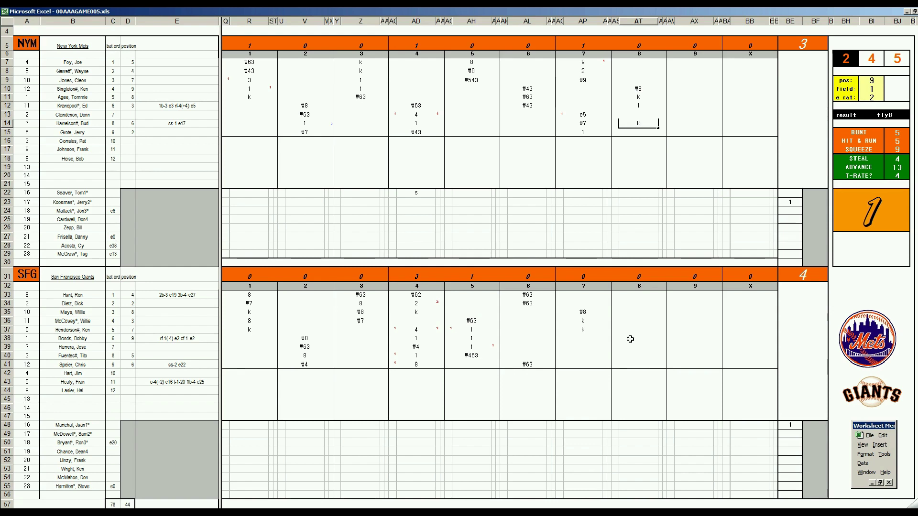
Enter the Giants' 8th-inning results #53, 1, #5, #7 in AT38–AT41
click(631, 338)
click(634, 327)
key(Down)
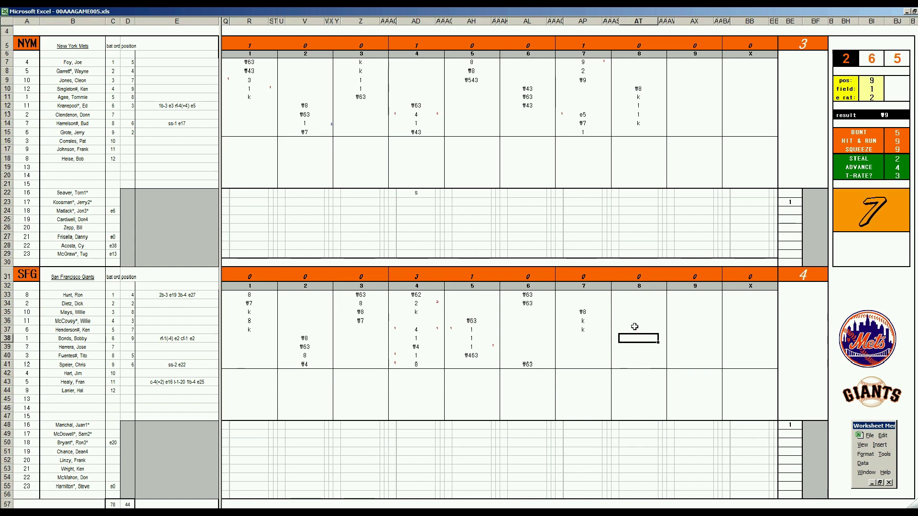
text(#53)
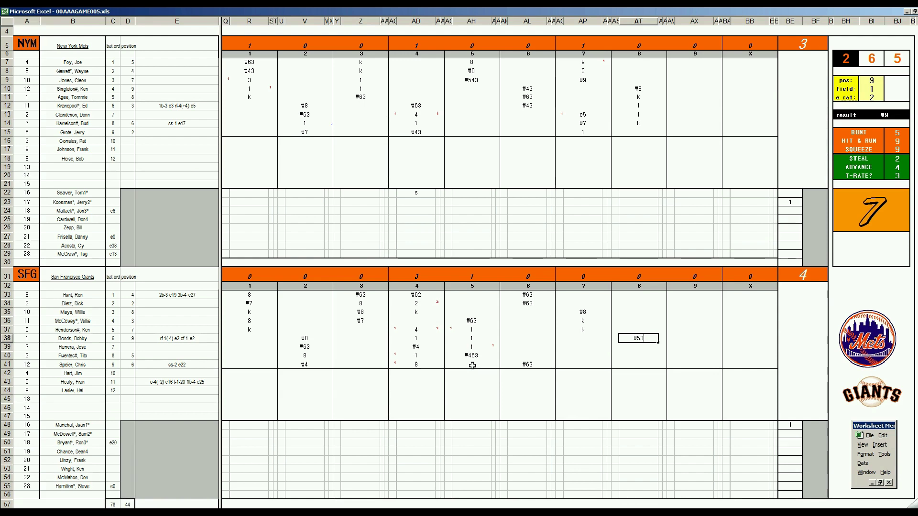
key(Return)
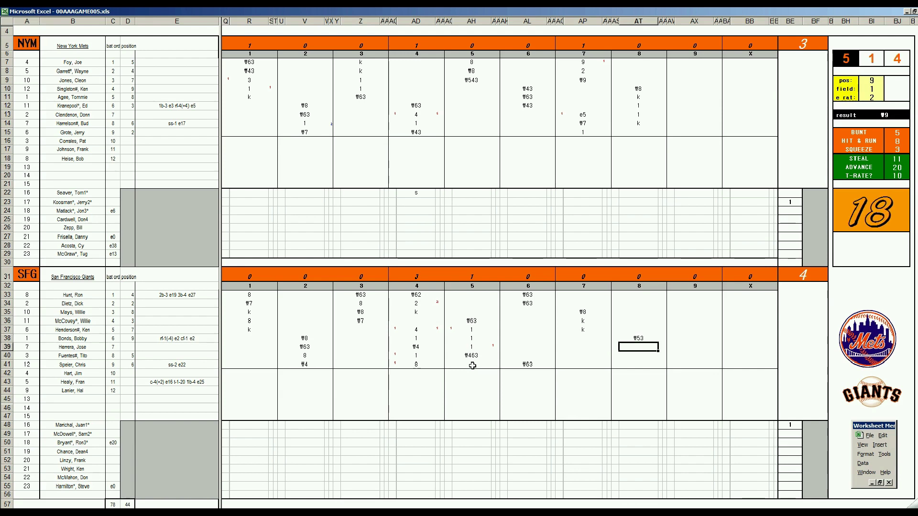
text(1)
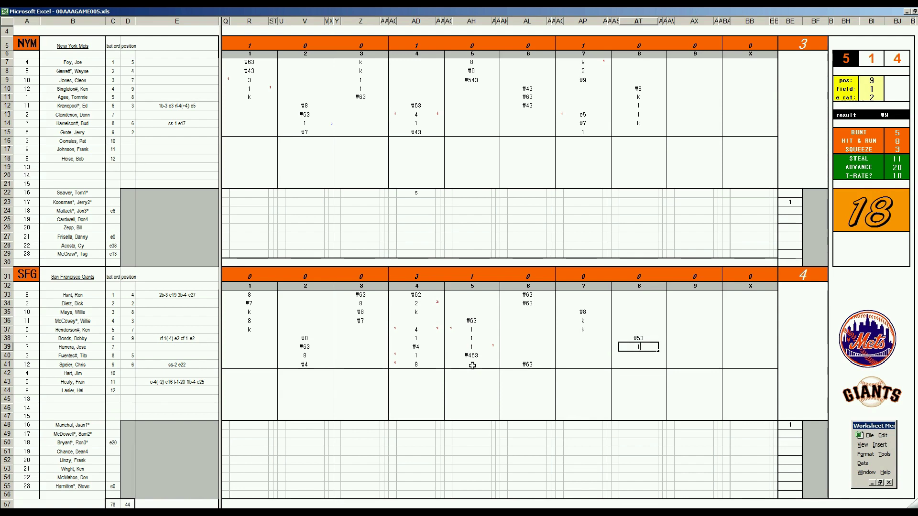
key(Return)
text(#5)
key(Return)
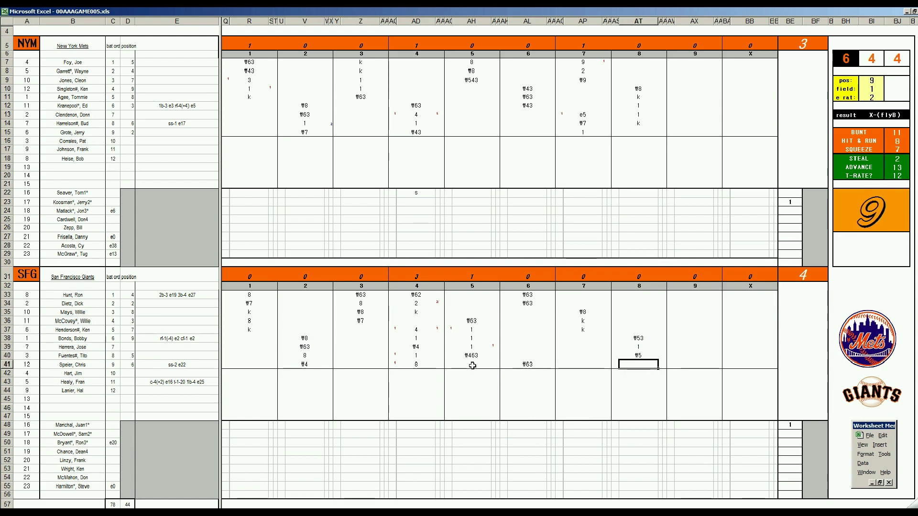
text(#7)
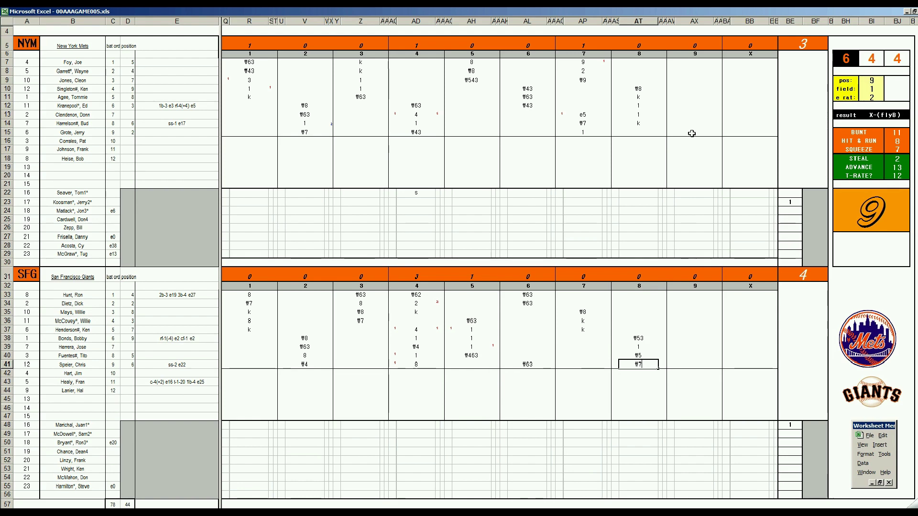
Enter #4 in AX15 and 2 for the leadoff batter's 9th inning in AX7
click(692, 132)
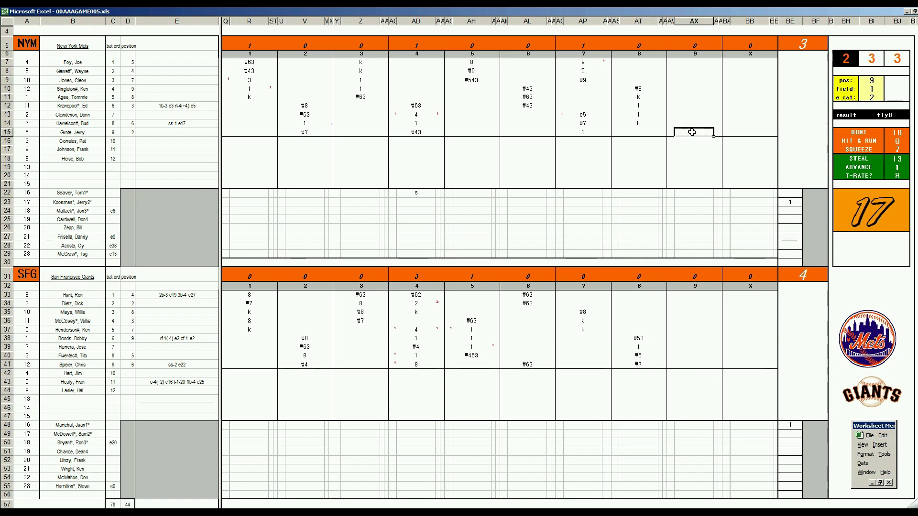
text(#4)
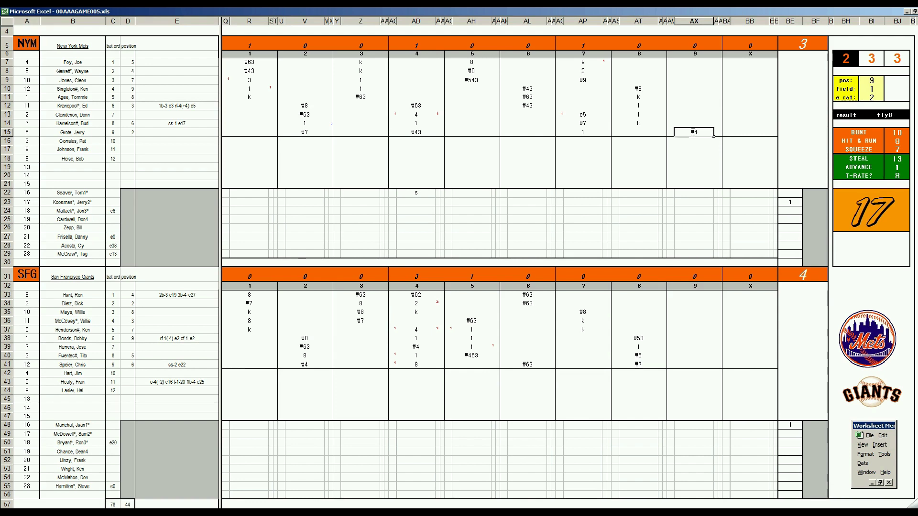
click(693, 63)
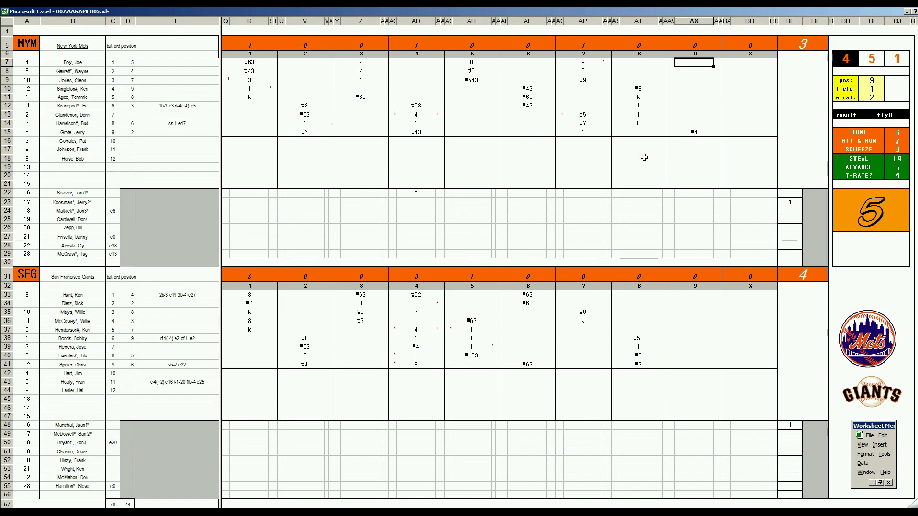
text(2)
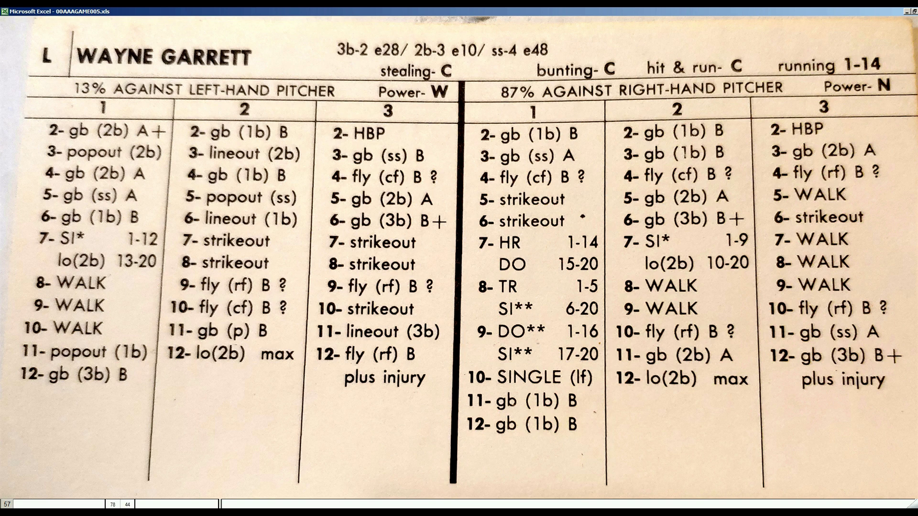
Dismiss the batter's player card image covering the scoresheet
click(644, 157)
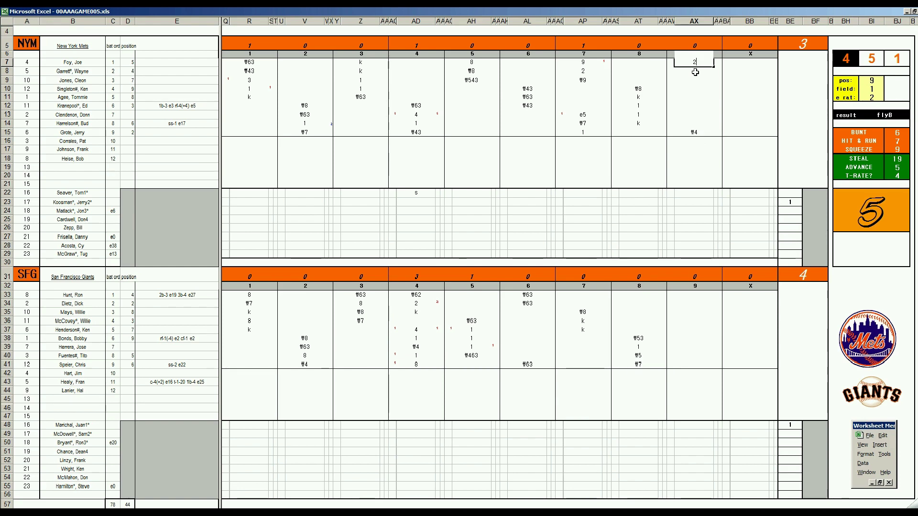
Commit the 2, then record #8 and k for the Mets' second and third 9th-inning batters
key(Return)
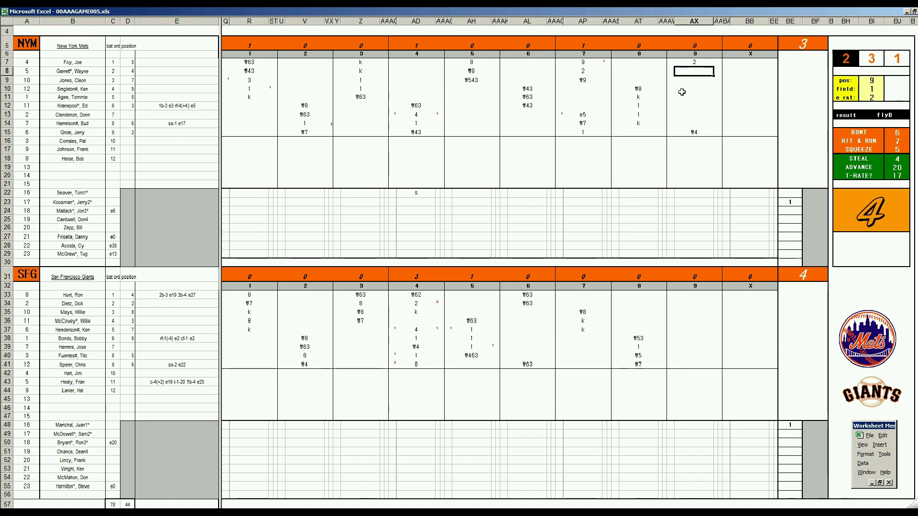
text(\8)
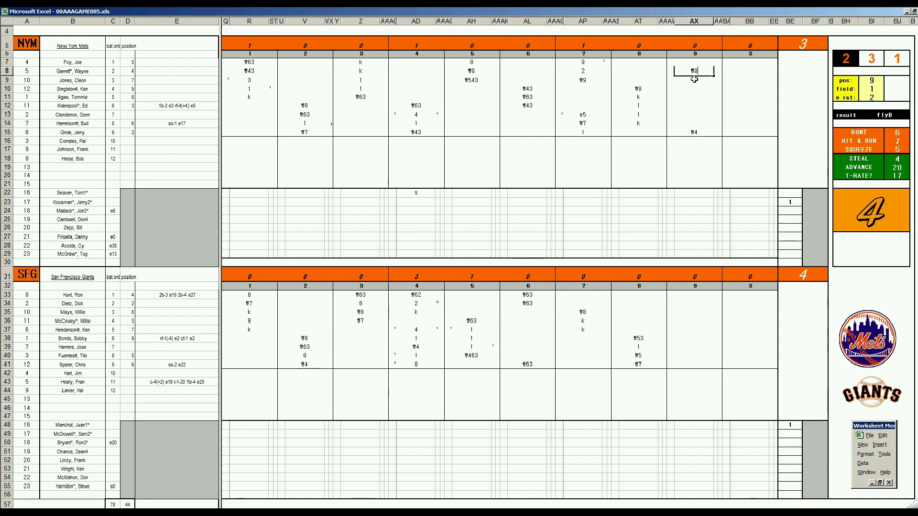
key(Return)
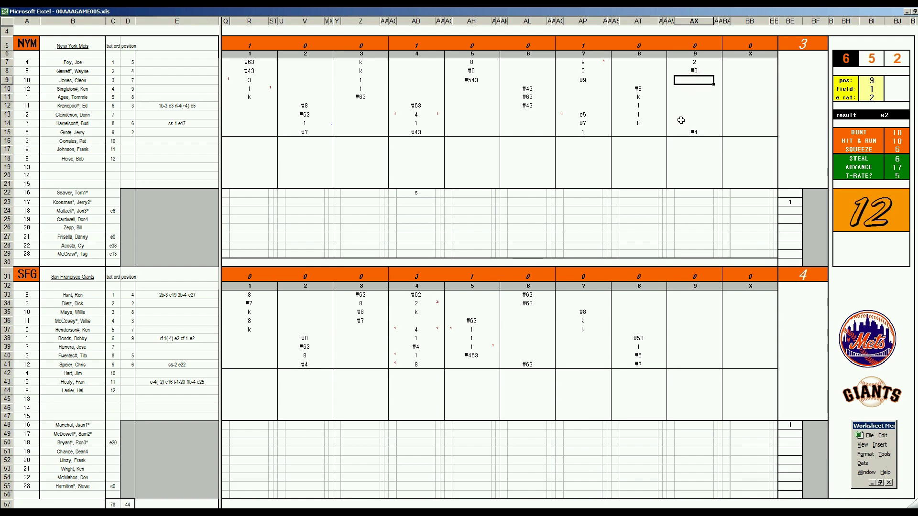
text(k)
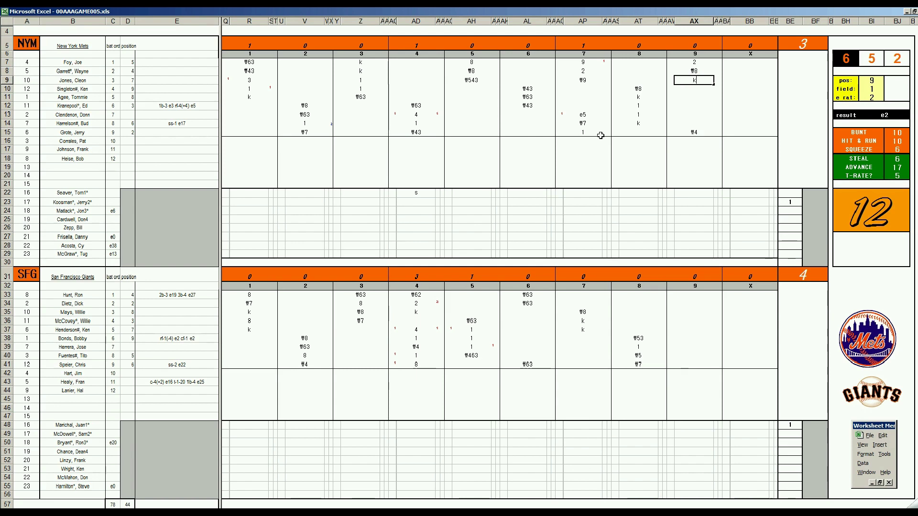
key(Return)
Enter 9 in the Giants' pitching cell BF48 and 8 in the Mets' cell BF23
click(812, 426)
text(9)
key(Return)
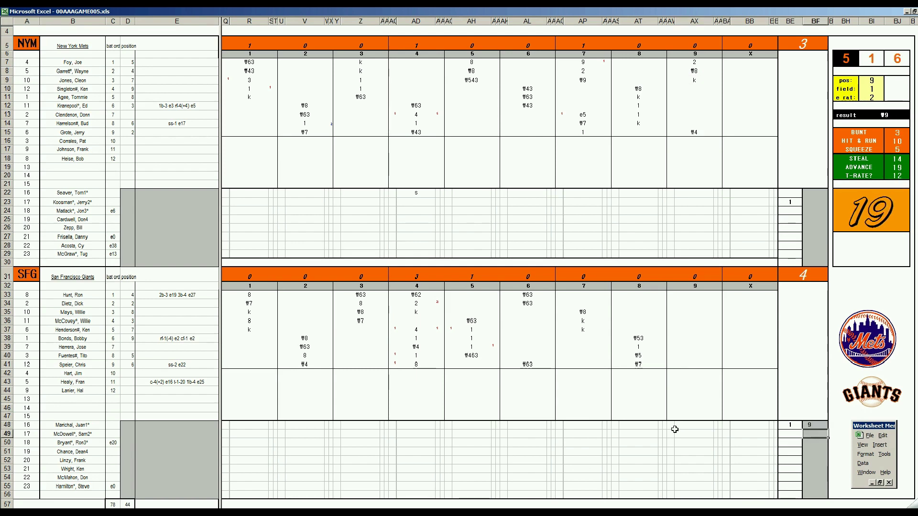
click(813, 201)
key(Return)
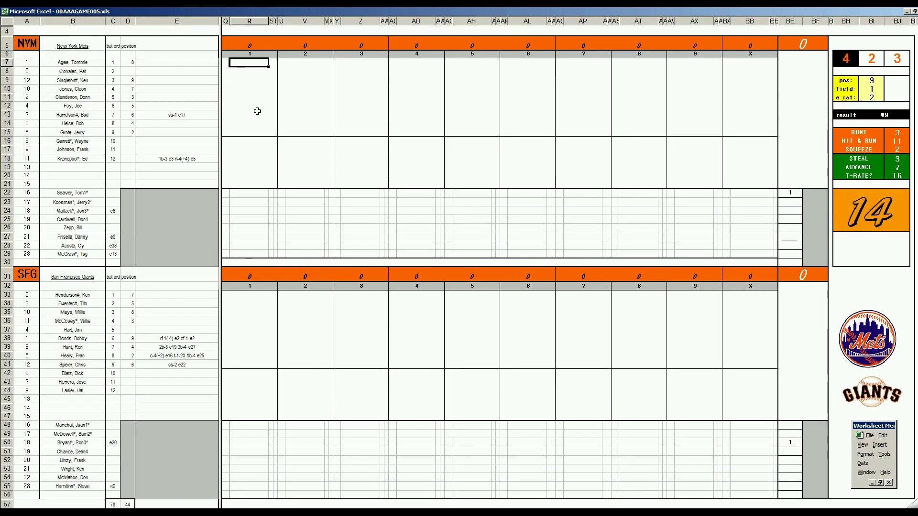
On the new game sheet, enter #9, 1 and #6 for the first three Mets batters in R7–R9
text(#9)
key(Return)
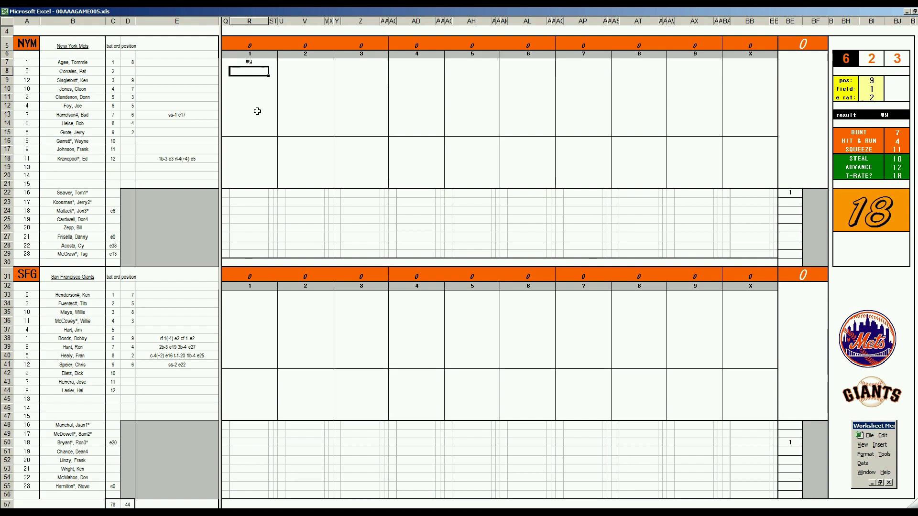
text(1)
key(Return)
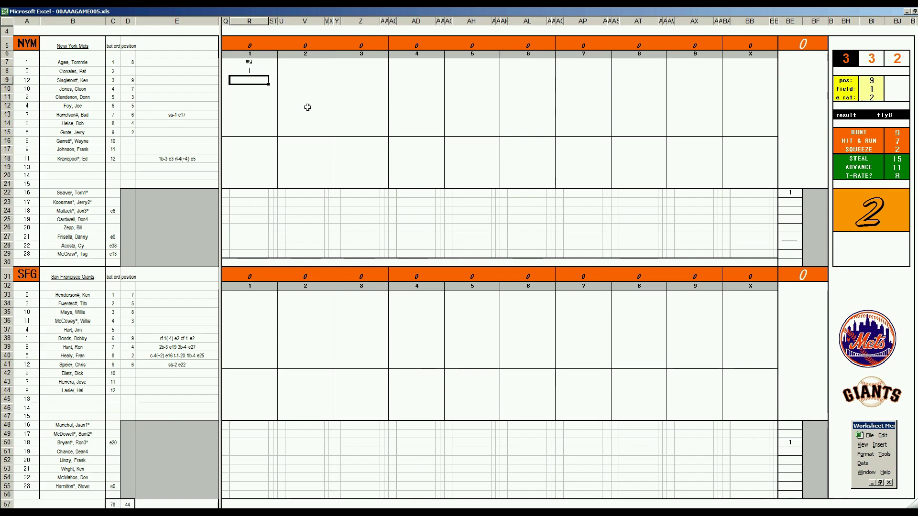
text(fl#6)
key(Return)
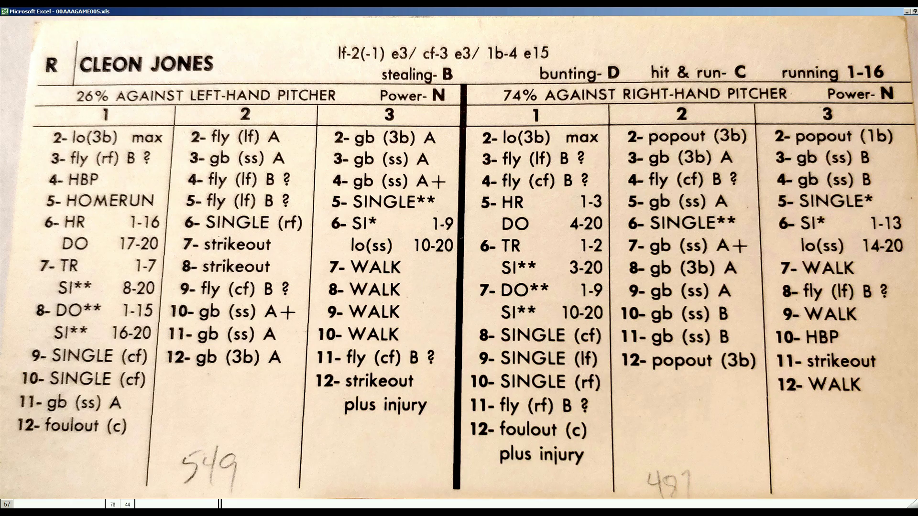
Close the player card, commit the fourth batter's 4, then enter 8 and #7 in R11–R12
click(706, 193)
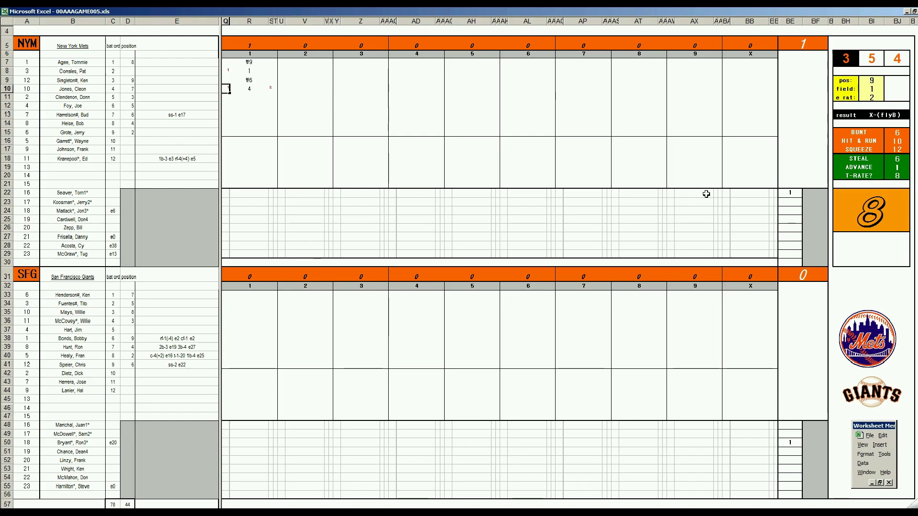
text(1)
key(Return)
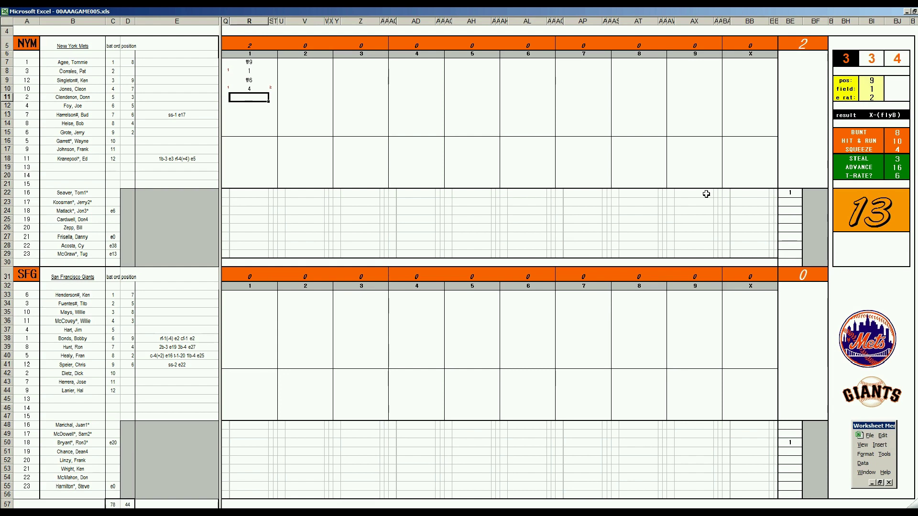
text(8)
key(Return)
text(#7)
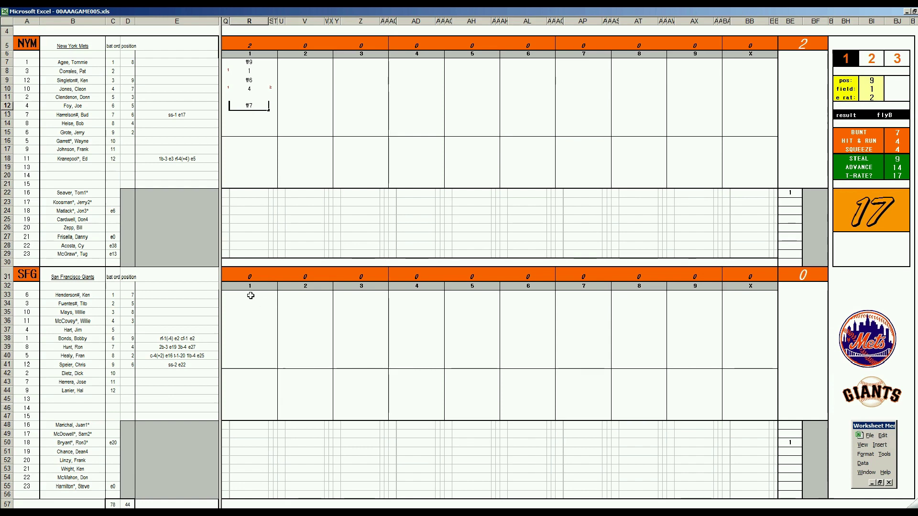
Enter #13, 1, #64 and 1 as the Giants' first-inning results in R33–R36
click(249, 296)
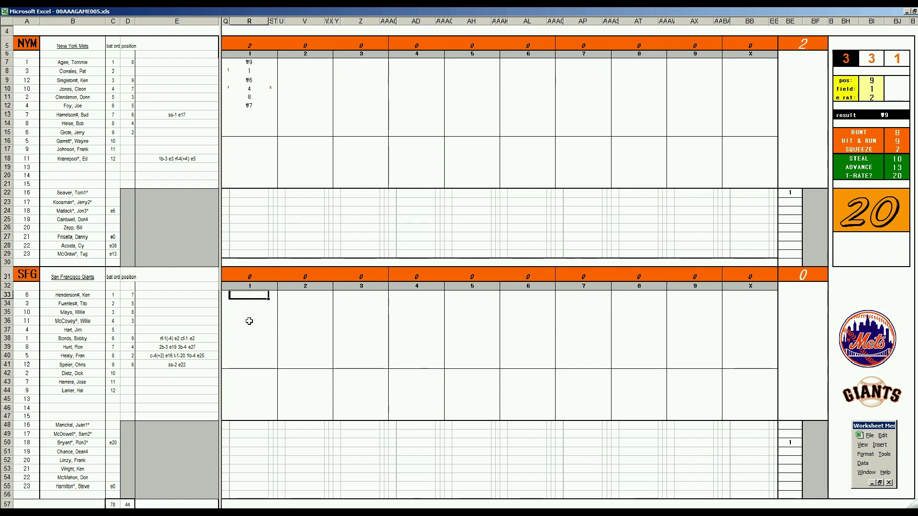
text(#13)
key(Return)
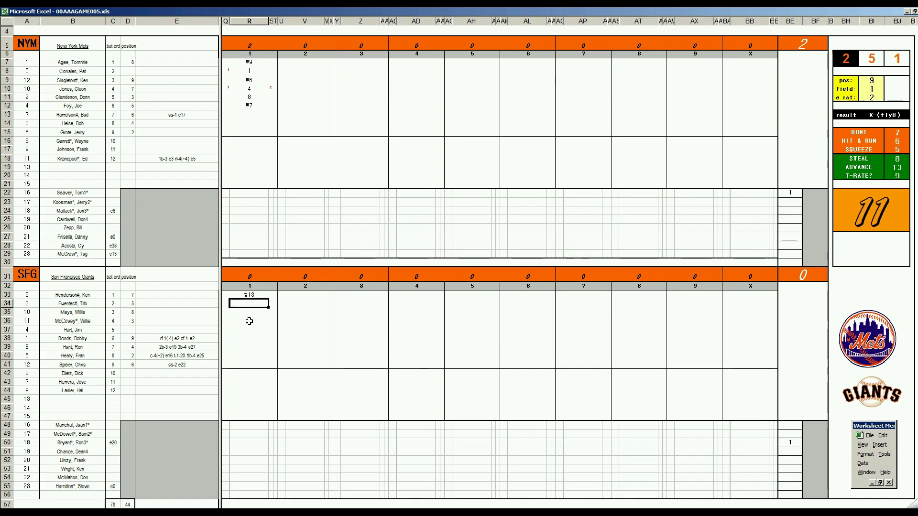
text(1)
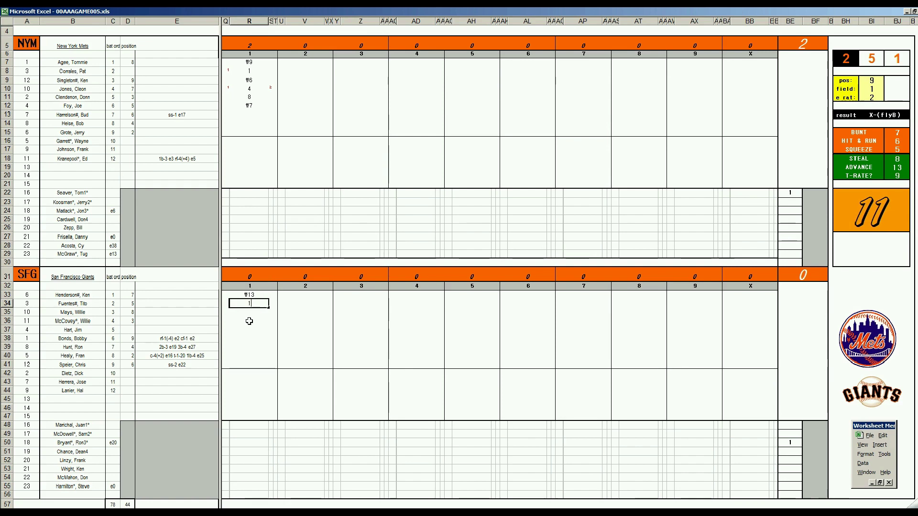
key(Return)
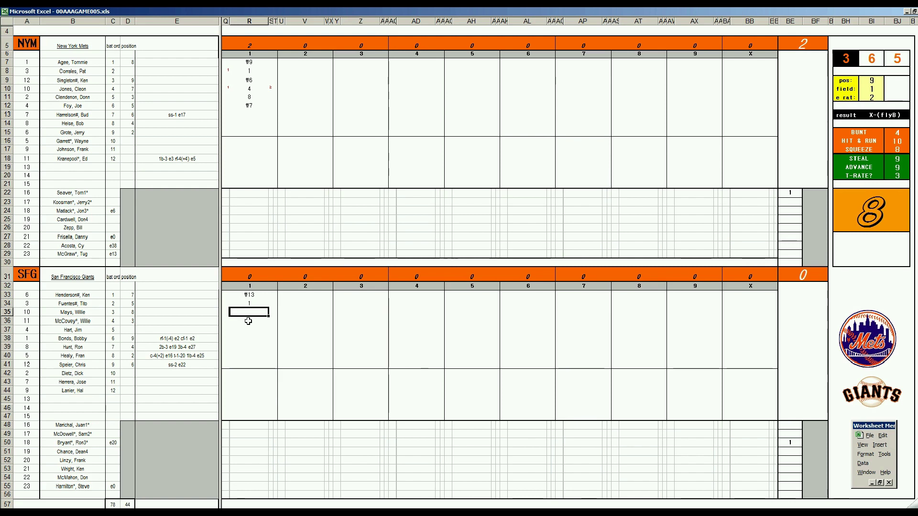
text(#64)
key(Return)
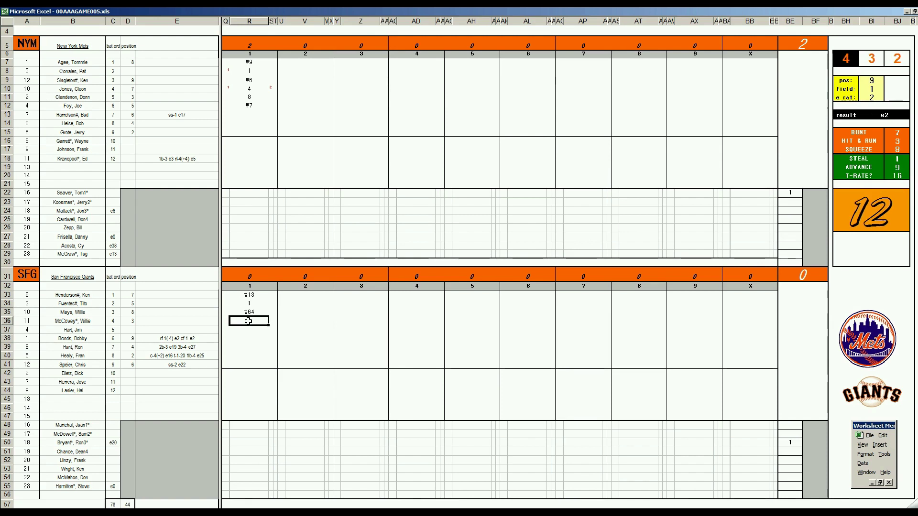
double_click(248, 321)
text(1)
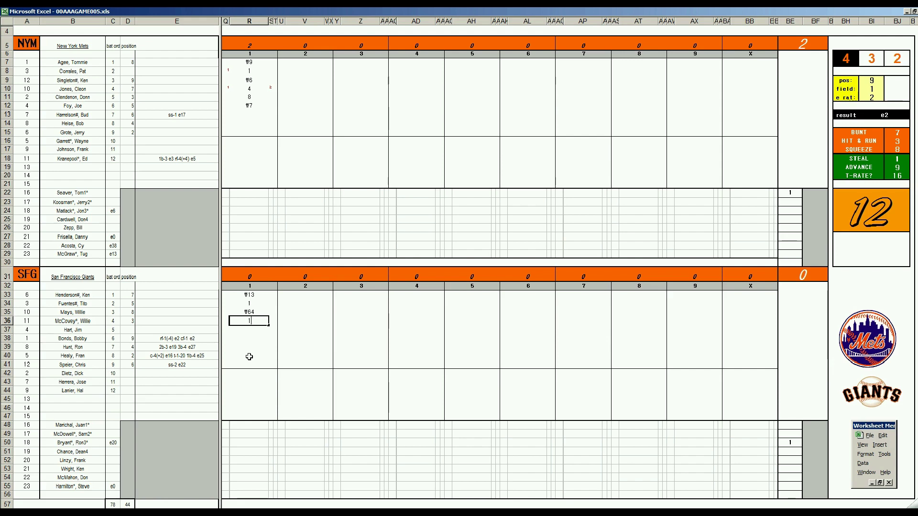
key(Return)
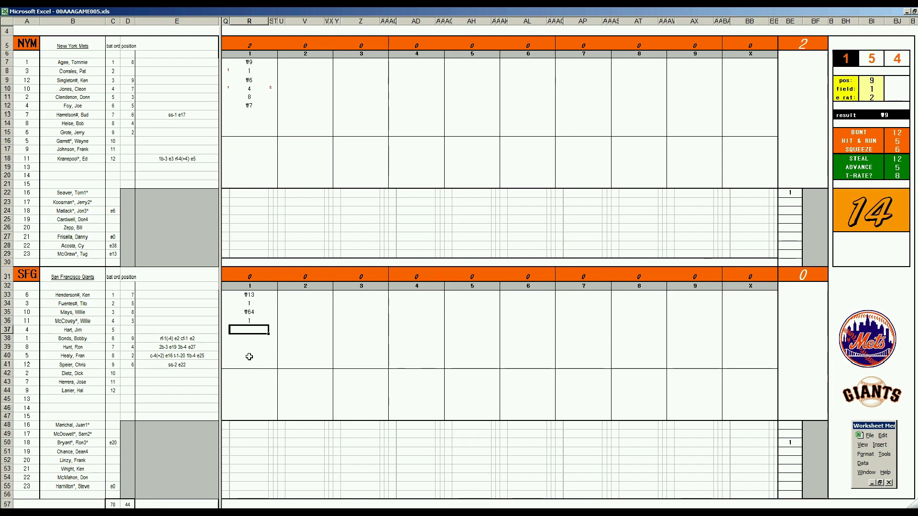
Record a 2, the third batter's 1-run marker, and a 1 for the sixth Giants batter
text(2)
key(Tab)
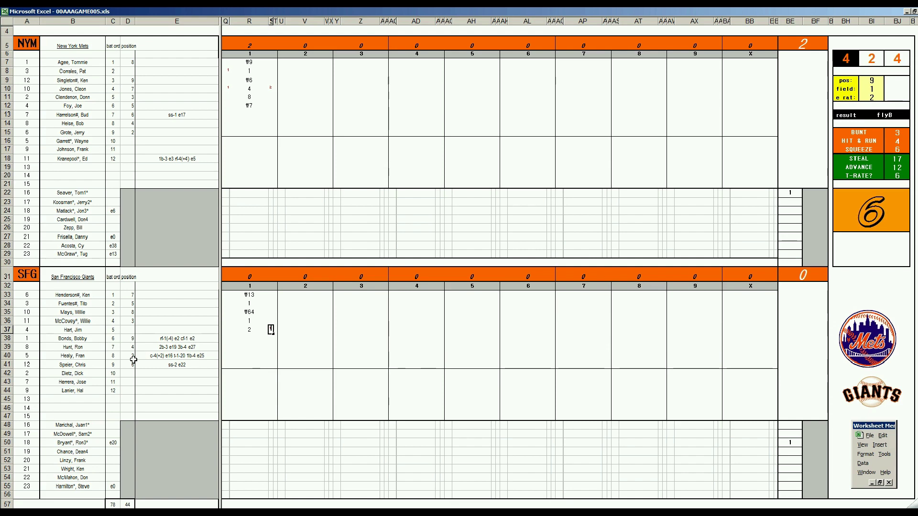
key(Left)
key(Left)
key(Up)
key(Up)
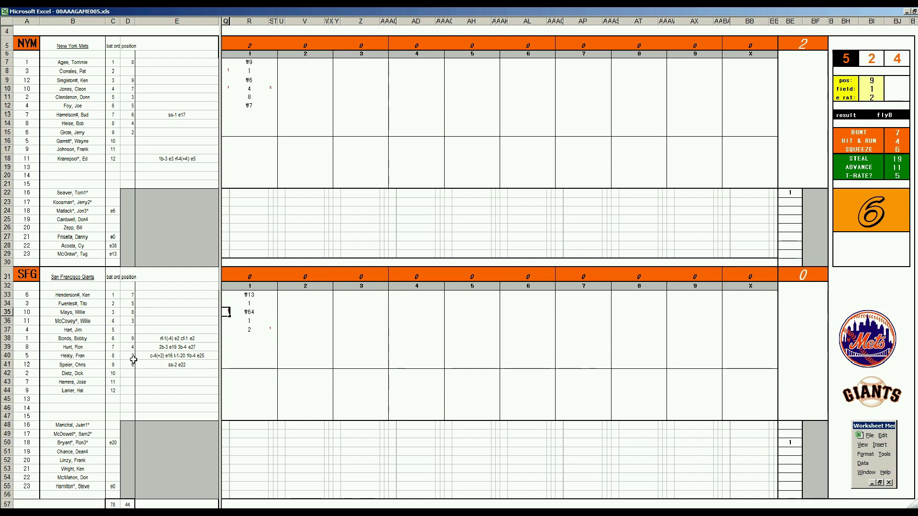
text(1)
key(Tab)
key(Down)
key(Down)
key(Down)
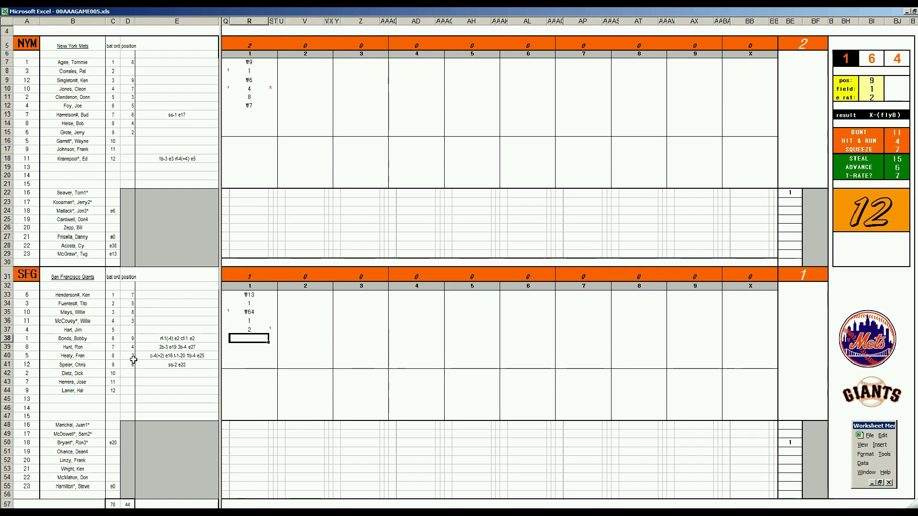
text(1)
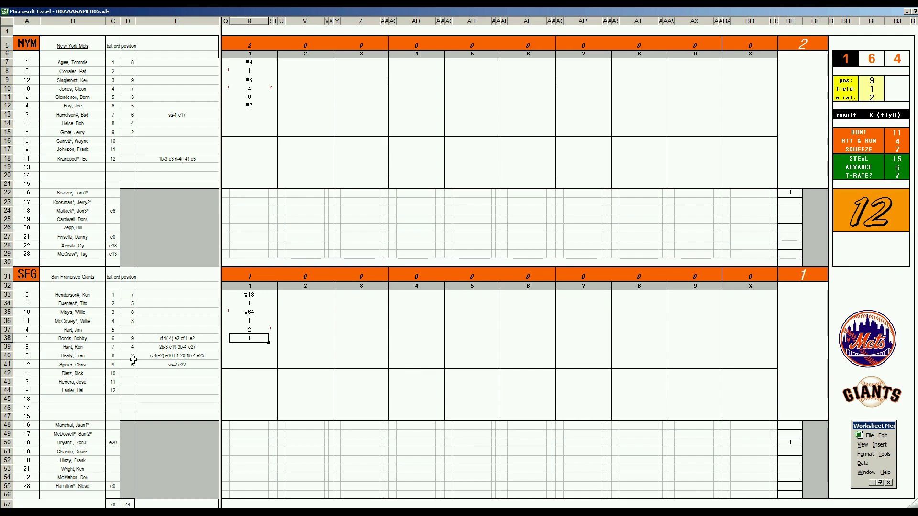
key(Return)
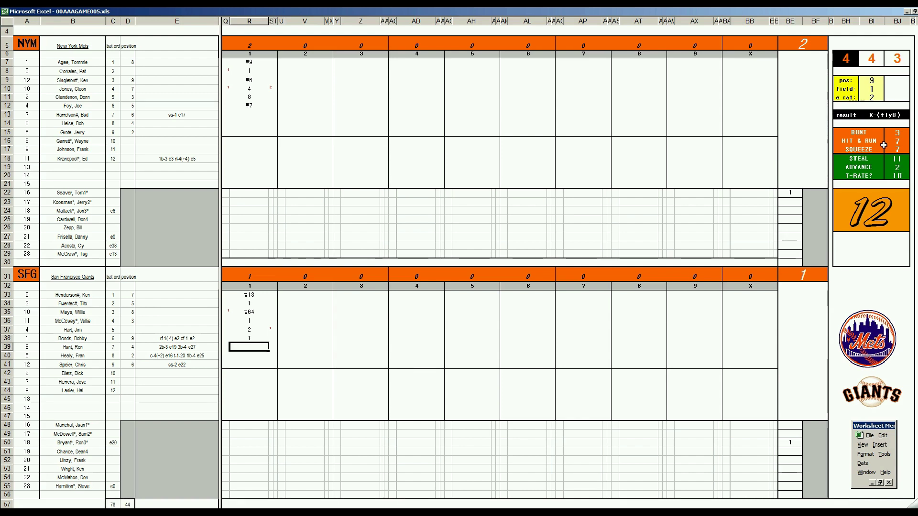
Add the red 2 run marker beside row 38 and a 1 marker in row 36
key(Up)
key(Right)
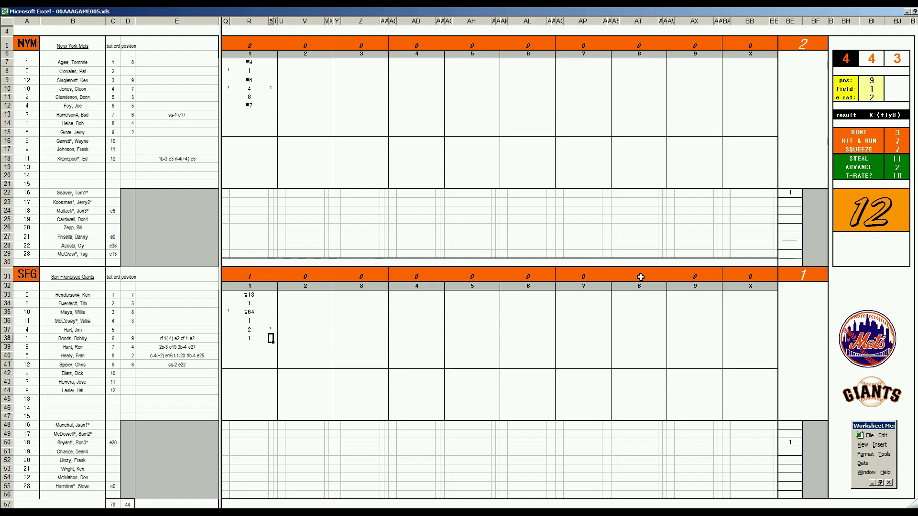
text(2)
key(Return)
key(Left)
key(Left)
key(Up)
key(Up)
key(Up)
text(1)
key(Return)
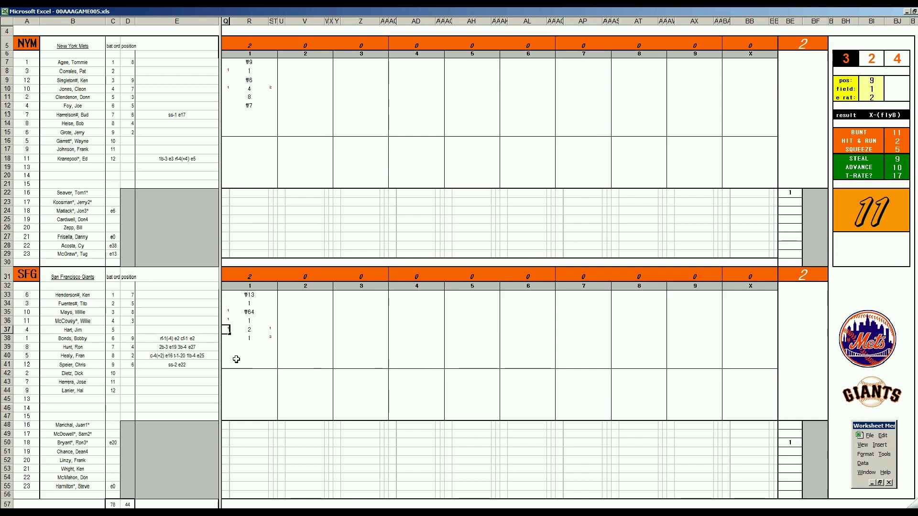
Record 8 in R39 and a strikeout k in R40
click(246, 348)
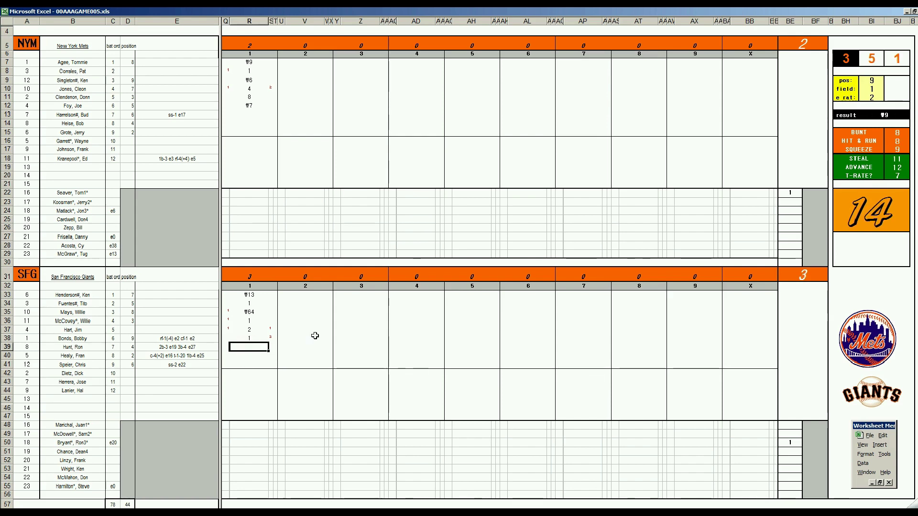
text(8)
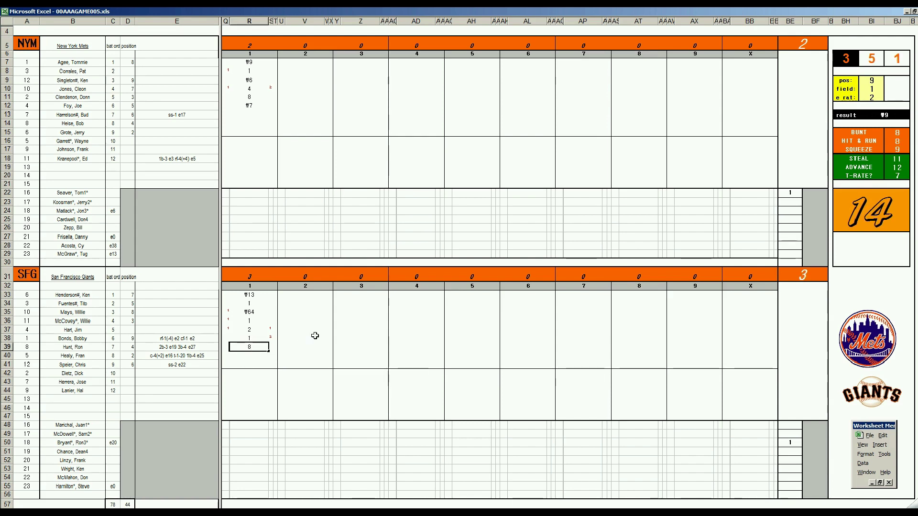
key(Return)
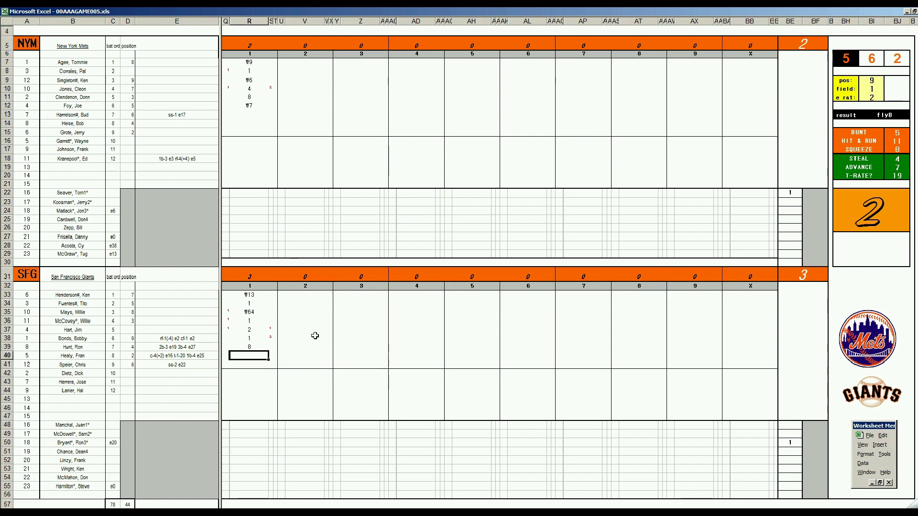
text(k)
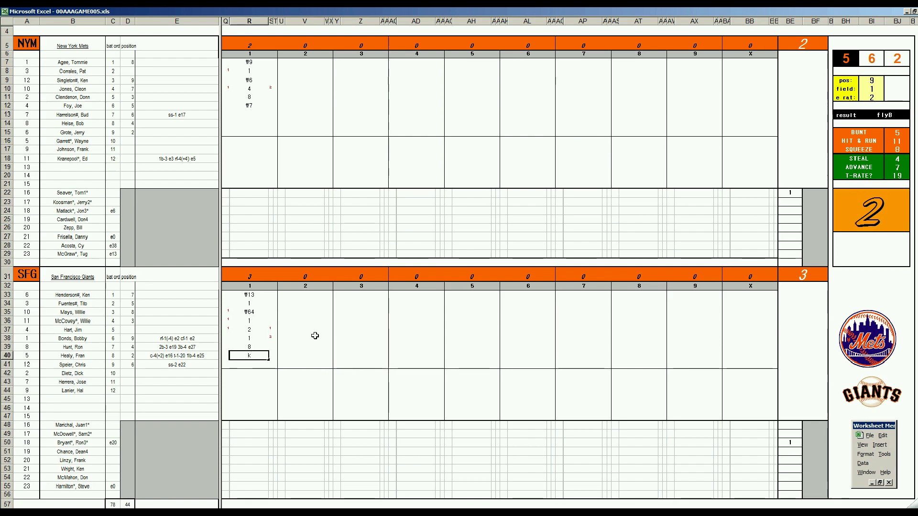
Enter #8 and #63 for the Mets' second inning in V13–V14
click(292, 119)
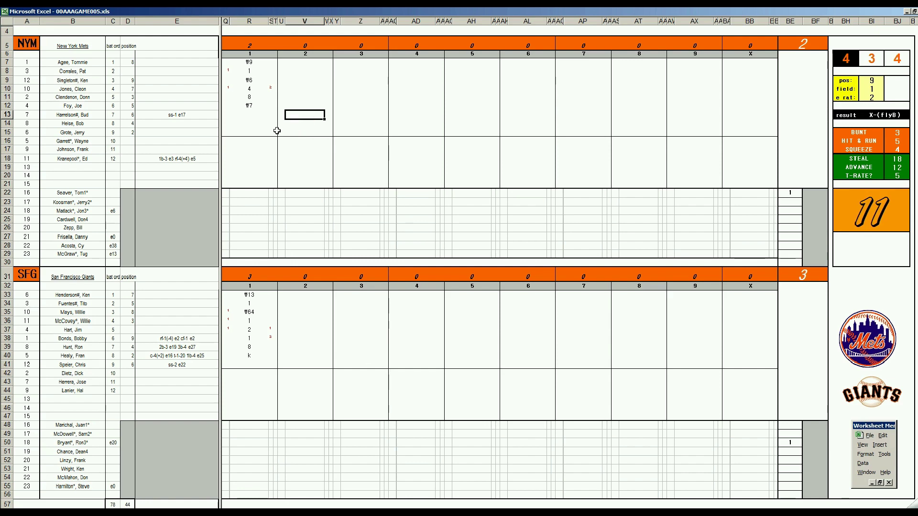
text(#8)
key(Return)
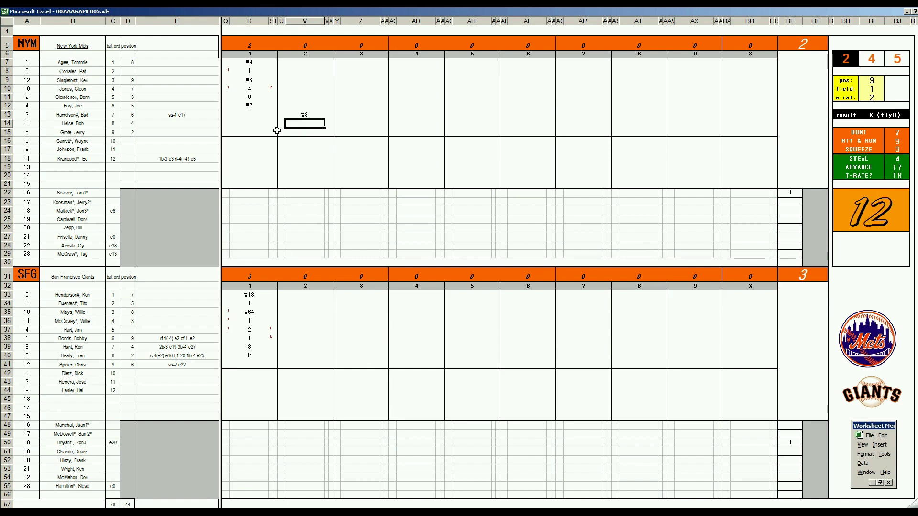
text(#)
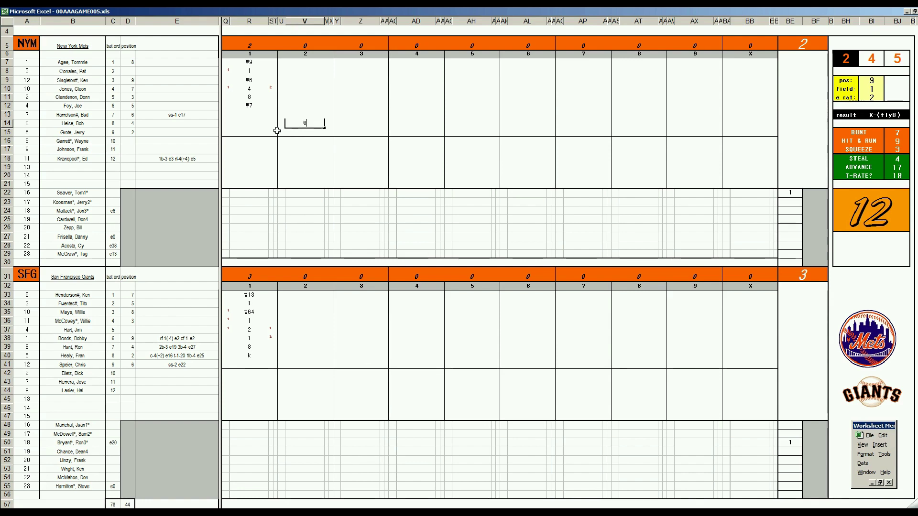
text(63)
key(Return)
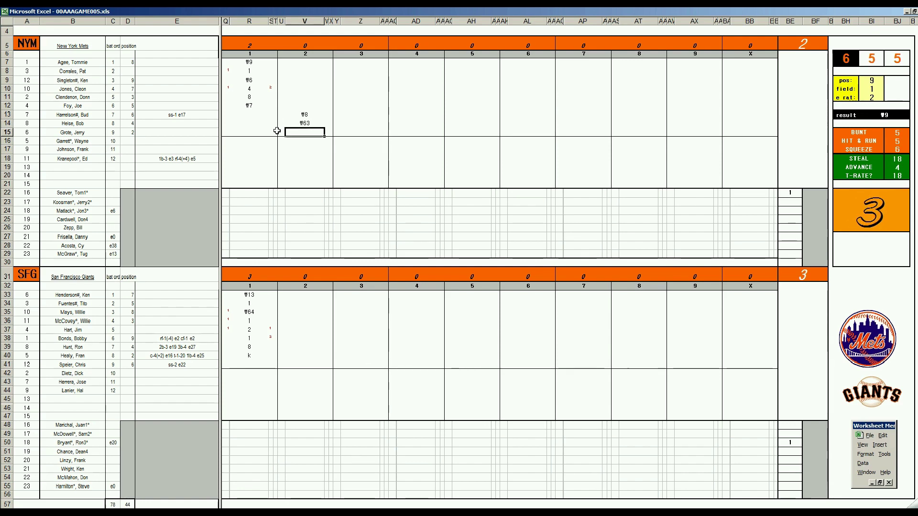
Set the dice panel's pos to 5 and field to 3
key(ctrl+r)
text(5)
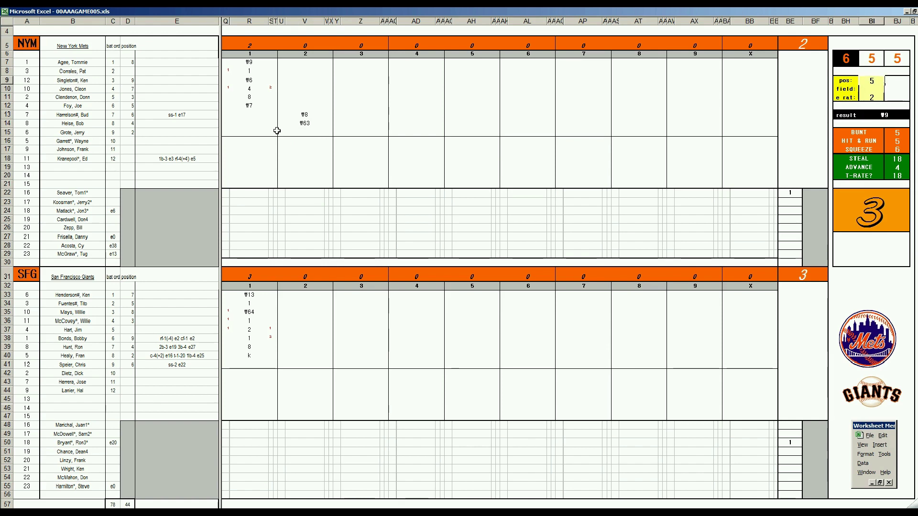
key(Return)
text(3)
key(Return)
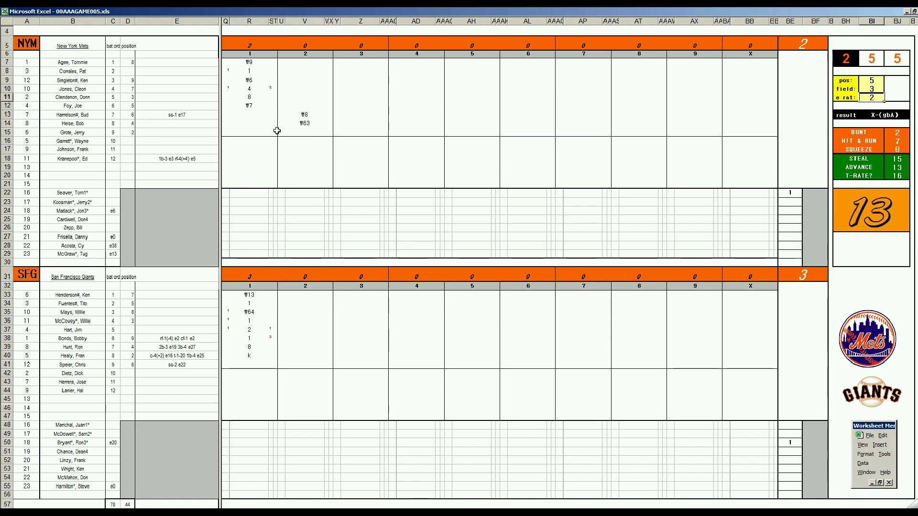
text(37)
key(Return)
Record e5 in V15 and #8 in V7
click(299, 132)
text(e5)
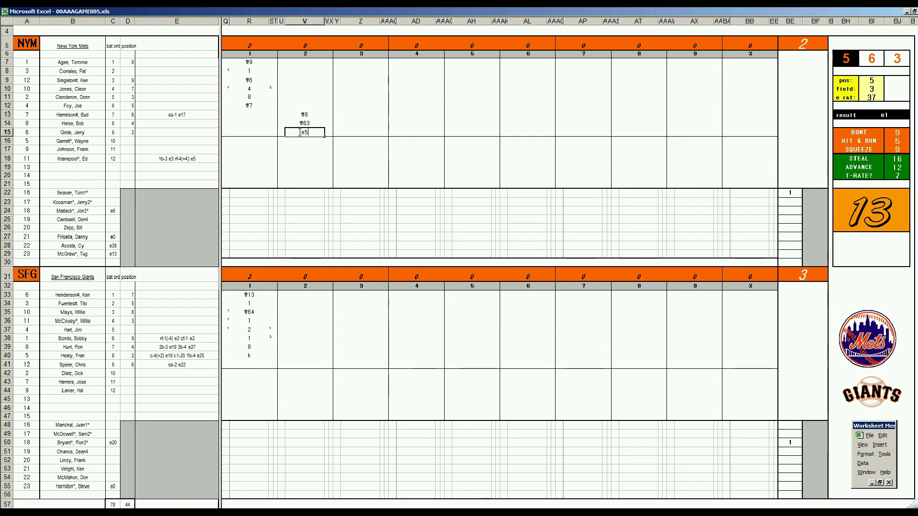
click(305, 62)
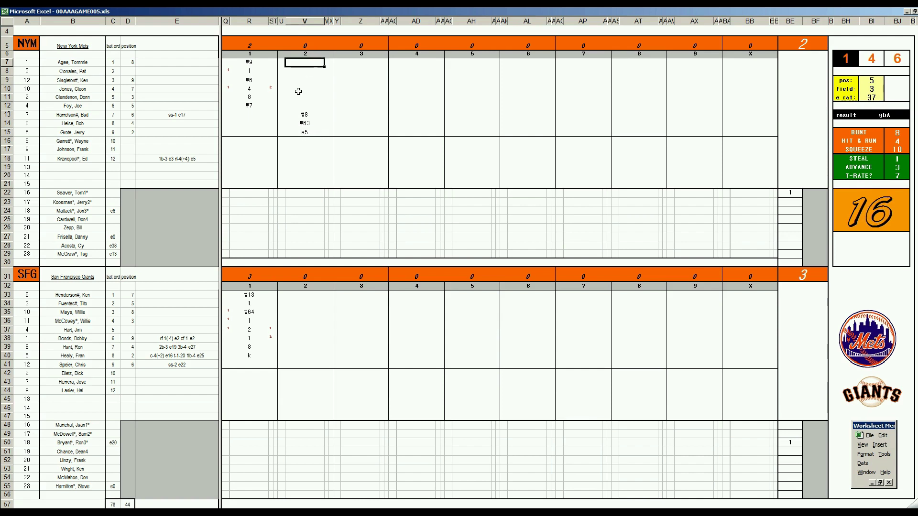
text(#8)
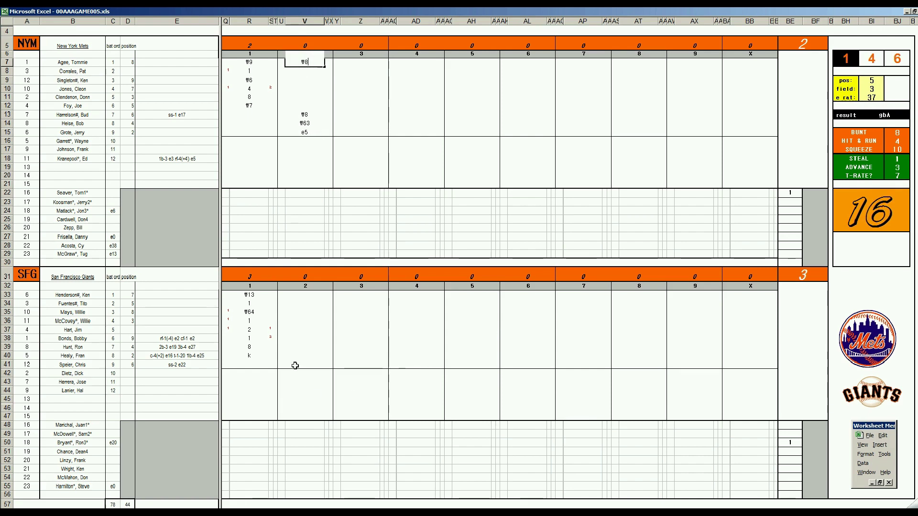
click(295, 365)
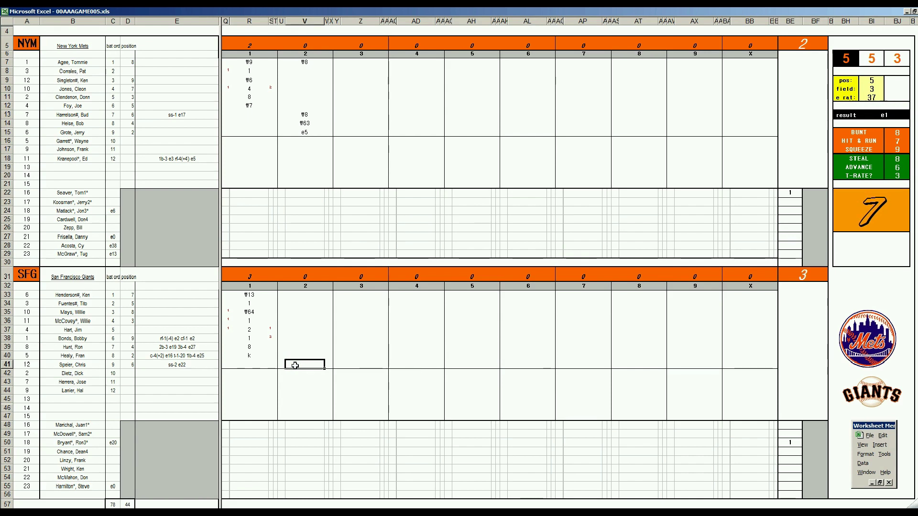
Record strikeouts (k) in V41, V33 and V34 for the Giants' second inning
text(k)
key(Return)
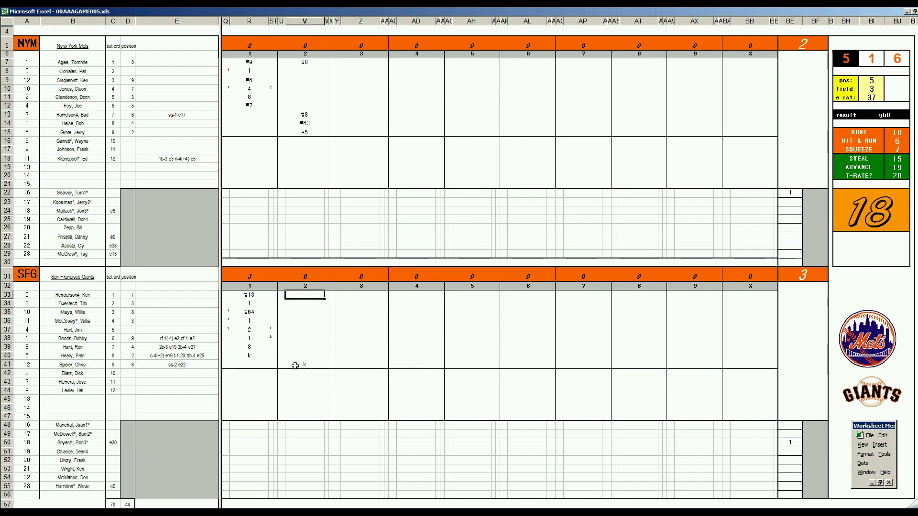
text(k)
key(Return)
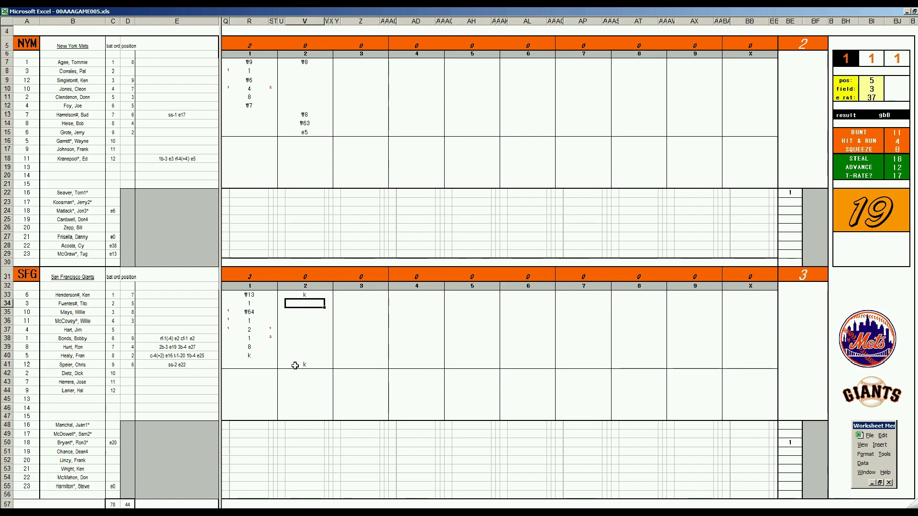
text(k)
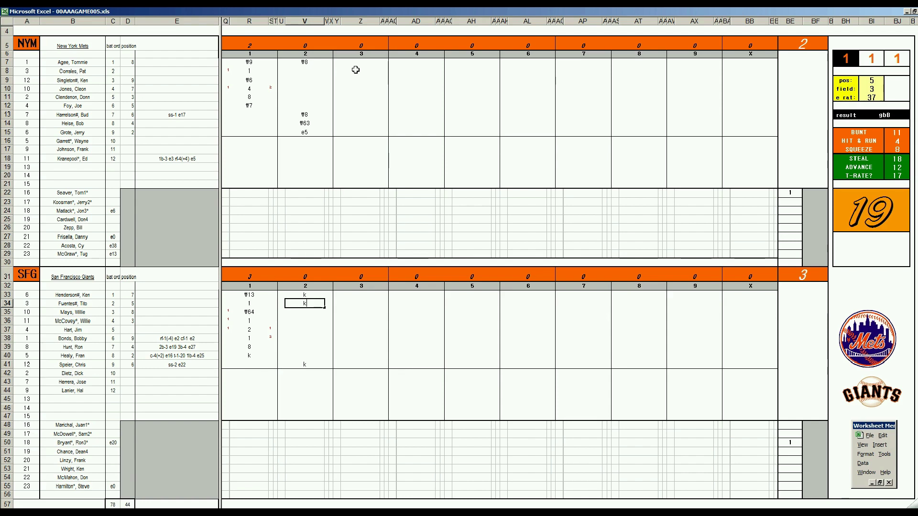
Set the field value to 4 and record a 2 in Z8 for the Mets' third inning
click(355, 70)
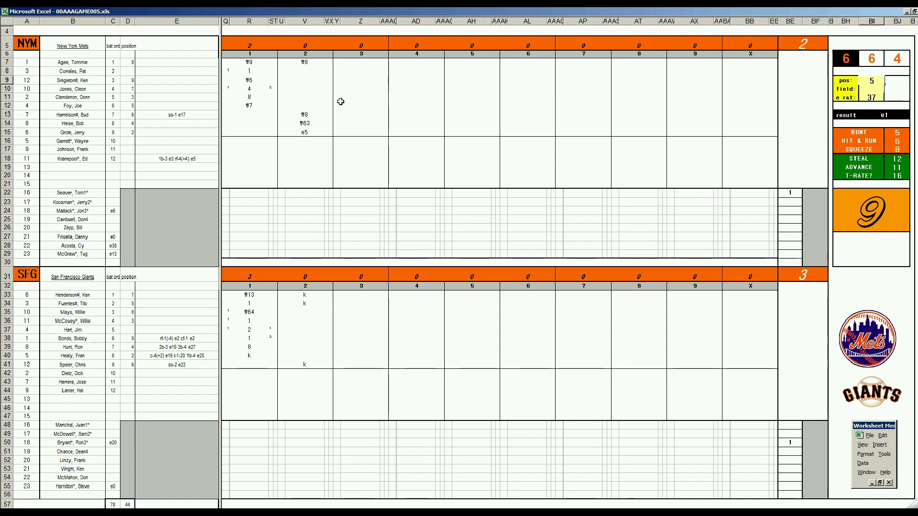
text(4)
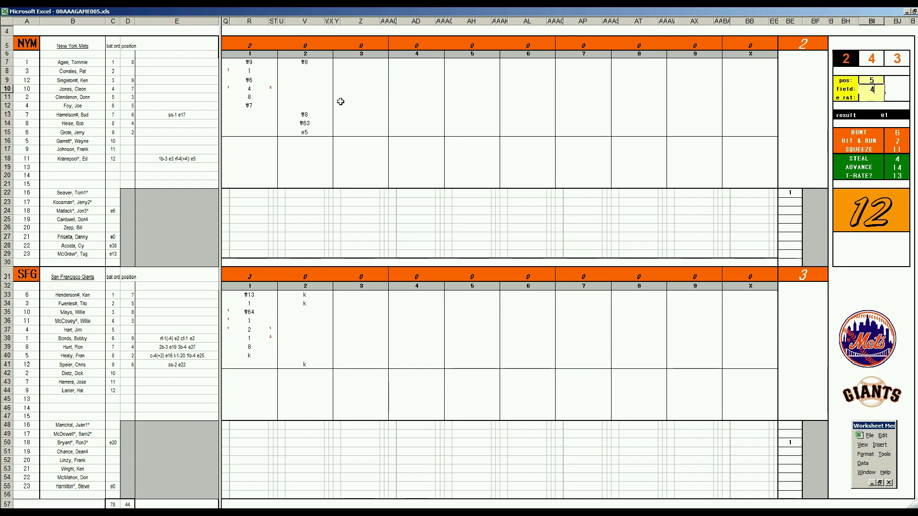
key(Return)
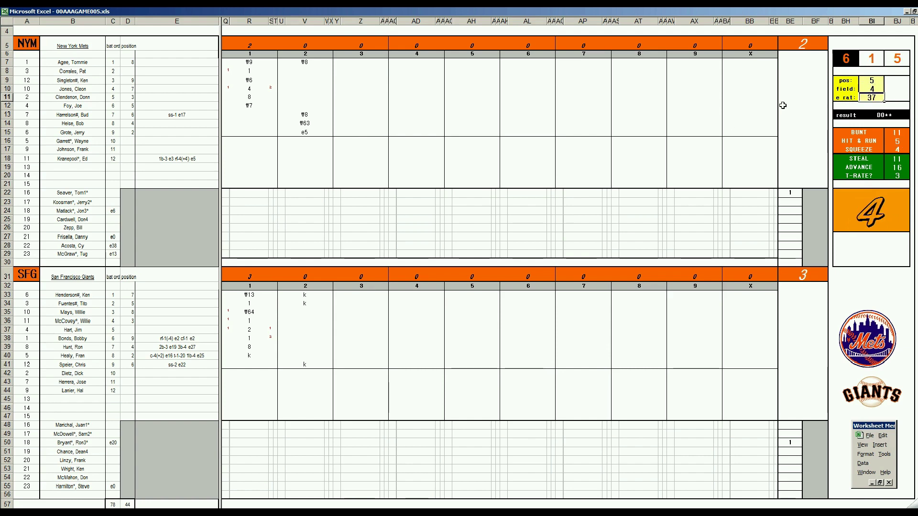
click(365, 71)
text(2)
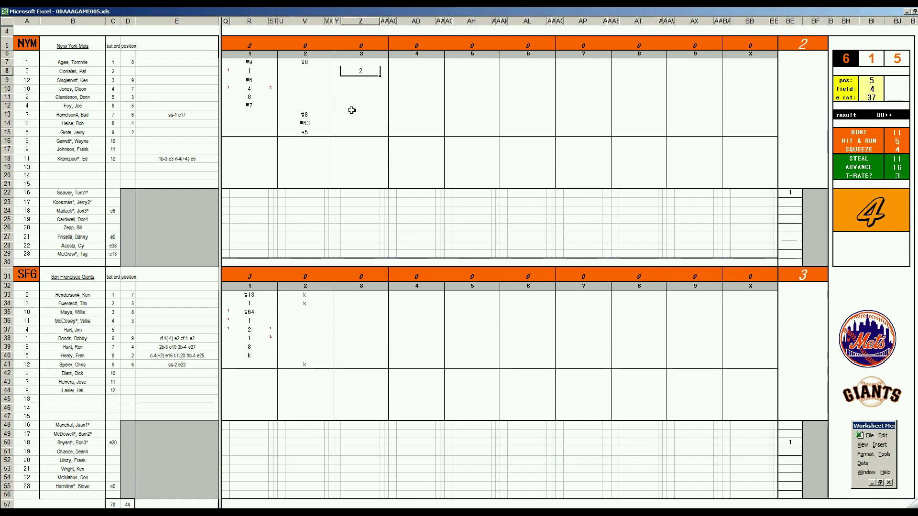
key(Return)
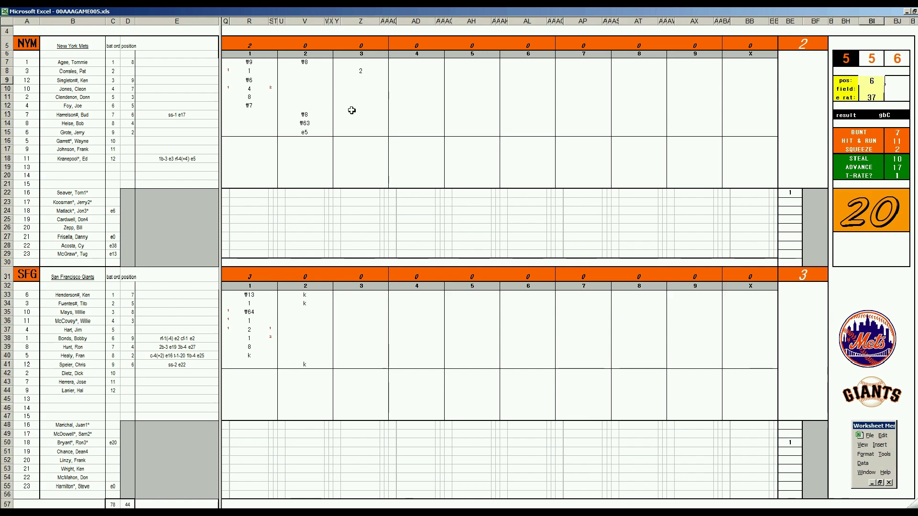
text(4)
key(Return)
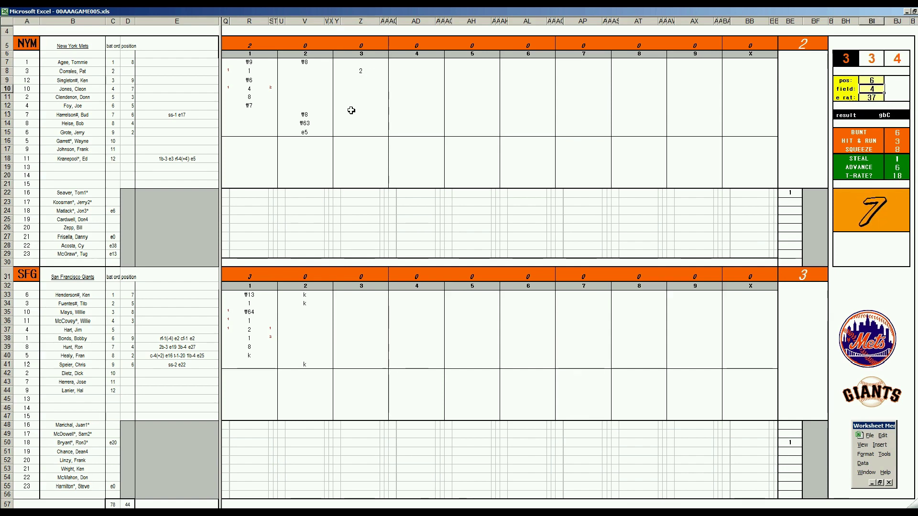
Enter #63 in Z9, 1 in Z10 with its run marker, and #643 in Z11
click(358, 78)
text(\63)
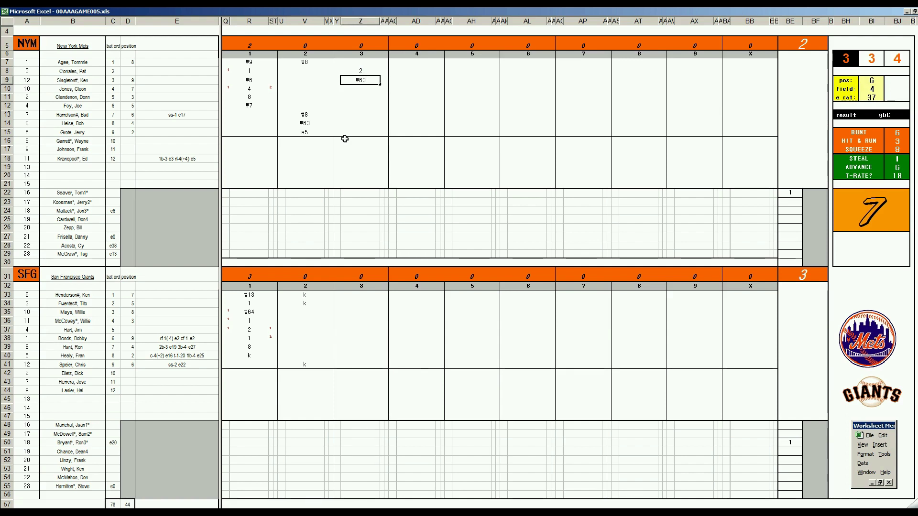
key(Return)
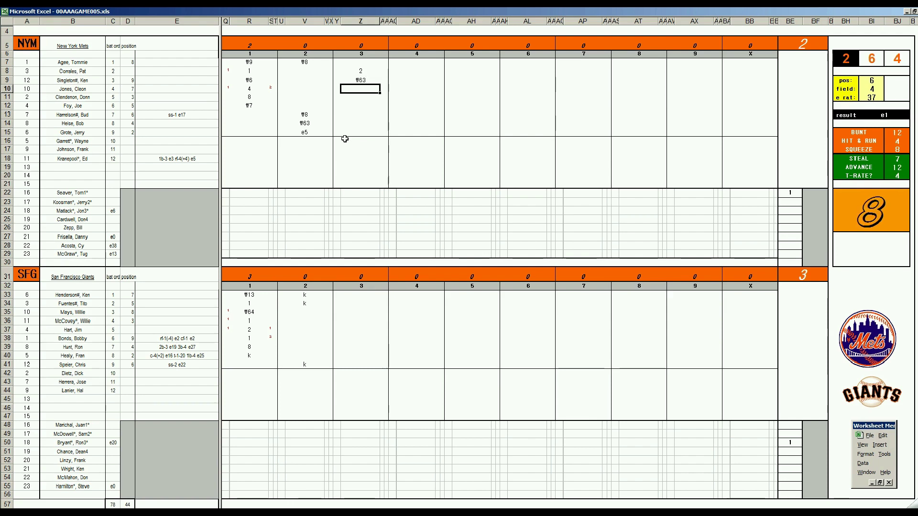
text(1)
key(Return)
key(Up)
text(1)
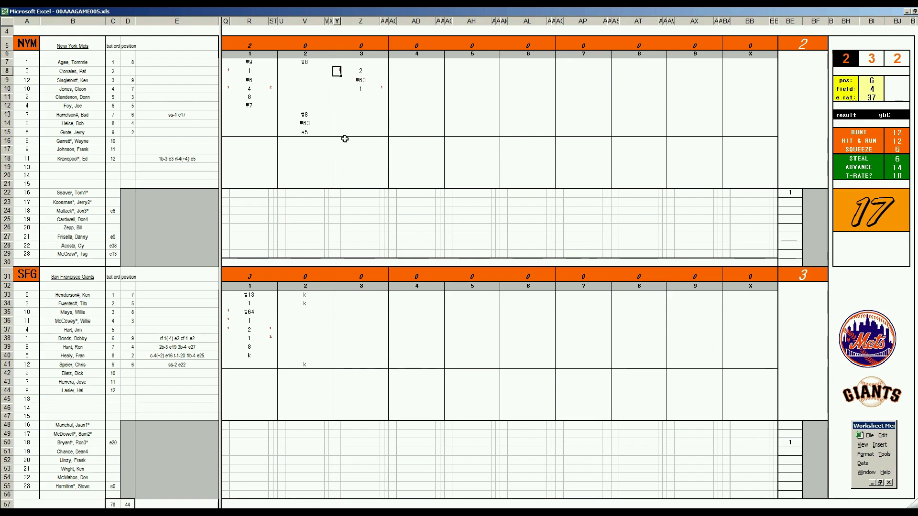
click(362, 97)
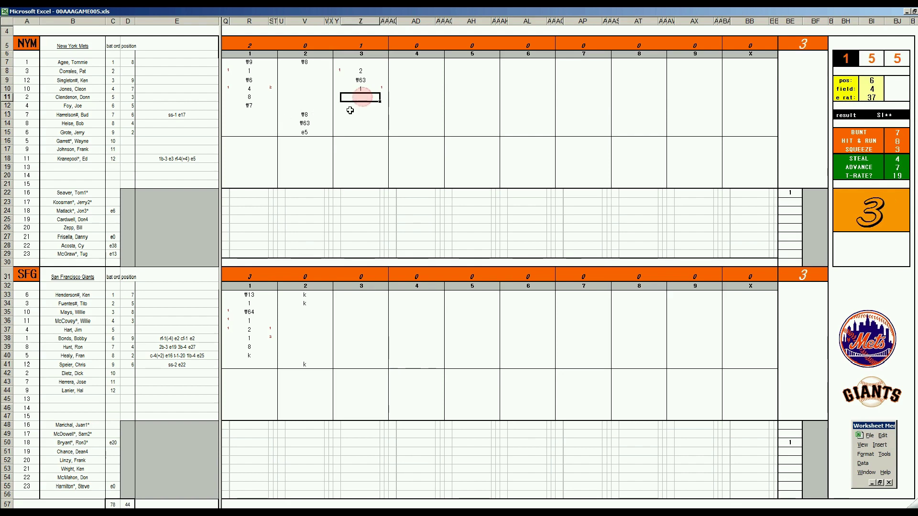
text(#643)
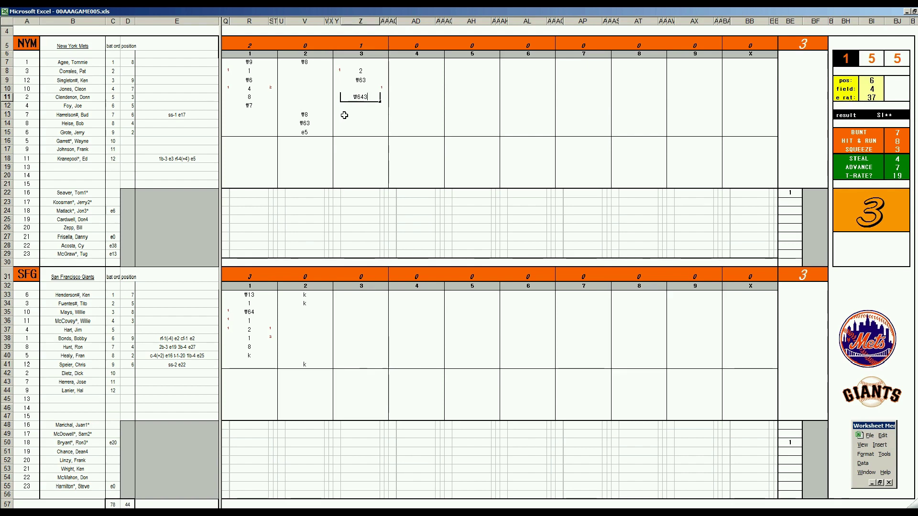
Enter k and 1 in Z35–Z36 and a 2 in Z37 for the Giants' third inning
click(358, 312)
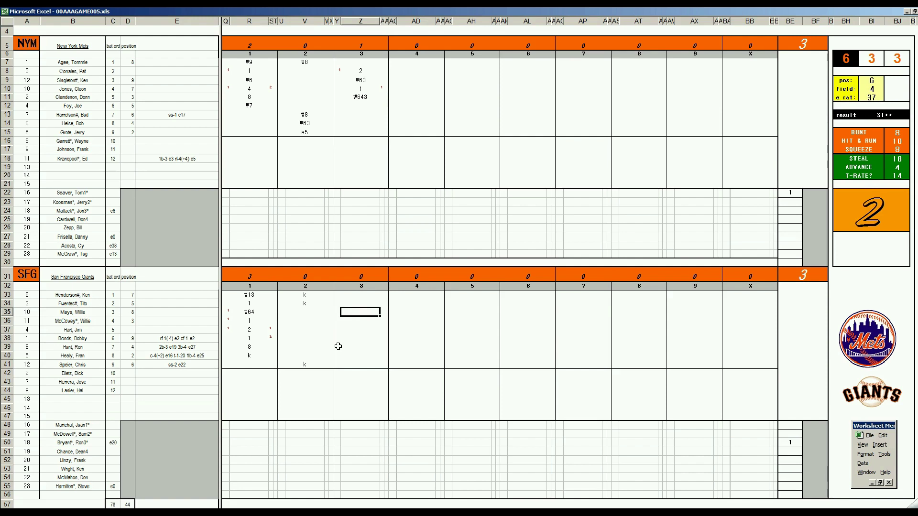
text(k)
key(Return)
text(1)
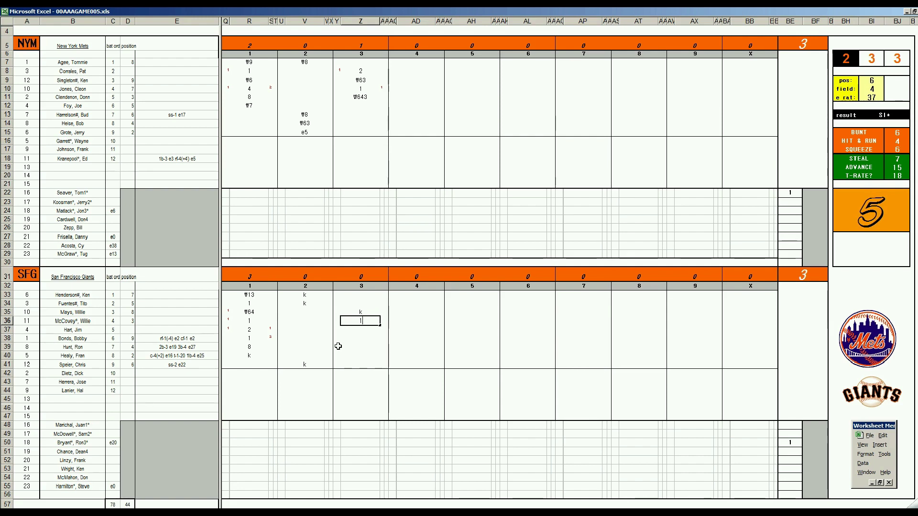
key(Return)
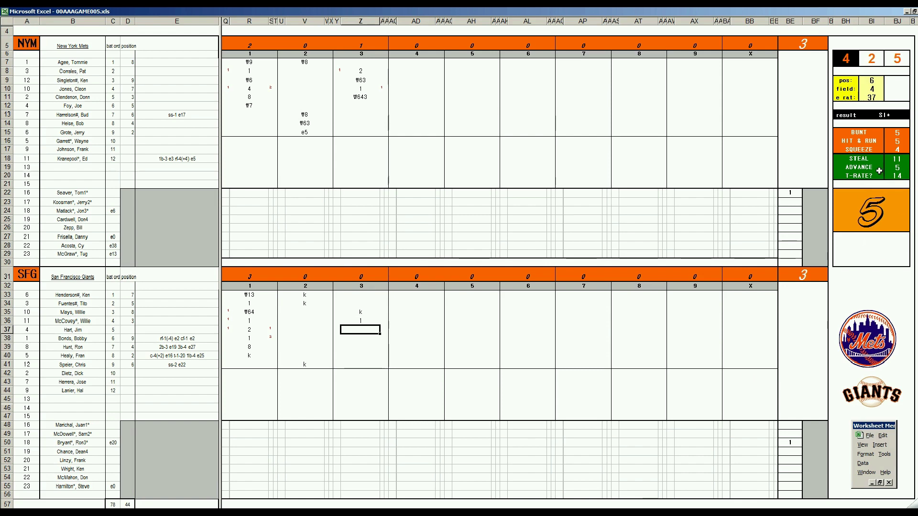
text(2)
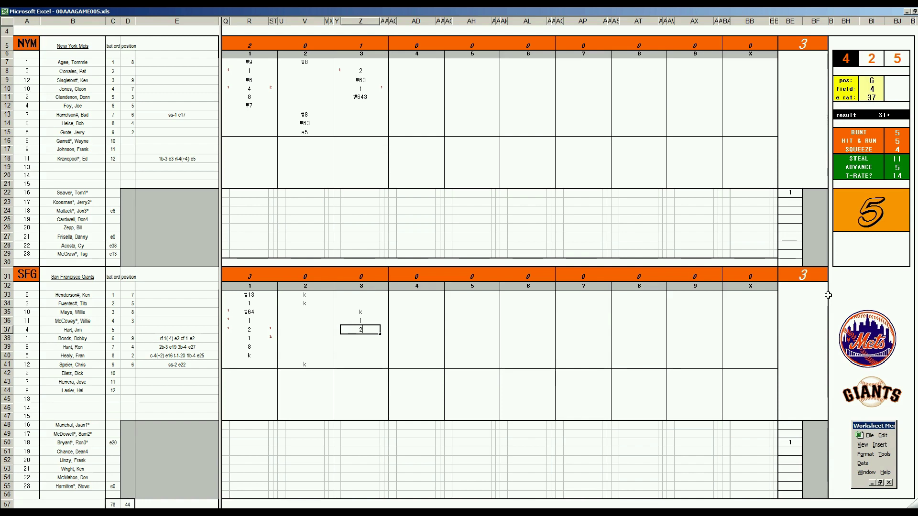
Confirm the 2 and enter k, 8 and 8 in Z38–Z40
key(Return)
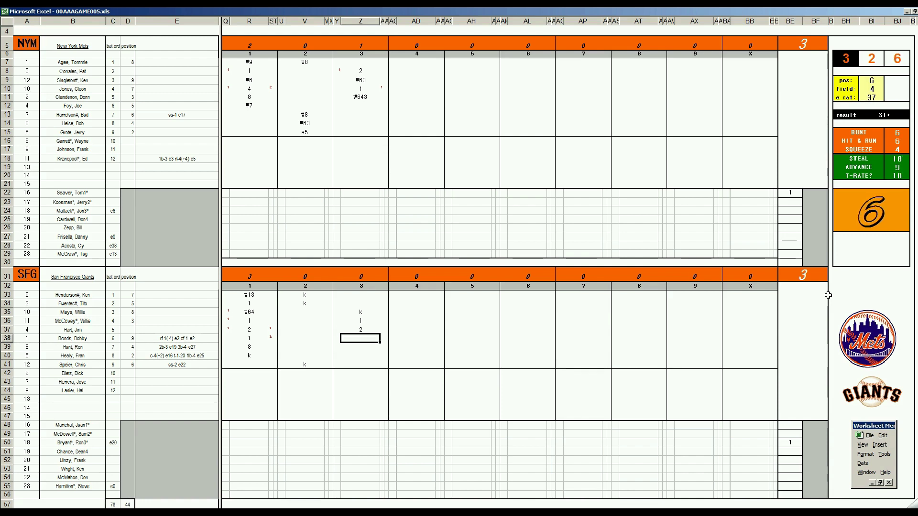
text(k)
key(Return)
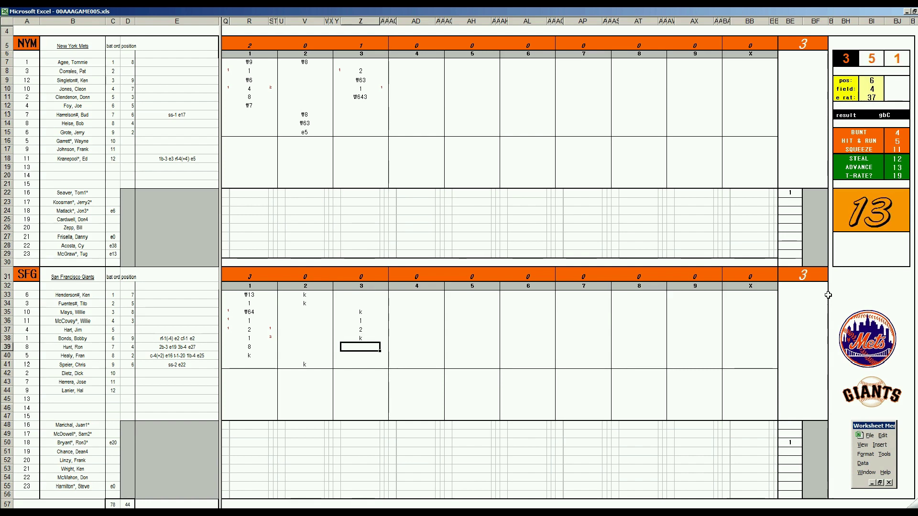
text(8)
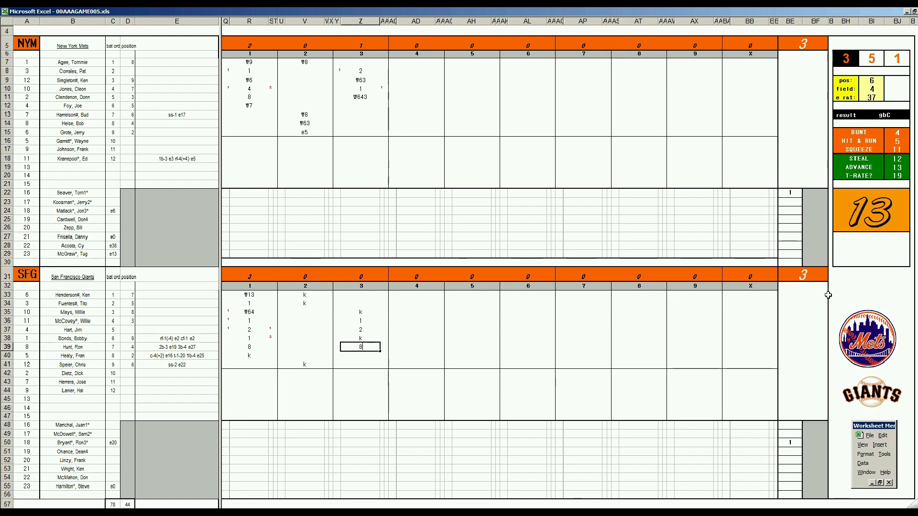
key(Return)
text(8)
key(Right)
key(Left)
key(Left)
key(Up)
key(Up)
key(Up)
key(Up)
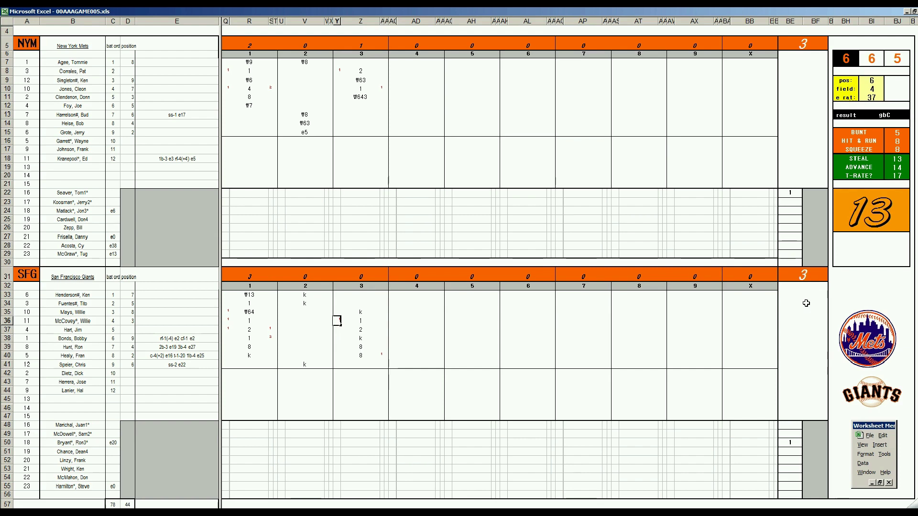
Enter 8 in Z41 and mark the Giants' run scored
click(362, 363)
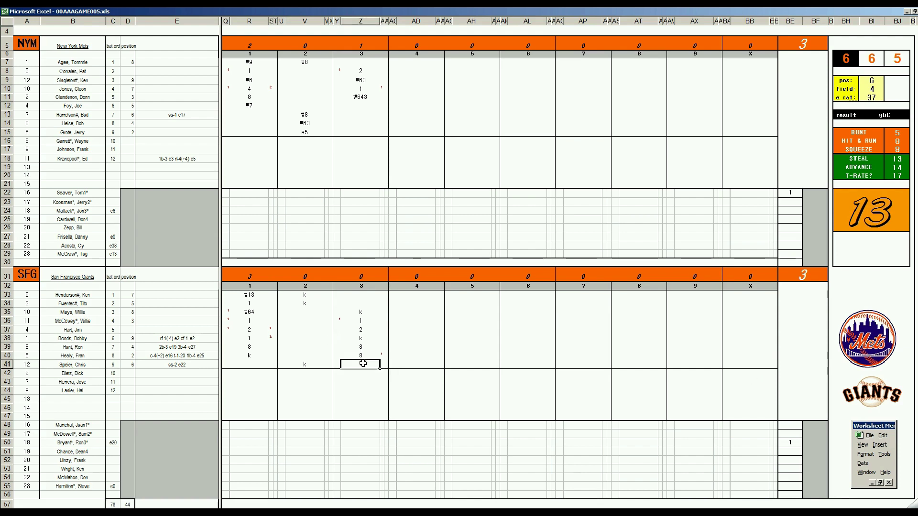
text(8)
key(Return)
key(Left)
key(Up)
key(Up)
key(Up)
key(Up)
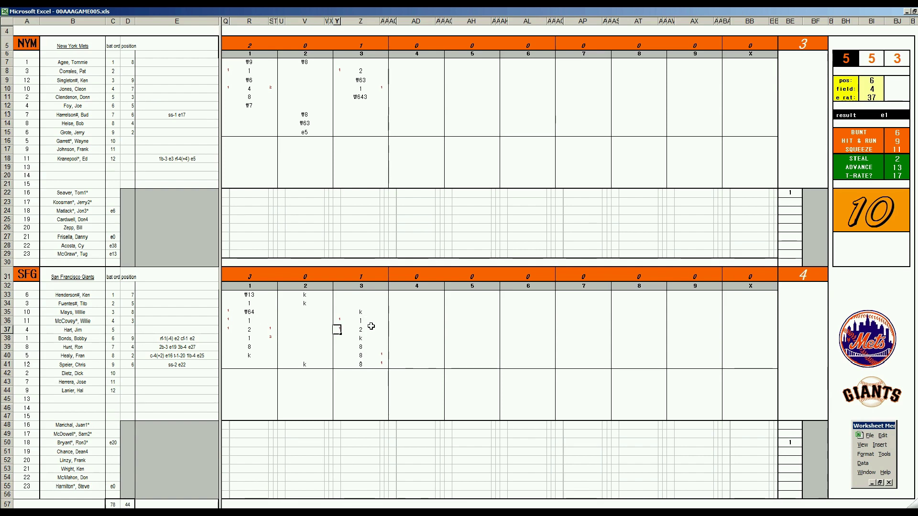
Set the side panel's pos, field and e rat to 2, 2 and 5
click(359, 294)
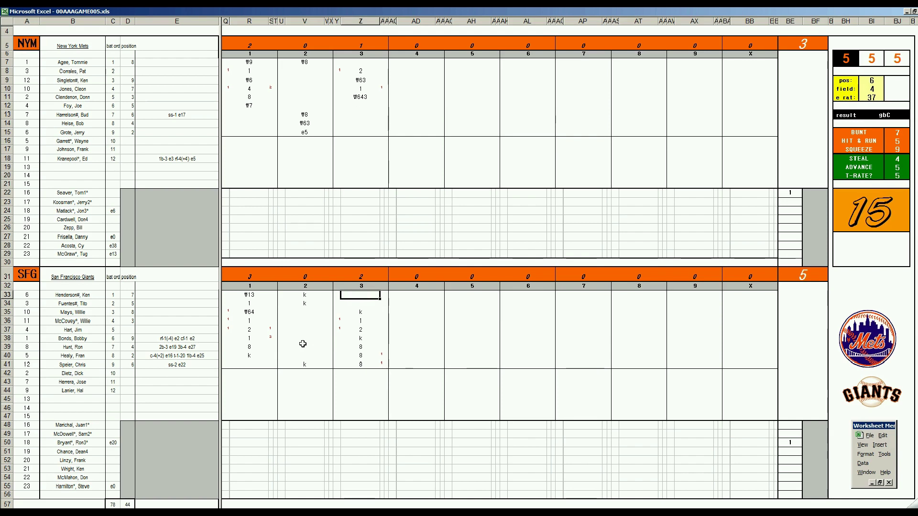
text(2)
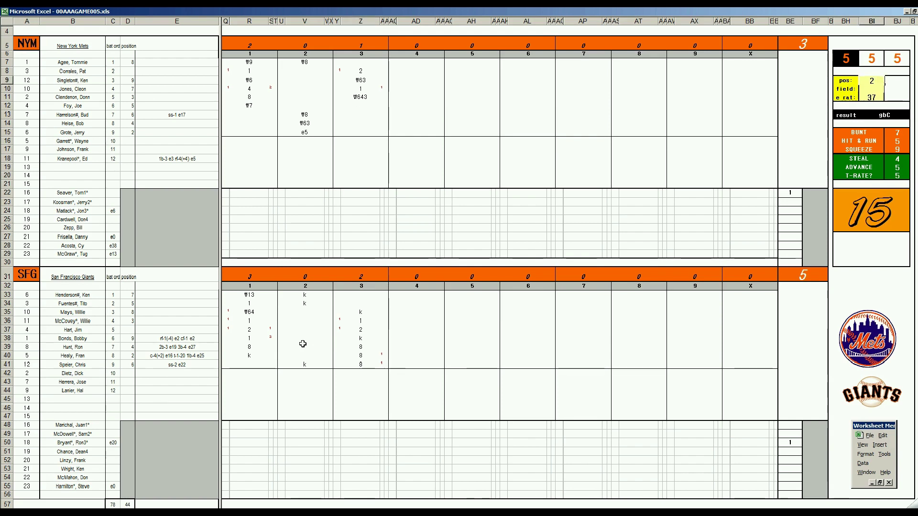
key(Return)
text(4)
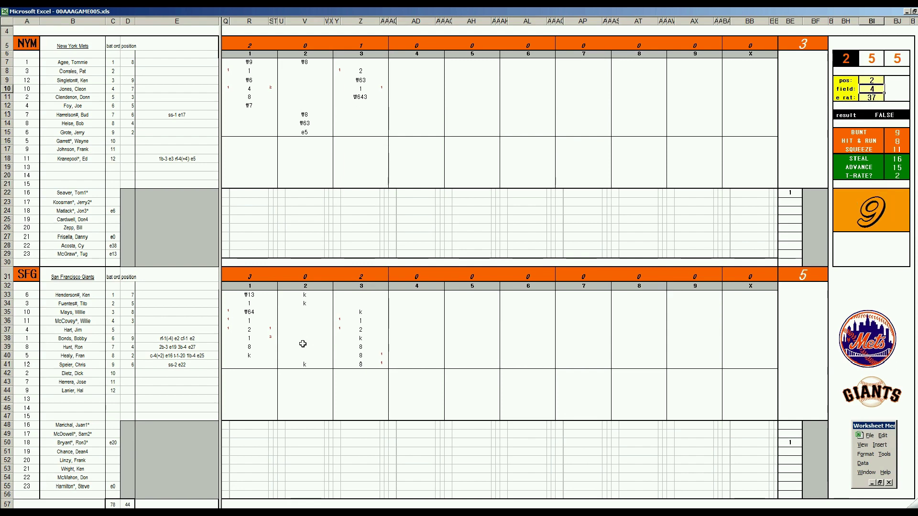
text(2)
key(Return)
text(5)
key(Return)
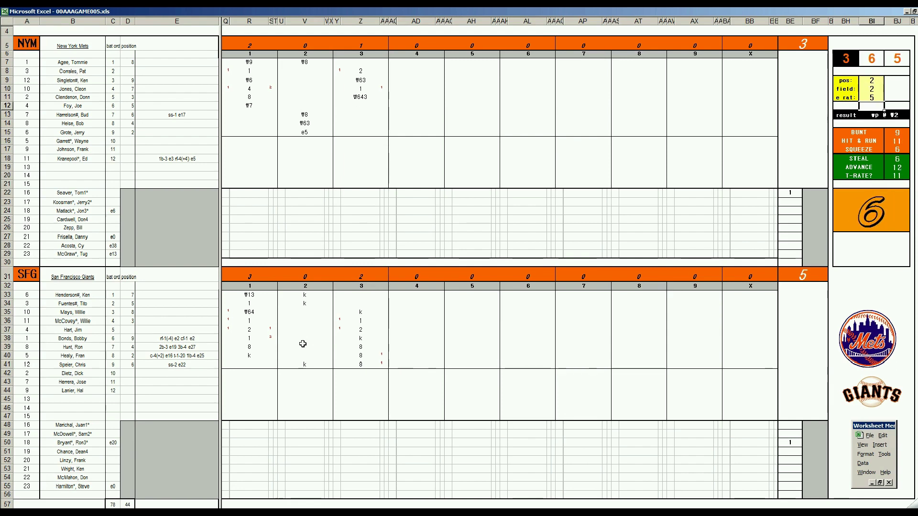
Record #w2 for Henderson in Z33, mark Hunt's run, and note e2 in row 48
click(364, 297)
text(#w)
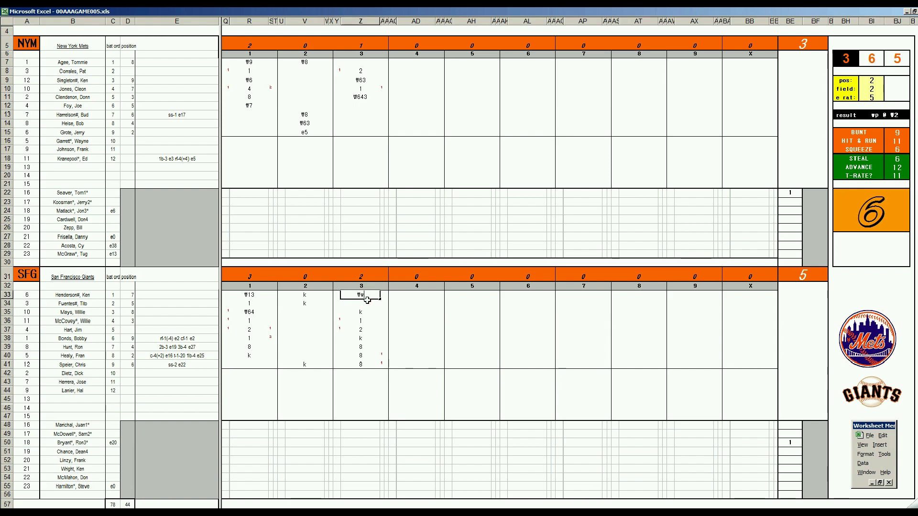
text(2)
key(Return)
key(Down)
key(Down)
key(Down)
text(8)
key(Return)
key(Down)
key(Down)
key(Down)
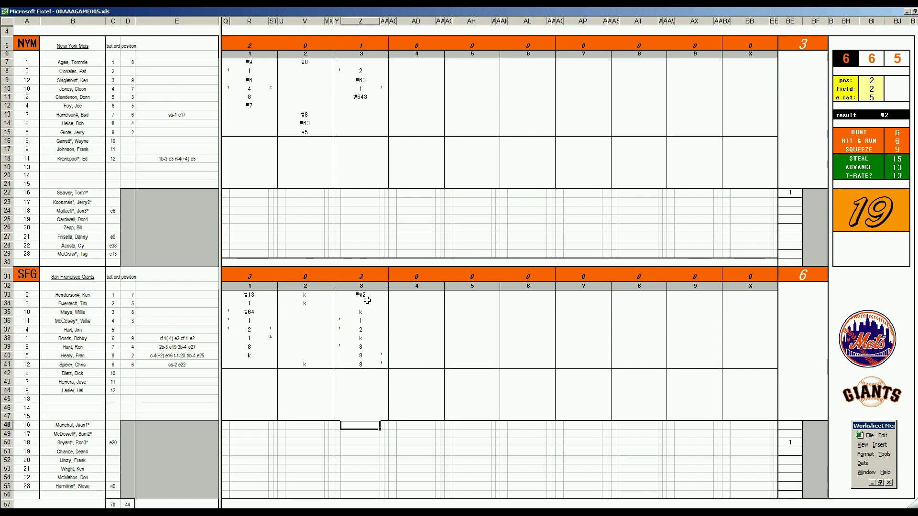
text(e2)
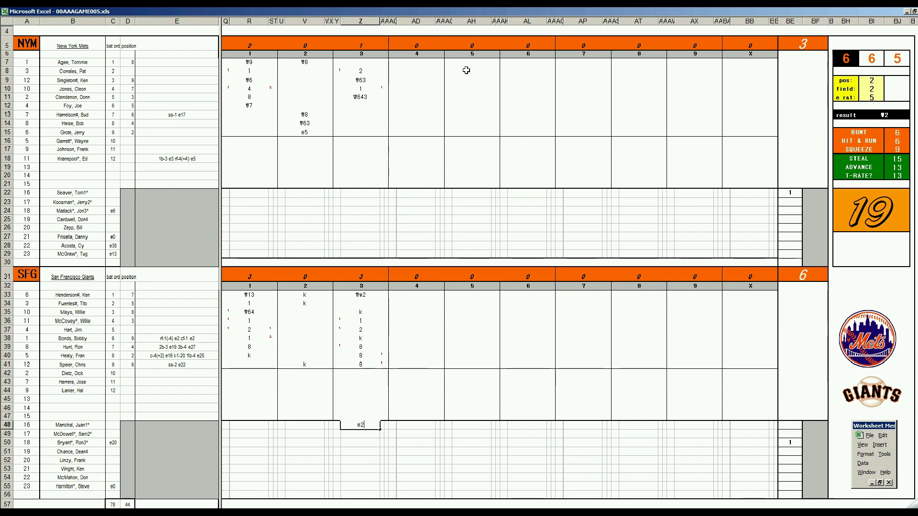
Enter 8, #43, #4 and #7 for the Mets' fourth inning in AD12–AD15
click(411, 103)
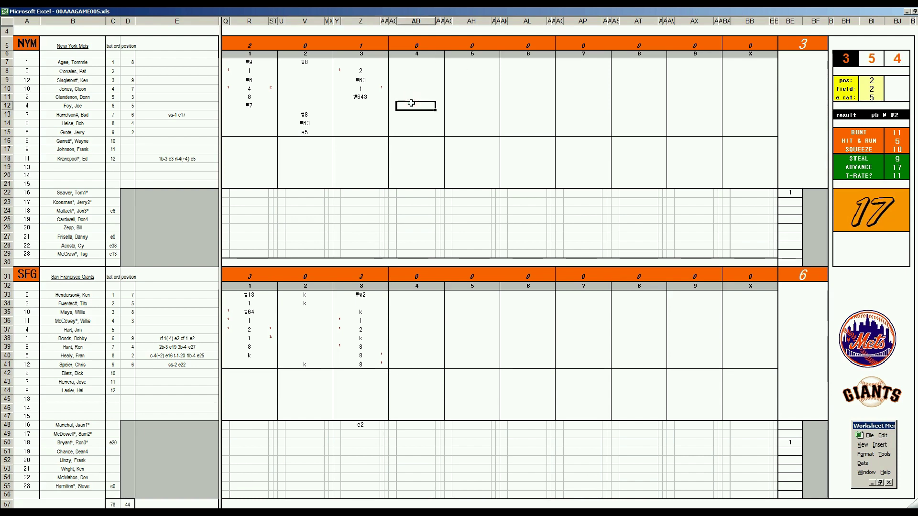
text(8)
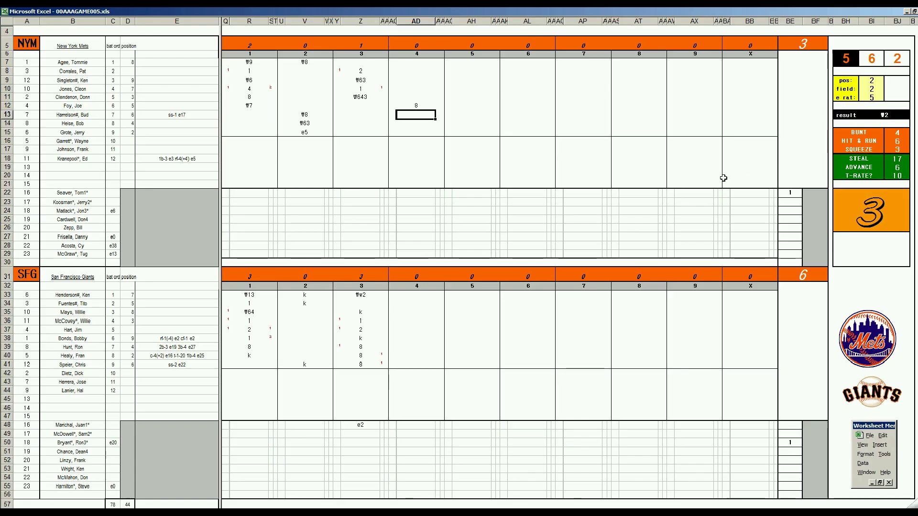
text(#43)
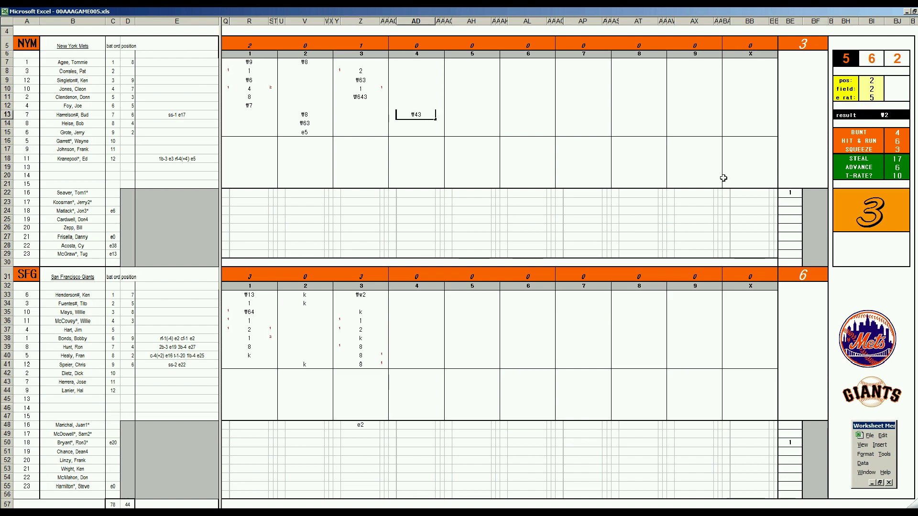
key(Return)
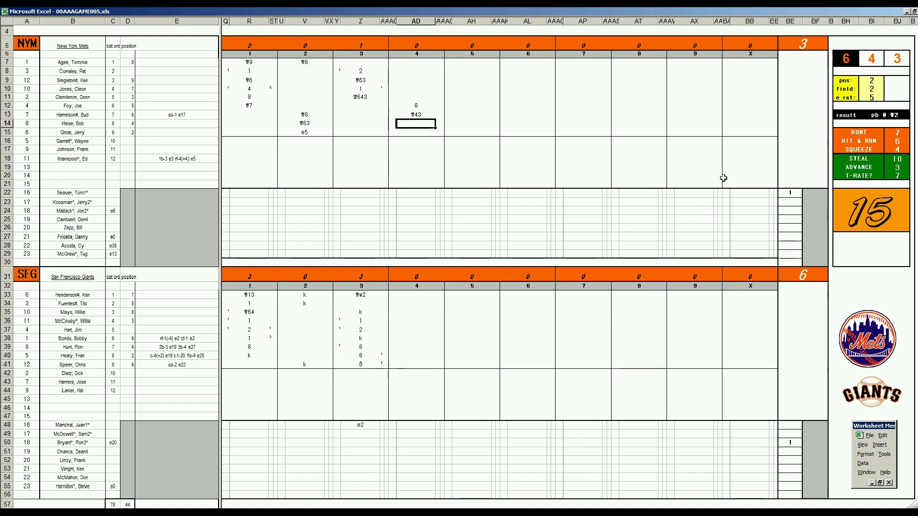
text(#4)
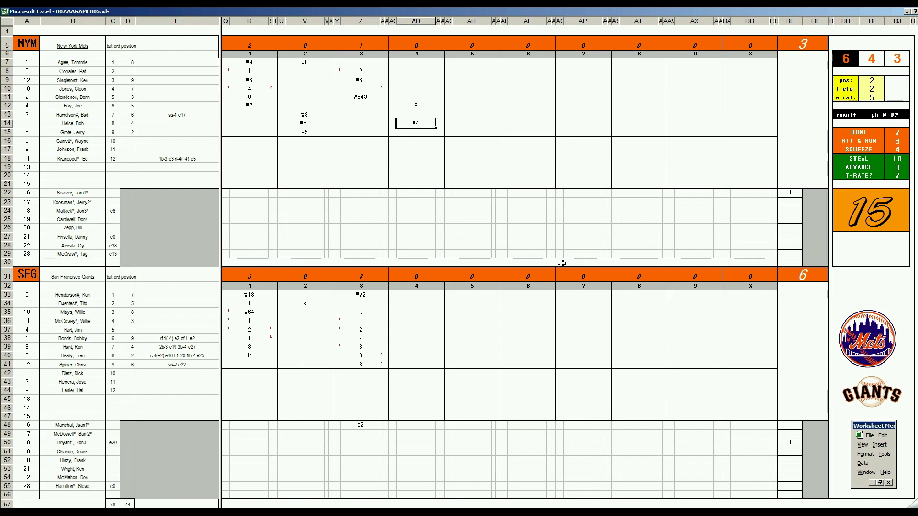
key(Return)
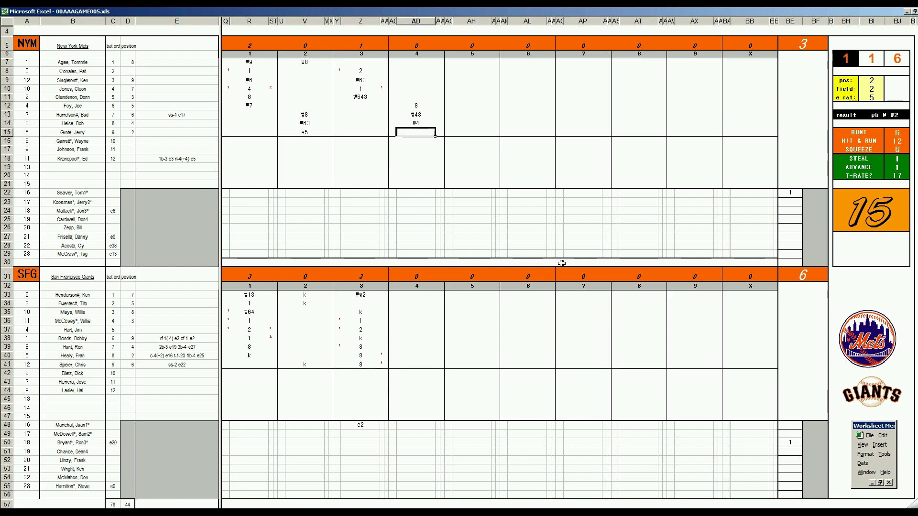
text(#7)
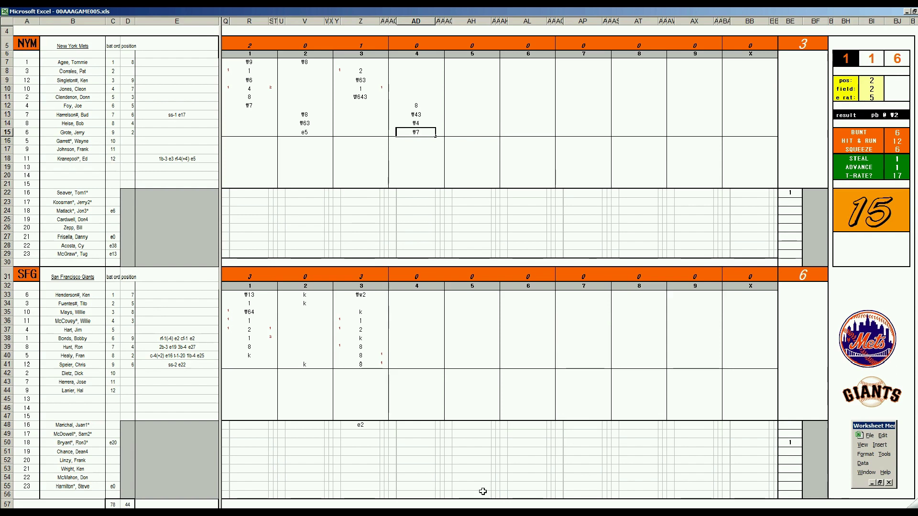
Record a strikeout k in AD42 and set the e rat value to 17
click(419, 375)
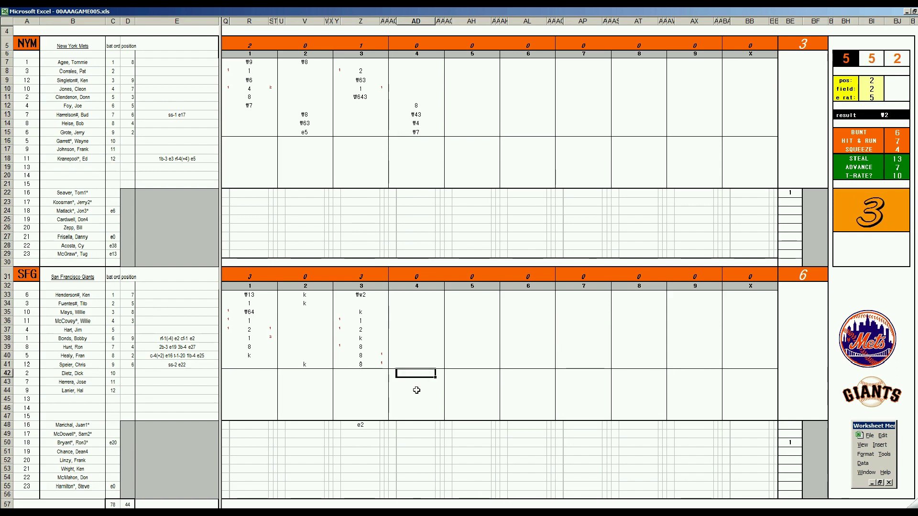
text(k)
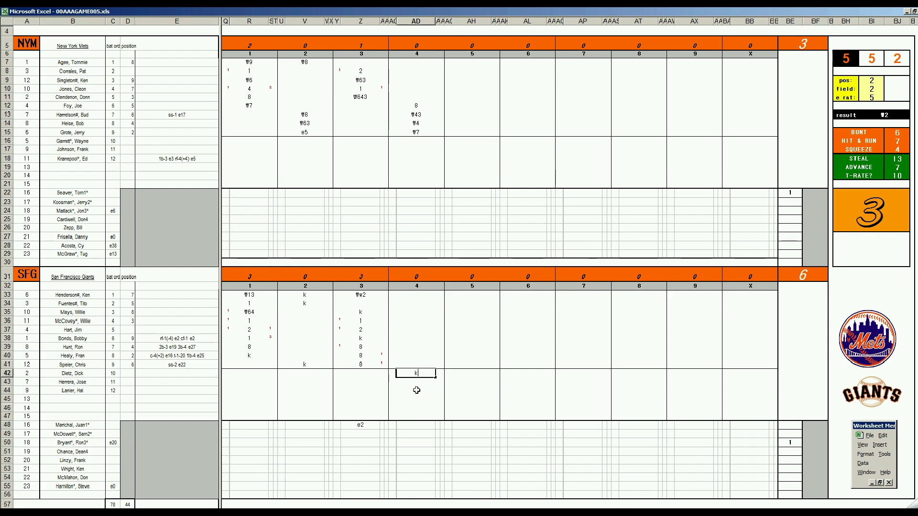
key(Return)
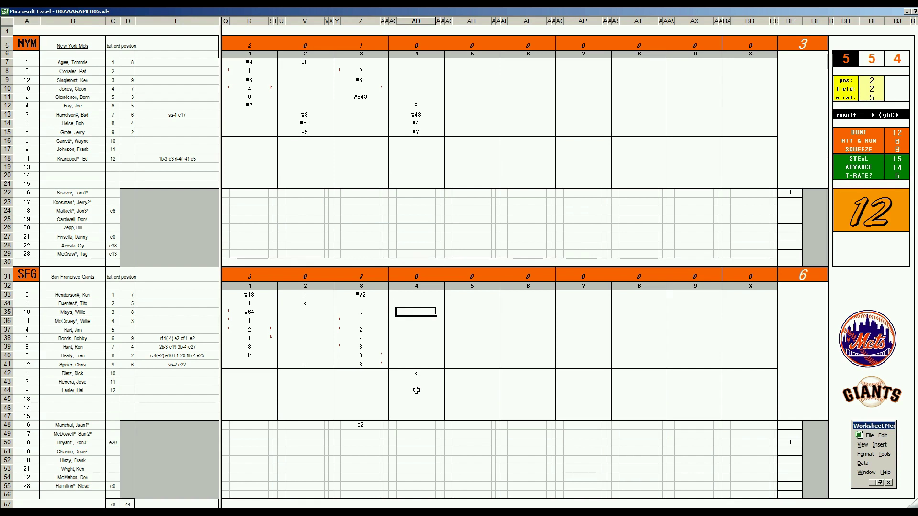
key(ctrl+r)
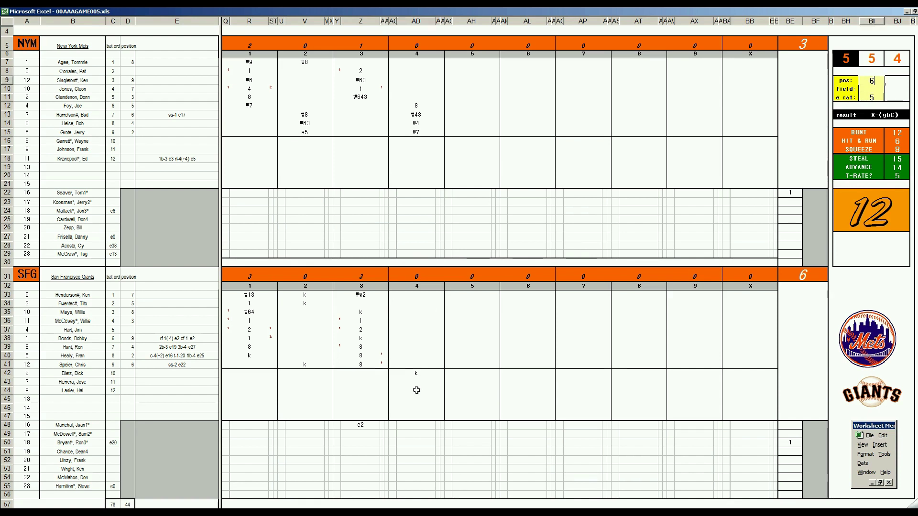
key(Return)
text(17)
key(Return)
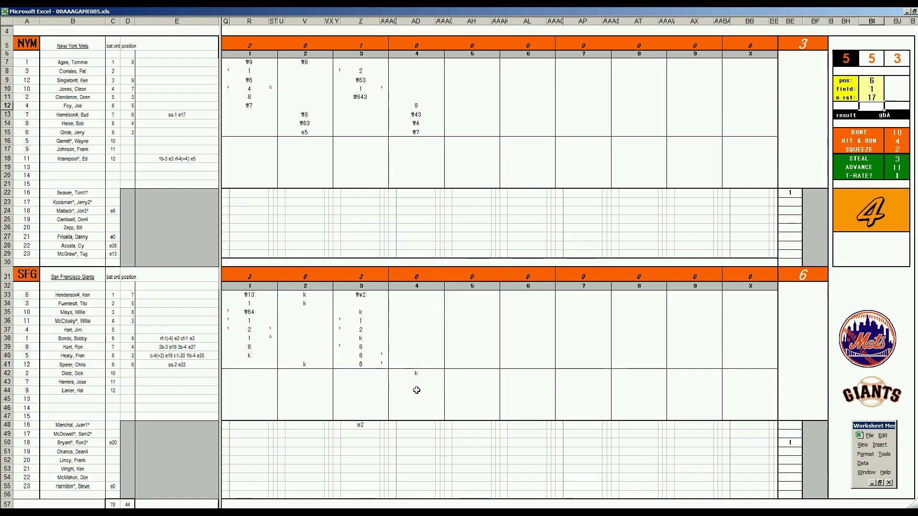
Enter #63 in AD35 and update the rating panel to pos 1, field 2
click(412, 314)
text(#63)
key(Return)
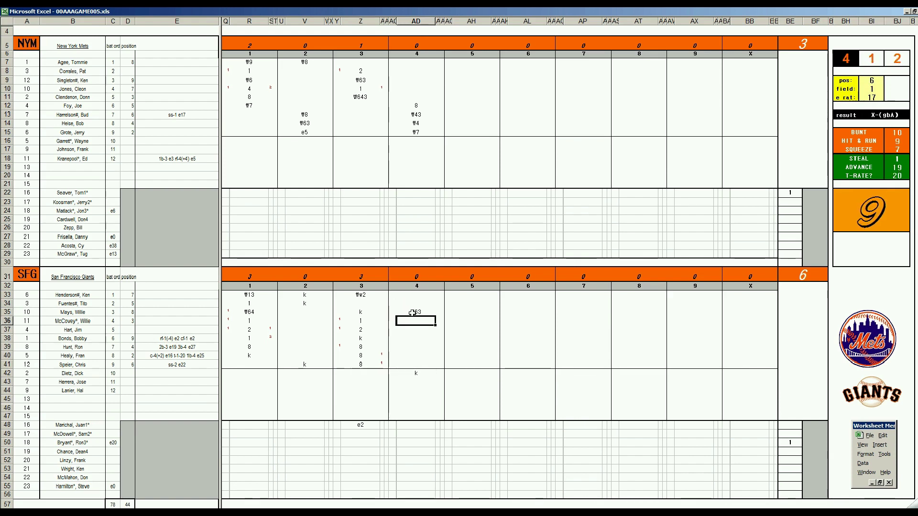
key(ctrl+Home)
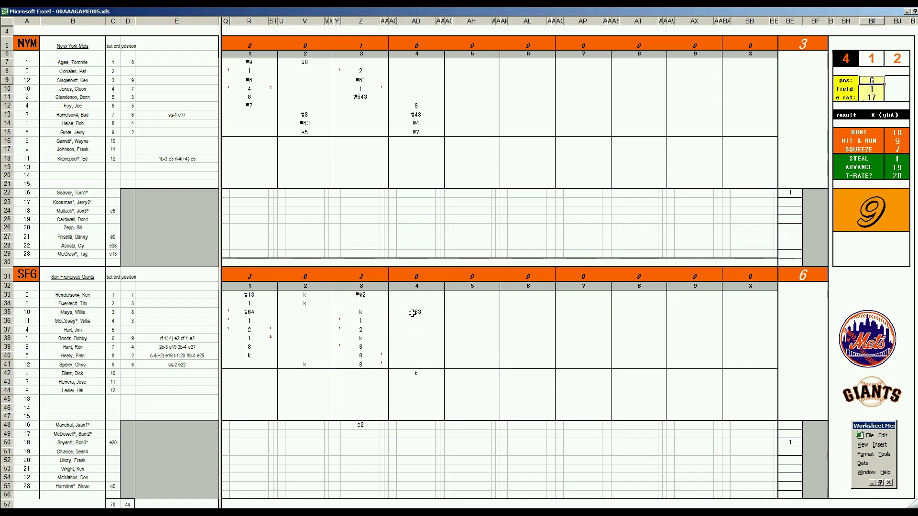
key(Return)
key(Return)
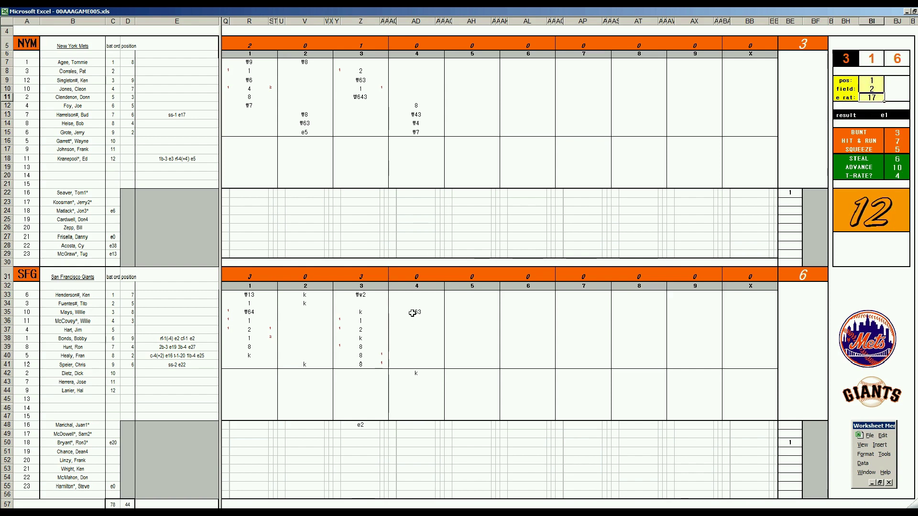
text(1)
key(Return)
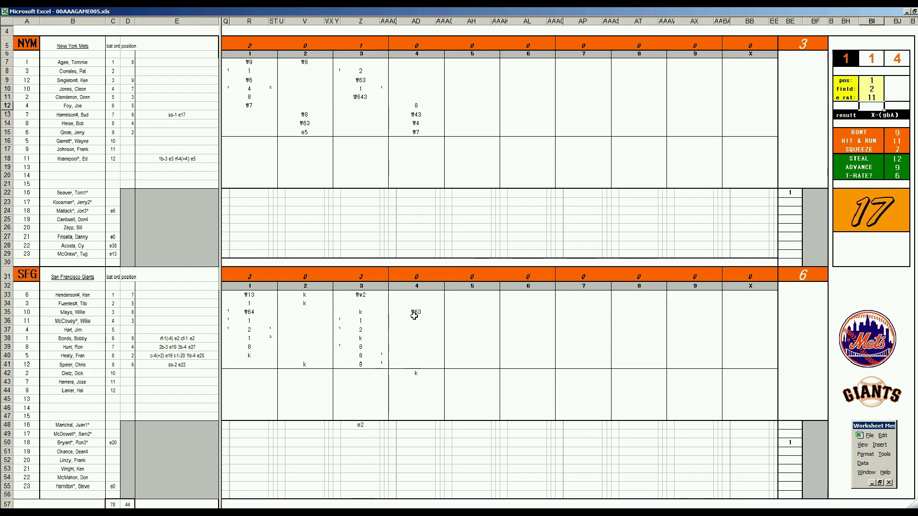
Enter #13 in AD36 and open the Mets' fifth inning with 8 in AH7
click(416, 321)
text(\63)
text(\13)
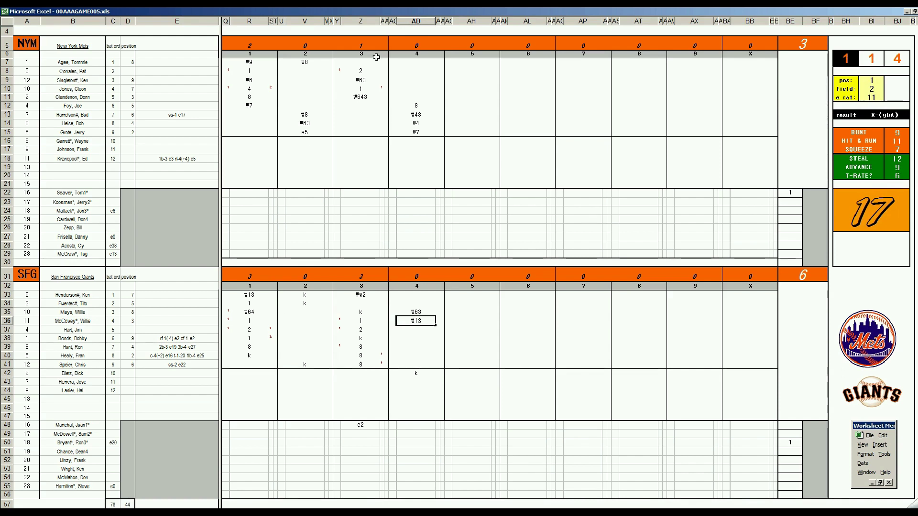
click(474, 64)
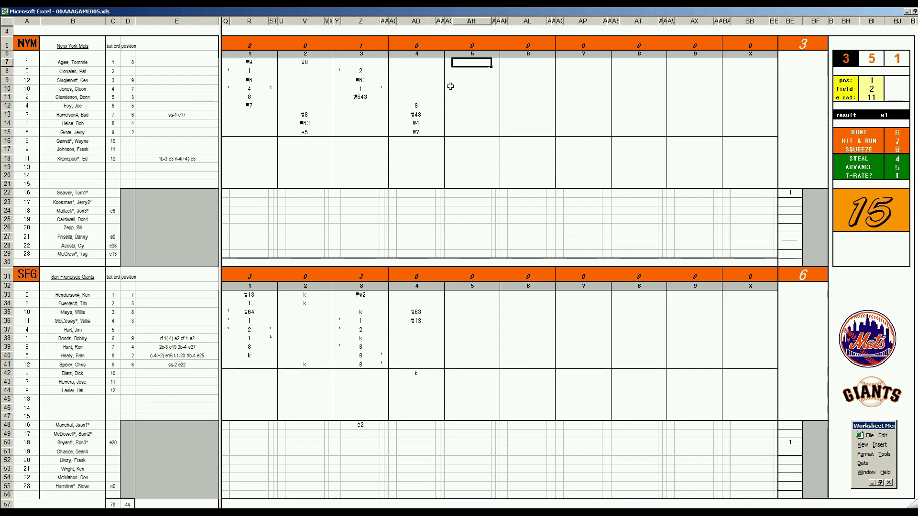
text(8)
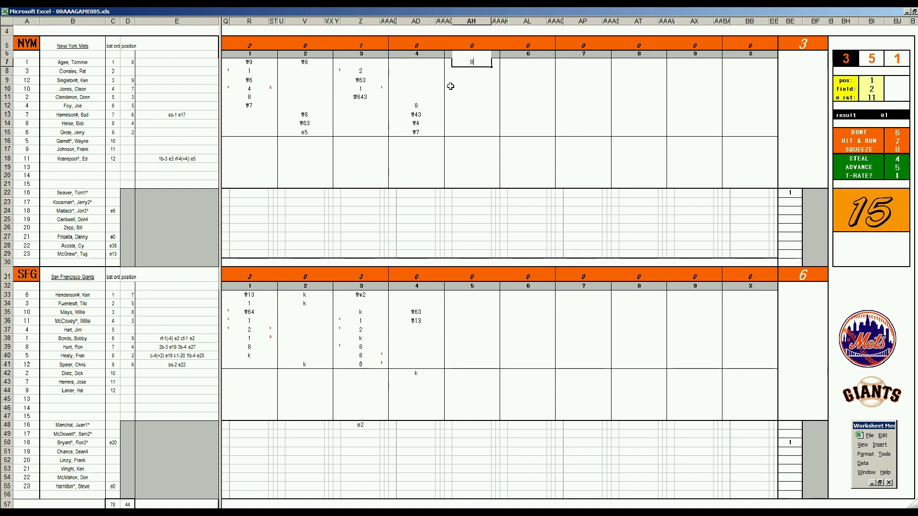
Record the Mets' 5th-inning results 8, k, k and #7 in AH7:AH10, fixing a stray i
key(Return)
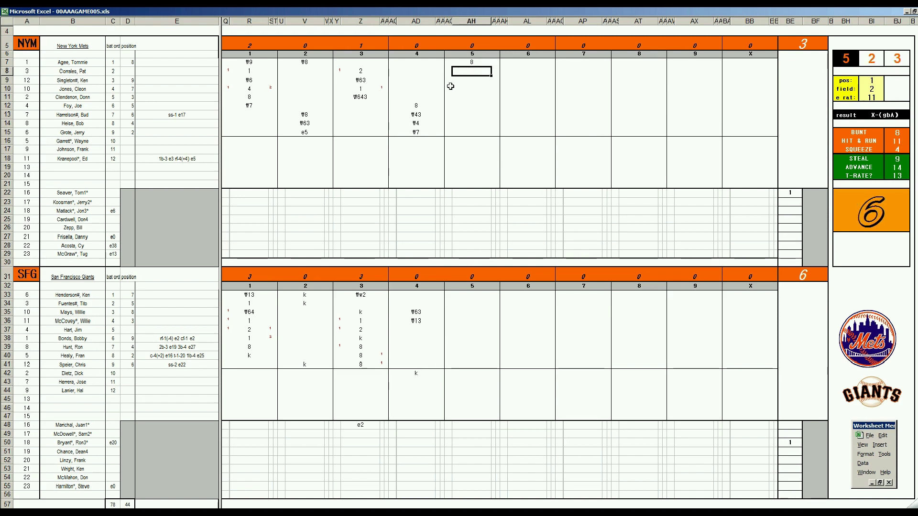
text(k)
key(Return)
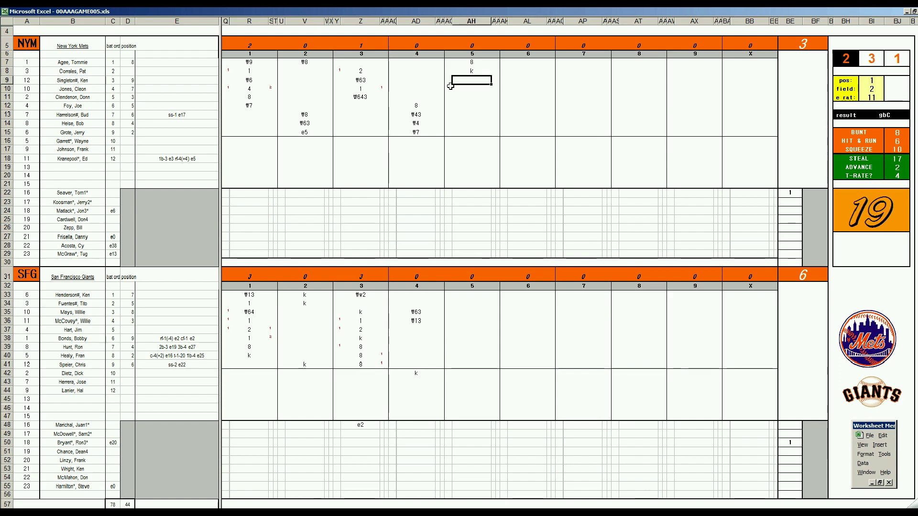
text(ki)
key(BackSpace)
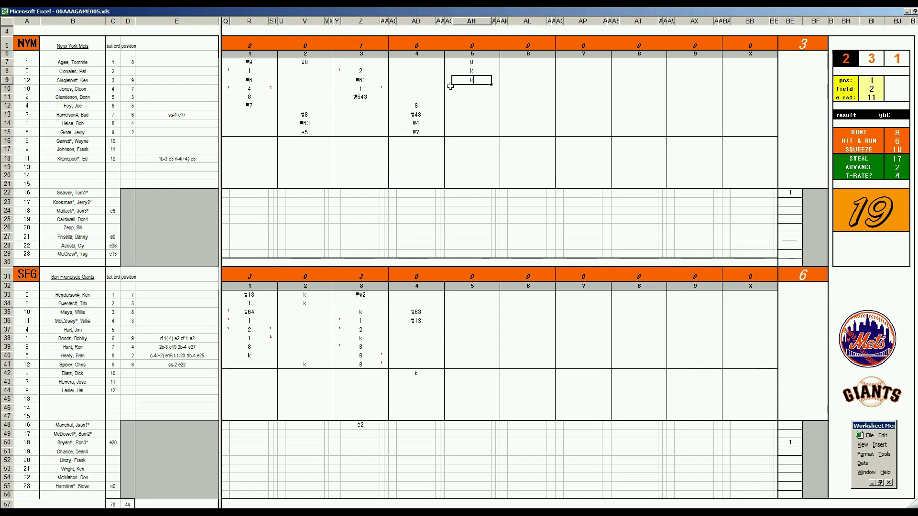
key(Return)
text(#7)
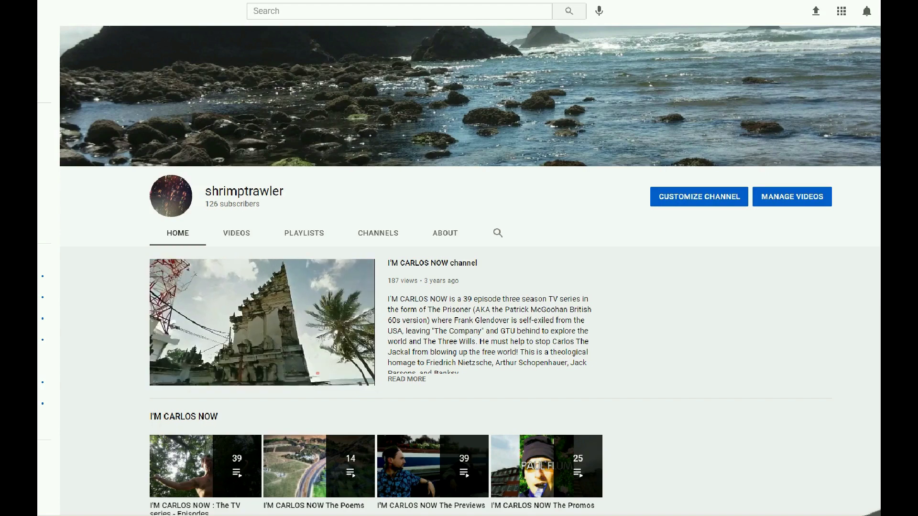
scroll(468, 268, down, 1)
scroll(468, 268, down, 1)
scroll(468, 267, down, 2)
scroll(469, 268, down, 1)
scroll(469, 268, down, 1)
scroll(468, 268, down, 1)
scroll(469, 268, down, 1)
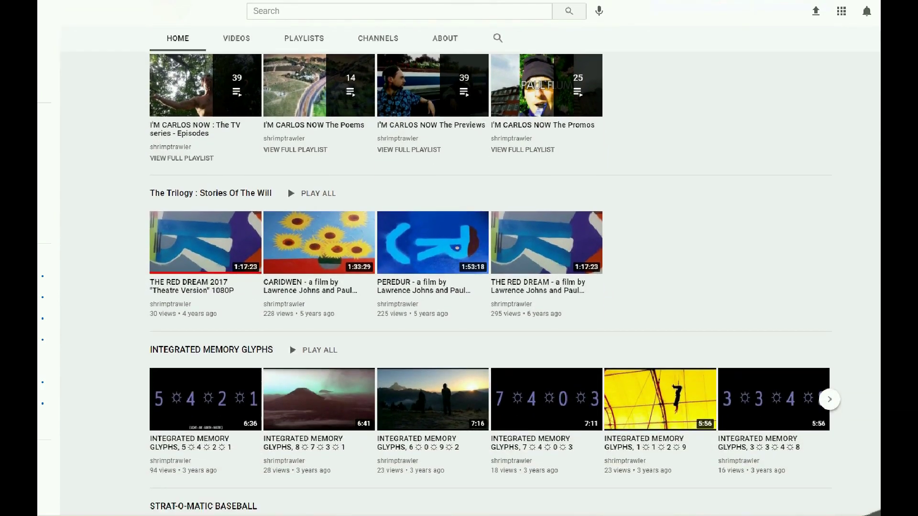
scroll(469, 268, down, 2)
scroll(468, 268, down, 1)
scroll(469, 268, down, 1)
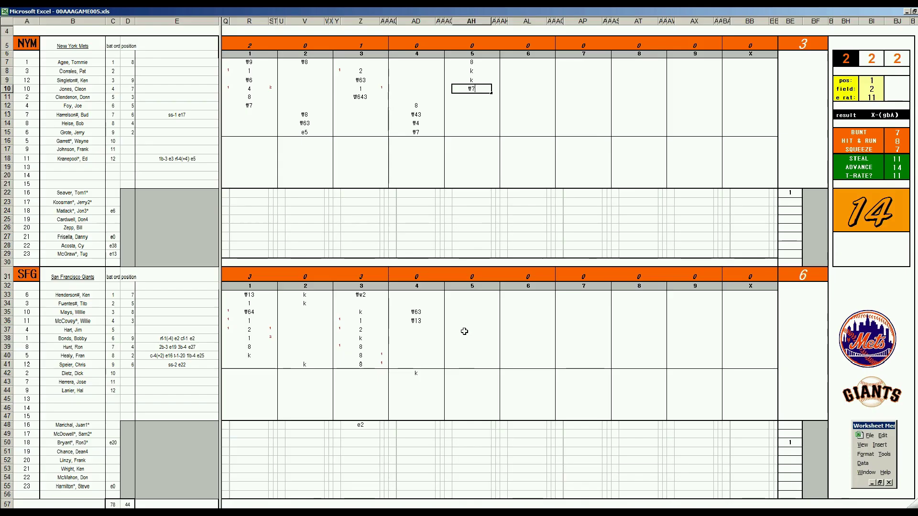
click(464, 330)
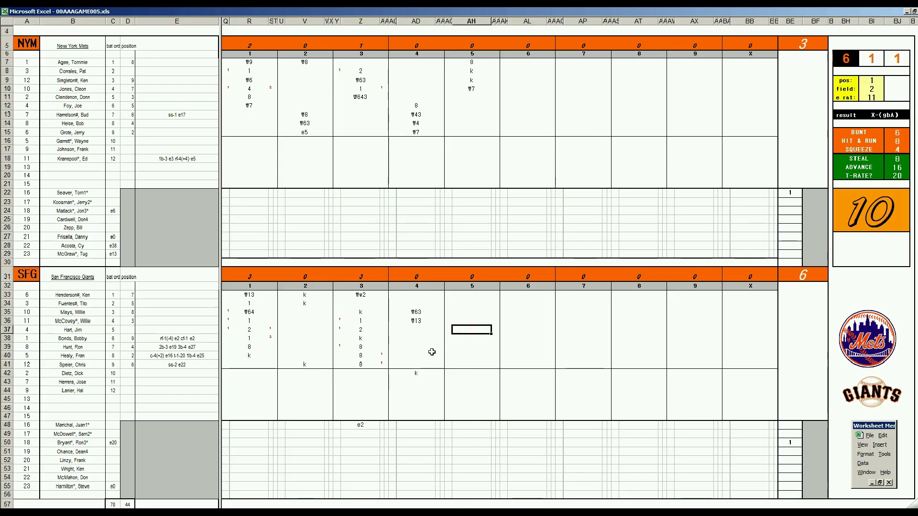
Enter the Giants' 5th-inning outs #13, #63 and #7 in AH37:AH39
text(#13)
key(Return)
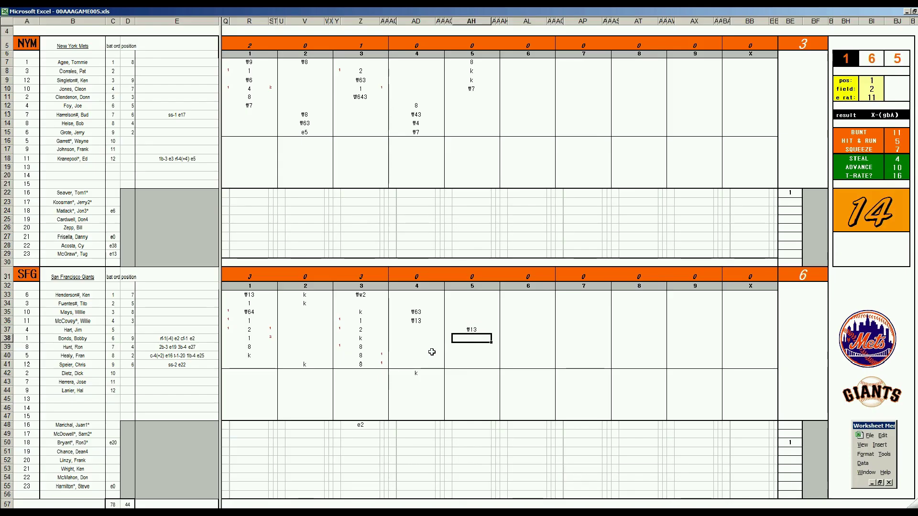
text(#63)
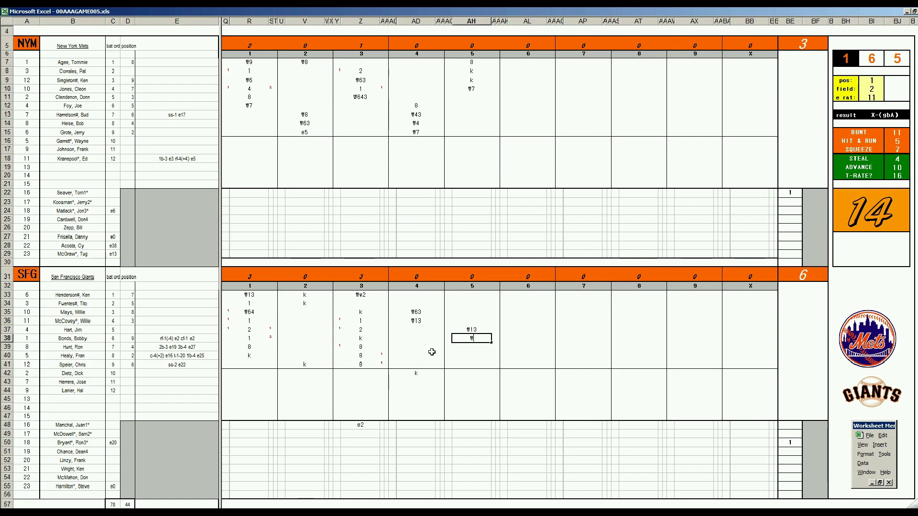
key(Return)
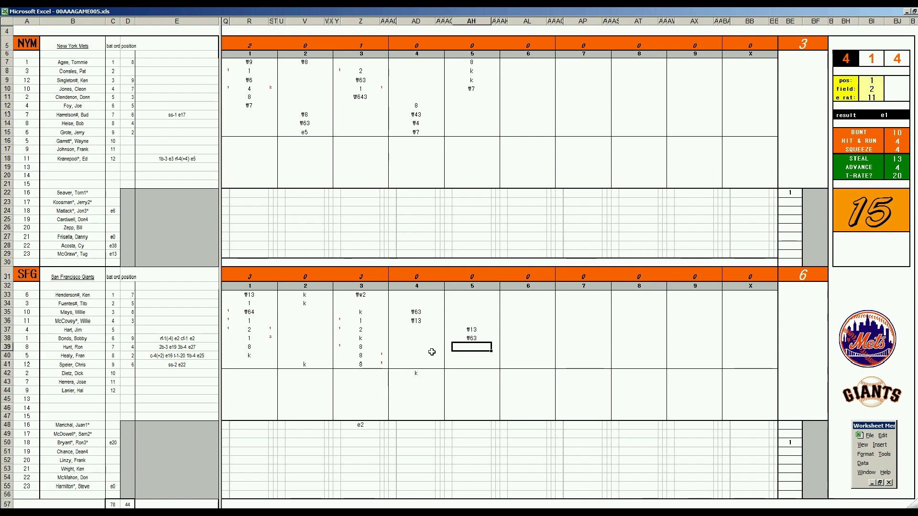
text(#7)
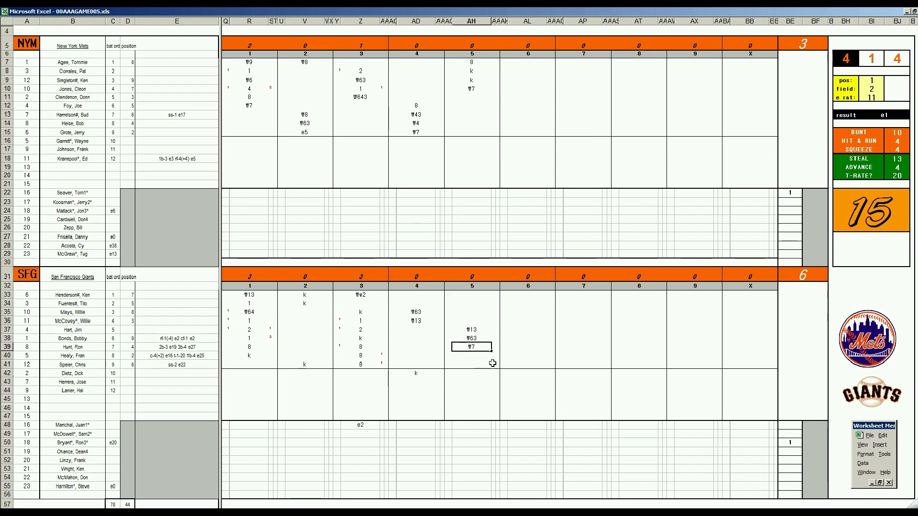
click(514, 96)
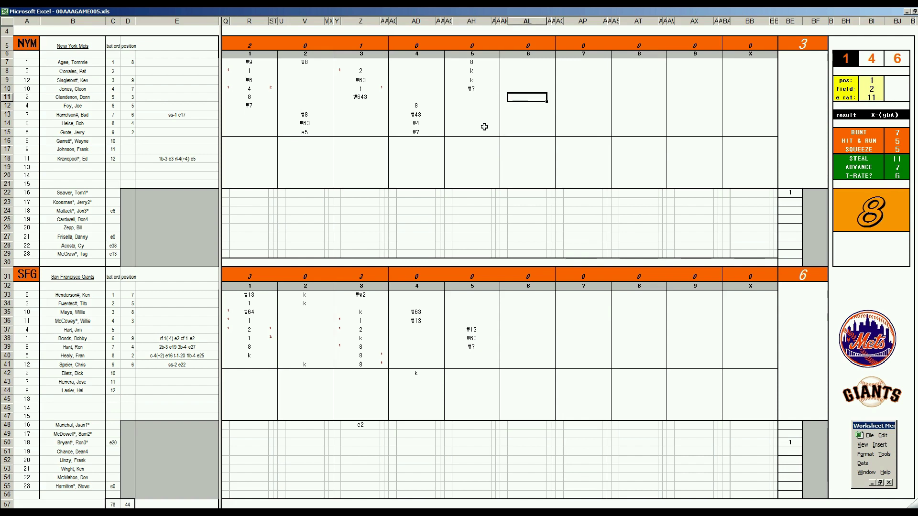
Enter #63 for the Mets' first 6th-inning batter and set the panel position to 6
text(#63)
key(Return)
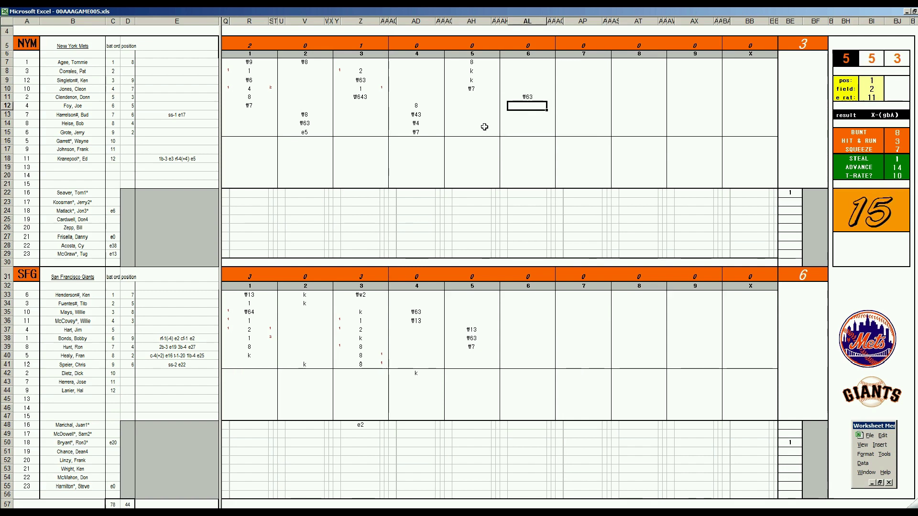
key(Tab)
text(6)
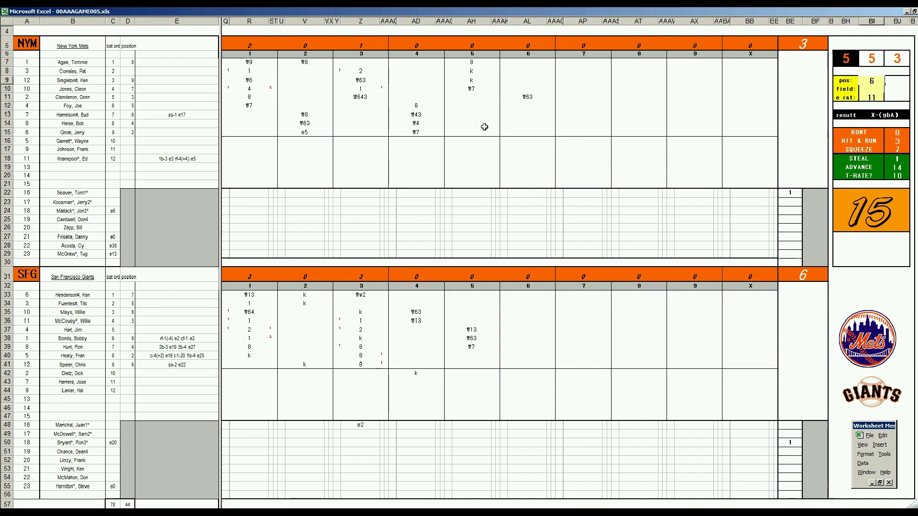
key(Return)
Enter #63 and #7 for the next two Mets batters in AL12 and AL13
click(527, 105)
text(#63)
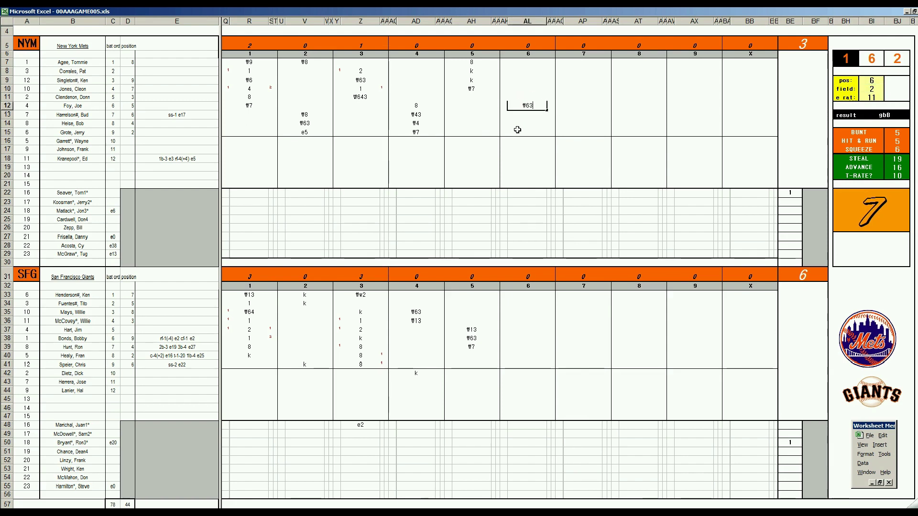
key(Return)
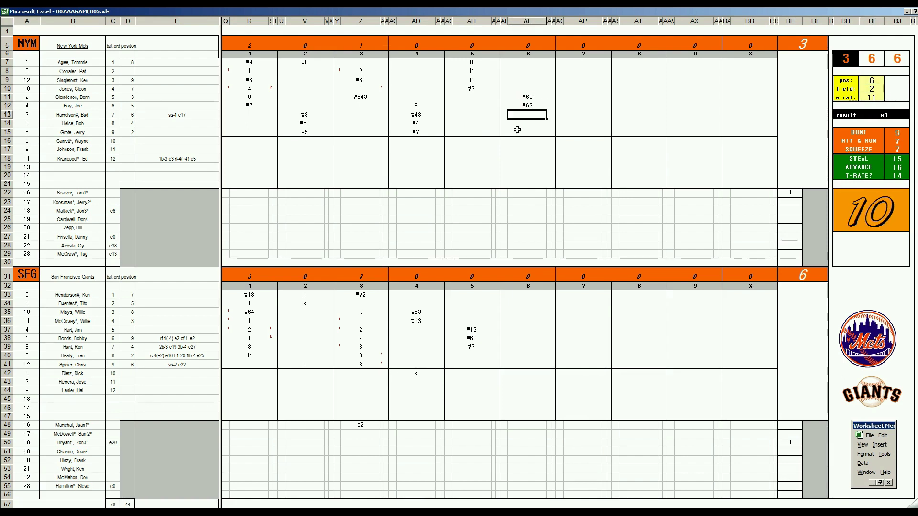
text(#7)
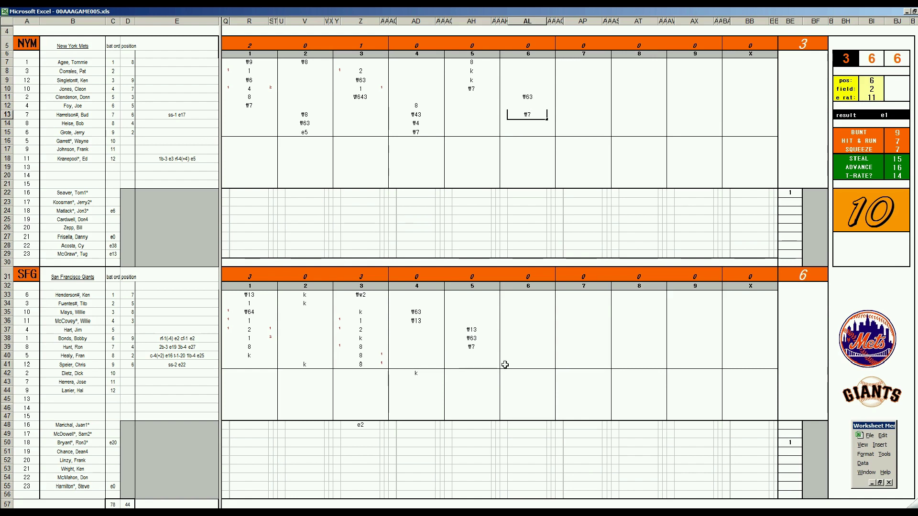
click(519, 354)
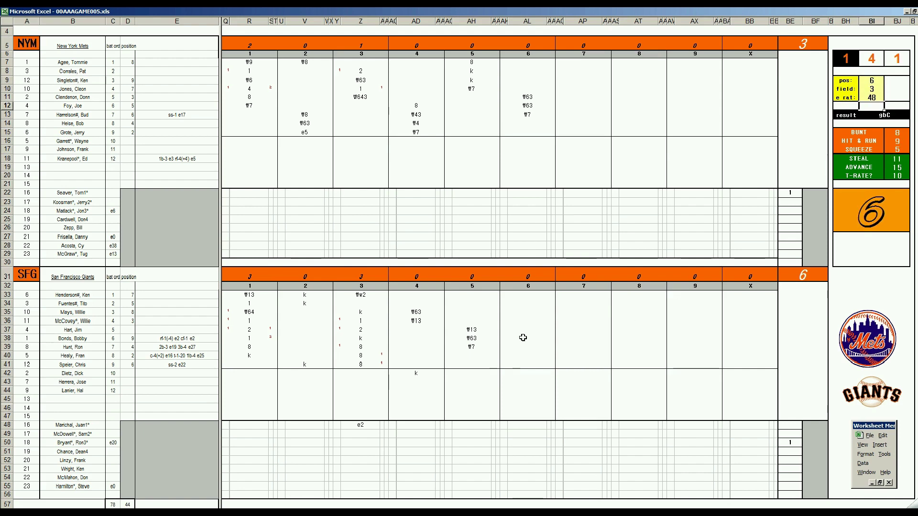
Enter #63 and #7 in AL40–AL41 and #43 in AL33 for the Giants' 6th inning
click(526, 354)
text(#63)
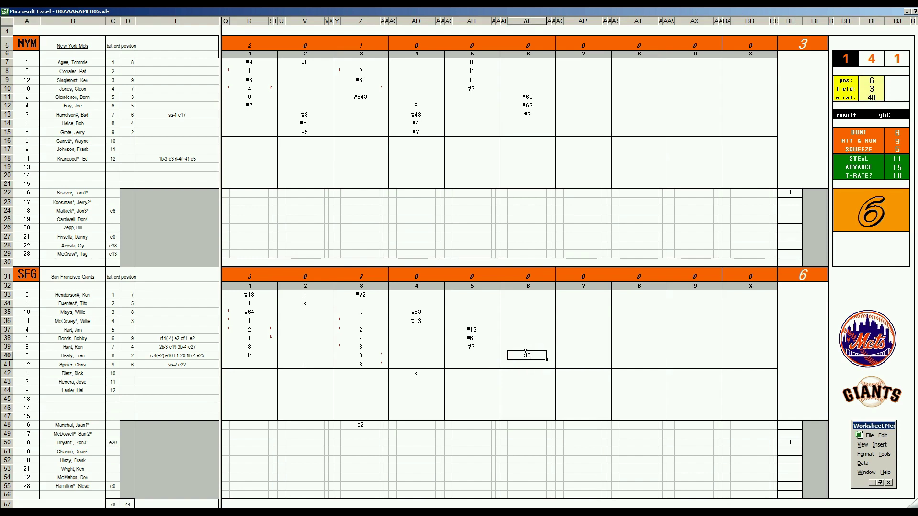
key(Return)
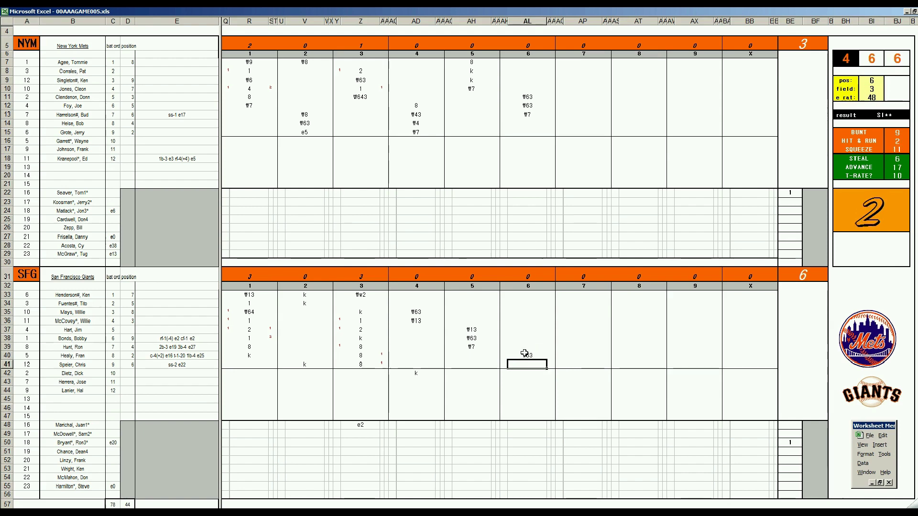
text(#7)
key(Return)
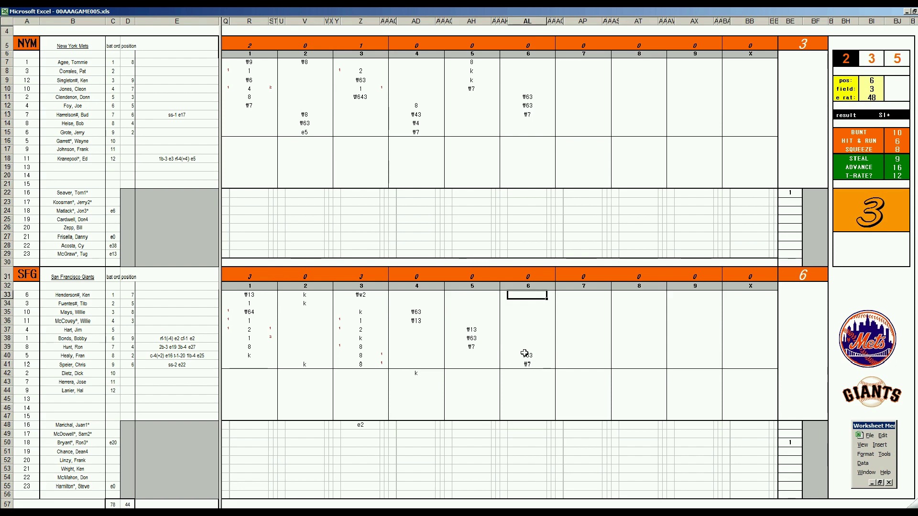
text(#43)
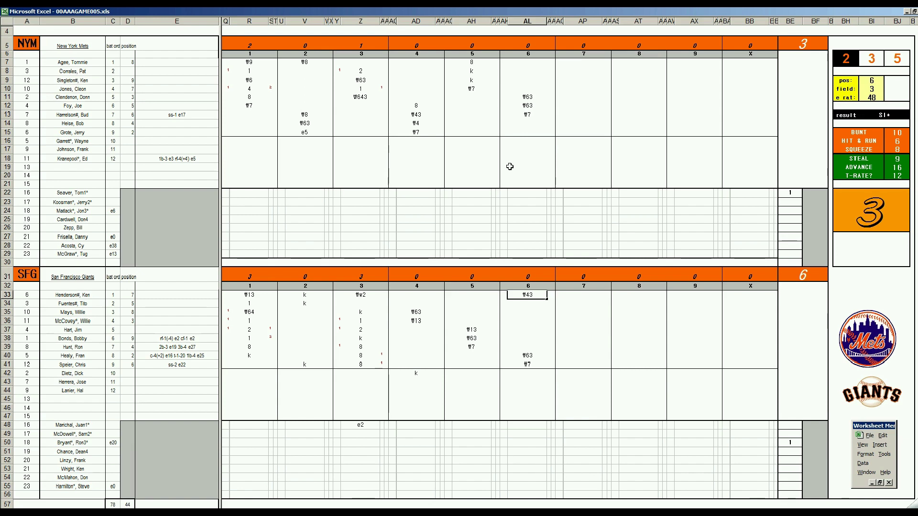
Enter #4 and #9 for the Mets' 7th-inning batters in rows 14 and 15
click(573, 126)
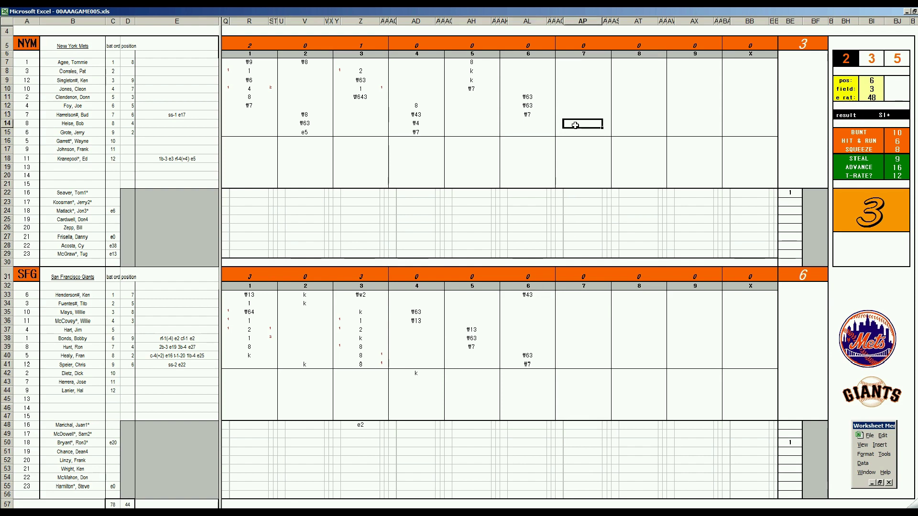
text(#4)
key(Return)
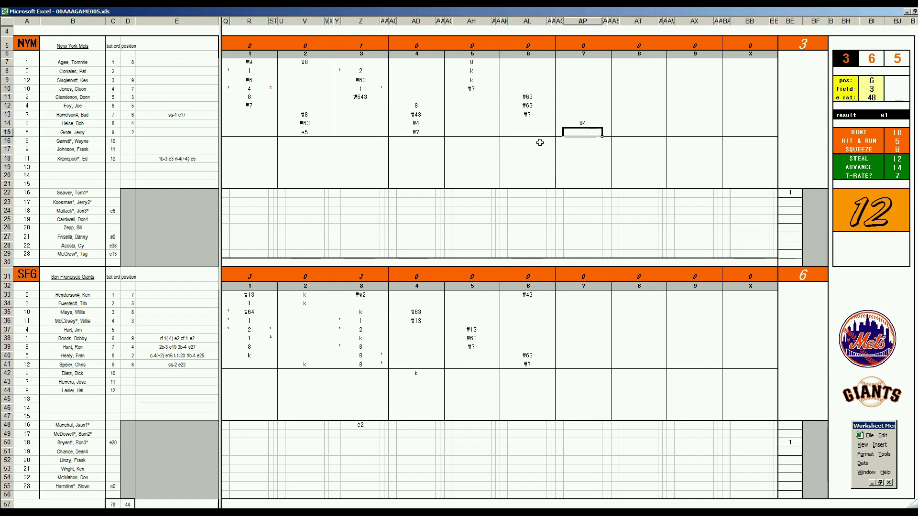
text(#9)
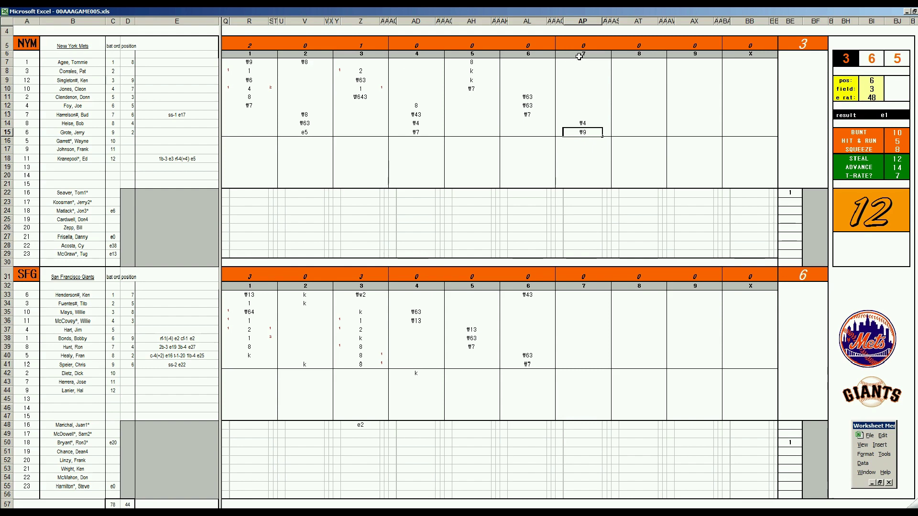
click(584, 61)
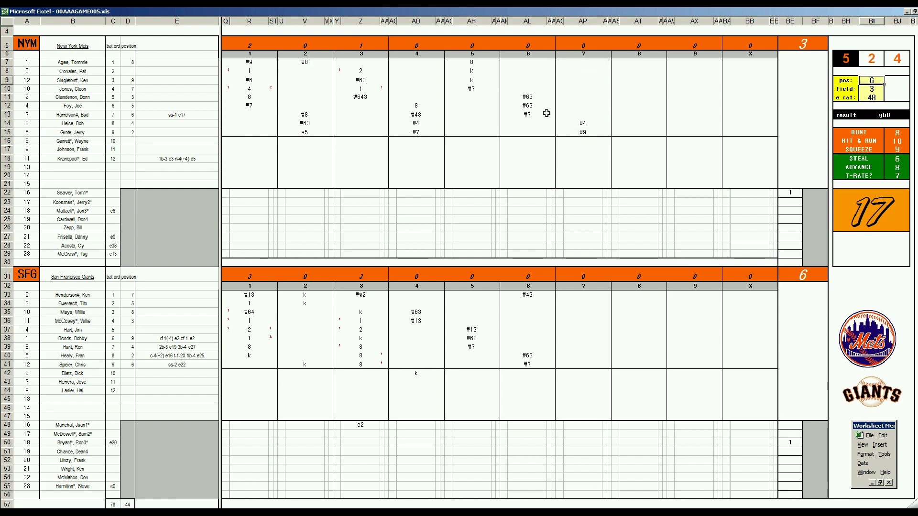
Set position 4 and e rat 19 in the ratings panel, then enter #43 in AP7
text(4)
key(Return)
key(Return)
text(19)
key(Return)
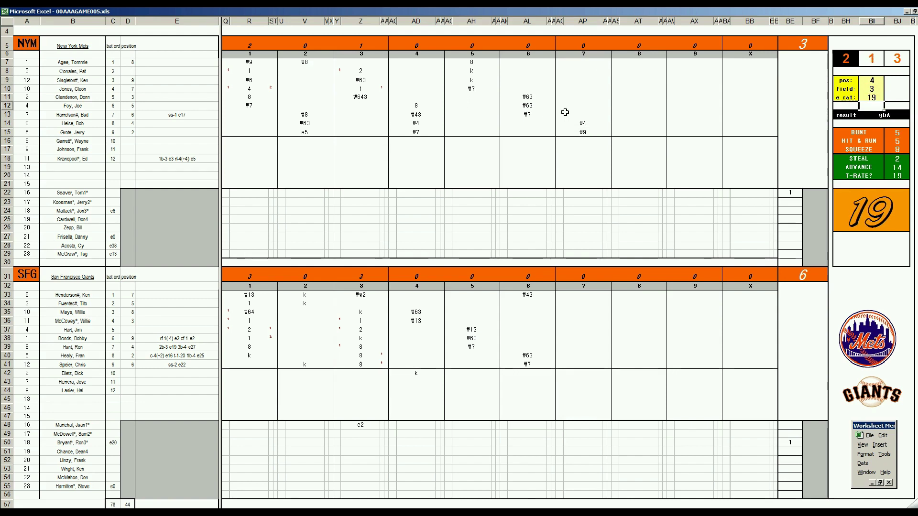
click(587, 63)
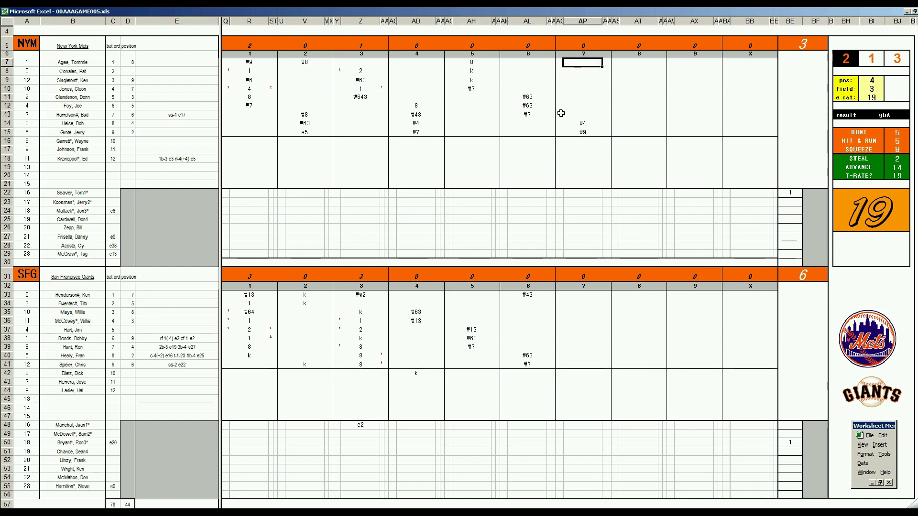
text(#43)
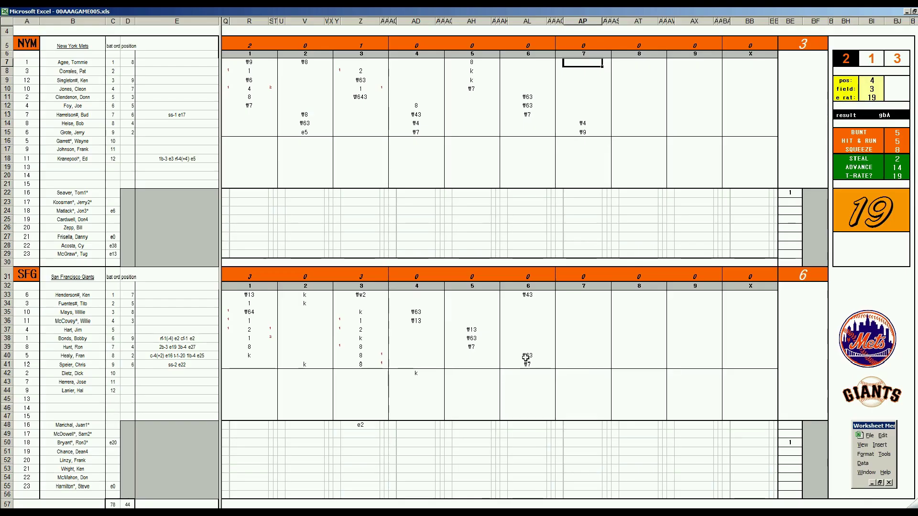
click(575, 303)
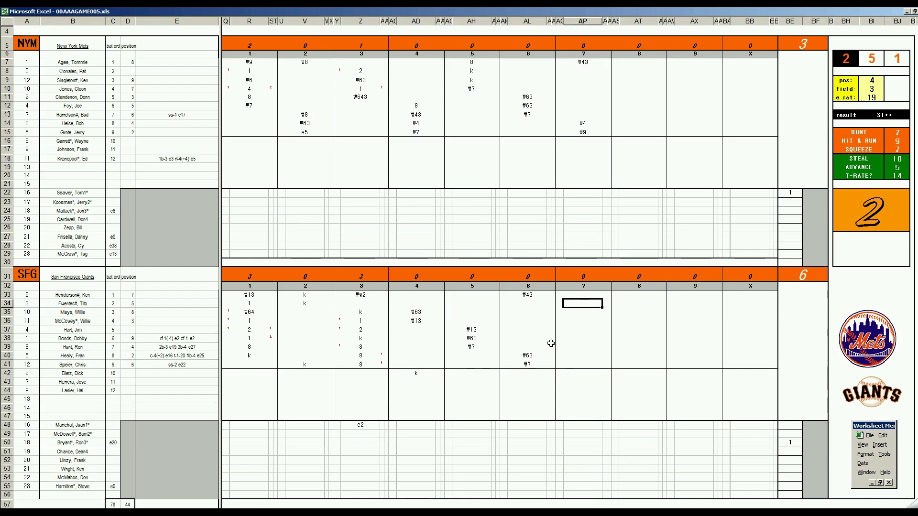
key(Down)
key(Down)
key(Down)
key(Down)
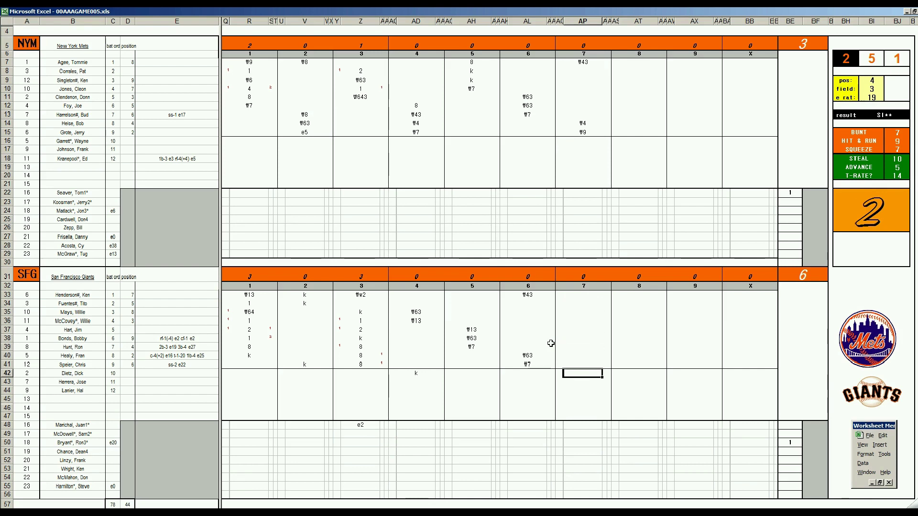
Enter 2 in row 42 and a k in row 35, setting pos 6 and field 3
text(2)
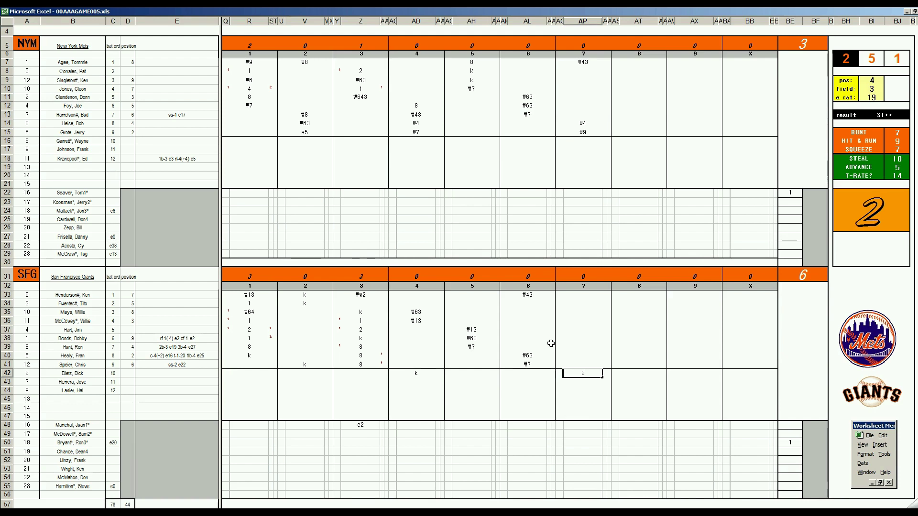
key(Return)
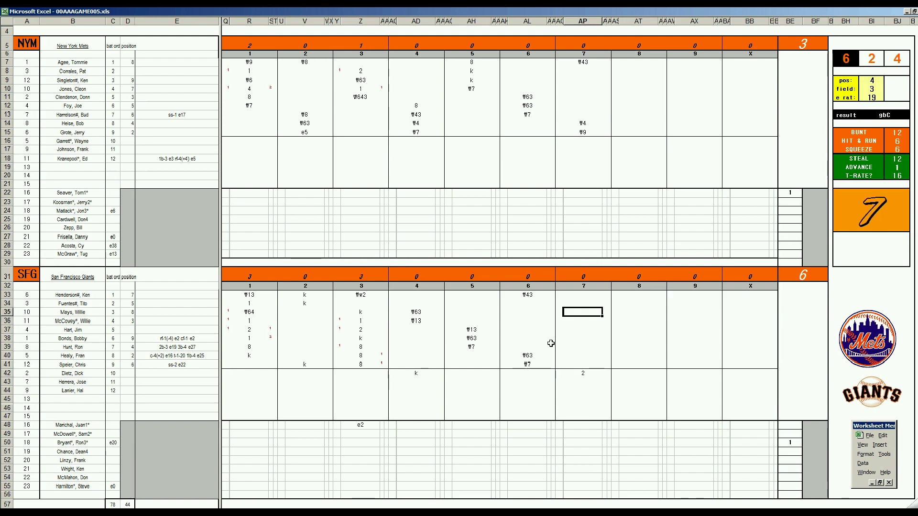
text(k)
key(Return)
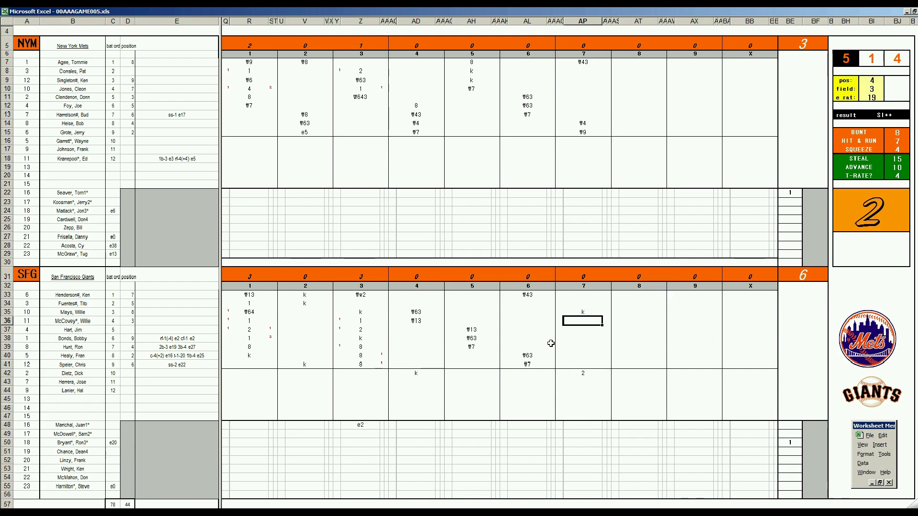
key(Tab)
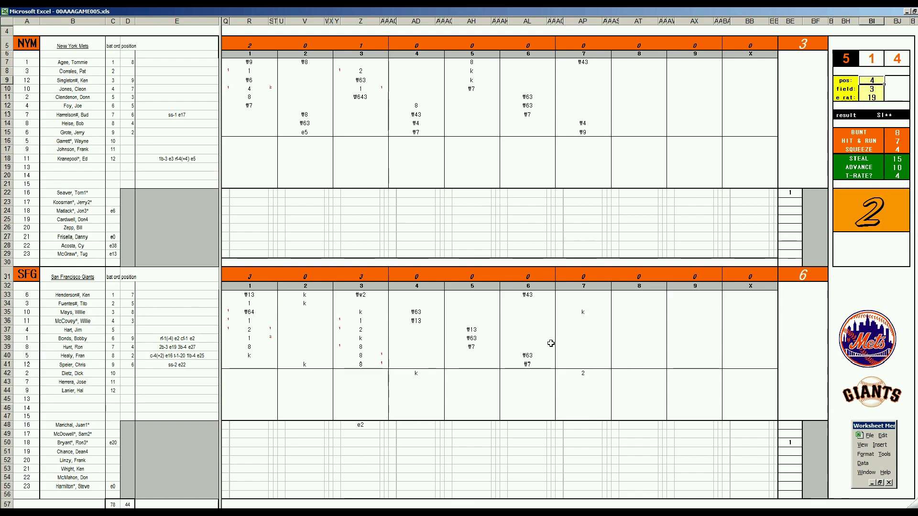
text(6)
key(Return)
text(3)
key(Return)
key(Return)
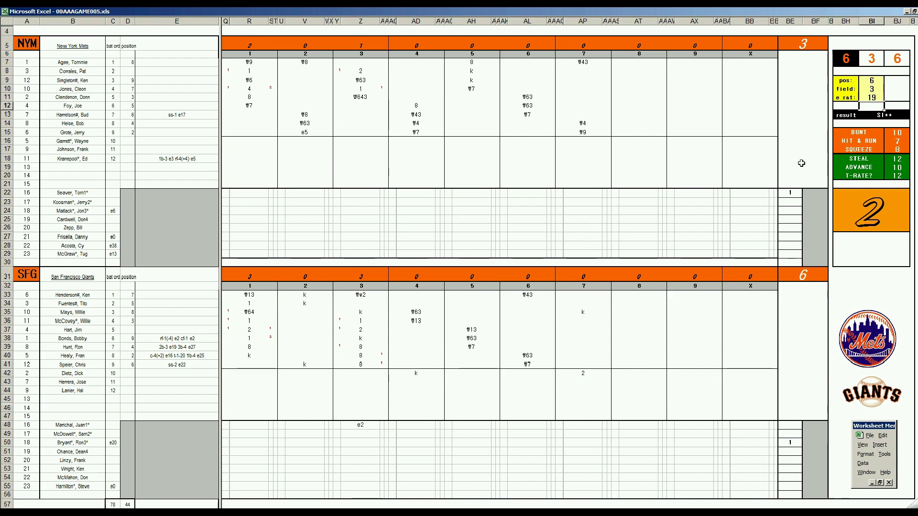
Enter 1 for row 36's batter and add a run mark of 1 in row 42
click(584, 319)
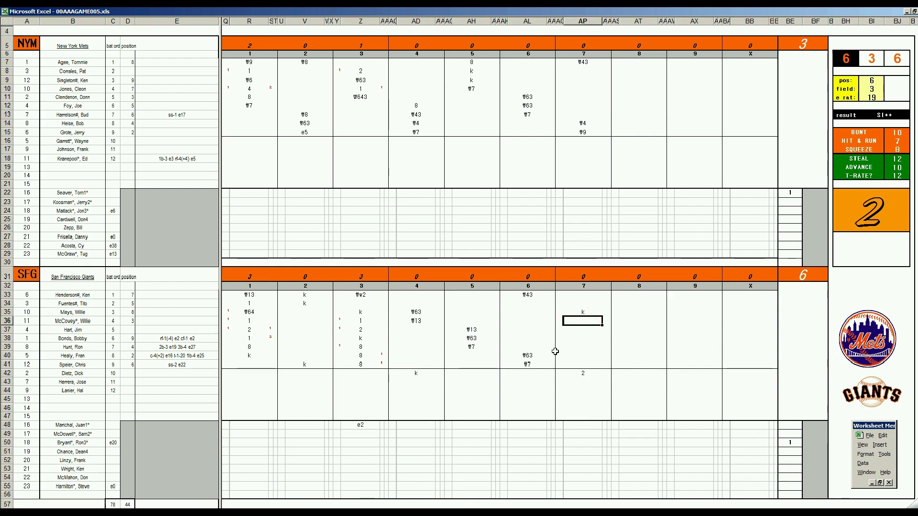
text(1)
key(Return)
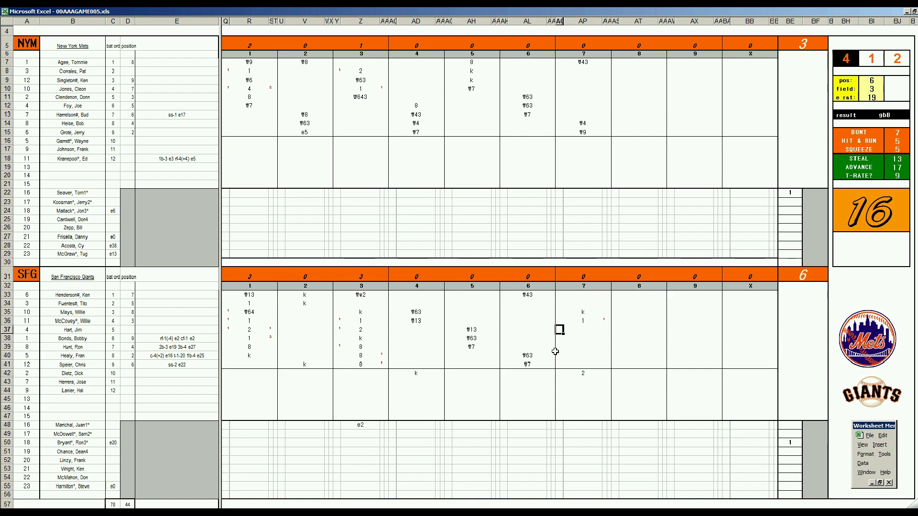
key(Up)
text(1)
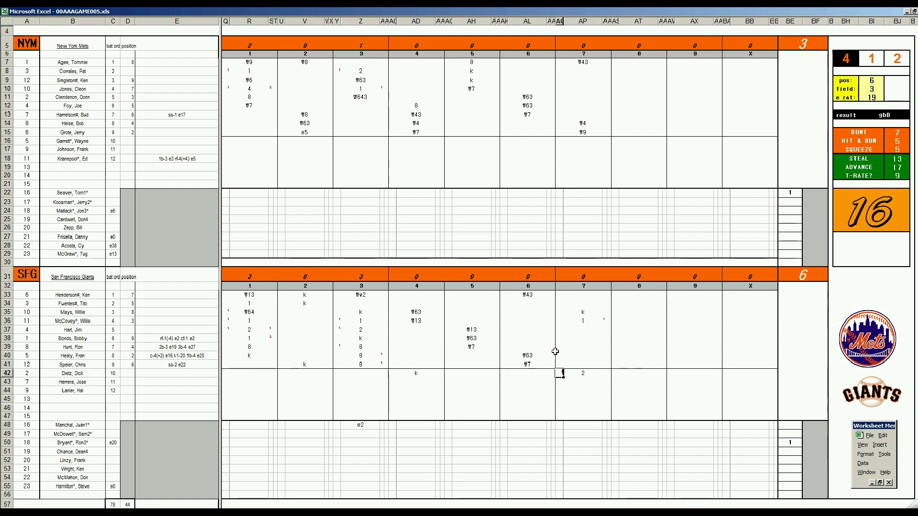
key(Return)
key(Up)
key(Up)
key(Up)
key(Up)
key(Up)
key(Up)
key(Down)
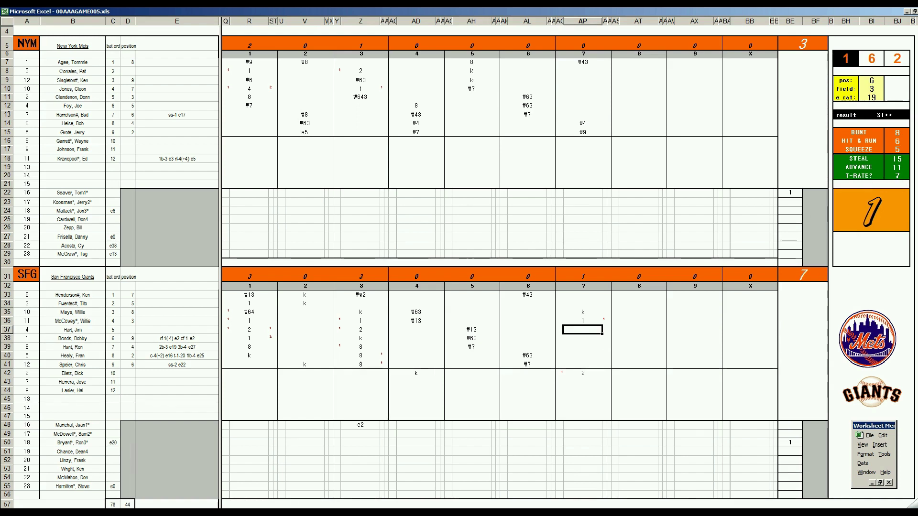
Enter 3 for row 37's batter and add a second run mark of 1
text(3)
key(Return)
text(1)
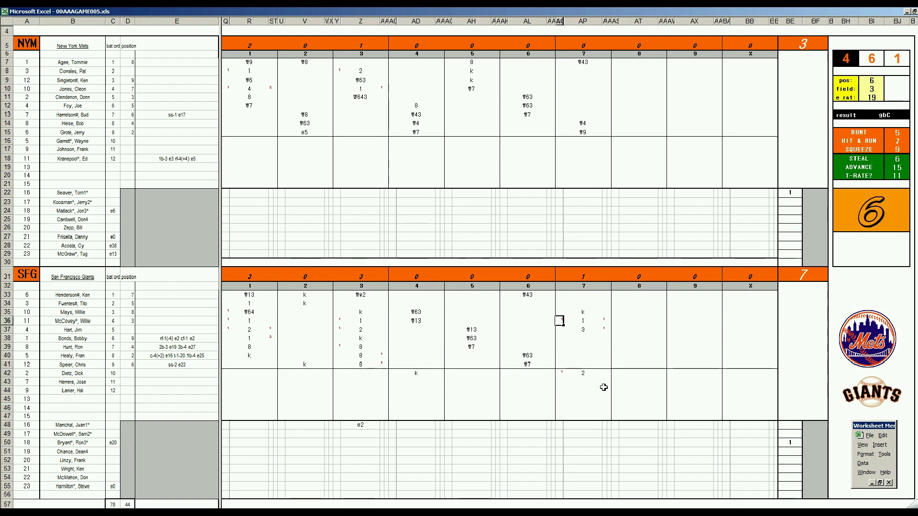
key(Return)
key(Down)
key(Down)
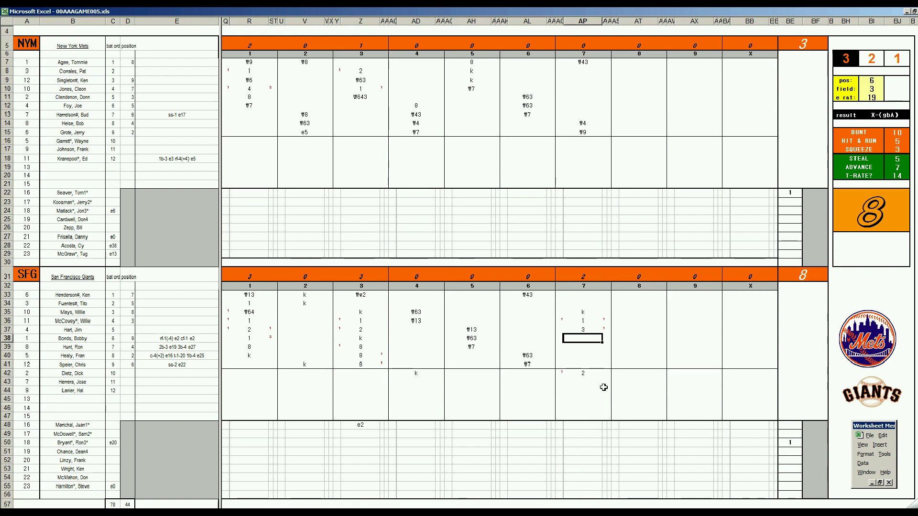
Enter 63, 8 and k for the remaining Giants 7th-inning batters
text(\63)
key(Return)
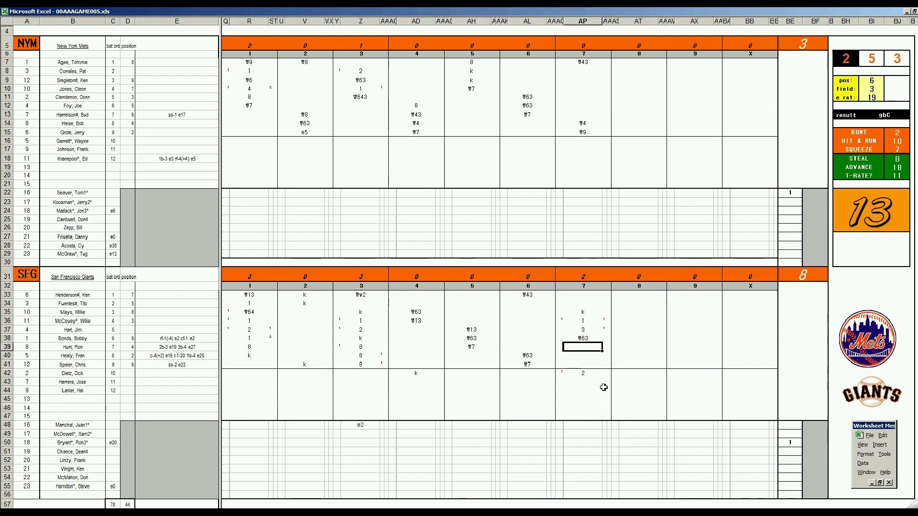
text(8)
key(Return)
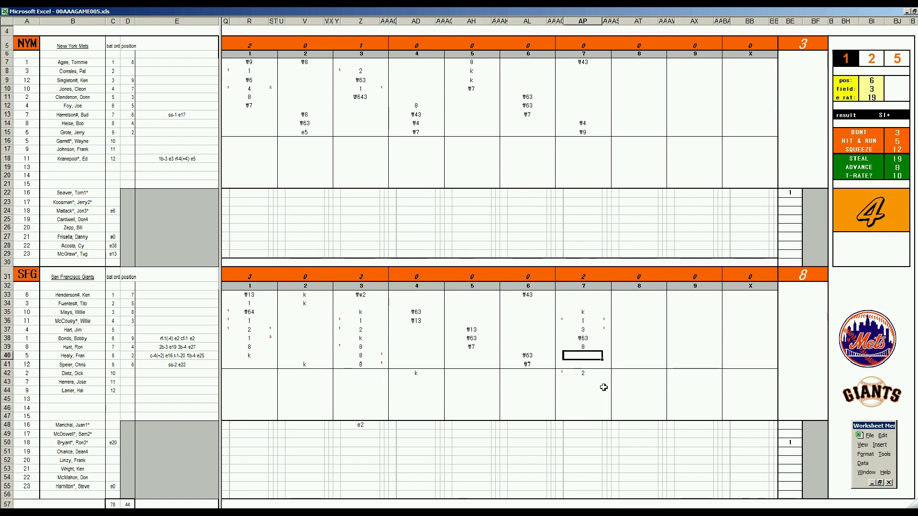
text(k)
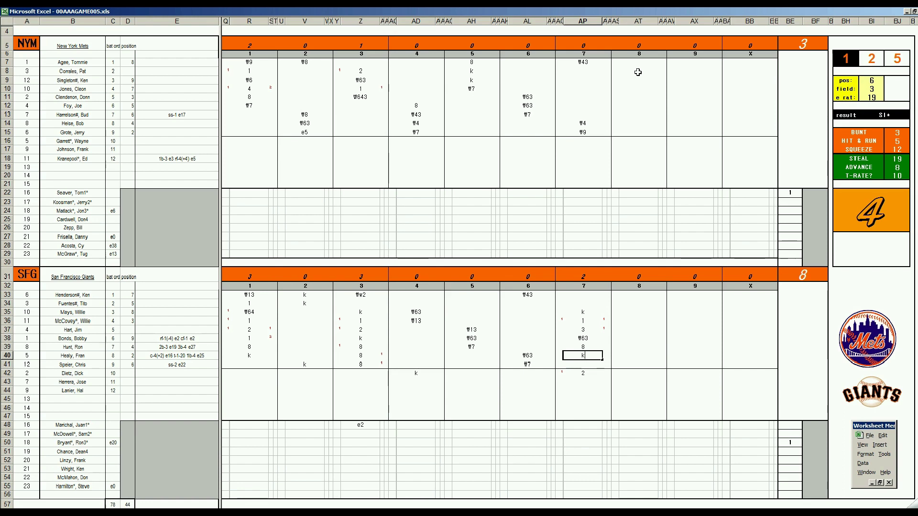
Enter #8 in AT8 for the Mets' first 8th-inning batter, correcting a mistyped 9
click(637, 72)
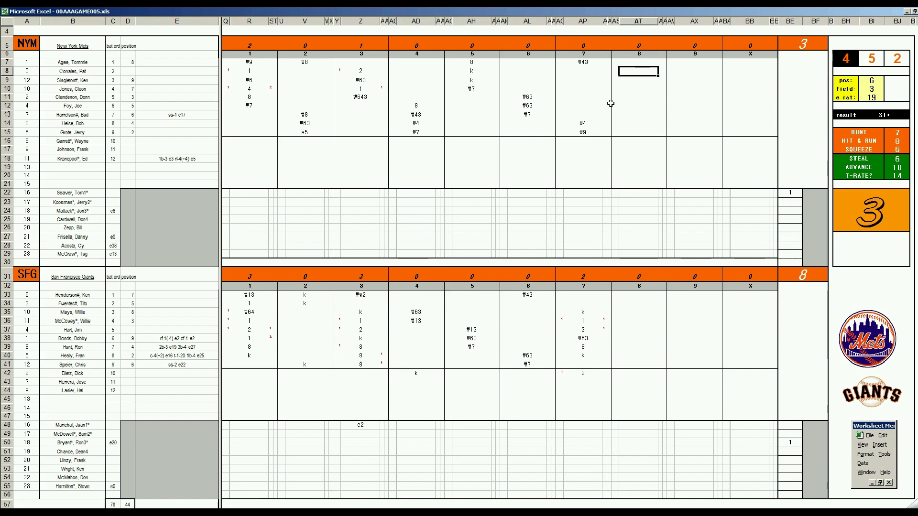
text(#98)
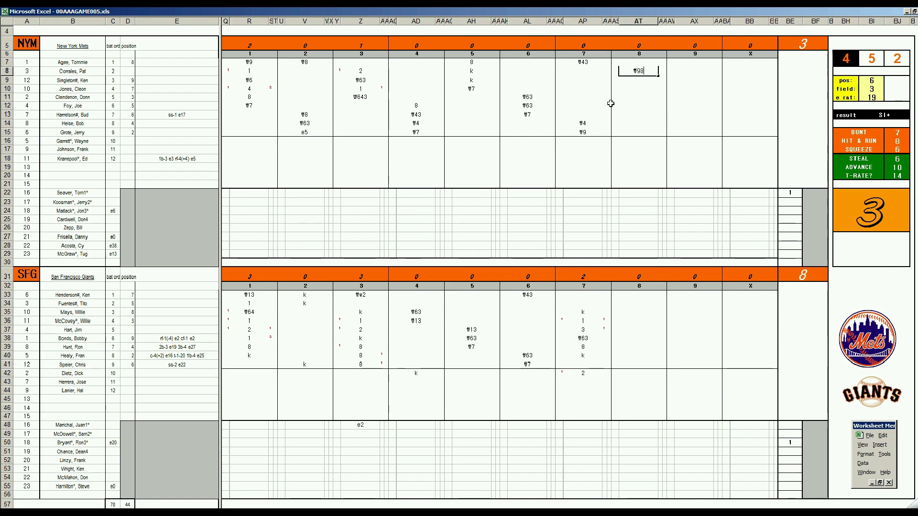
key(BackSpace)
key(BackSpace)
text(8)
key(Return)
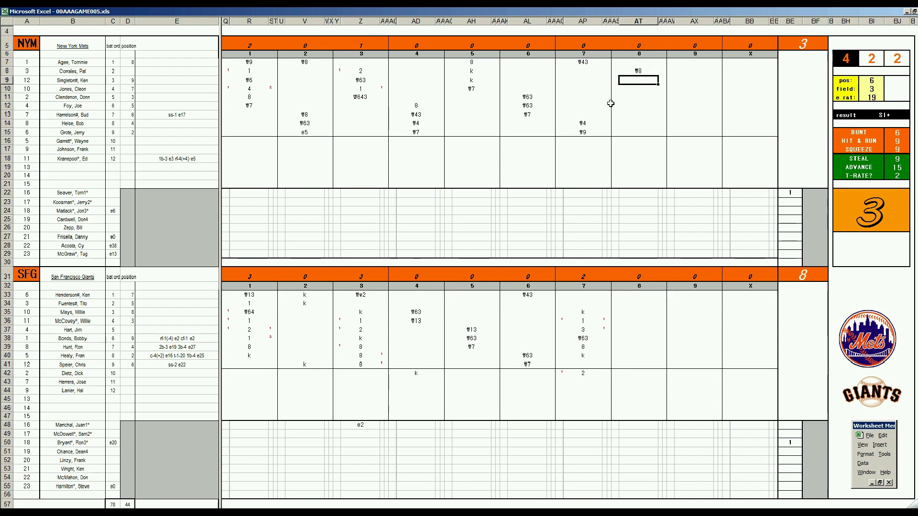
Set the ratings panel to position 8, field 2 and e rat 10
key(Tab)
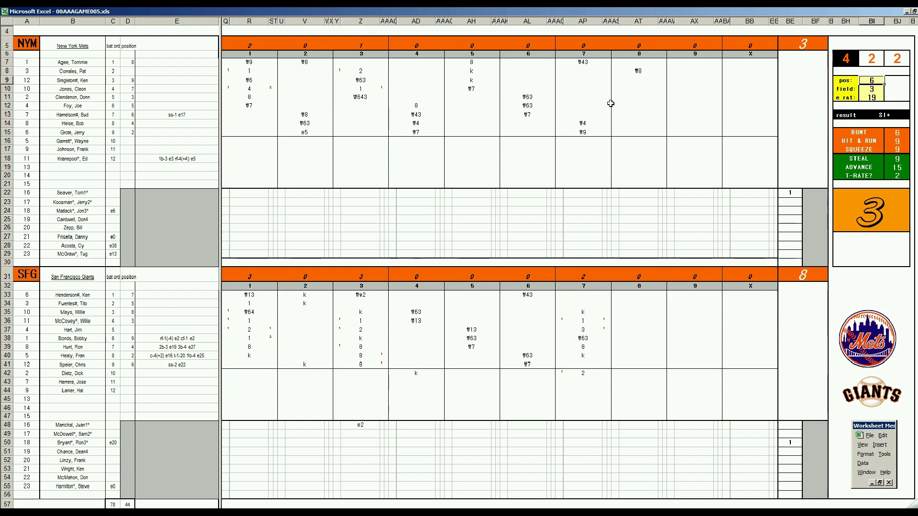
text(8)
key(Return)
text(2)
key(Return)
text(10)
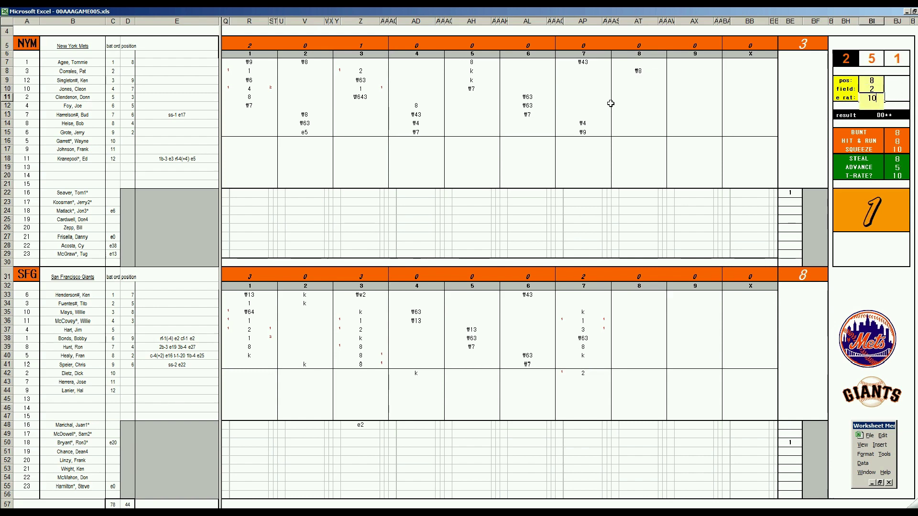
key(Return)
Enter #8 in AT9 and #6 in AT10
click(641, 83)
text(#8)
key(Return)
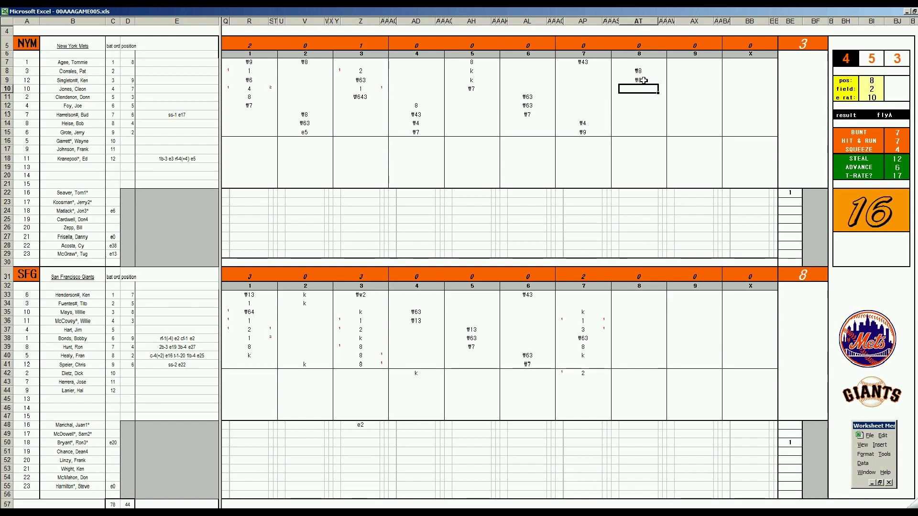
text(#6)
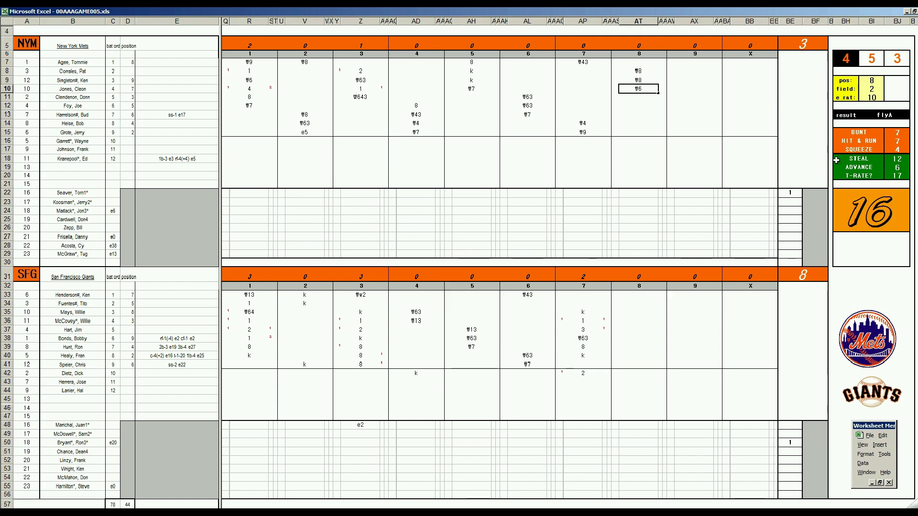
Log 7 as the starter's last inning and 8 as the reliever's entry inning in the pitching section
click(818, 191)
text(7)
key(Return)
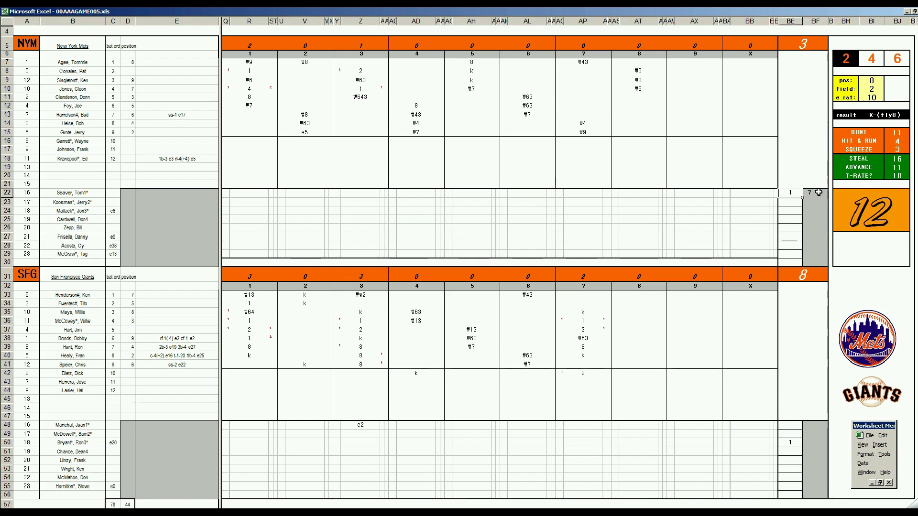
key(Down)
key(Down)
text(8)
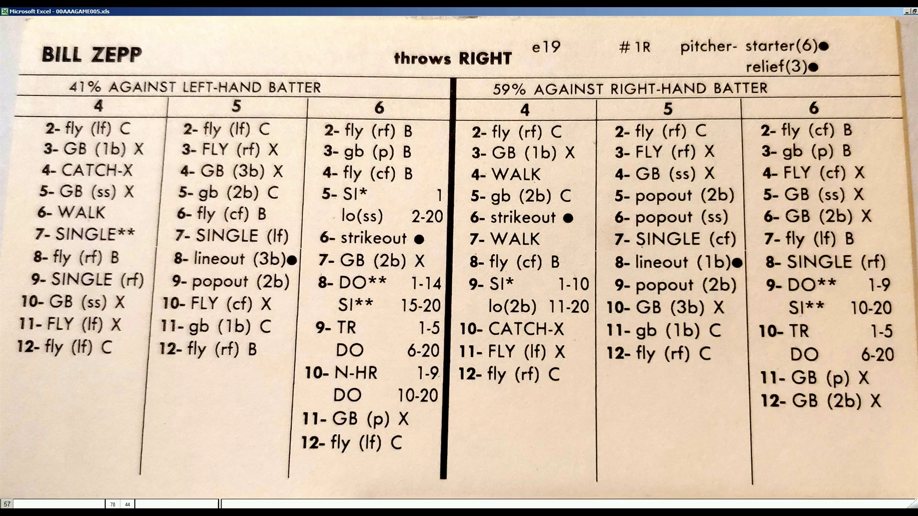
click(819, 193)
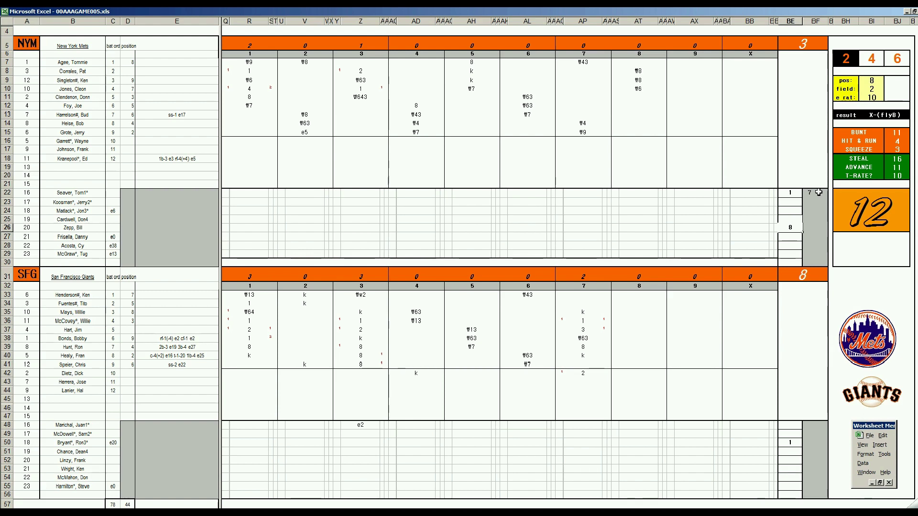
key(Left)
key(Left)
key(Left)
key(Left)
key(Left)
key(Left)
key(Left)
key(Left)
key(Left)
Enter #63 in AT41 for the Giants' 8th inning and set error rating 9
click(631, 365)
text(#63)
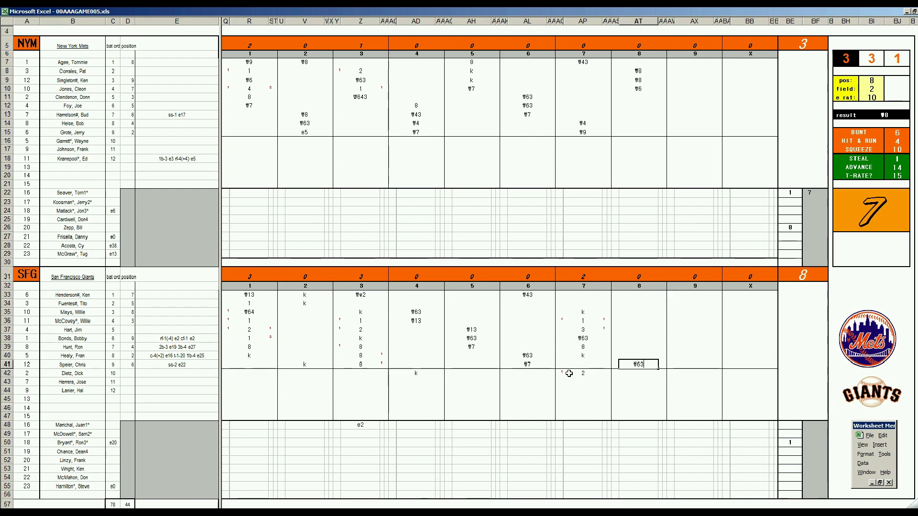
key(Return)
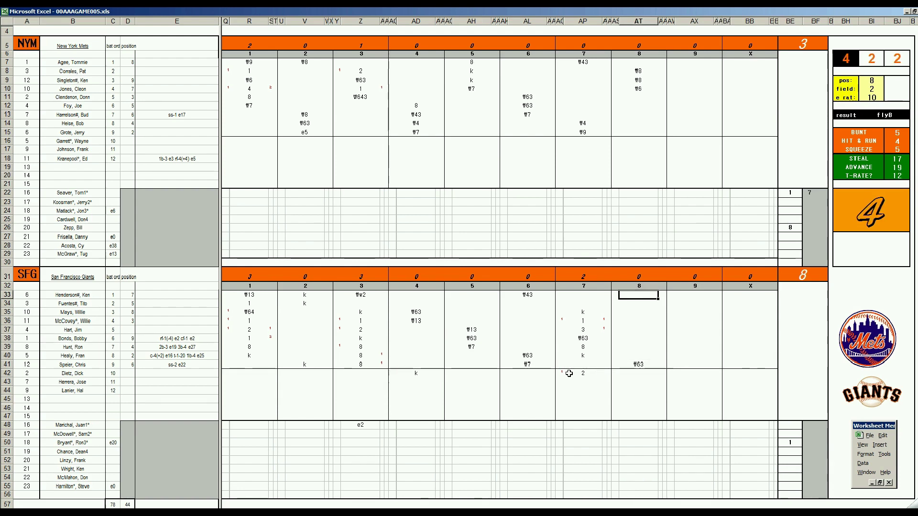
key(F9)
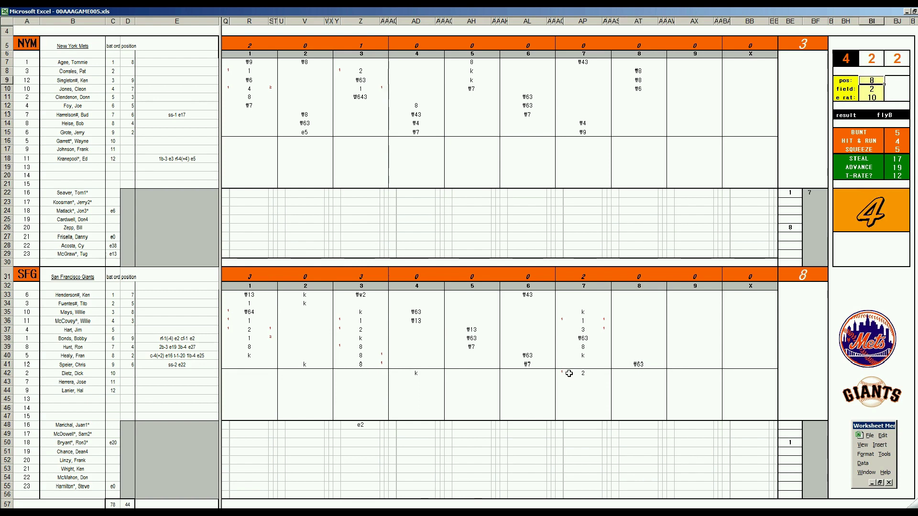
key(Return)
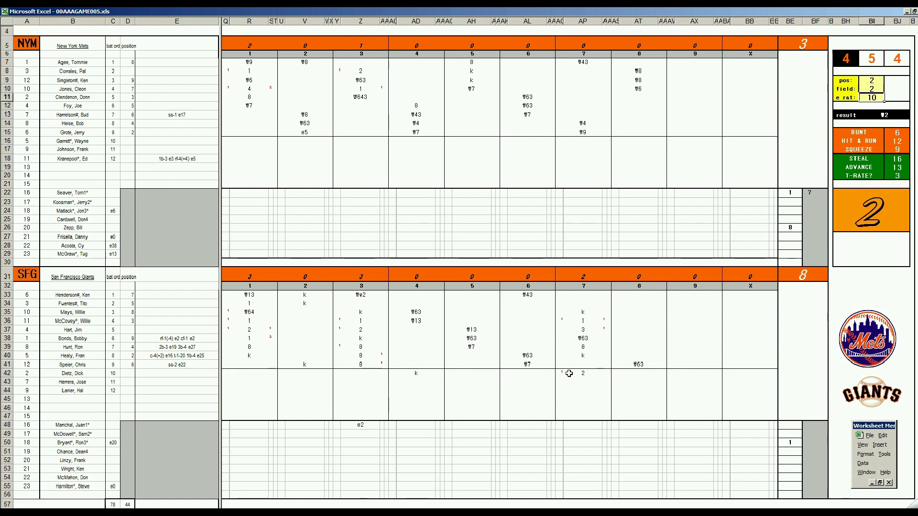
text(9)
key(Return)
Enter the #2 out and a 1 for the next Giants batters in column AT
click(640, 296)
text(#2)
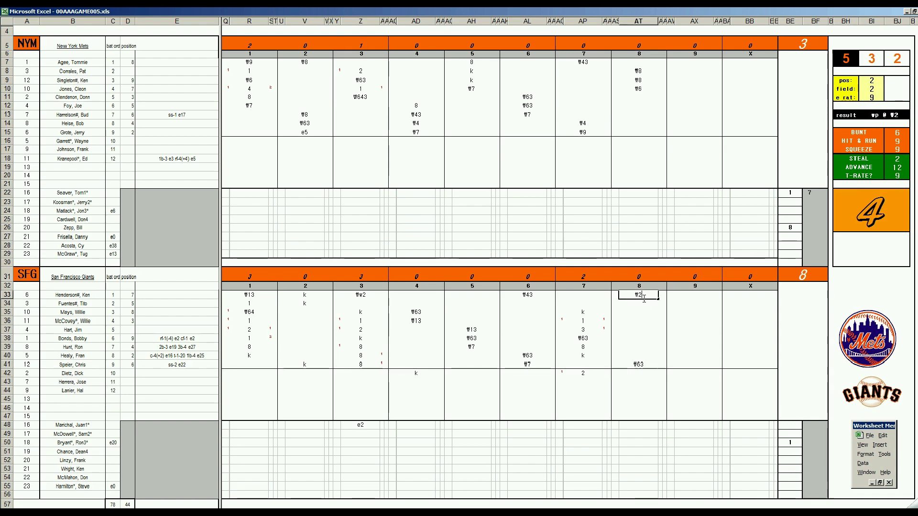
key(Return)
key(Down)
key(Down)
key(Down)
key(Down)
key(Down)
key(Down)
key(Down)
key(Down)
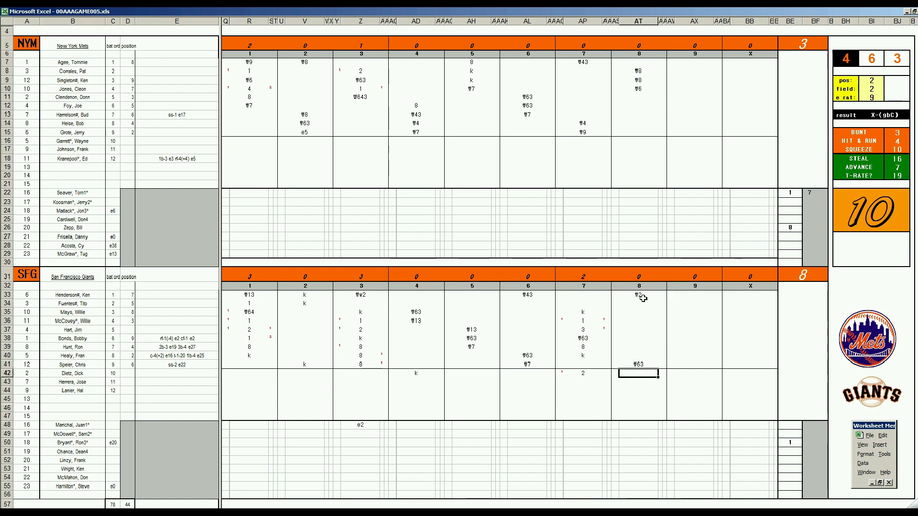
text(1)
key(Up)
key(Up)
key(Up)
key(Up)
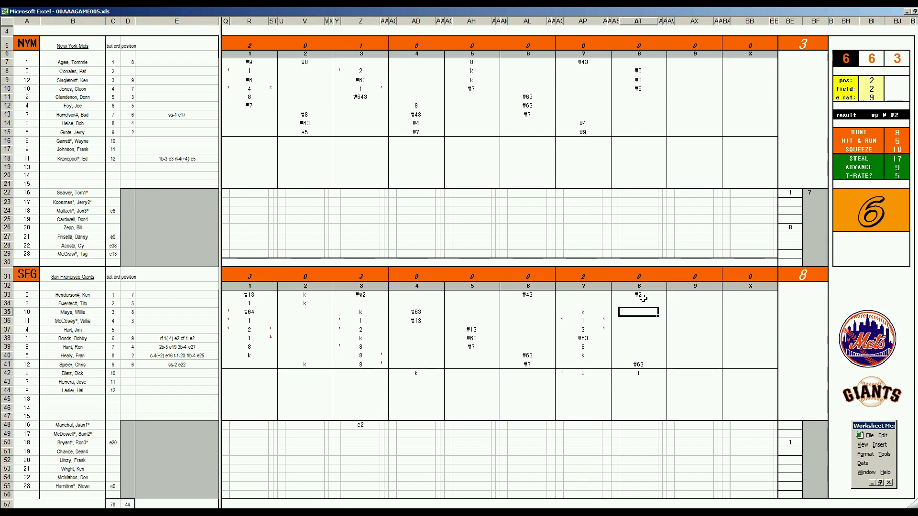
Enter 2 and 1 to register the Giants' 8th-inning run, then the #7 out
text(2)
key(Return)
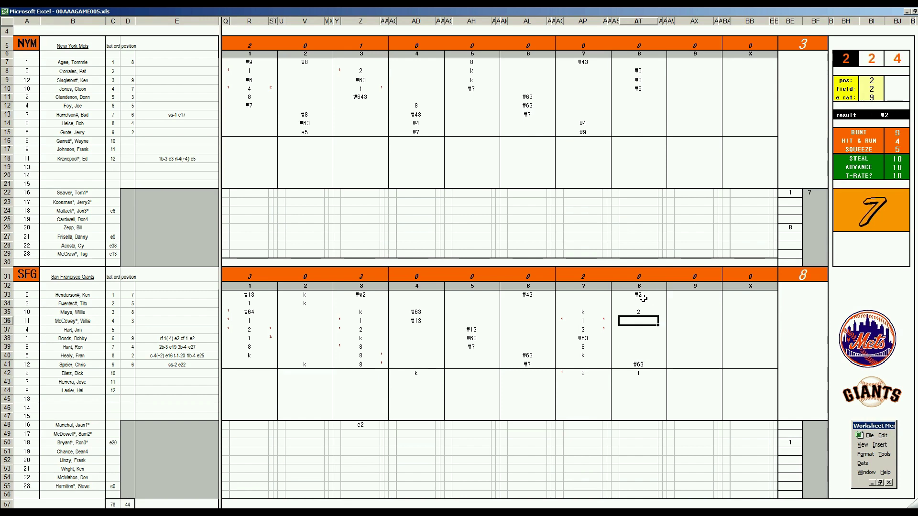
text(1)
key(ctrl+Return)
key(Return)
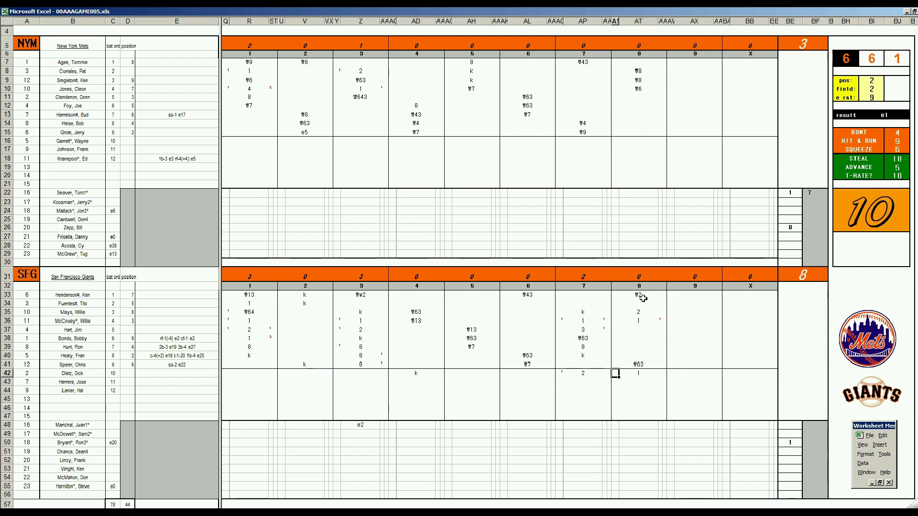
key(Up)
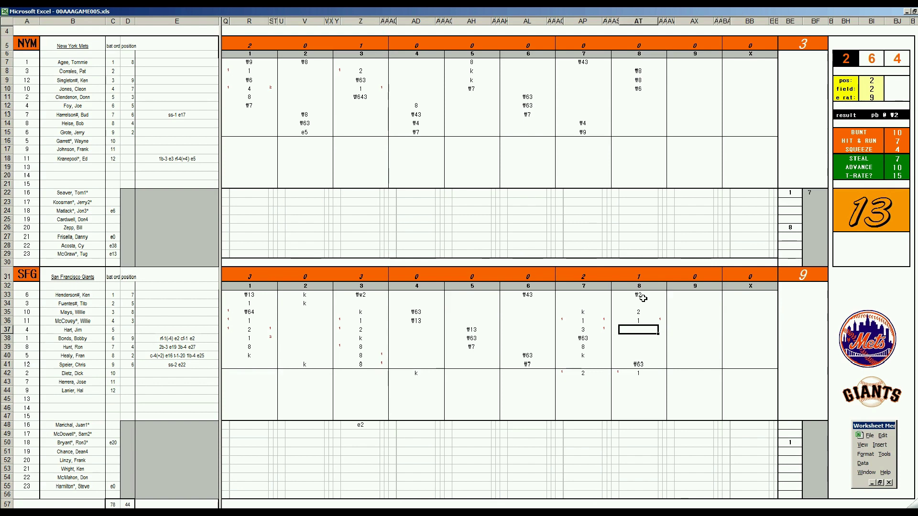
text(#7)
Enter #7 in AX11 for the Mets' first 9th-inning batter, adjusting the field rating
click(692, 101)
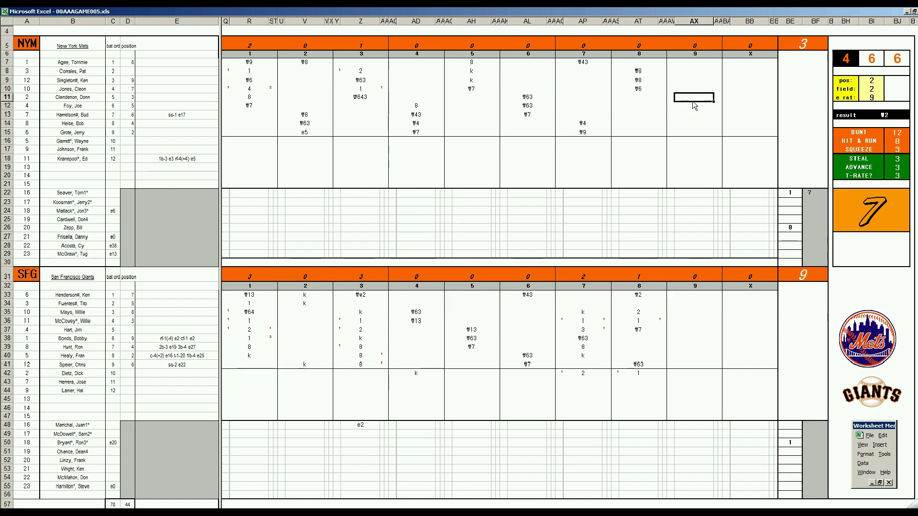
text(#7)
key(Return)
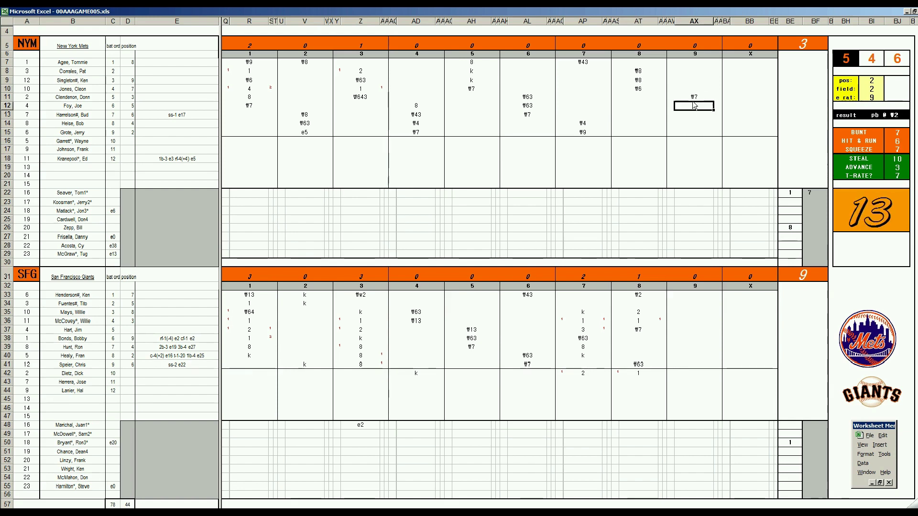
click(693, 101)
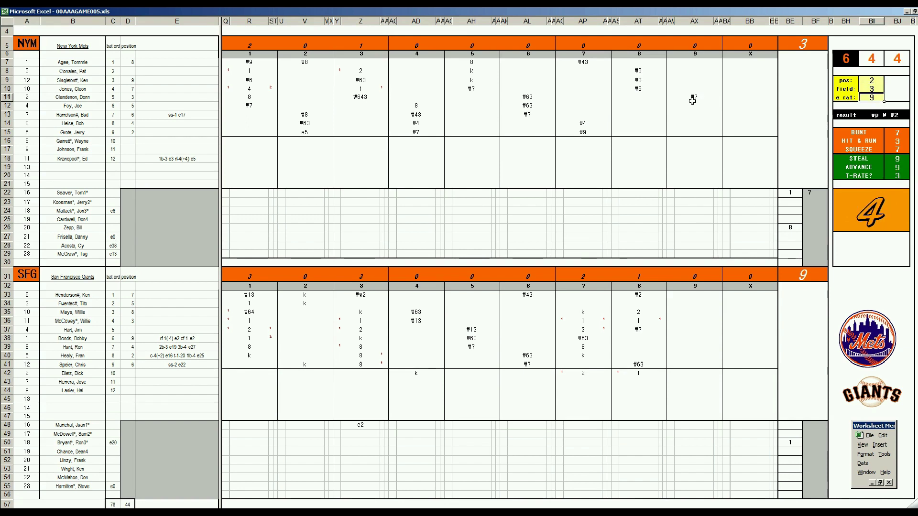
click(694, 106)
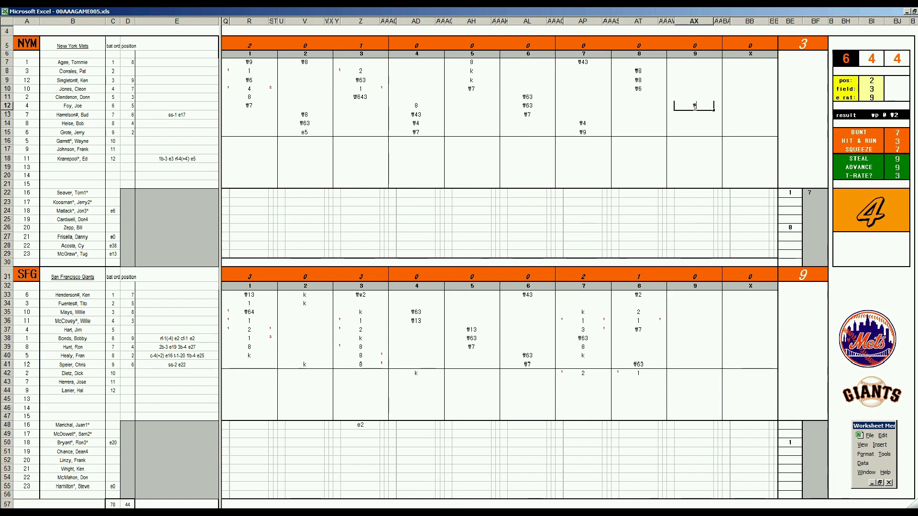
text(#7)
key(Return)
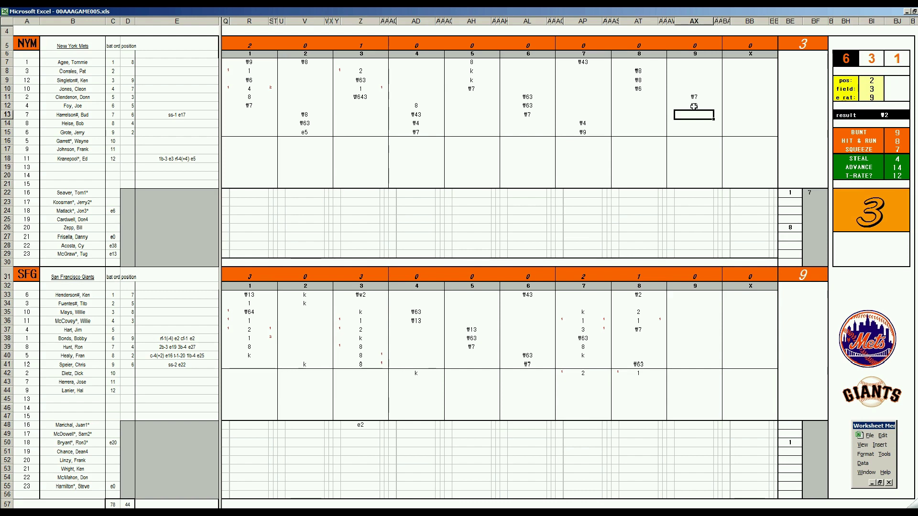
Enter 1 and 8 for the following Mets batters in column AX
text(1)
key(Return)
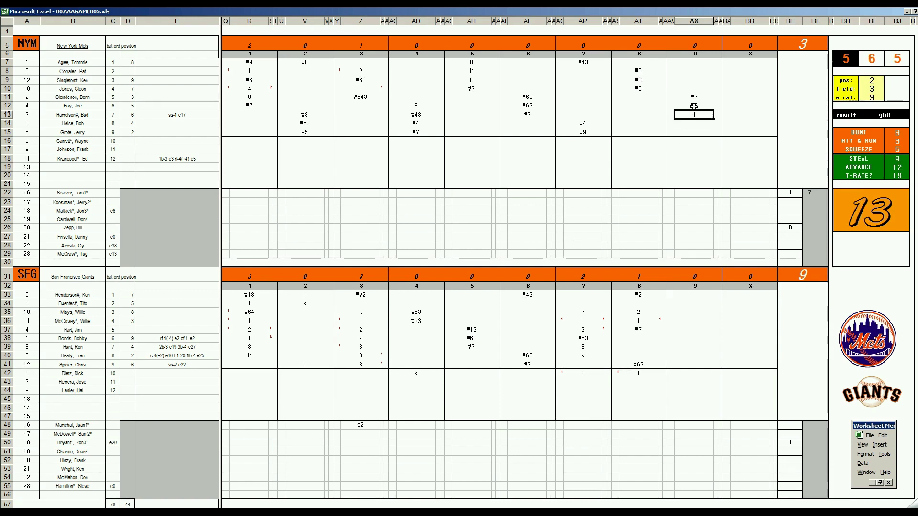
key(Down)
key(Down)
text(1)
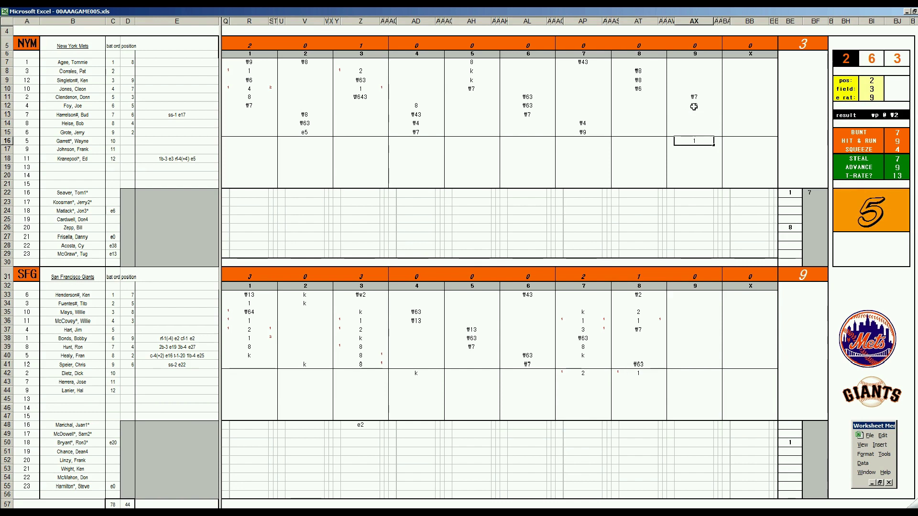
key(Up)
key(Up)
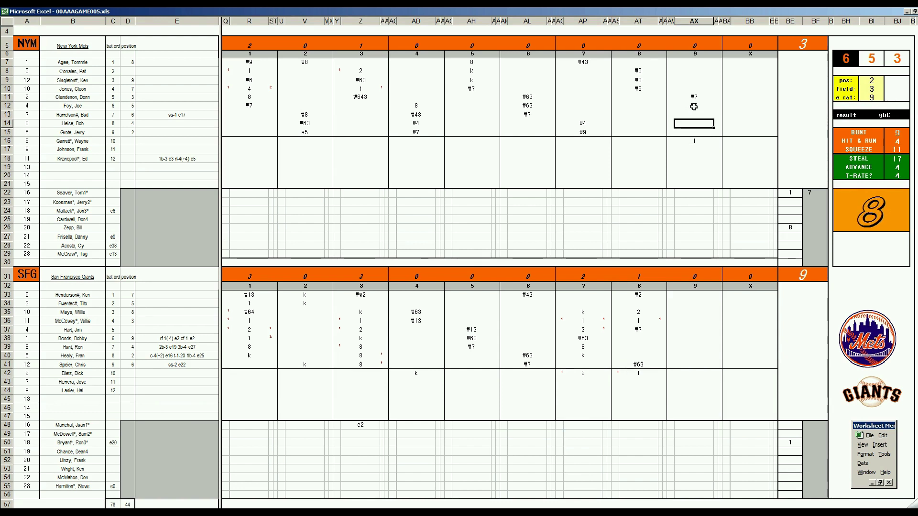
text(8)
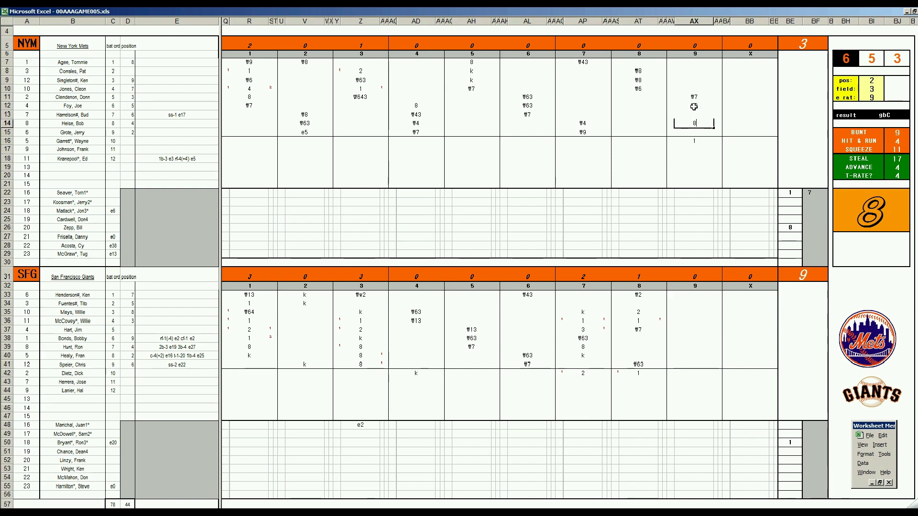
key(Return)
key(Down)
key(Down)
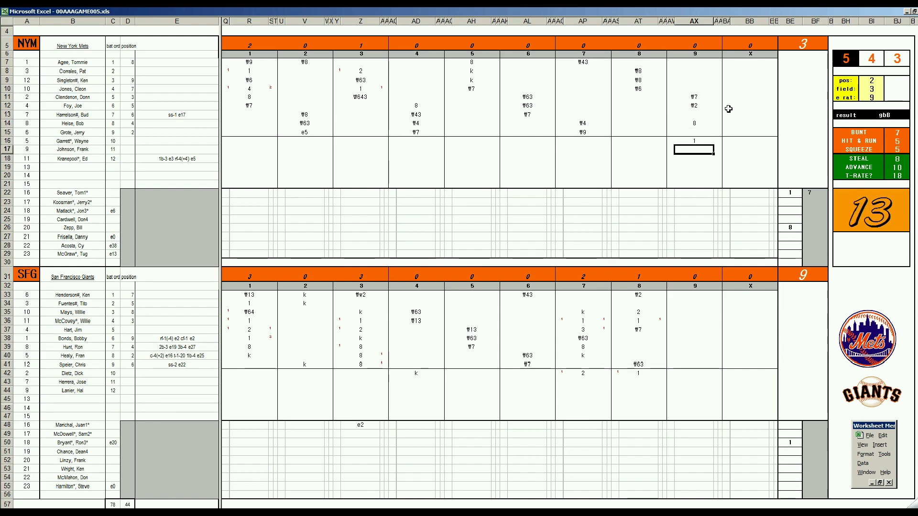
Enter the #2 out and a strikeout k for the last Mets batters
text(2)
key(Return)
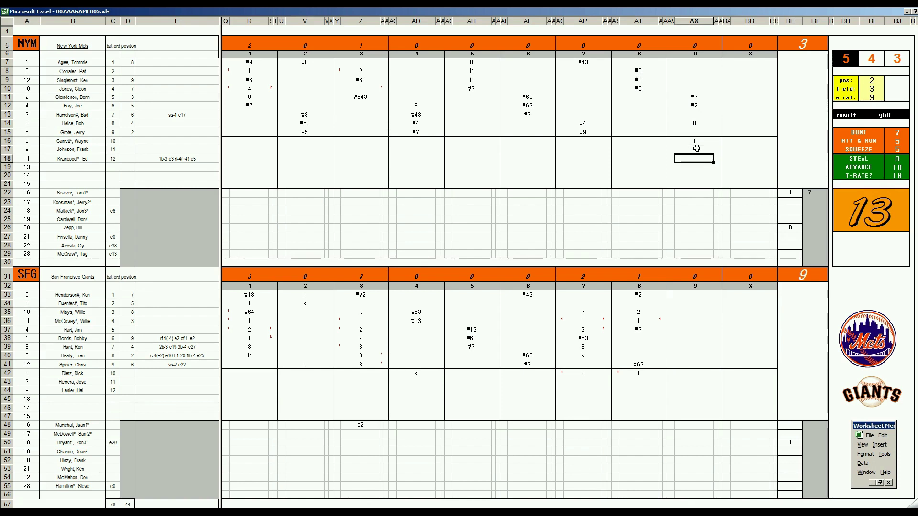
click(697, 149)
text(k)
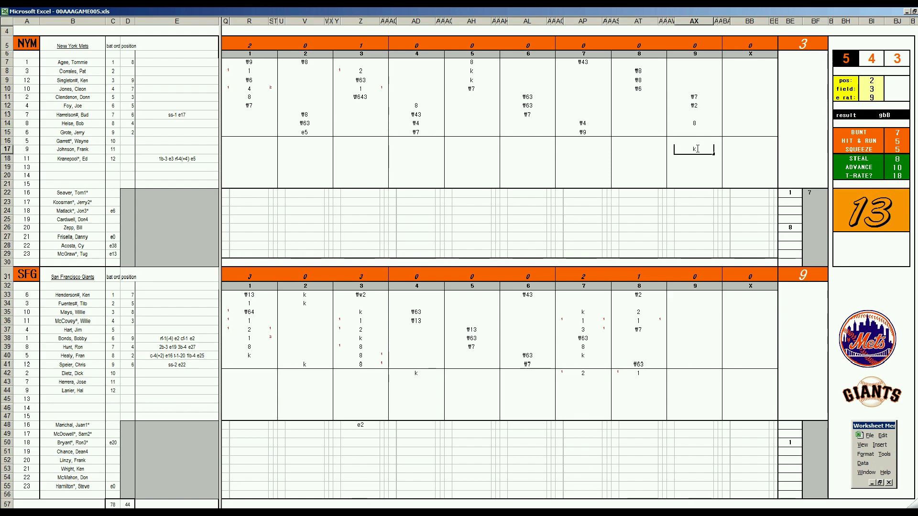
key(Return)
Enter 1 inning pitched for Zepp in BF26 and 9 for Giants starter Bryant
click(807, 443)
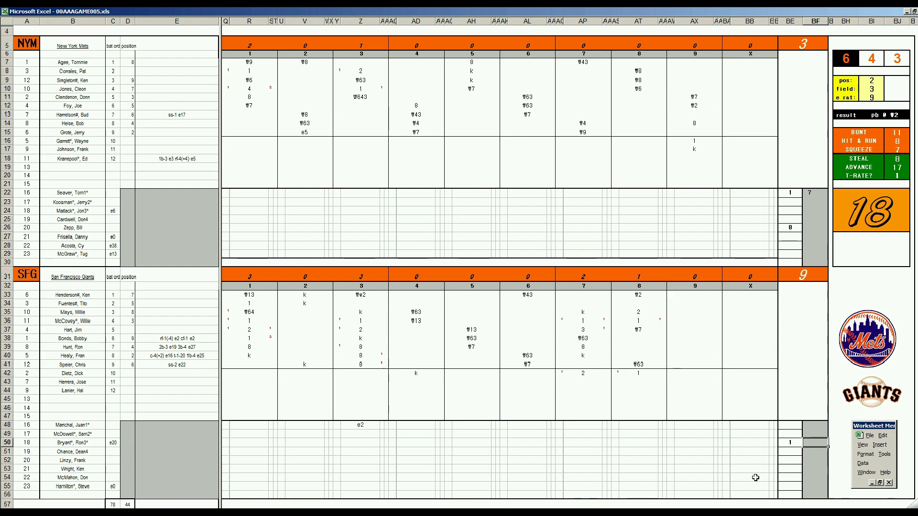
key(Up)
key(Up)
key(Up)
key(Up)
key(Up)
key(Up)
key(Up)
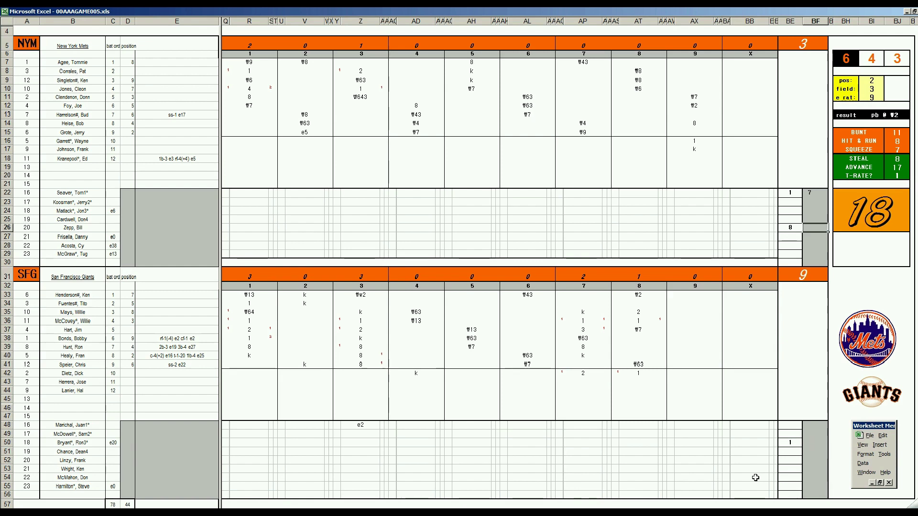
text(1)
key(Down)
key(Down)
key(Down)
key(Down)
key(Down)
key(Down)
key(Down)
key(Down)
key(Down)
text(9)
key(Down)
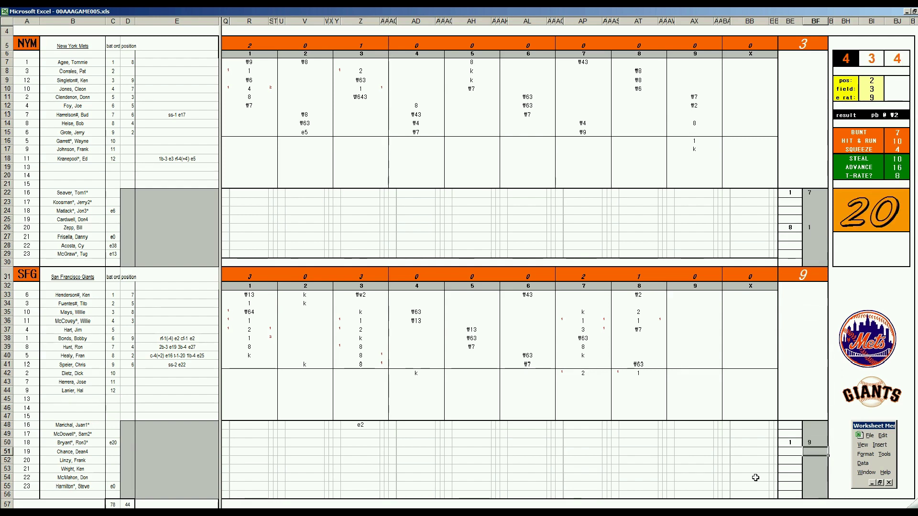
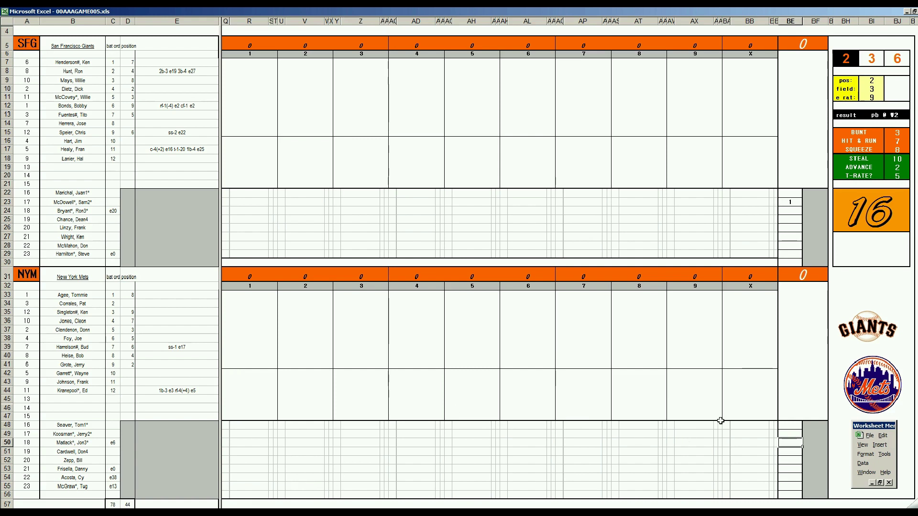
Put a 1 in BE50 and BE23 for the two starting pitchers, viewing each pitcher's card image
click(792, 202)
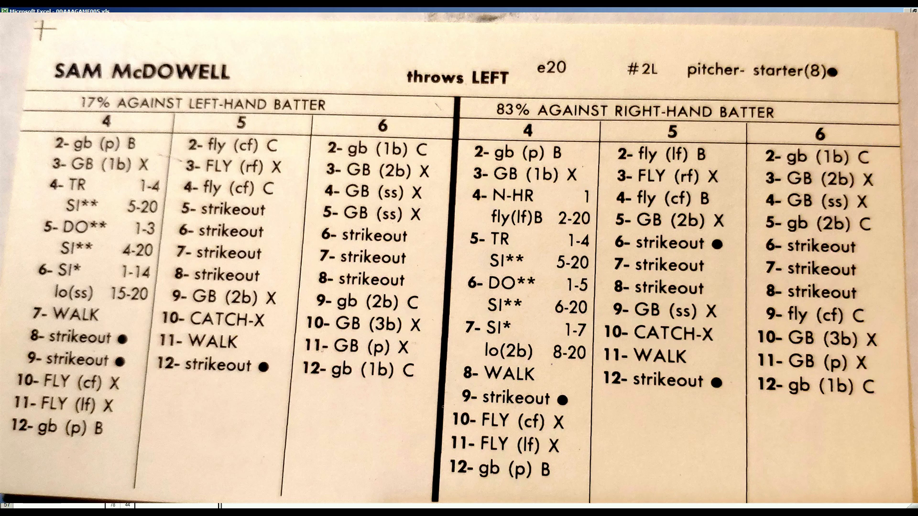
click(826, 450)
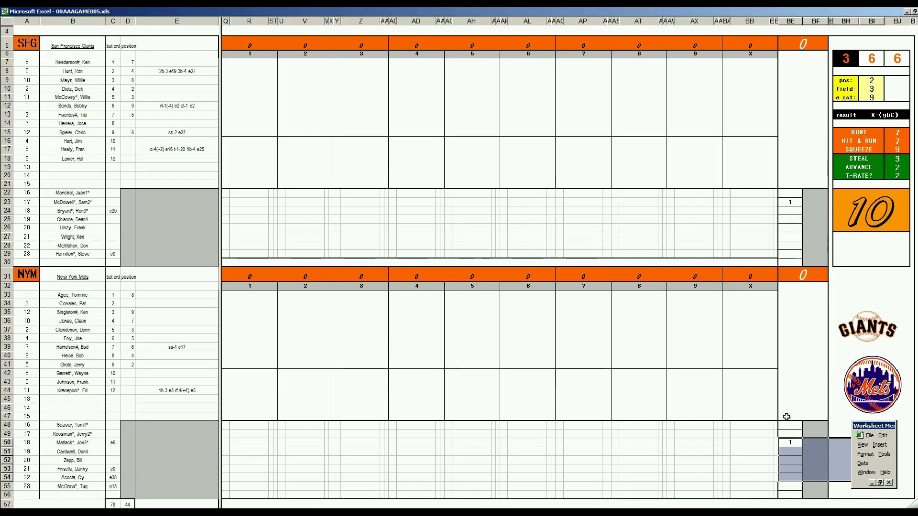
click(790, 446)
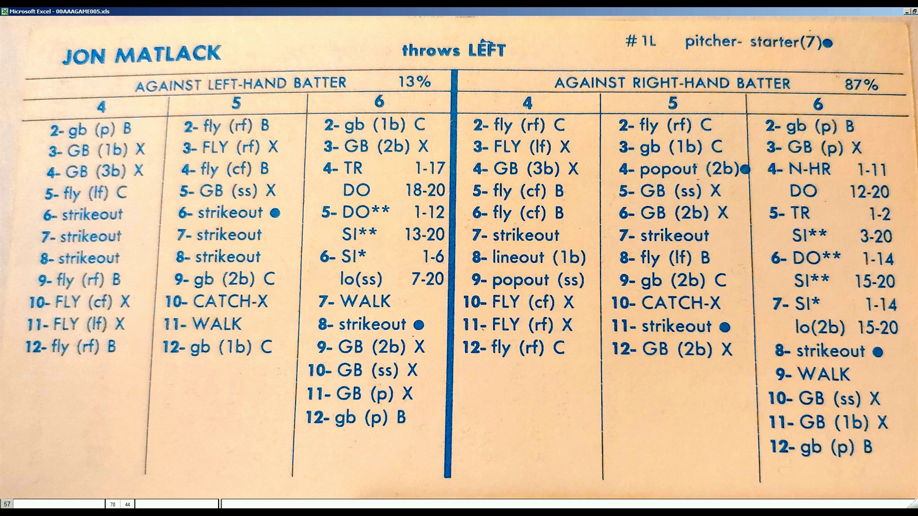
click(369, 158)
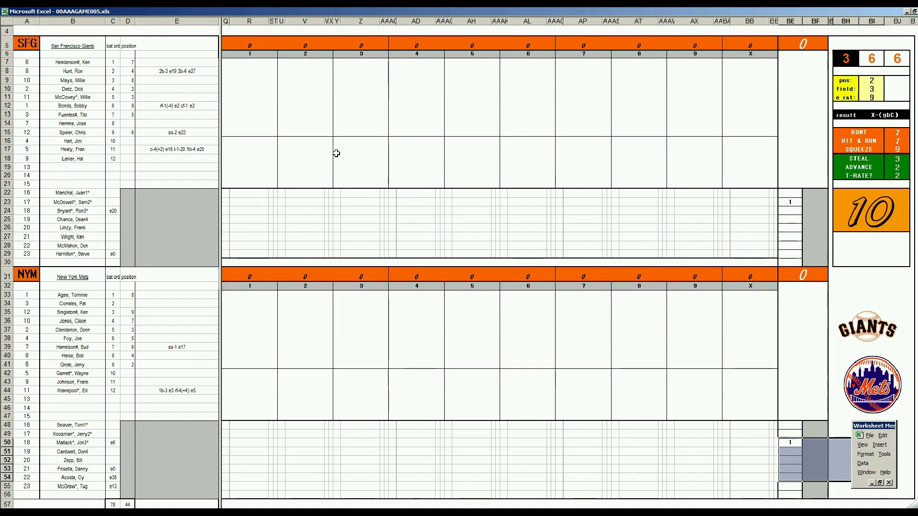
Score the Giants' first three first-inning batters as k, f8 and k in R7–R9
click(250, 64)
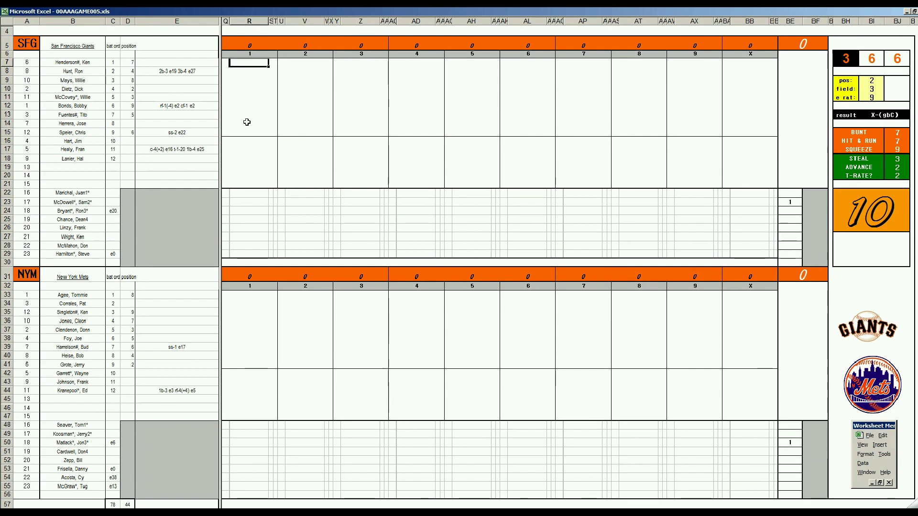
text(k)
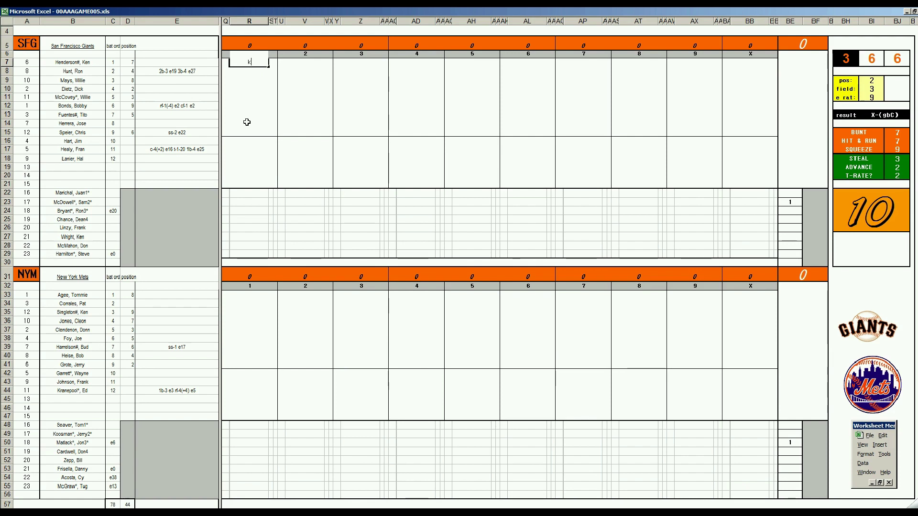
key(Return)
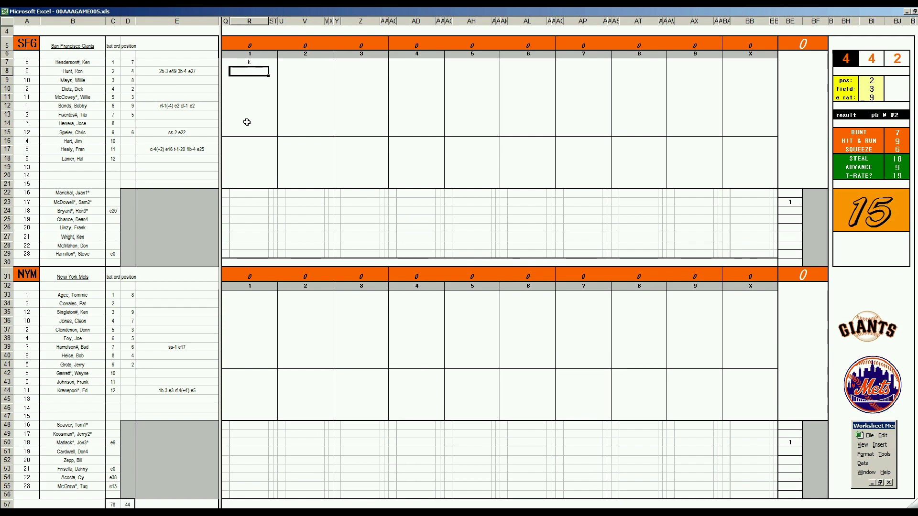
text(f8)
key(Return)
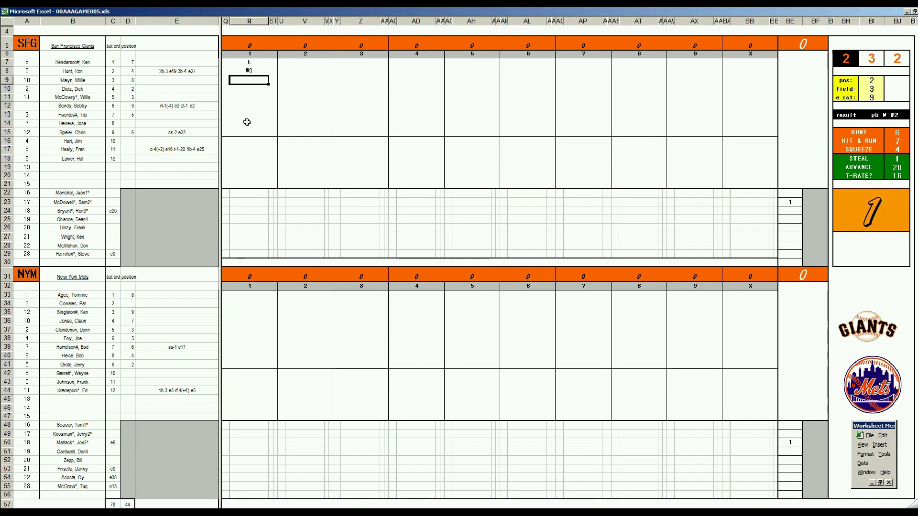
text(k)
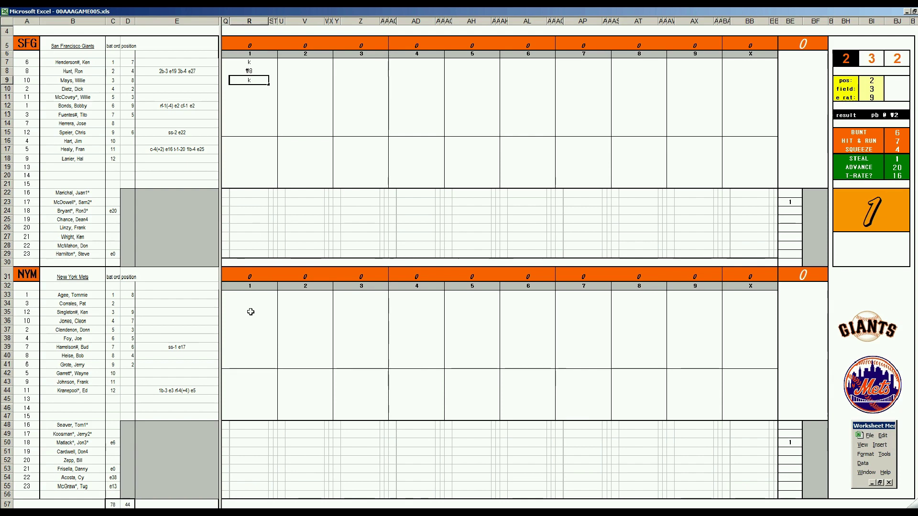
Enter #43, k and 1 for the first three Mets batters in the first inning
click(249, 297)
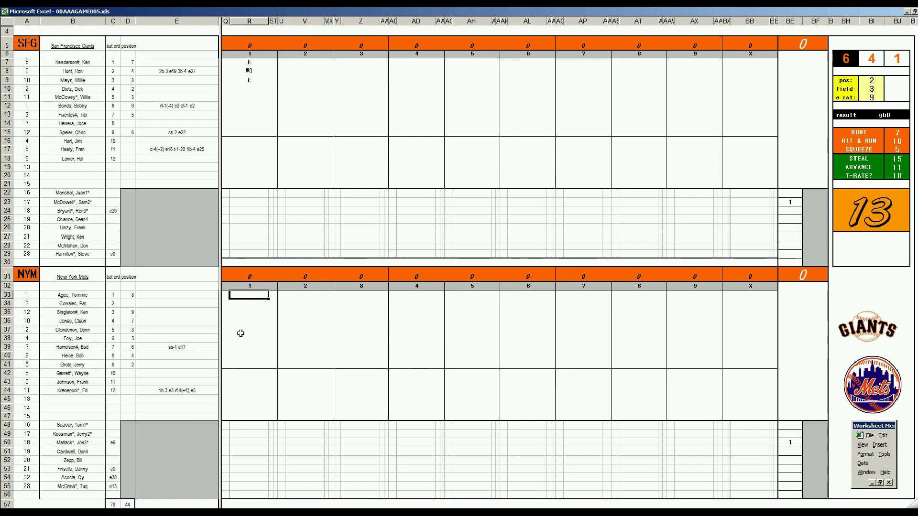
text(#43)
key(Return)
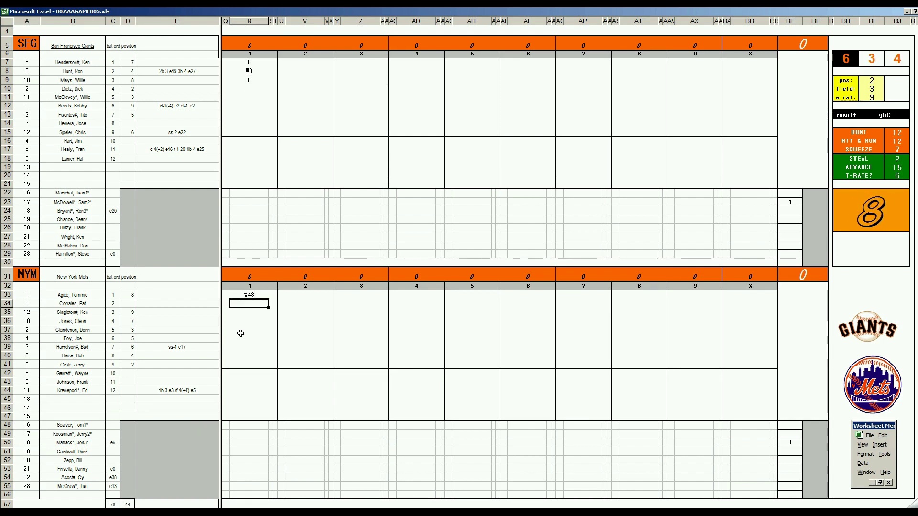
text(k)
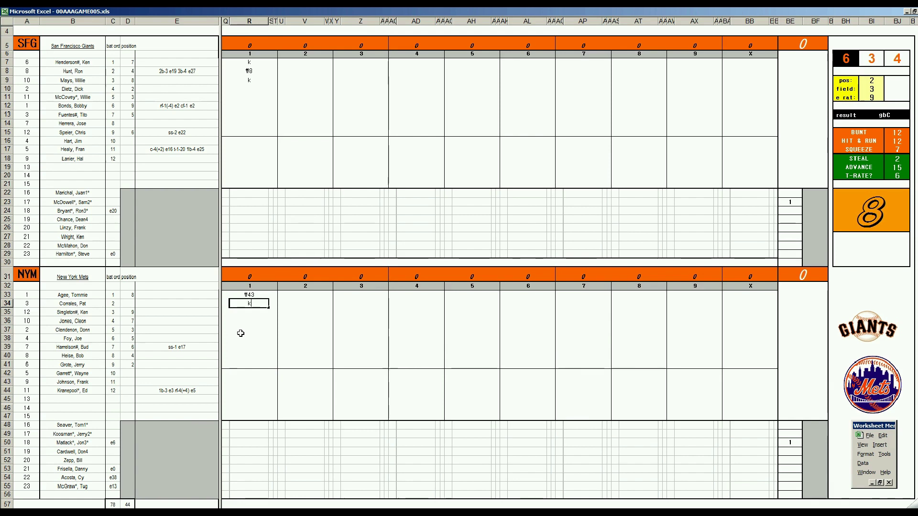
key(Return)
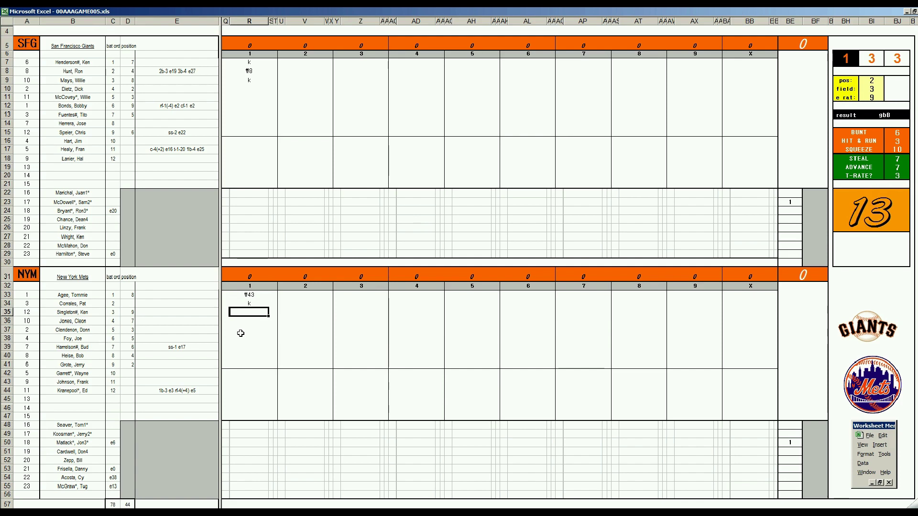
text(1)
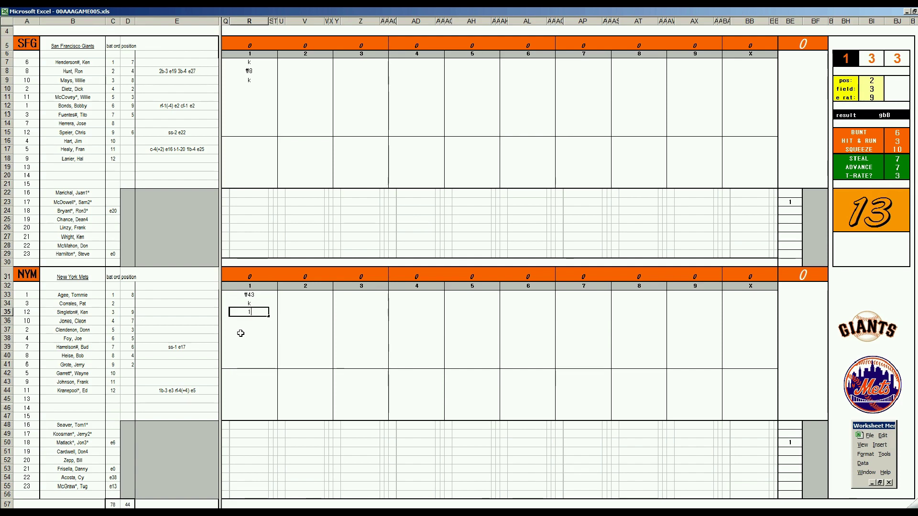
key(Return)
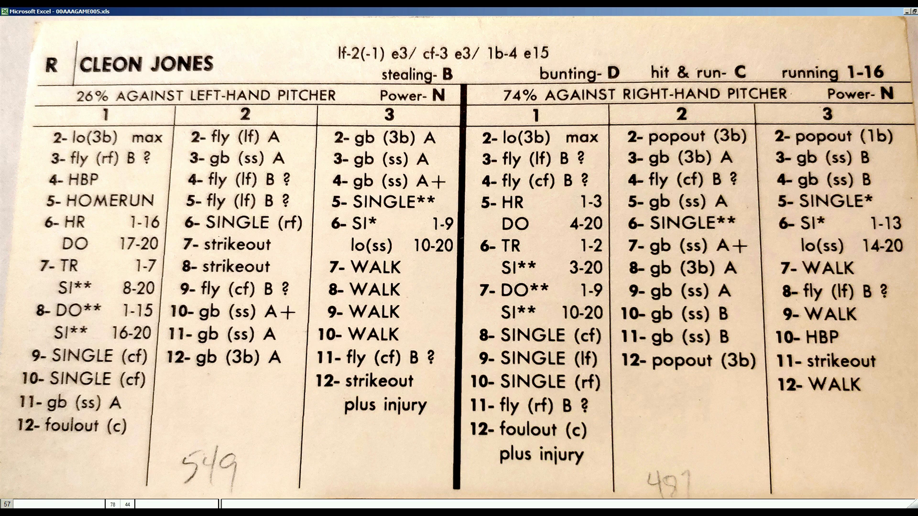
Record the fourth batter's 4 with a run scored, the fifth's 8 with pos 4, and #43 for the sixth
click(240, 333)
text(4)
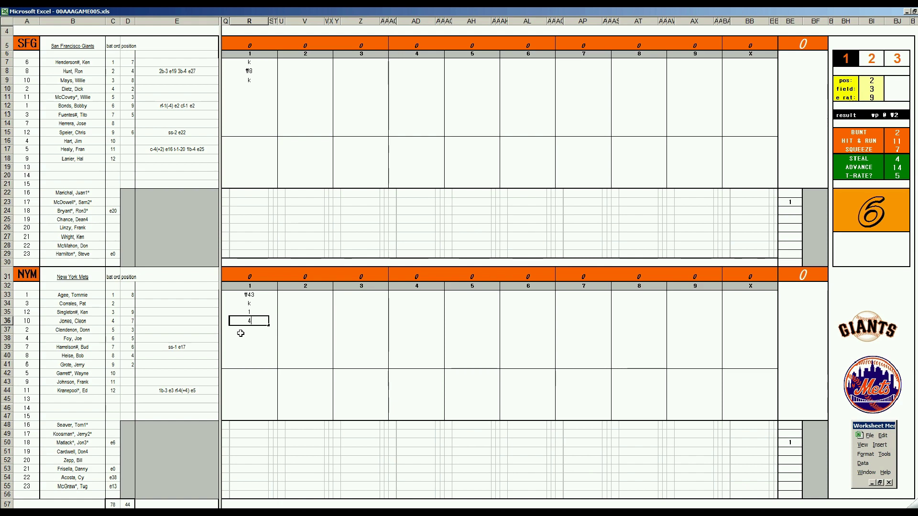
key(Return)
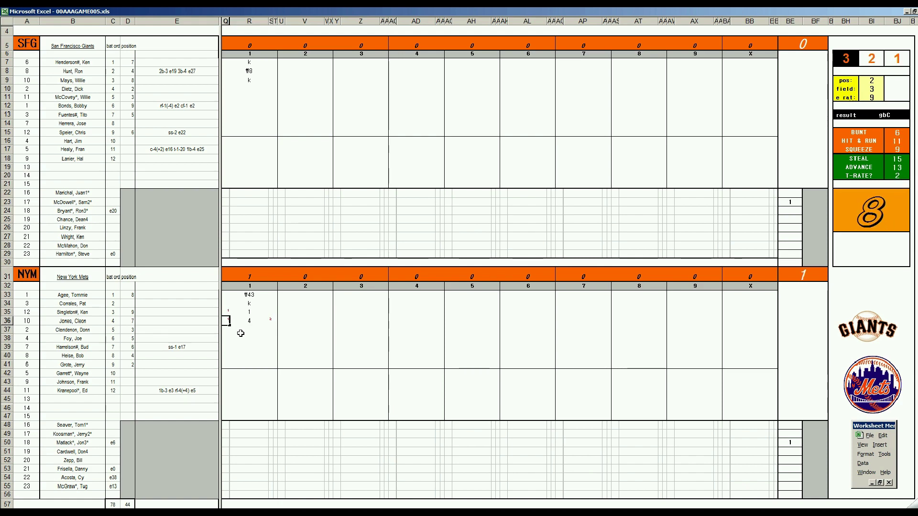
click(241, 333)
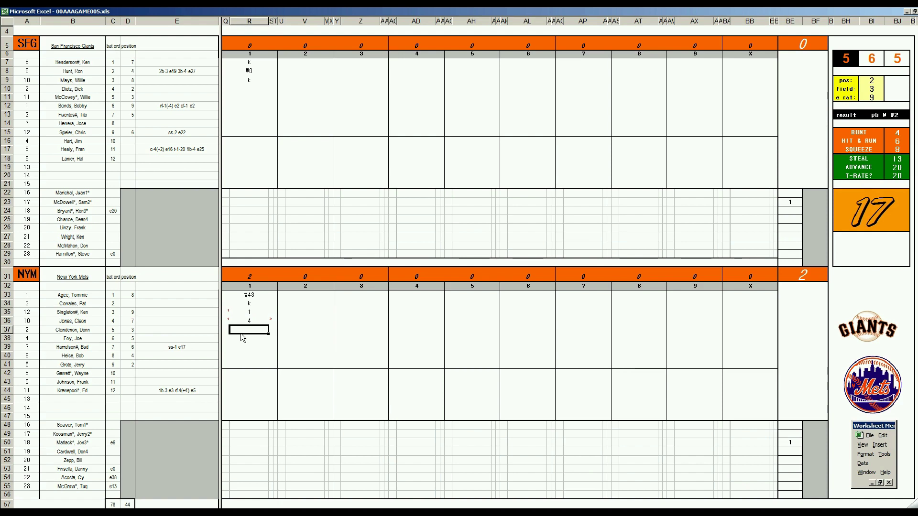
text(8)
click(243, 338)
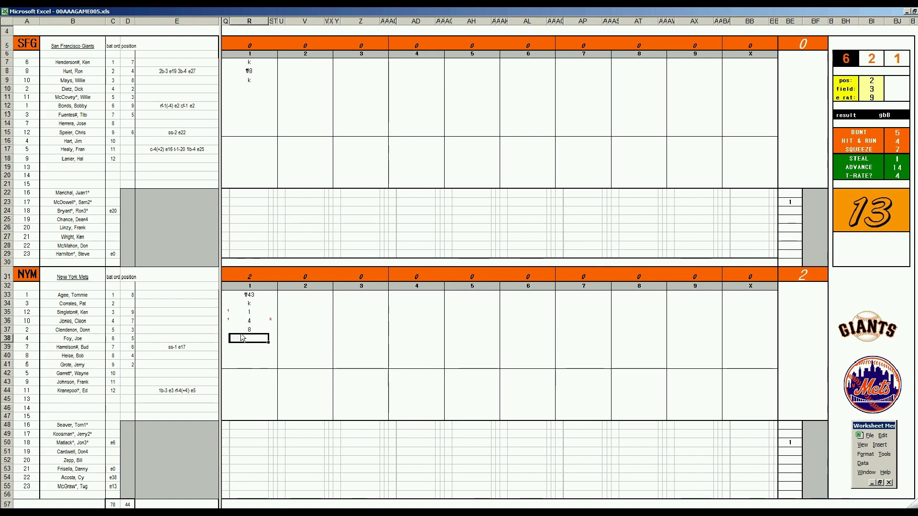
click(240, 333)
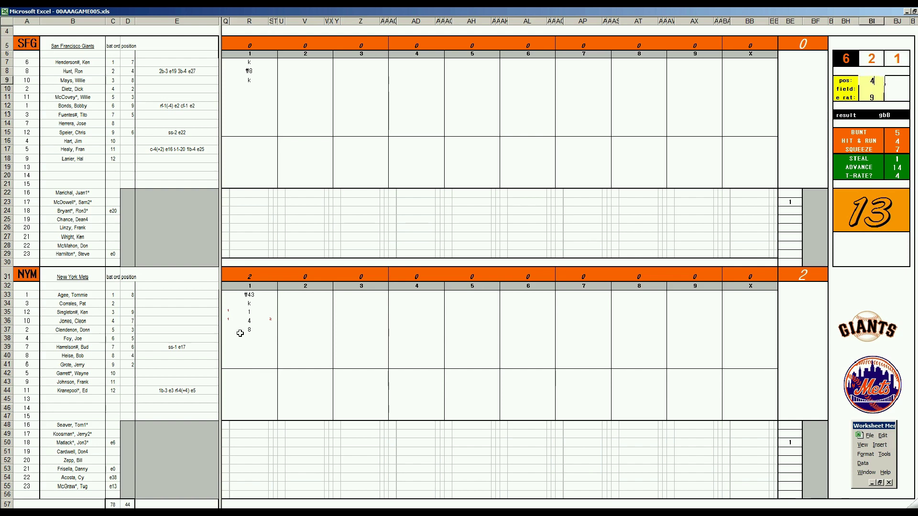
key(Return)
key(Return)
key(Return)
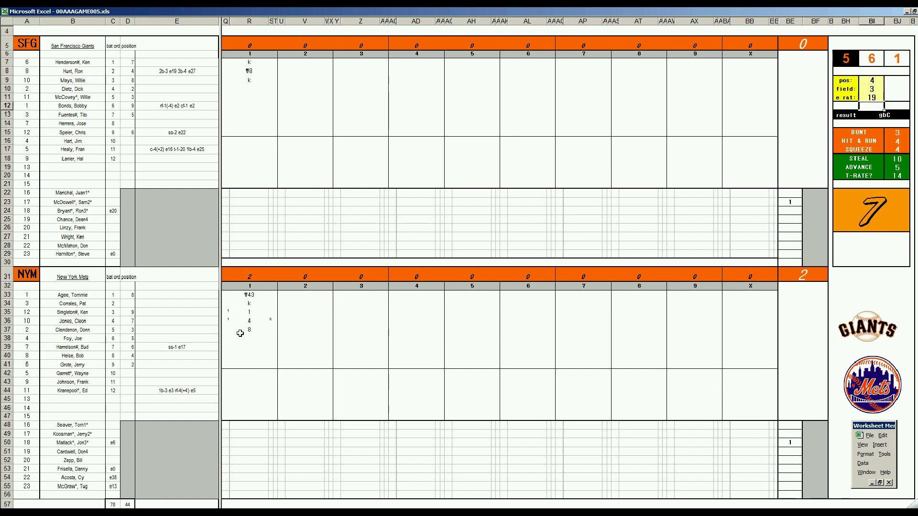
click(249, 337)
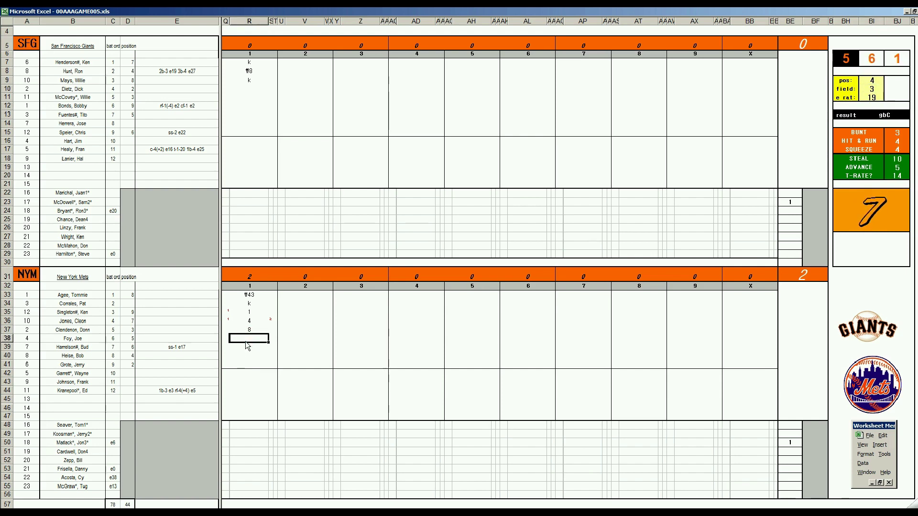
text(#43)
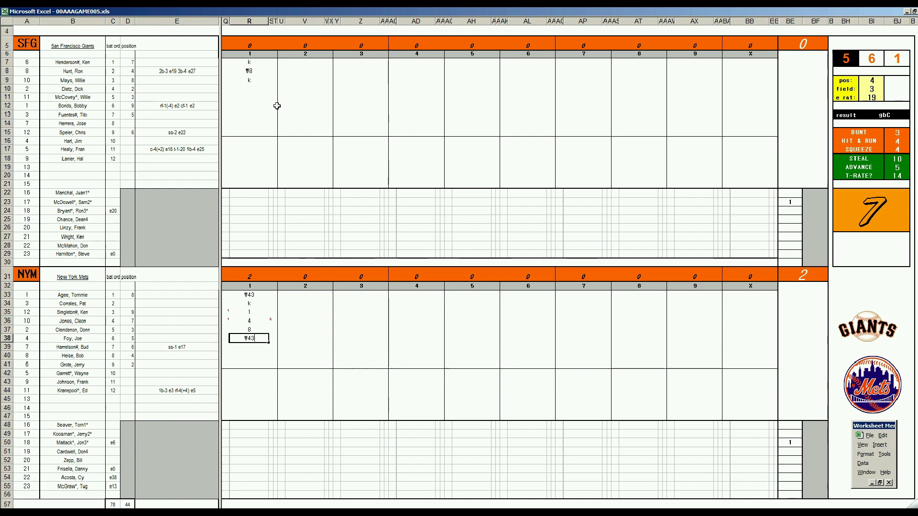
Score the Giants' second inning as #3, 1, k and #54
click(295, 86)
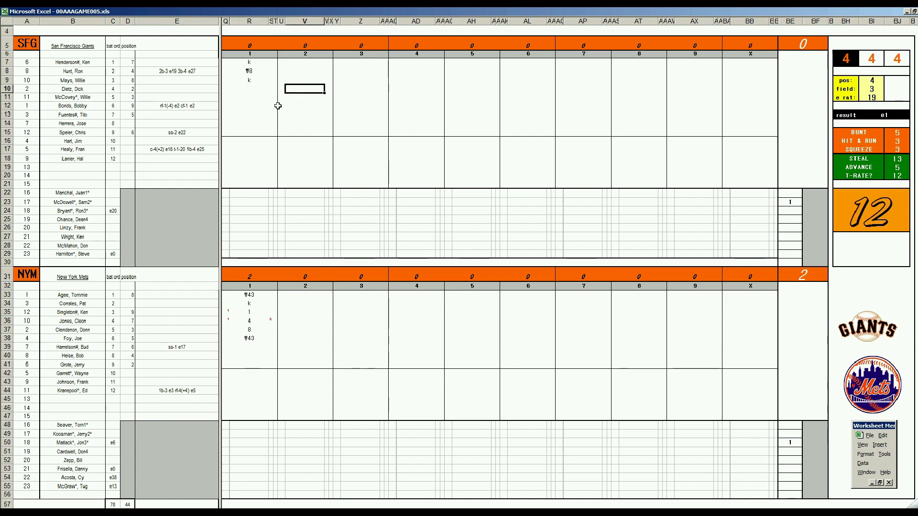
text(#3)
key(Return)
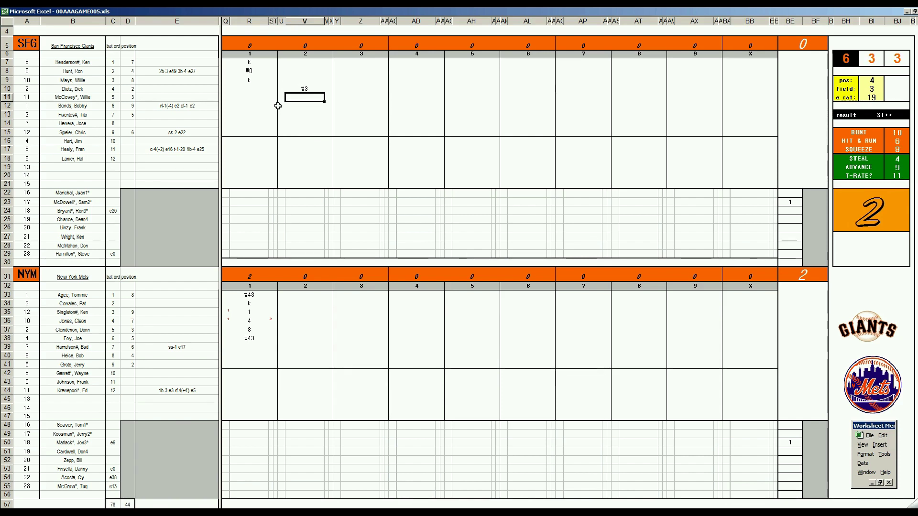
text(1)
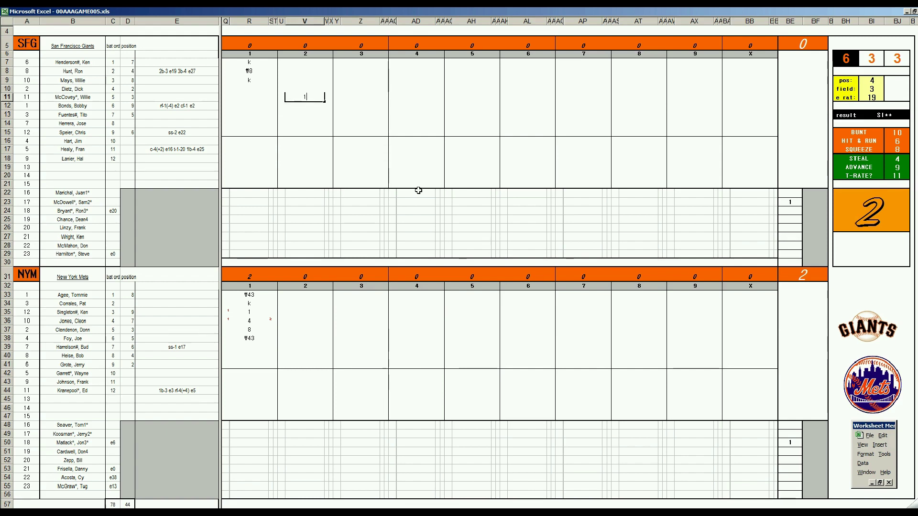
key(Return)
text(k)
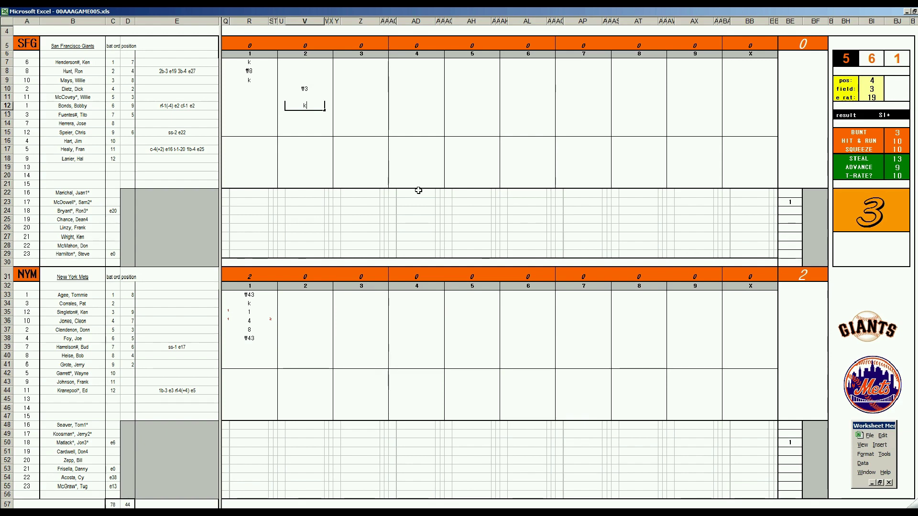
key(Return)
text(#54)
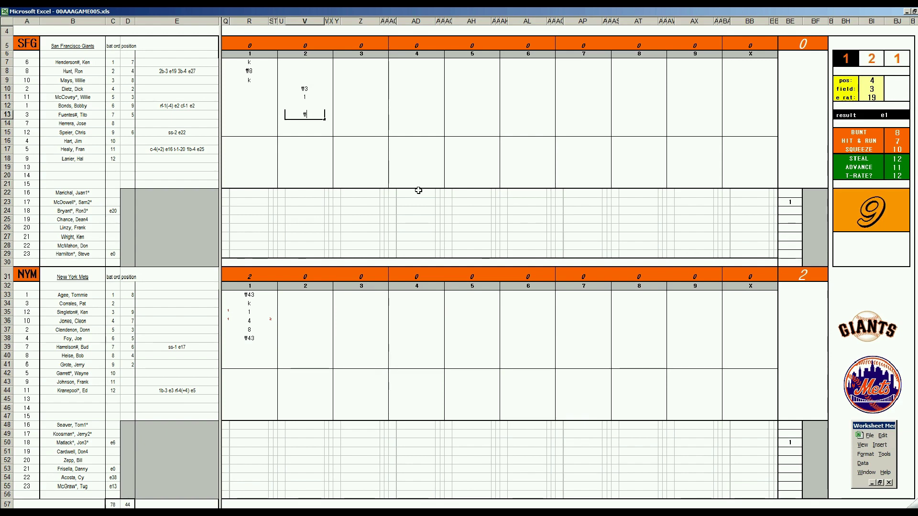
click(304, 347)
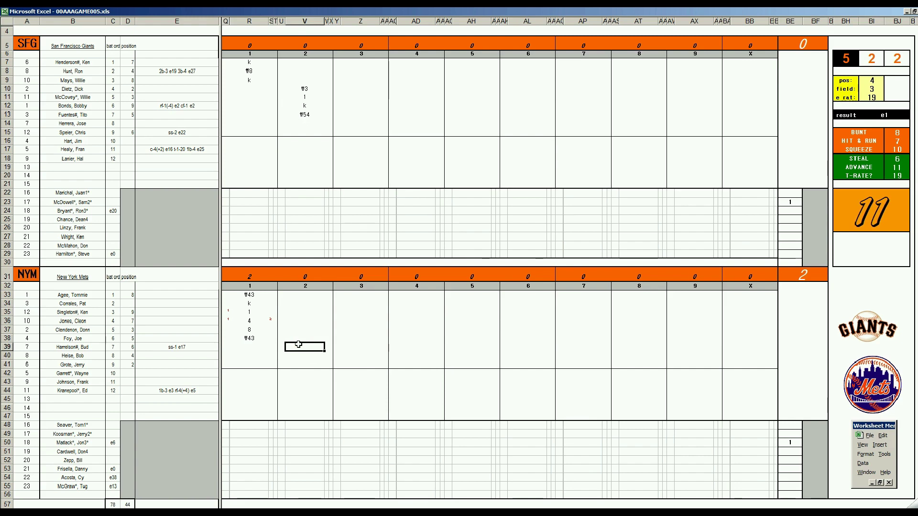
Enter ₩8 and ₩7 in V39–V40 and set pos 6, field 2, e rat 22 in the side panel
text(#8)
key(Return)
text(#7)
key(Return)
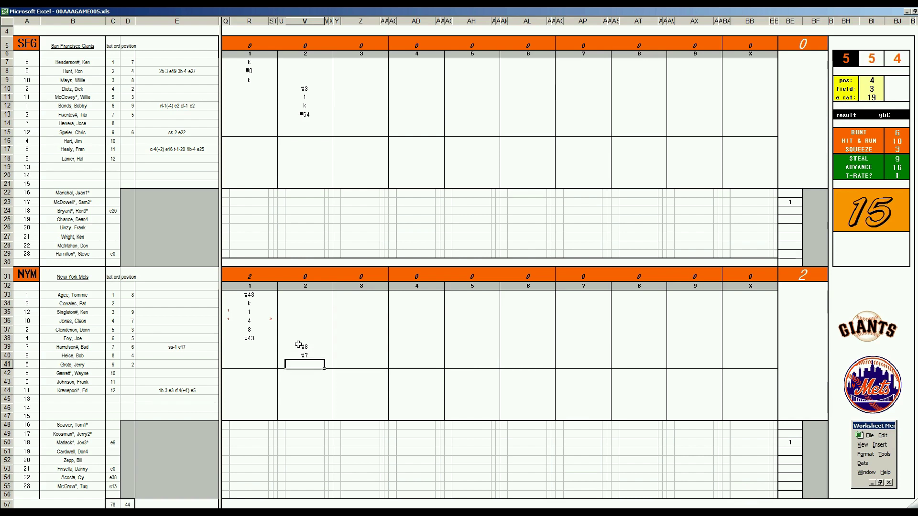
key(Tab)
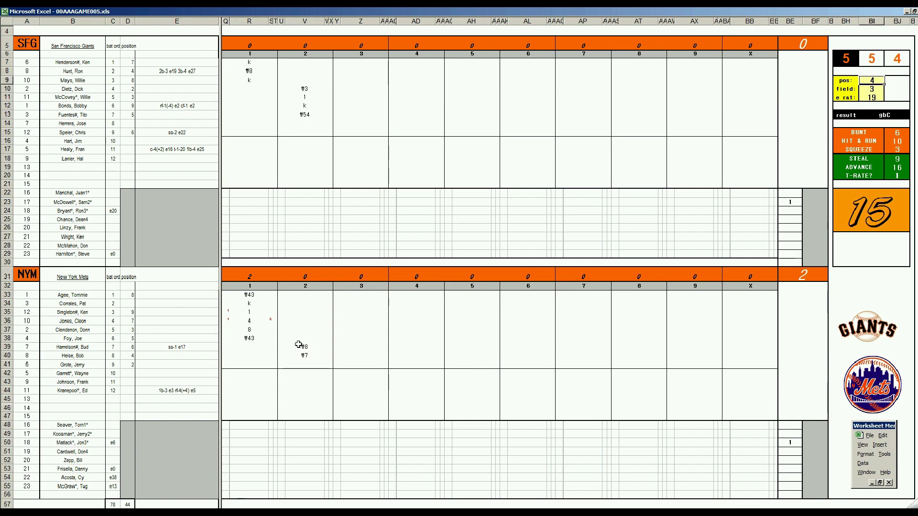
text(6)
key(Return)
text(2)
key(Return)
text(22)
key(Return)
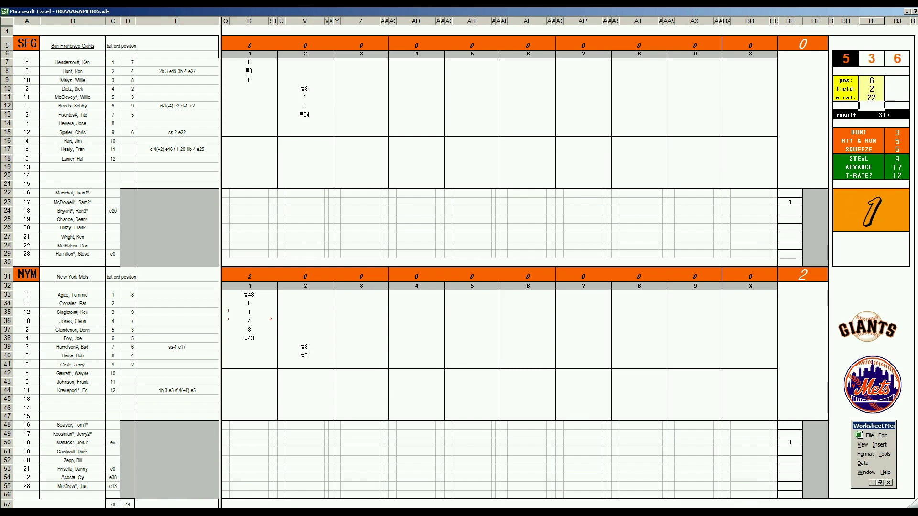
Enter 1 in V41 and k in V33 to finish the Mets' second inning
click(304, 364)
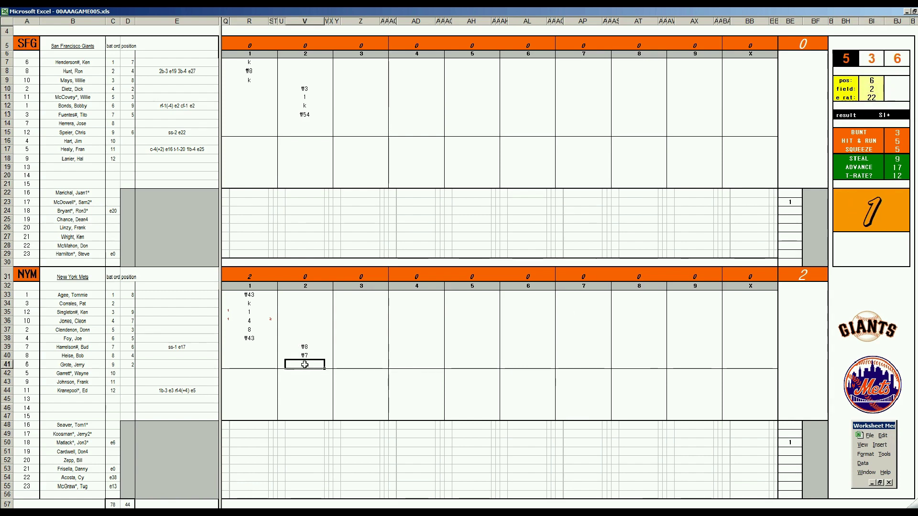
text(1)
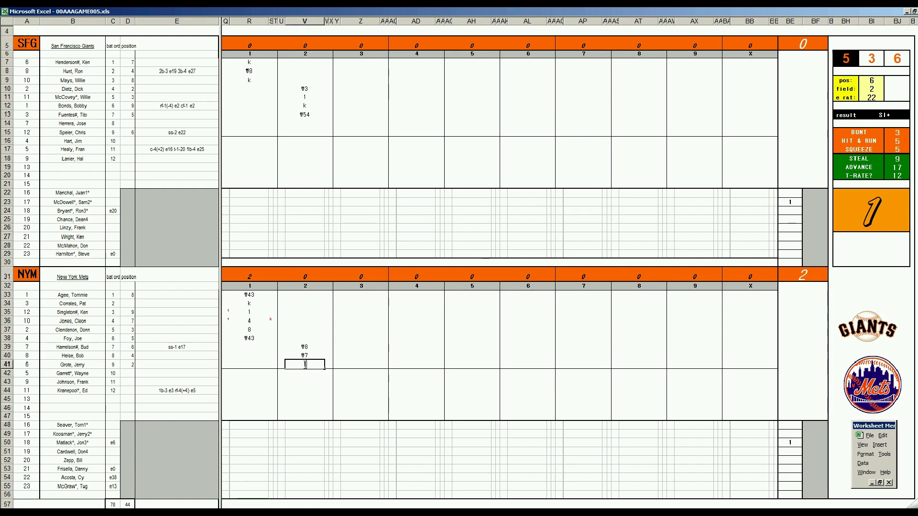
click(303, 294)
text(k)
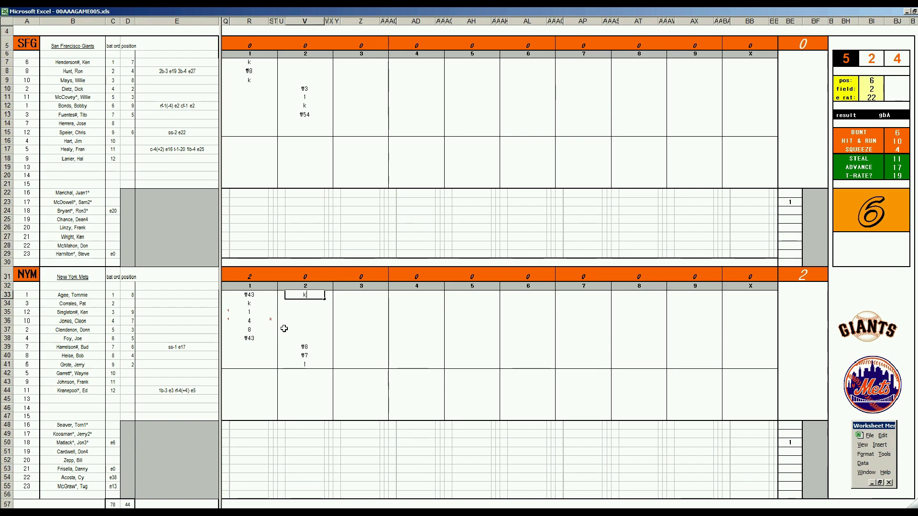
click(348, 122)
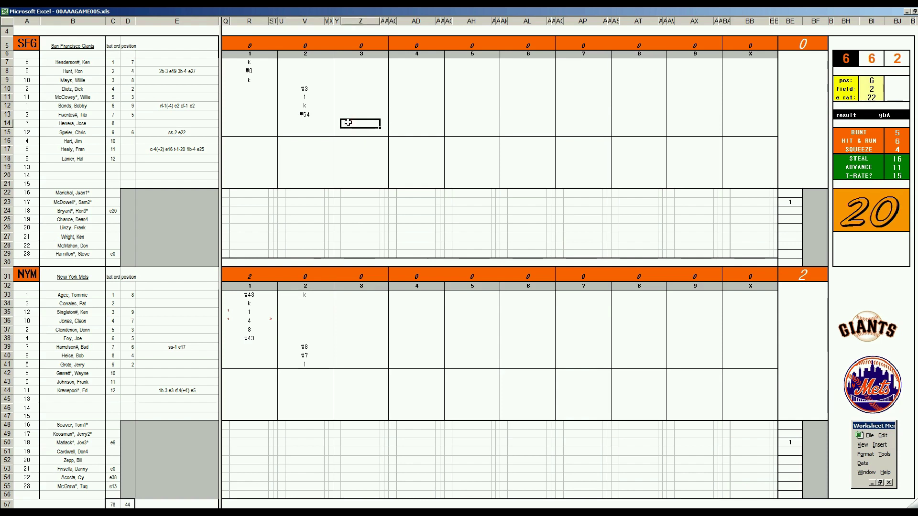
Enter k in Z14 and #2 in Z15, with side panel pos 2 and e rat 5
text(k)
key(Return)
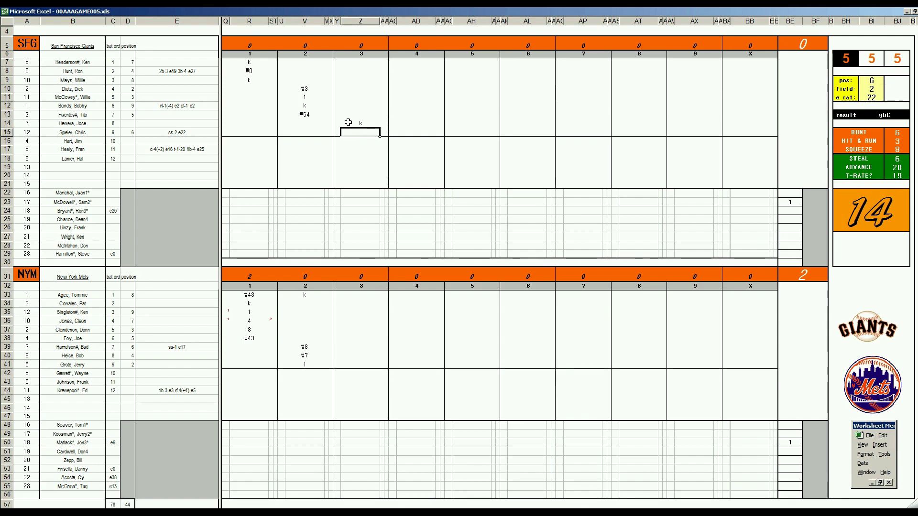
key(ctrl+g)
text(2)
key(Return)
key(Return)
text(5)
key(Return)
click(361, 129)
text(#2)
key(Return)
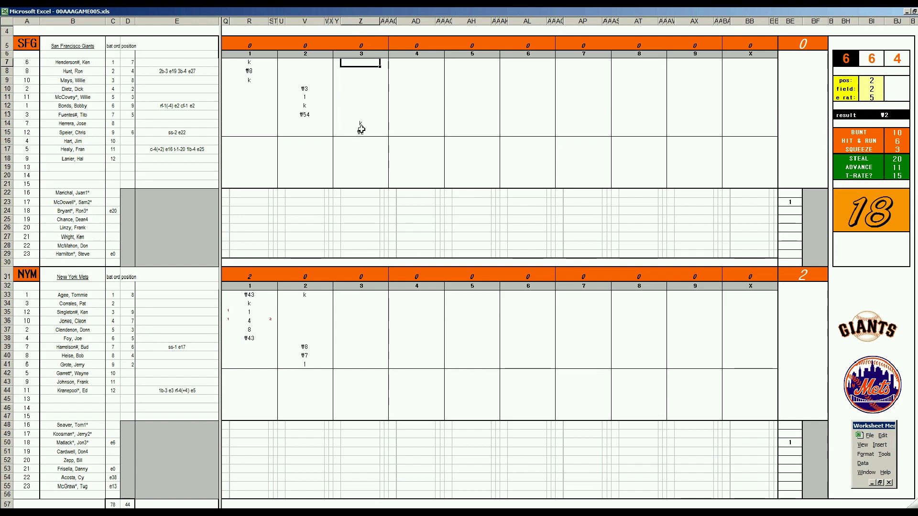
Set pos 6 and field 1, then enter ₩63 in Z16
text(6)
key(Return)
text(1)
key(Return)
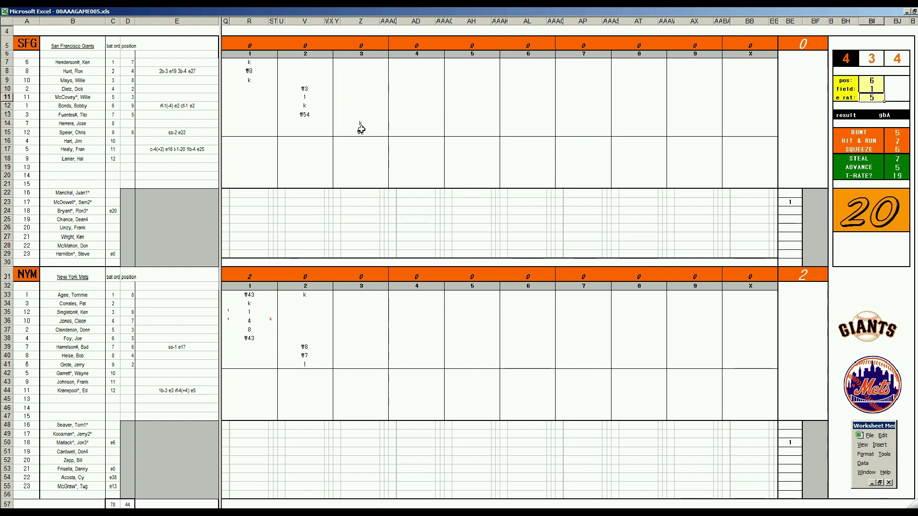
click(362, 141)
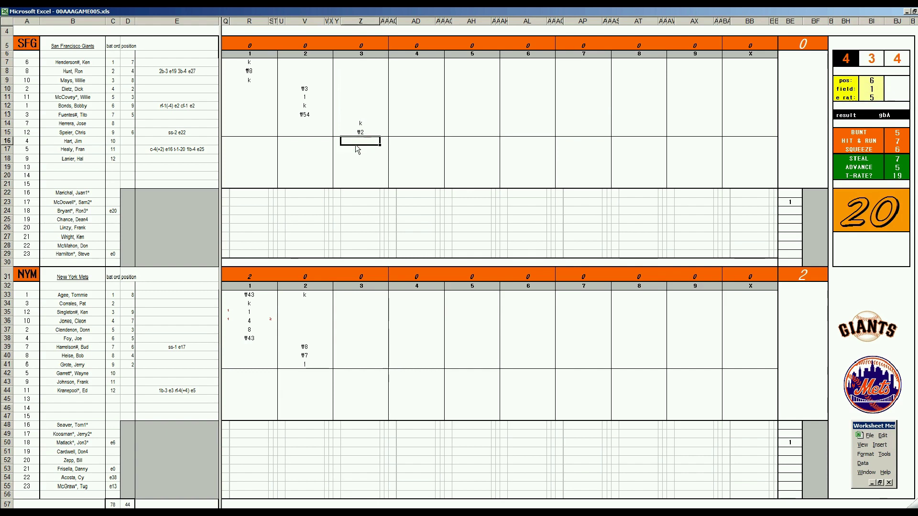
text(#63)
click(359, 303)
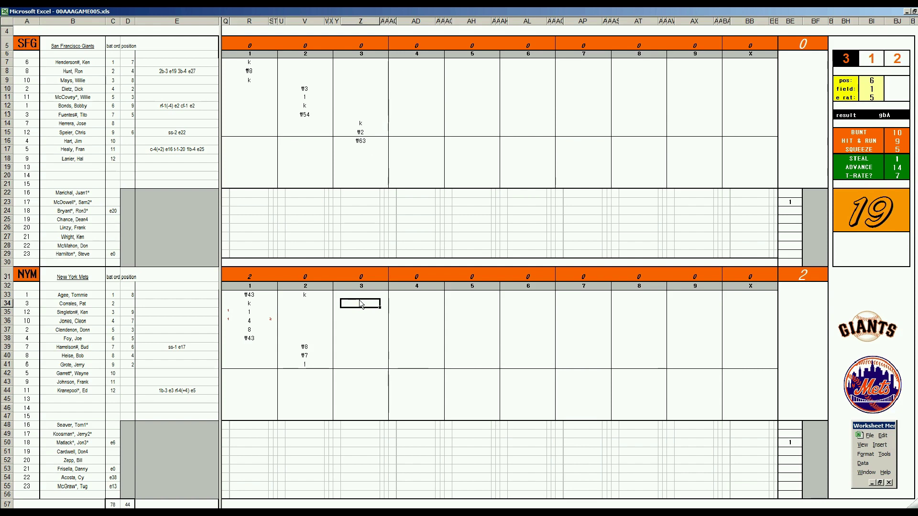
Score the Mets' third inning as ₩9, k and k in Z34–Z36
text(#9)
key(Return)
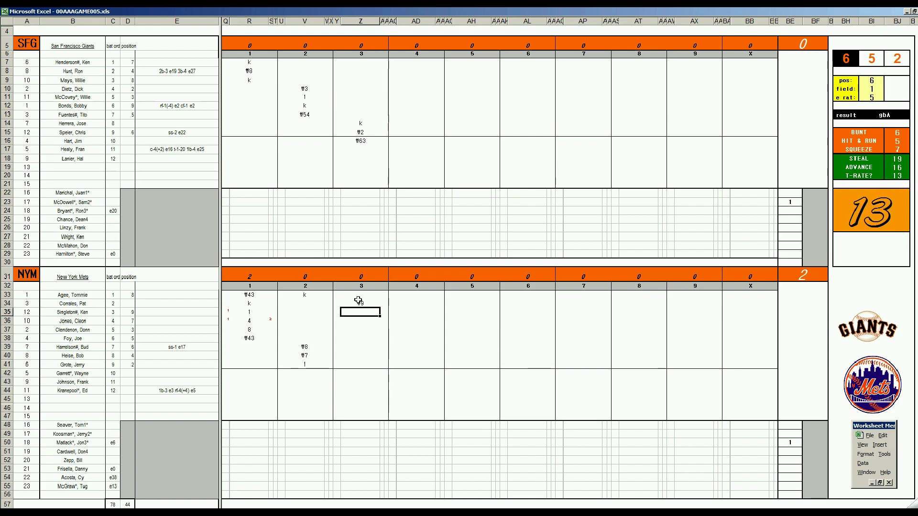
text(k)
key(Return)
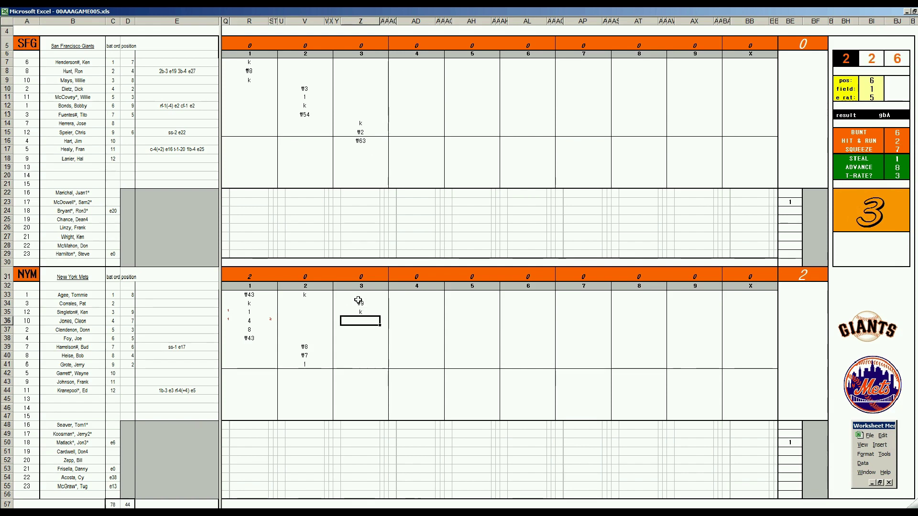
text(k)
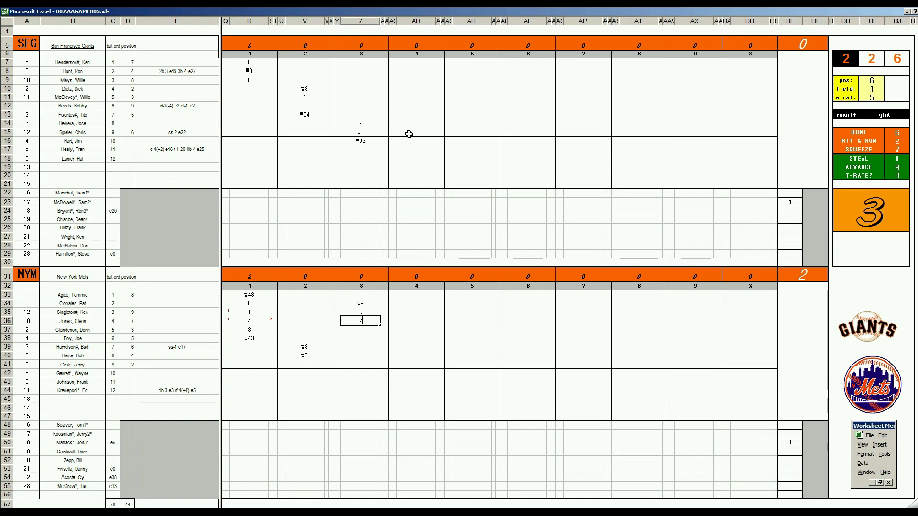
click(418, 70)
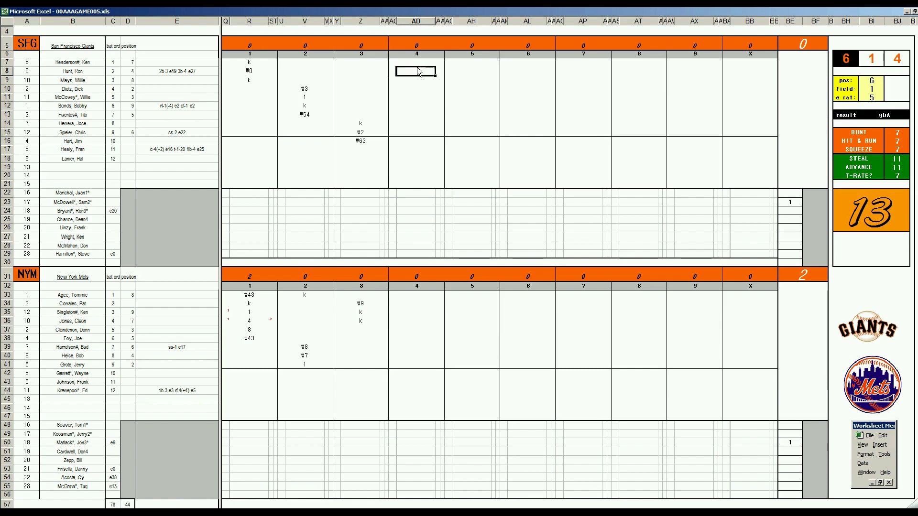
key(Return)
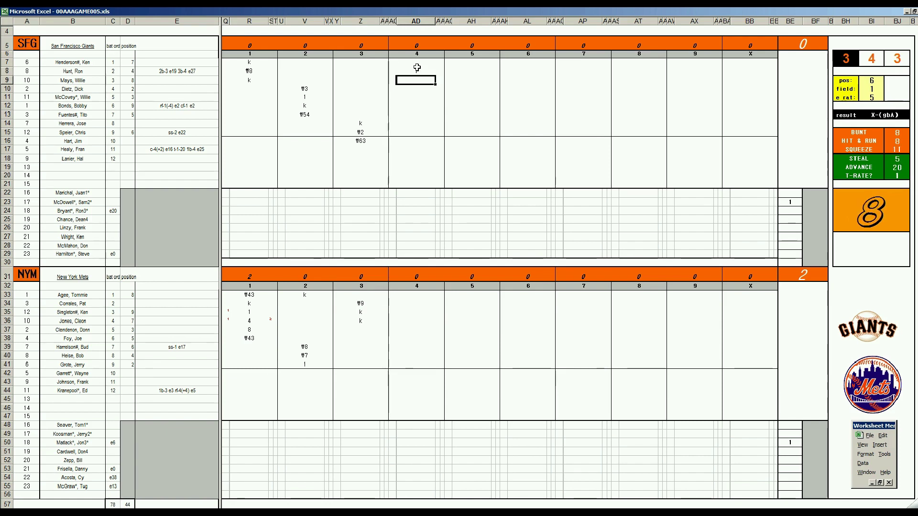
Enter 8, k and ₩643 in AD9–AD11 for the Giants' fourth inning
text(8)
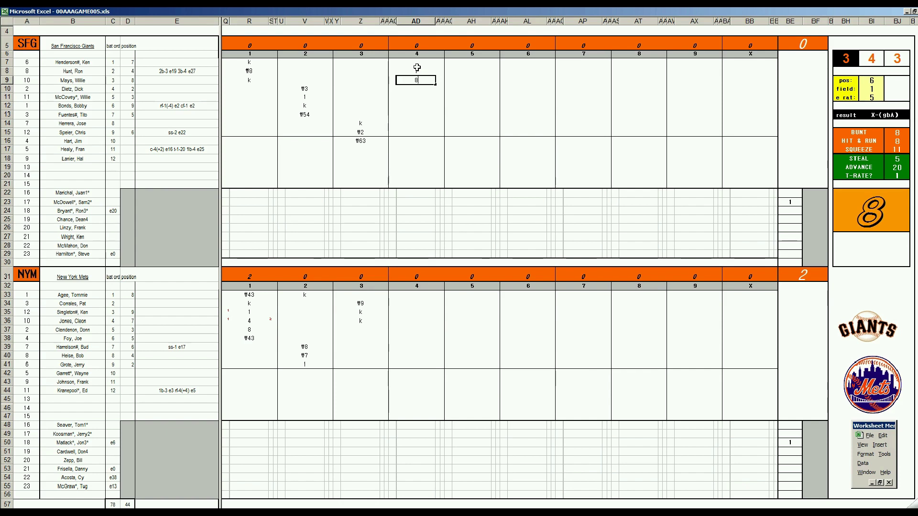
key(Return)
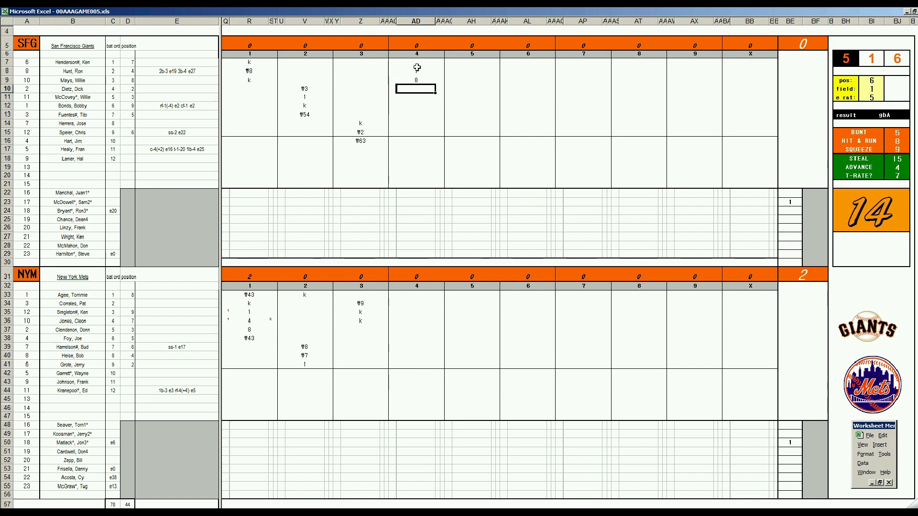
text(k)
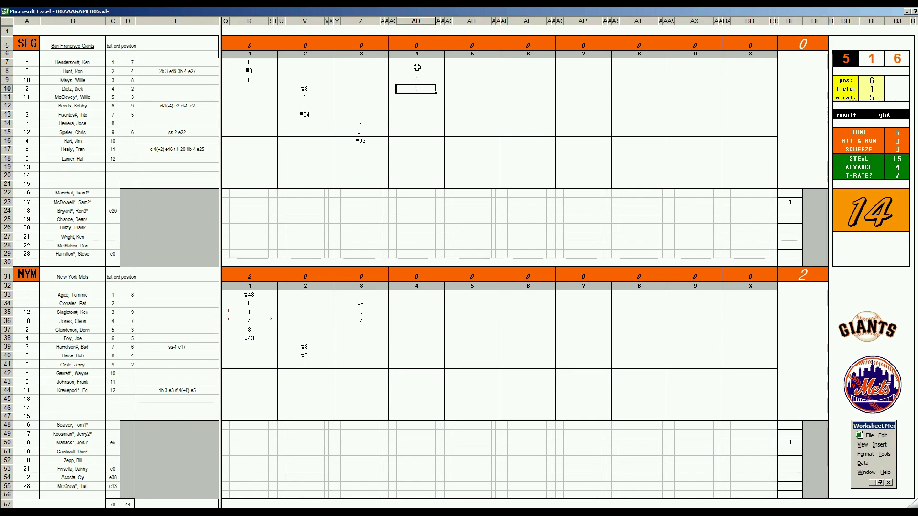
key(Return)
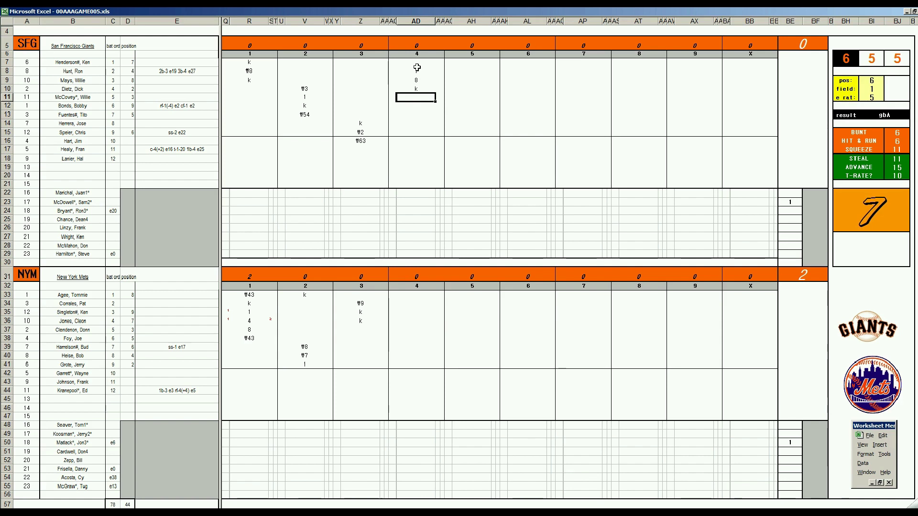
key(Tab)
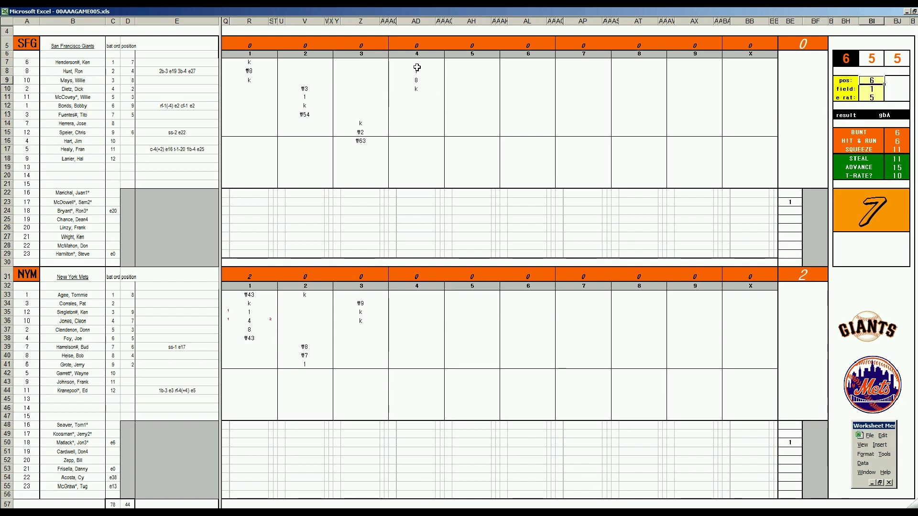
click(420, 98)
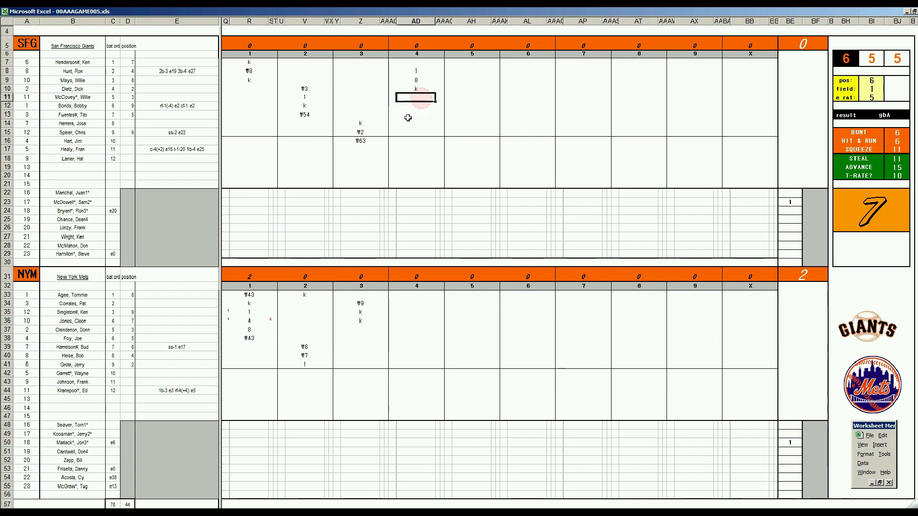
text(\643)
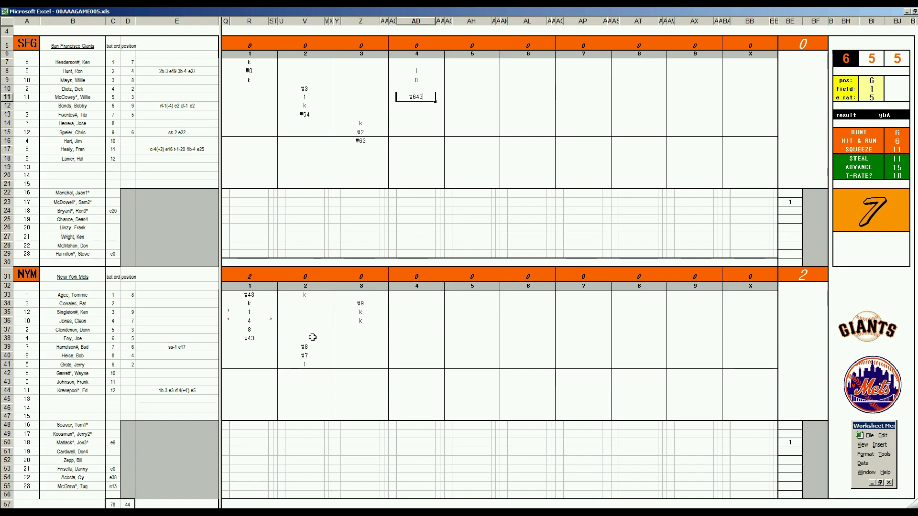
click(406, 330)
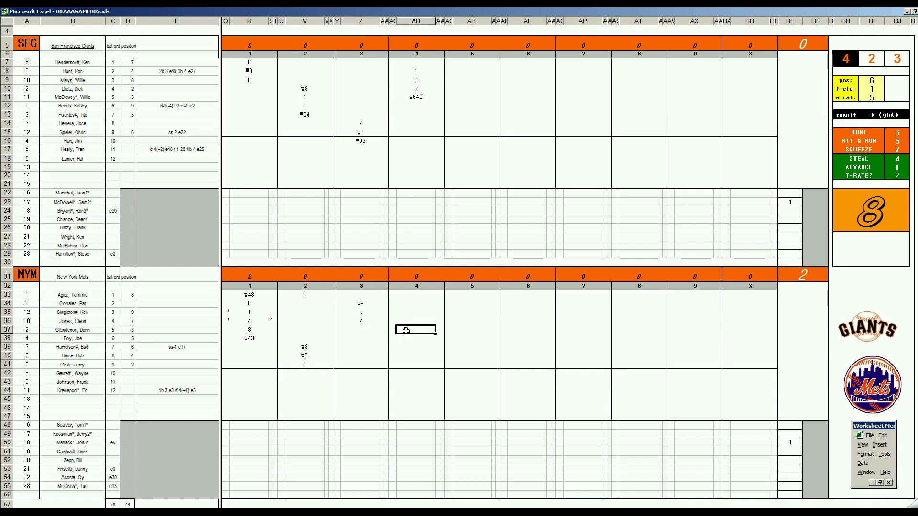
Score the Mets' fourth inning as 1, k, ₩43 and k in AD37–AD40
text(1)
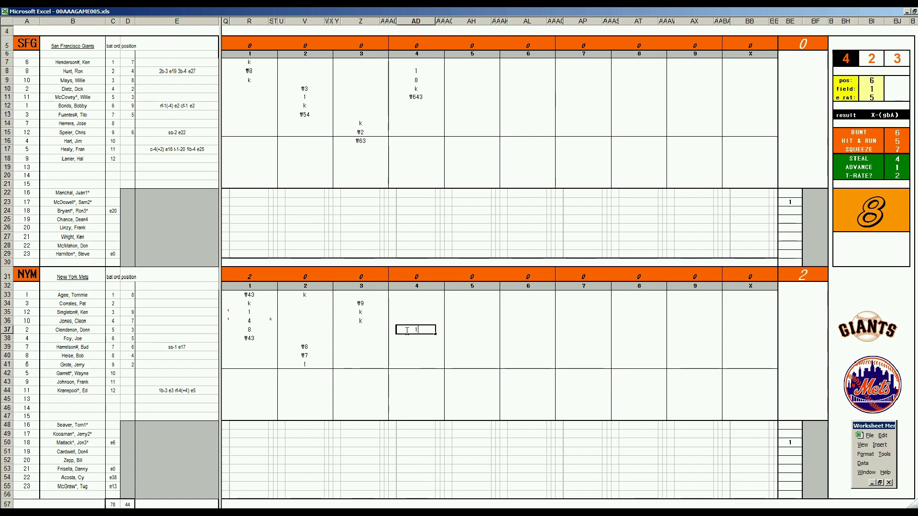
key(Return)
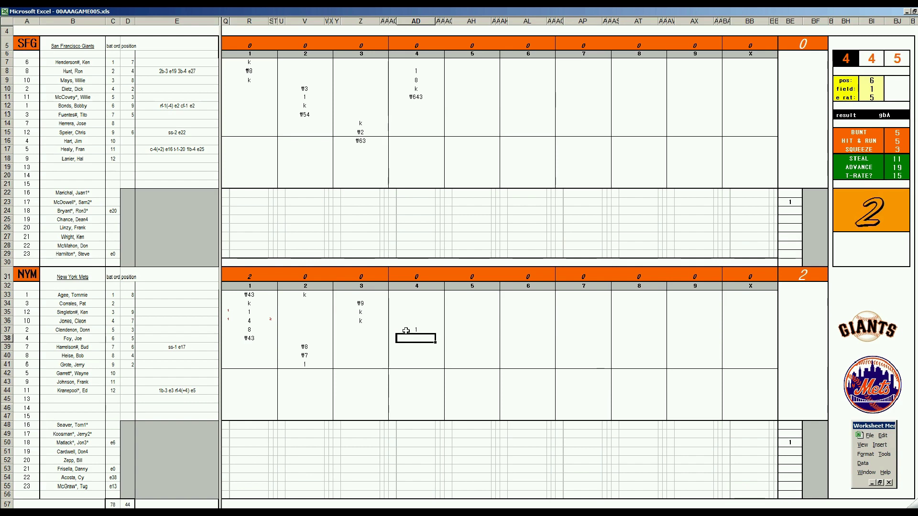
text(k)
key(Return)
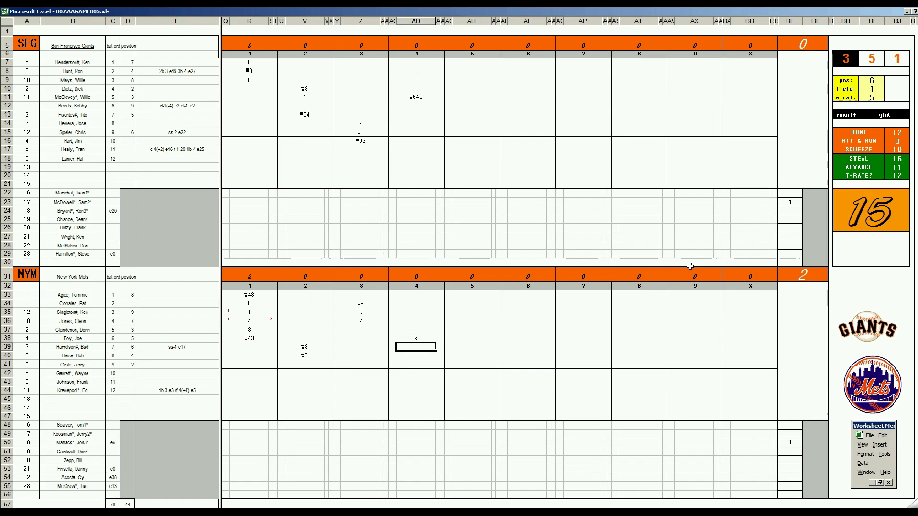
text(\43)
key(Return)
text(k)
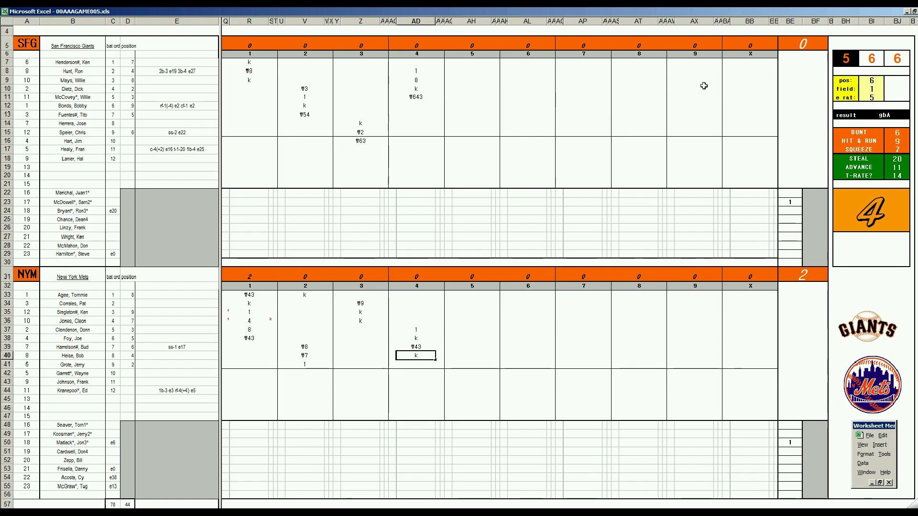
Re-roll the dice with F9 and score the Giants' fifth inning as ₩63, k and ₩4
click(464, 106)
key(F9)
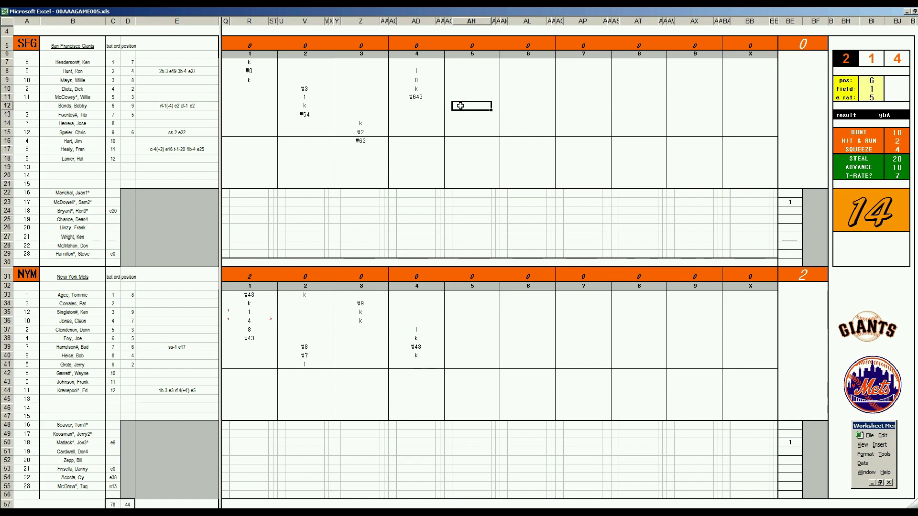
text(#63)
key(Return)
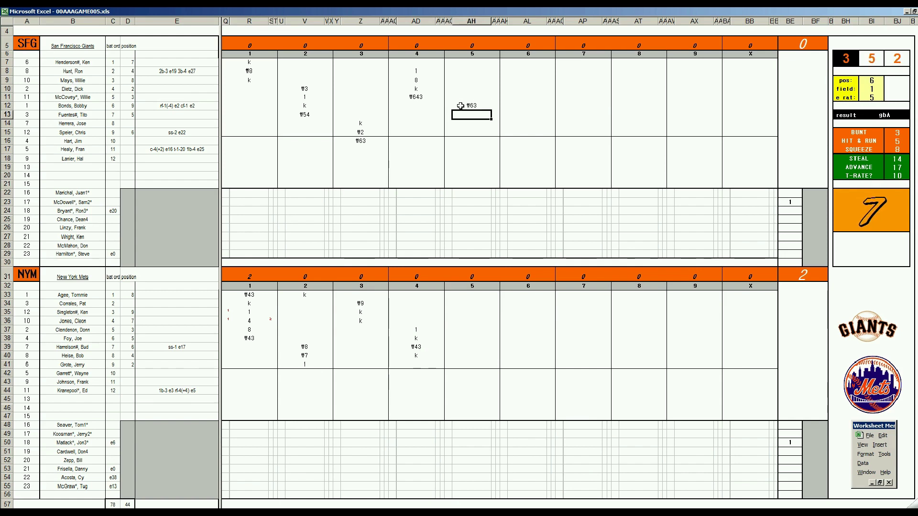
text(k)
key(Return)
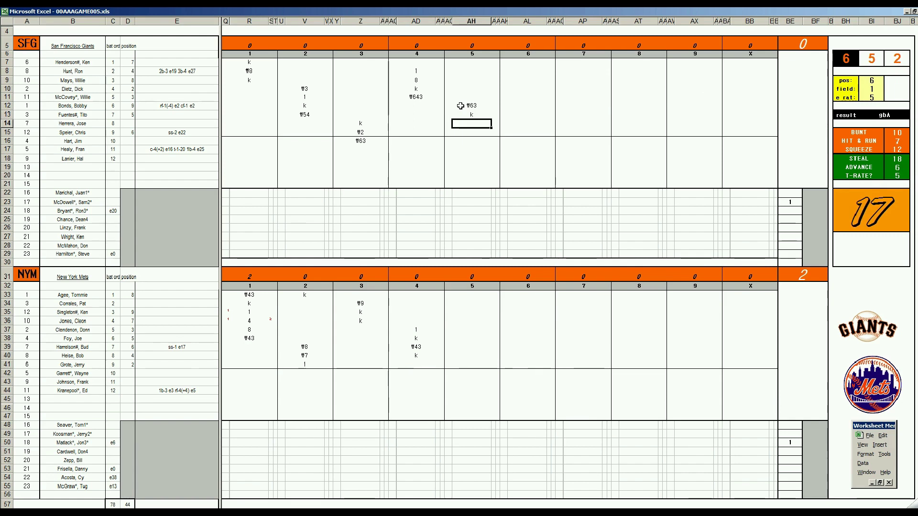
text(#4)
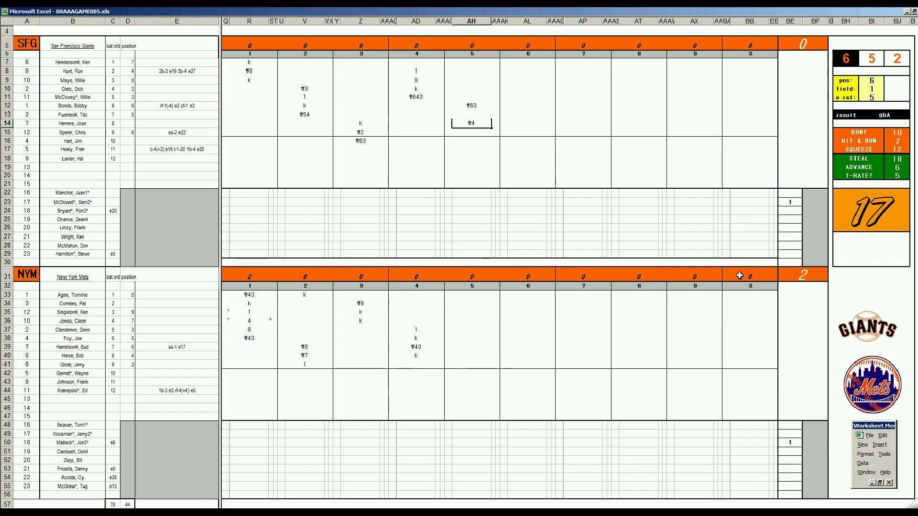
click(469, 366)
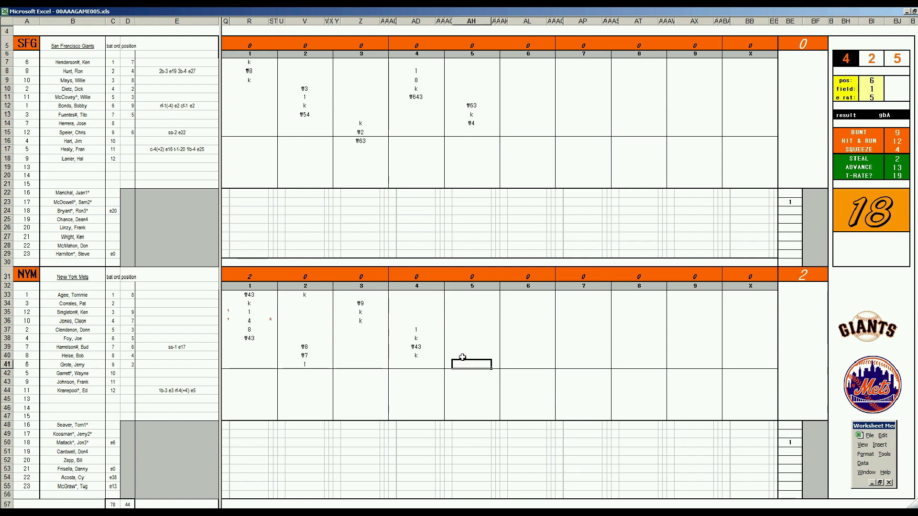
Enter ₩4 and set the side panel to pos 4, field 3, e rat 19
text(#4)
key(Return)
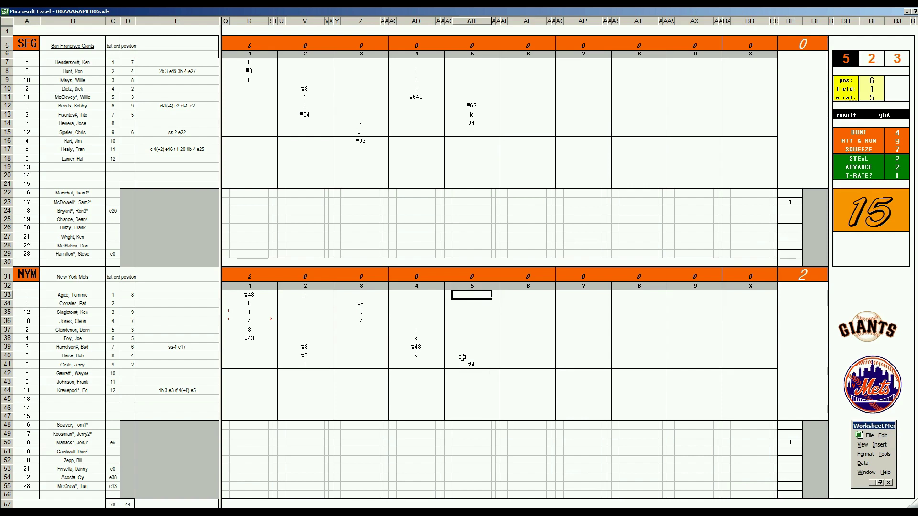
key(Tab)
text(4)
key(Return)
text(3)
key(Return)
text(19)
key(Return)
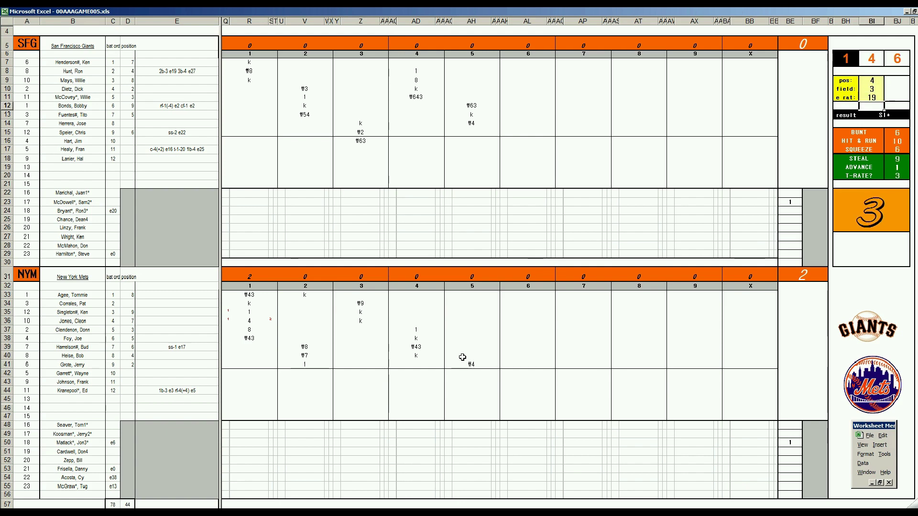
Record a 1 for the Mets' leadoff batter in AH33 and change pos to 6
click(472, 296)
text(1)
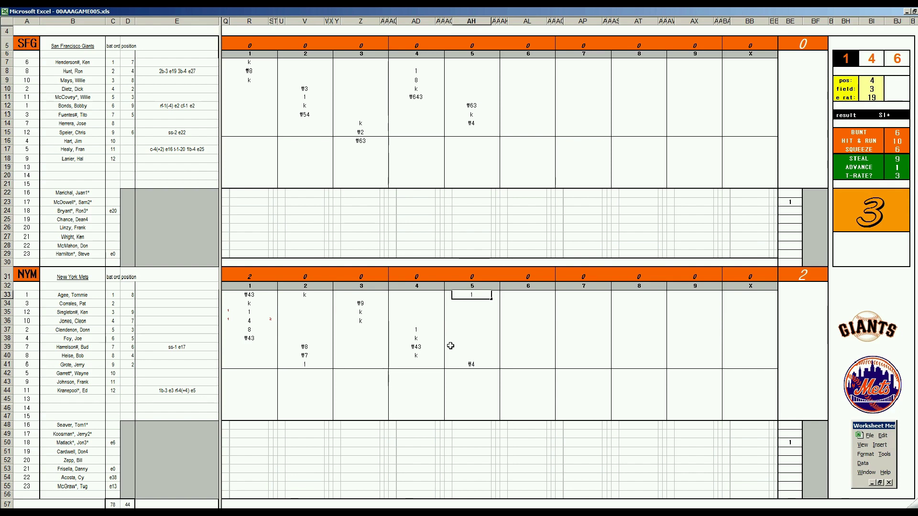
key(Return)
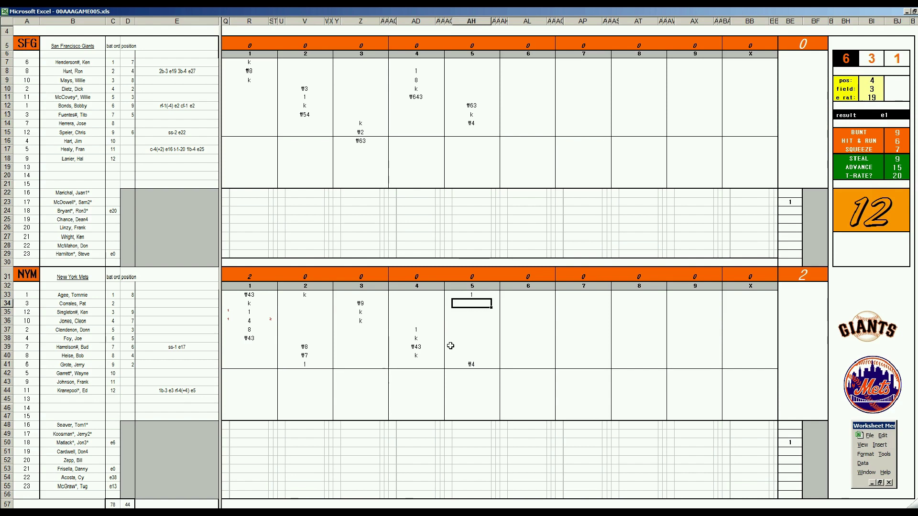
key(ctrl+r)
text(6)
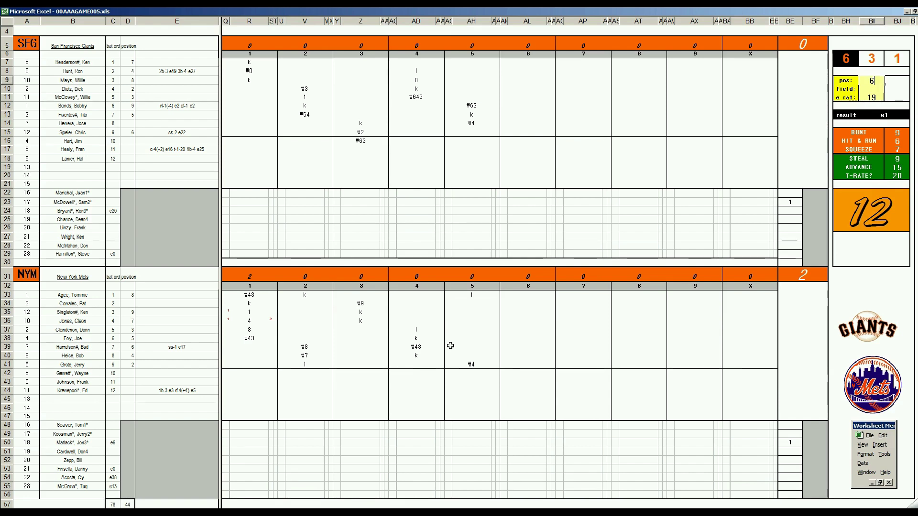
key(Return)
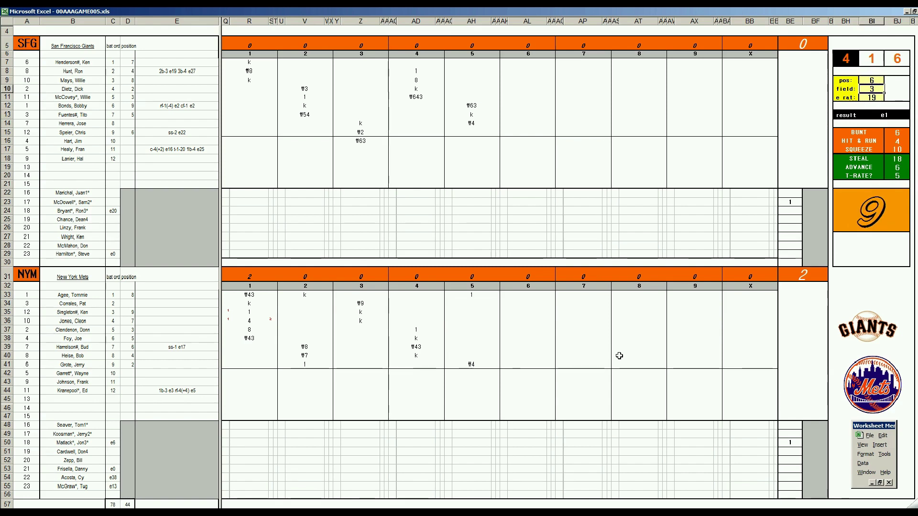
Enter e6 and ₩4 for the next two Mets batters in the fifth inning
click(458, 305)
text(e6)
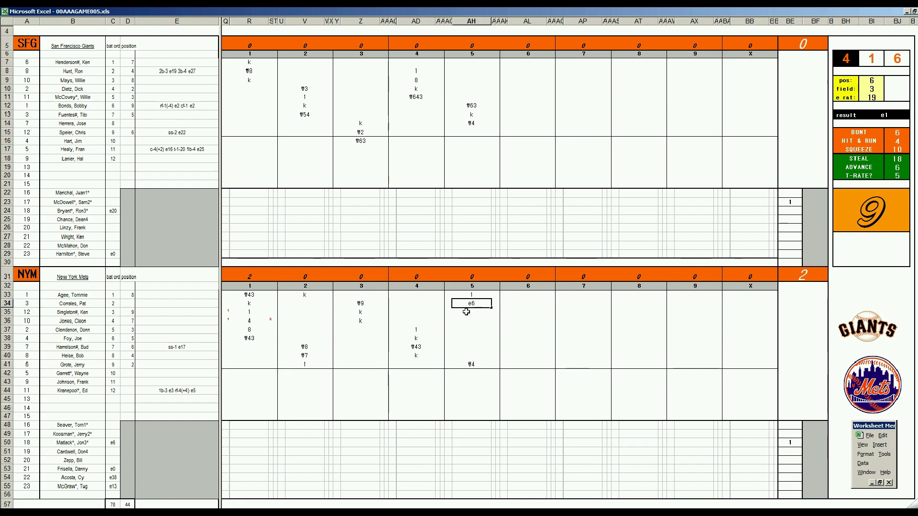
key(Return)
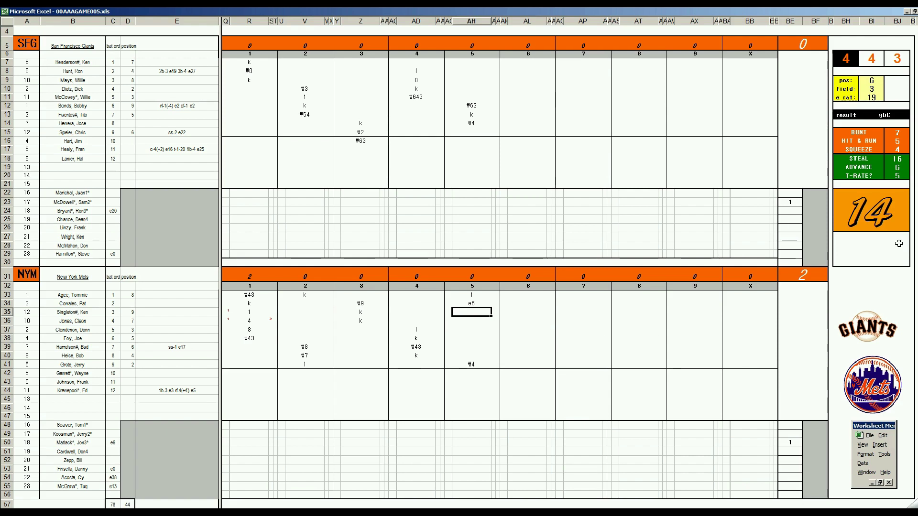
text(#4)
key(Return)
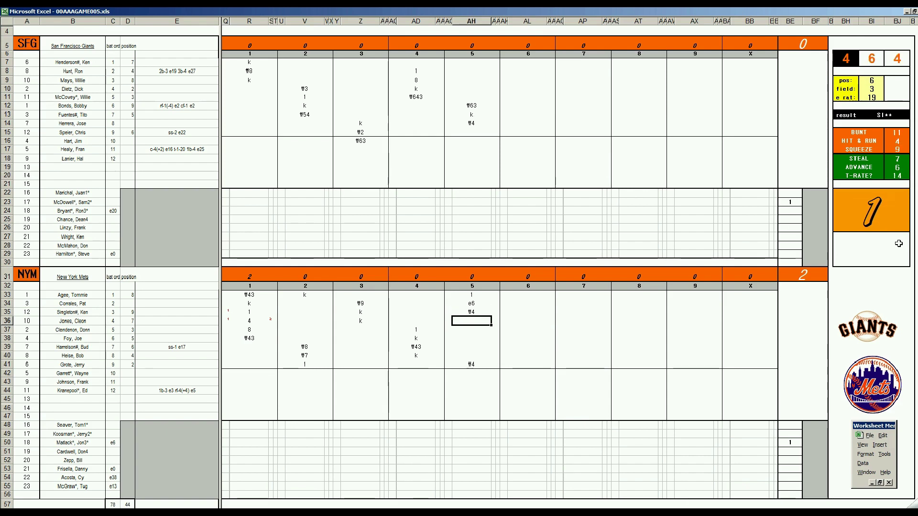
Set pos 8, field 2, e rat 10 and enter ₩8 in AH36
key(ctrl+r)
text(8)
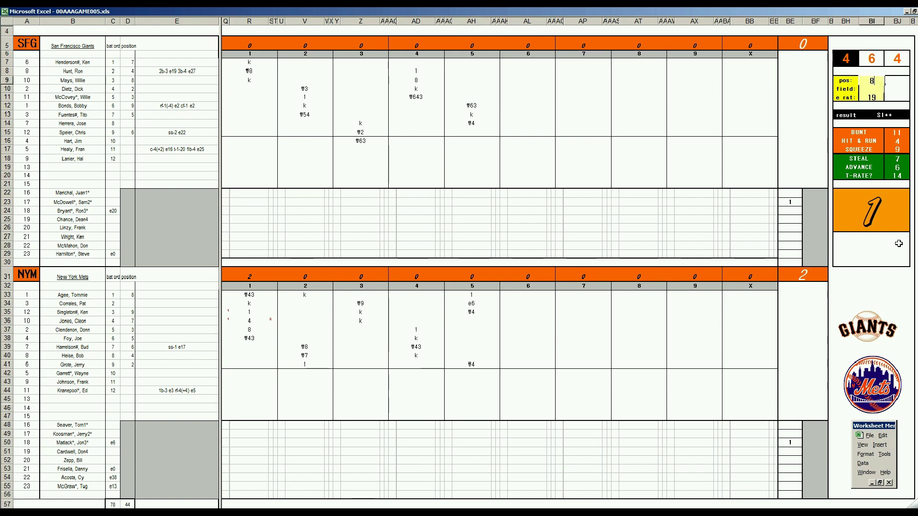
key(Return)
text(2)
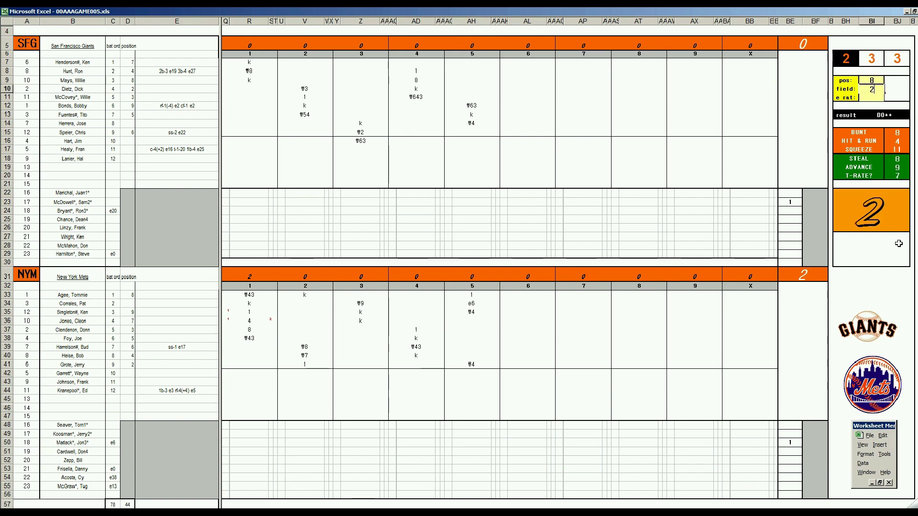
key(Return)
text(10)
key(Return)
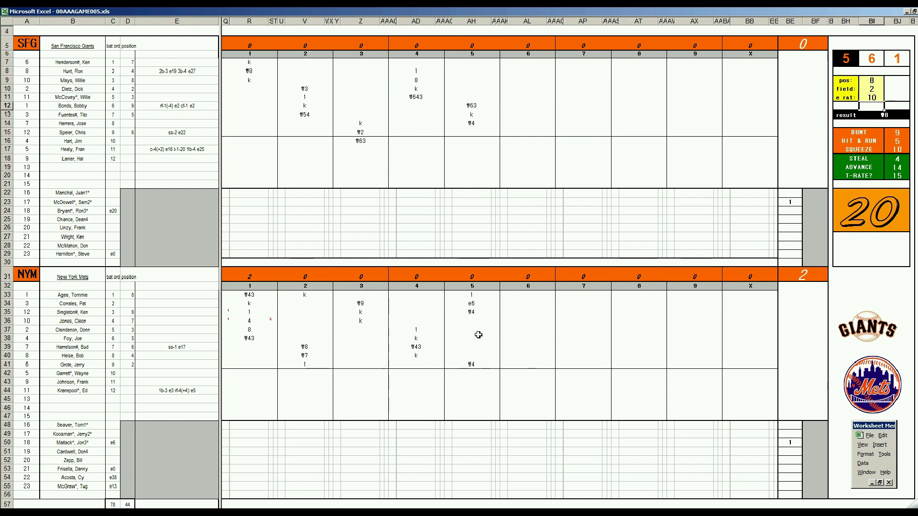
click(471, 321)
text(#8)
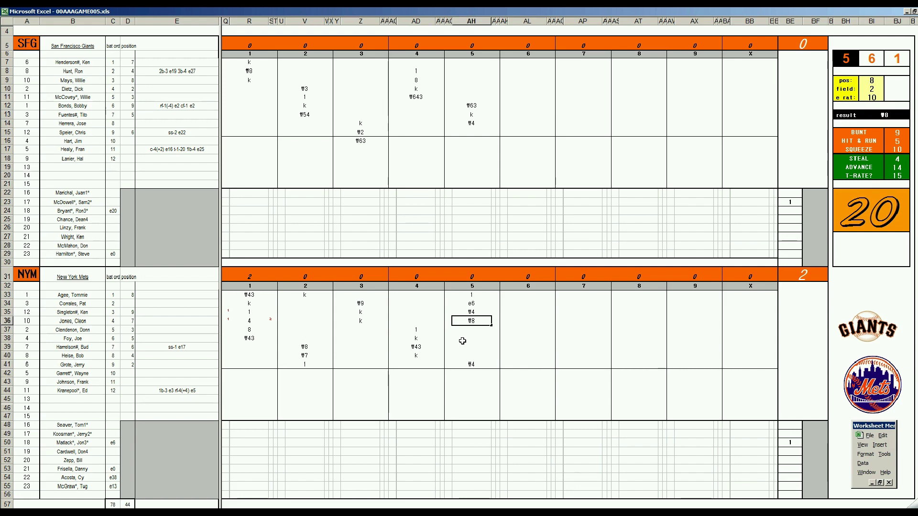
Enter k and k in AL15–AL16 and ₩3 in AL8 for the Giants' sixth inning
click(522, 132)
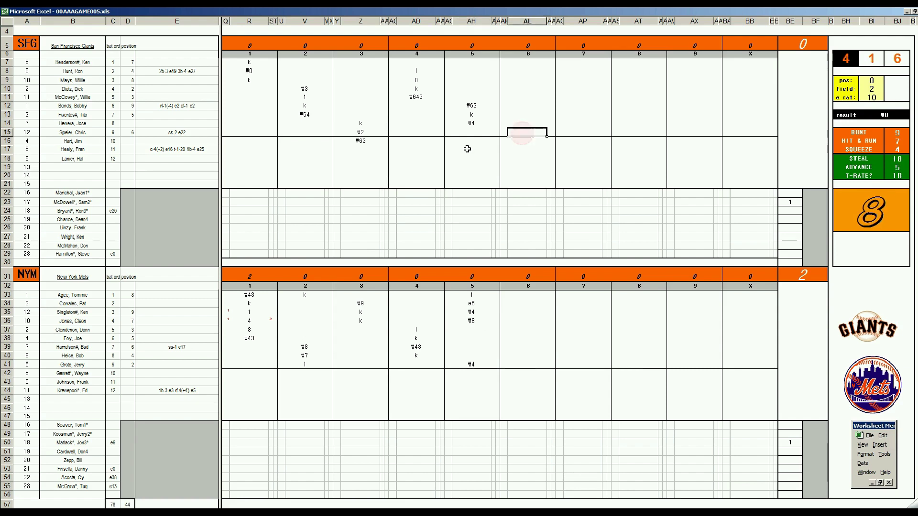
text(k)
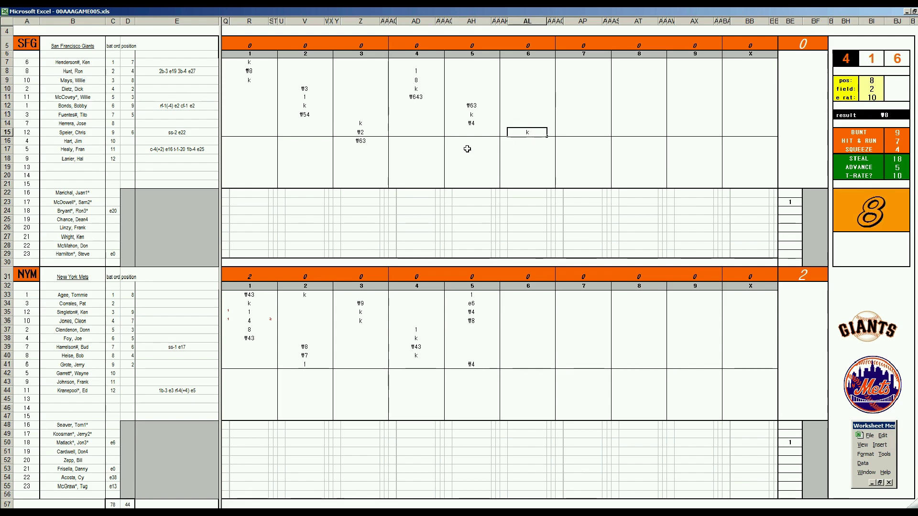
key(Return)
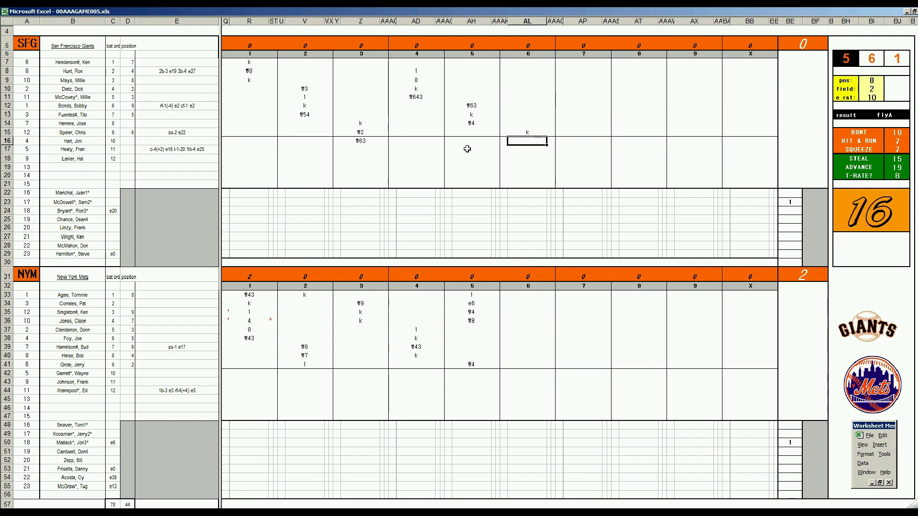
text(k)
key(Up)
key(Up)
key(Up)
key(Up)
key(Up)
key(Up)
key(Up)
key(Up)
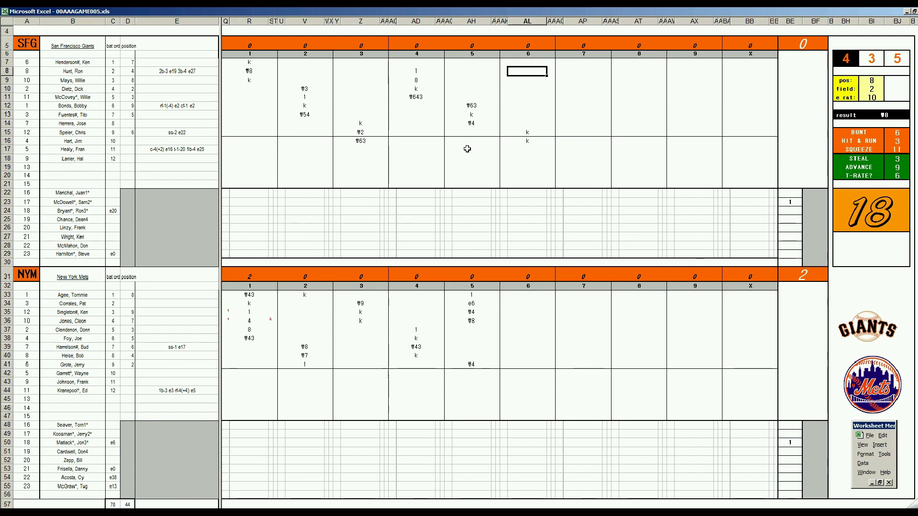
text(#3)
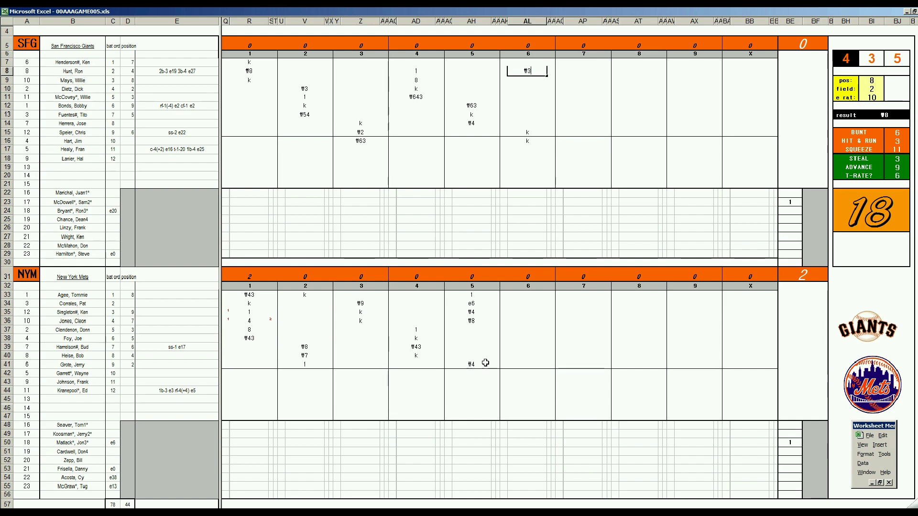
Record 1 and k in the Mets' sixth inning (AL37–AL38), then enter #444 in AL39
key(Return)
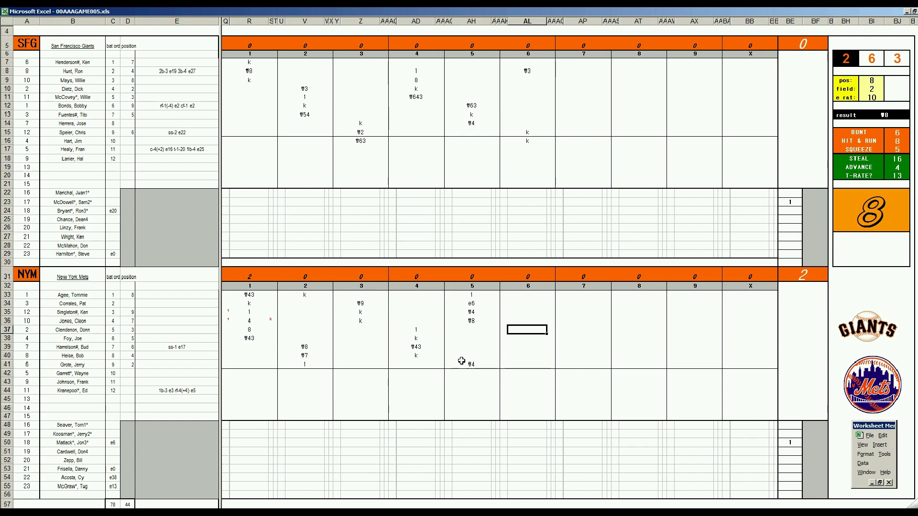
text(1)
key(Return)
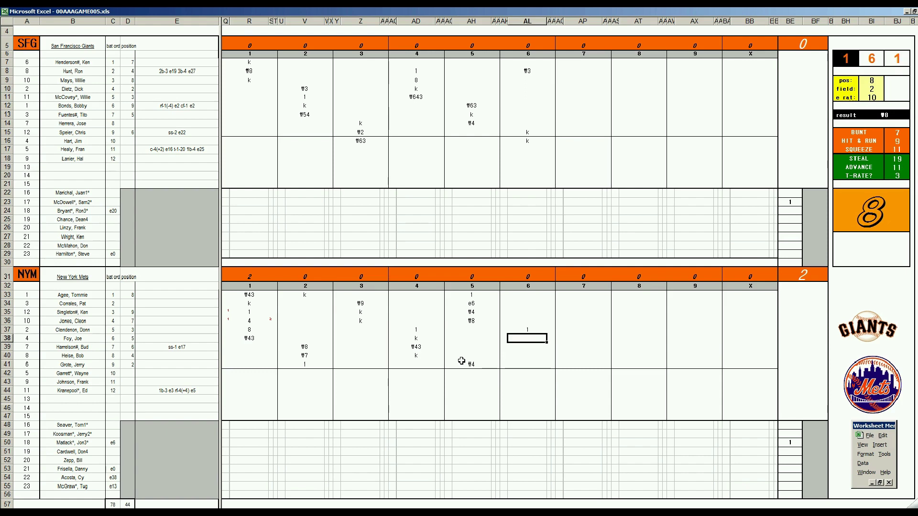
text(k)
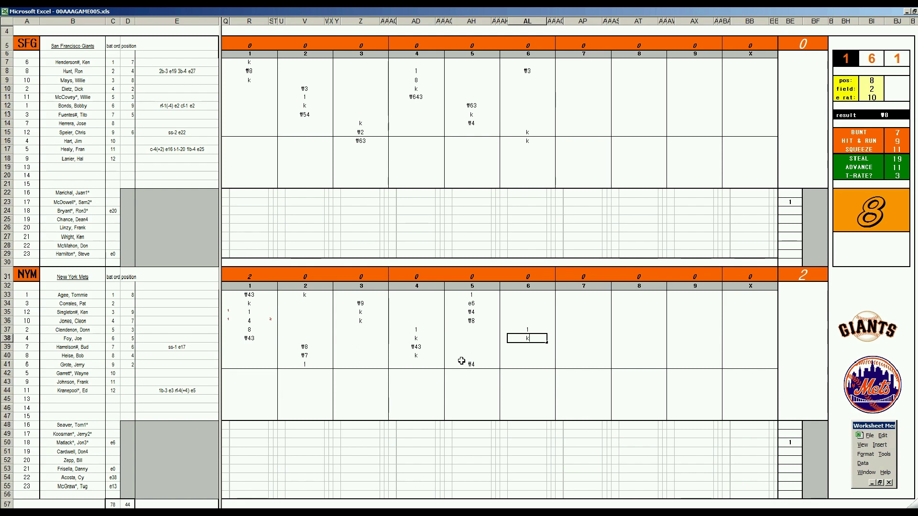
key(Return)
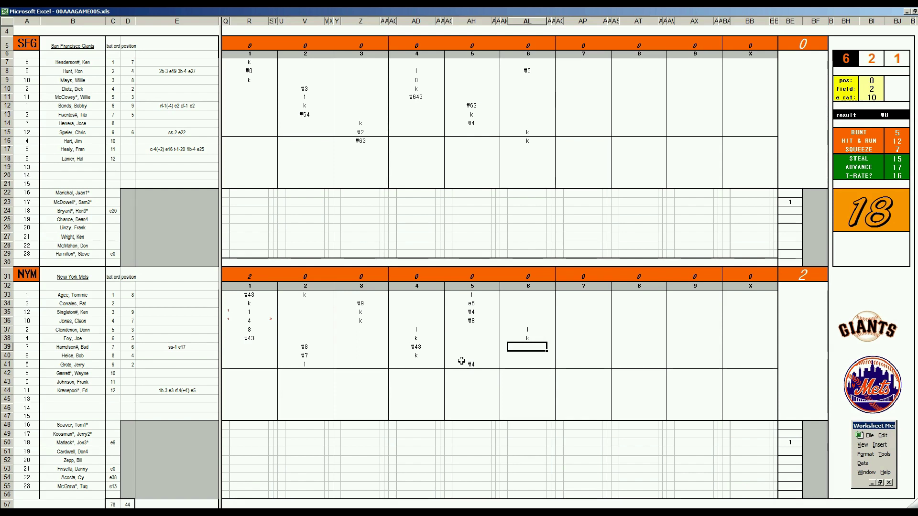
text(#444)
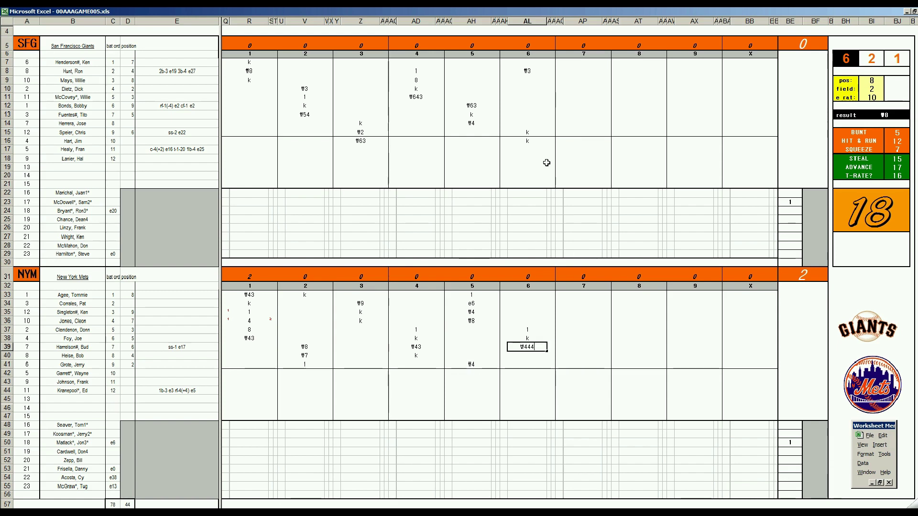
Log k strikeouts for the Giants' seventh-inning batters in AP9, AP10 and AP11
click(576, 80)
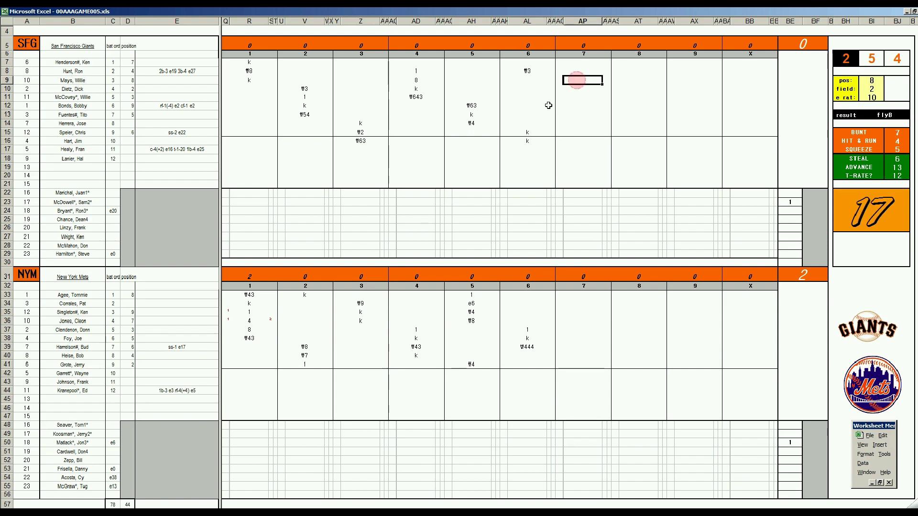
text(k)
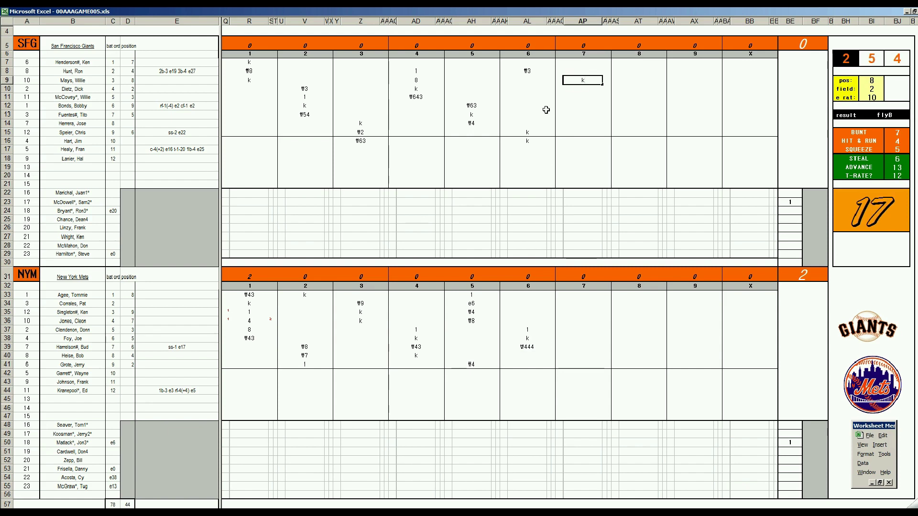
key(Return)
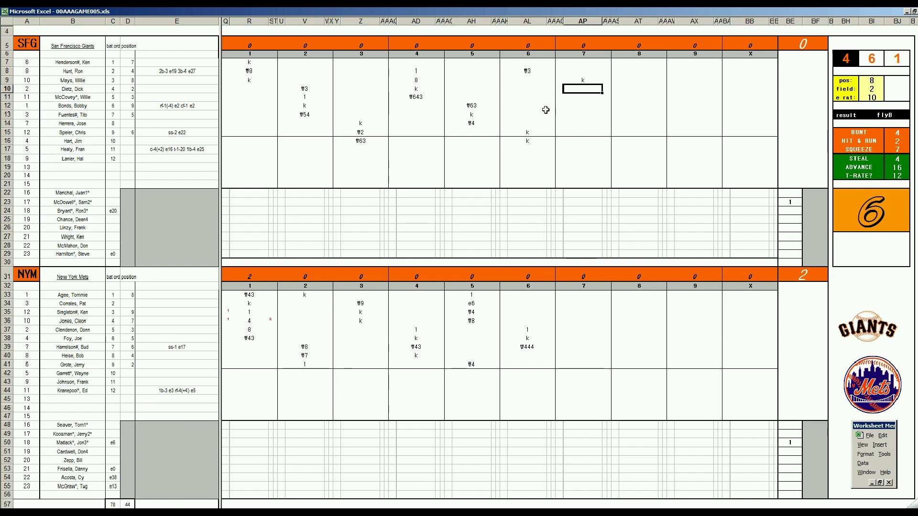
text(k)
key(Return)
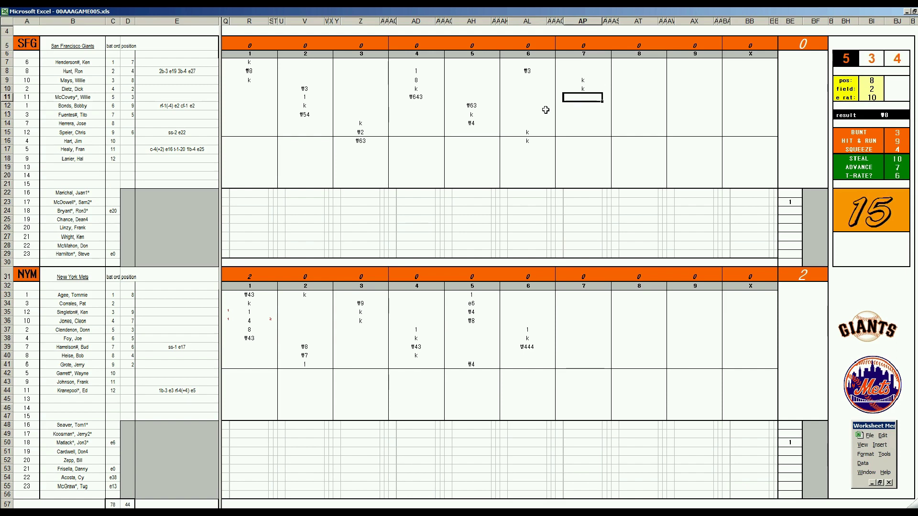
text(k)
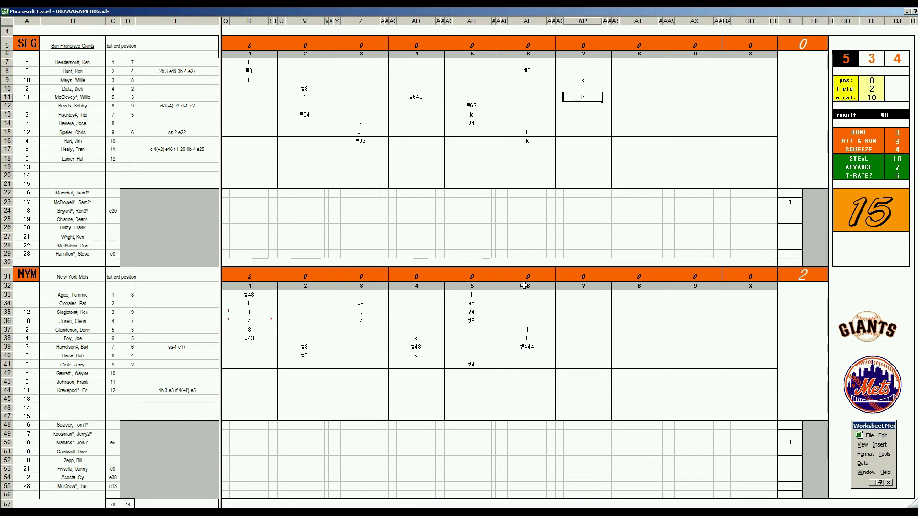
click(571, 355)
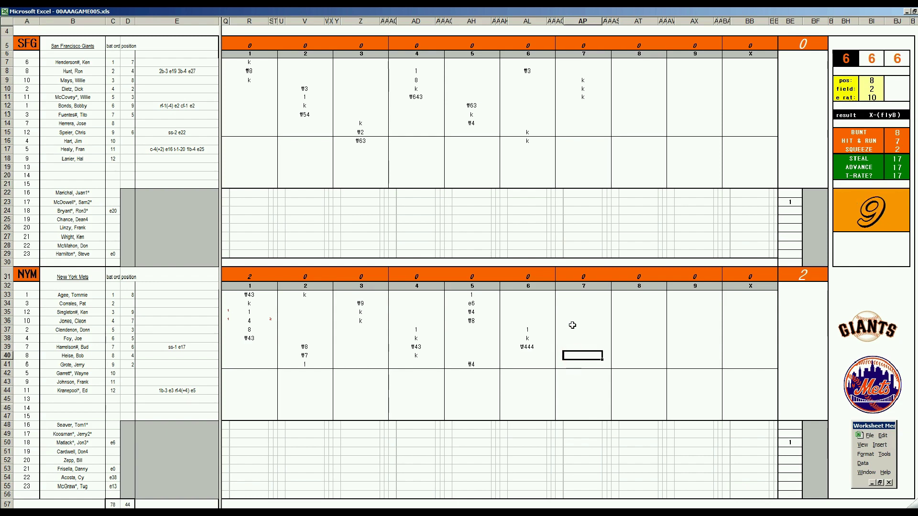
Enter \33 and 8 in AP40–AP41, 8 in AP33 and #8 in AP43 for the Mets' seventh
text(f\33)
key(Return)
text(8)
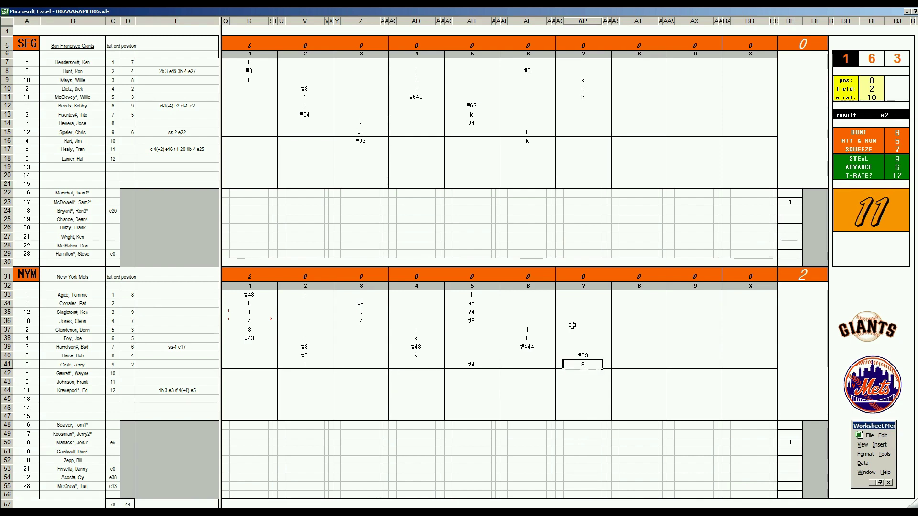
key(Return)
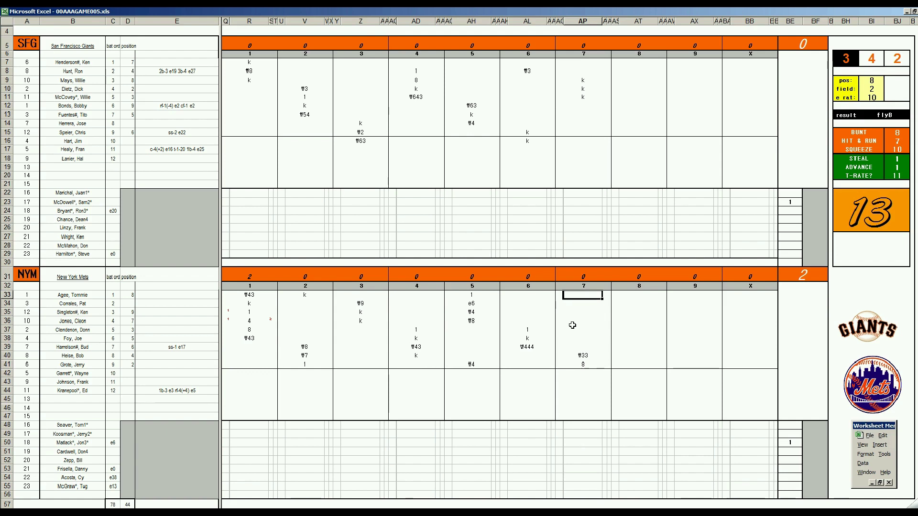
text(8)
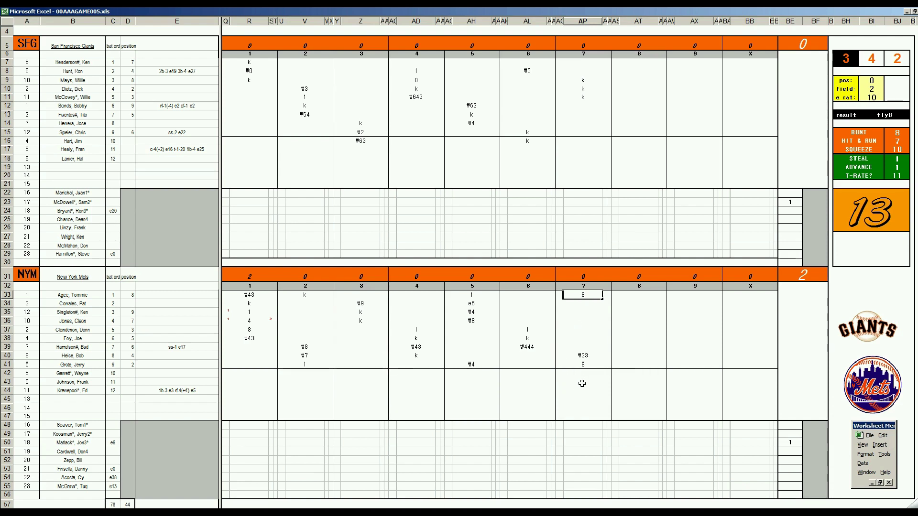
click(582, 382)
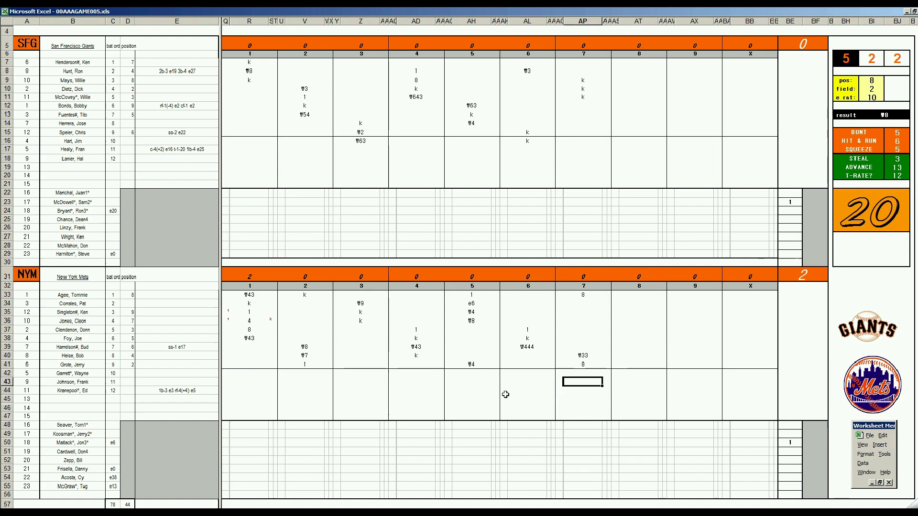
text(#8)
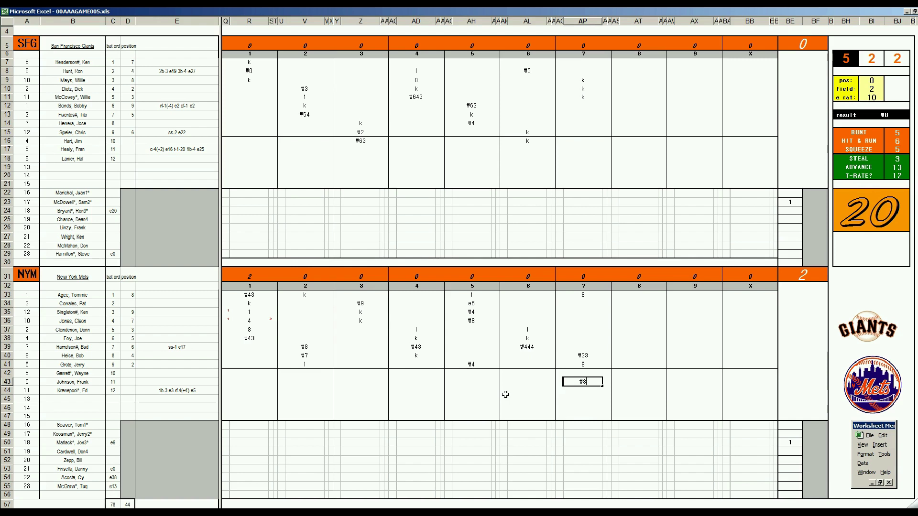
click(584, 312)
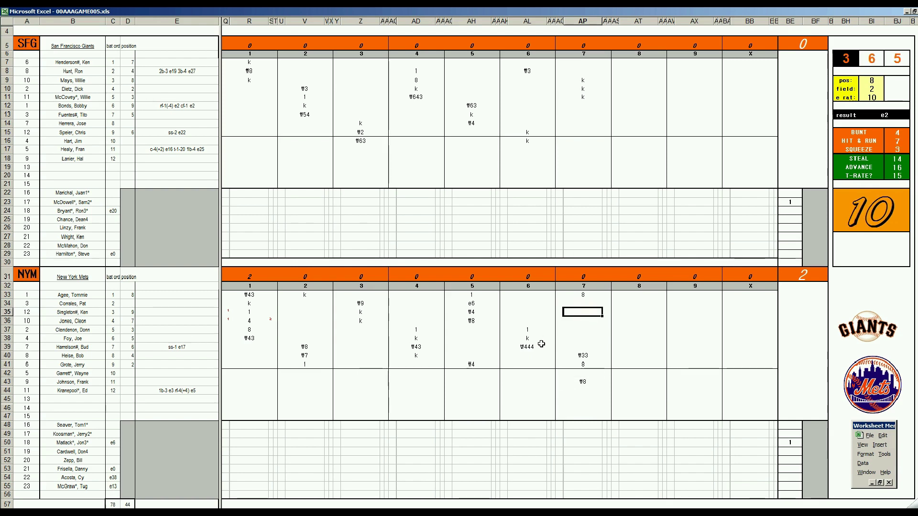
text(8)
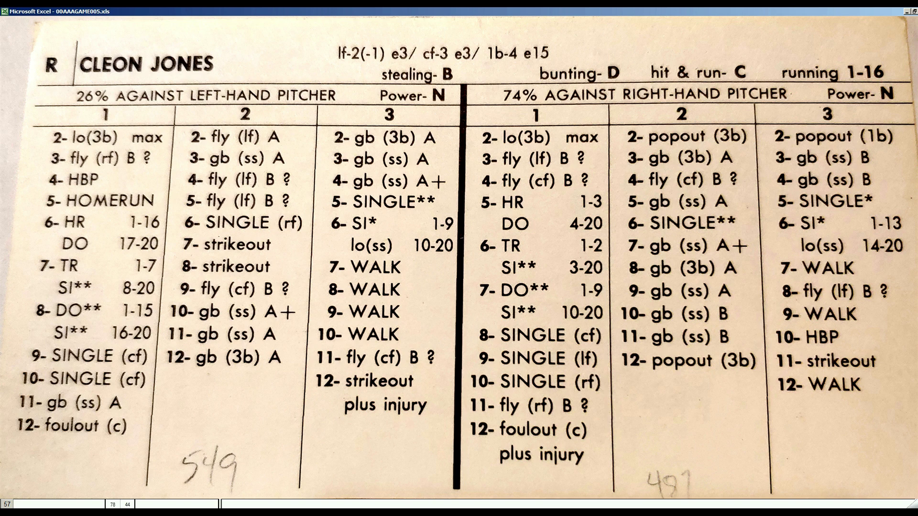
Back on the scoresheet, record 8 and 1 for rows 35 and 36 of the Mets' seventh
click(541, 344)
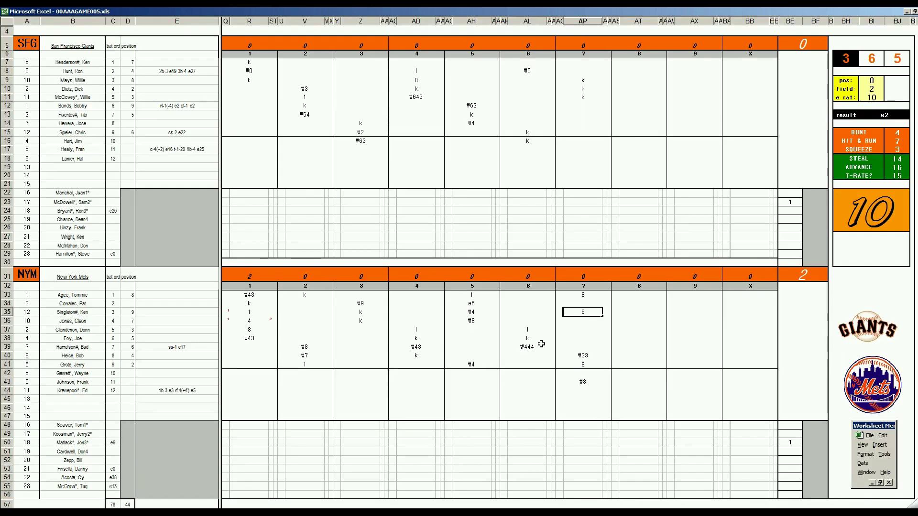
key(Return)
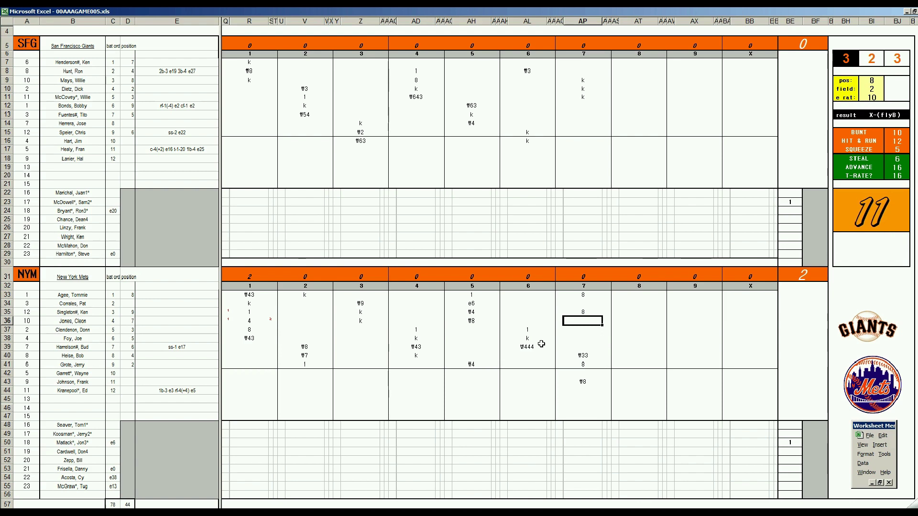
text(1)
key(Return)
Add run marks for the row 41 and row 33 batters, then enter #8 in AP37
key(Down)
key(Down)
key(Down)
key(Down)
key(Down)
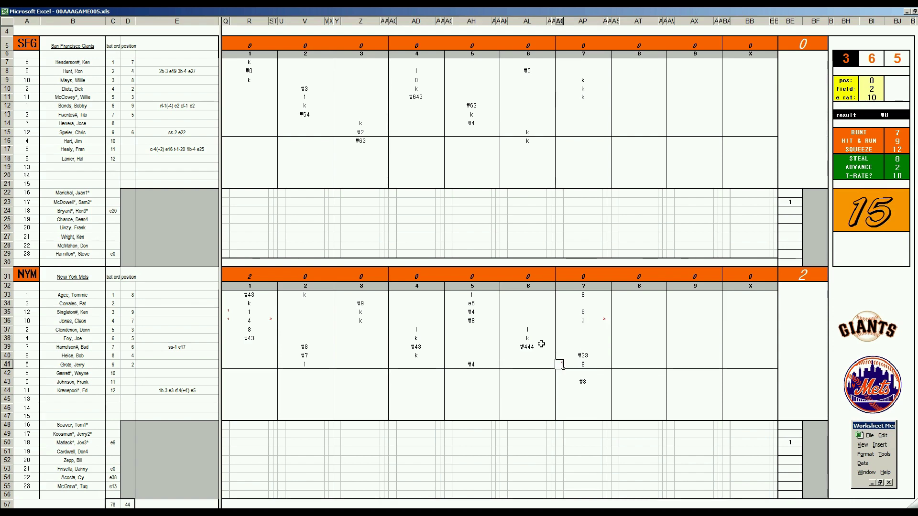
key(Return)
key(Up)
key(Up)
key(Up)
key(Up)
key(Up)
key(Up)
key(Up)
key(Up)
text(1)
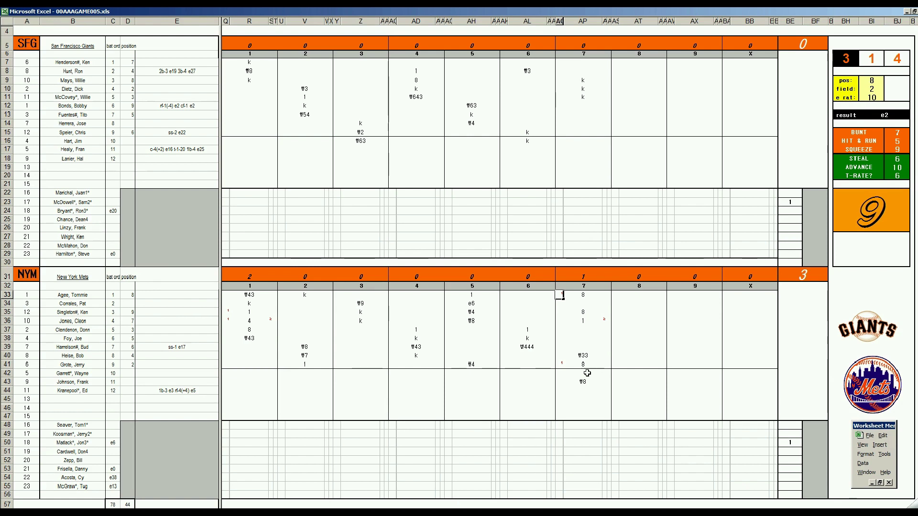
click(583, 330)
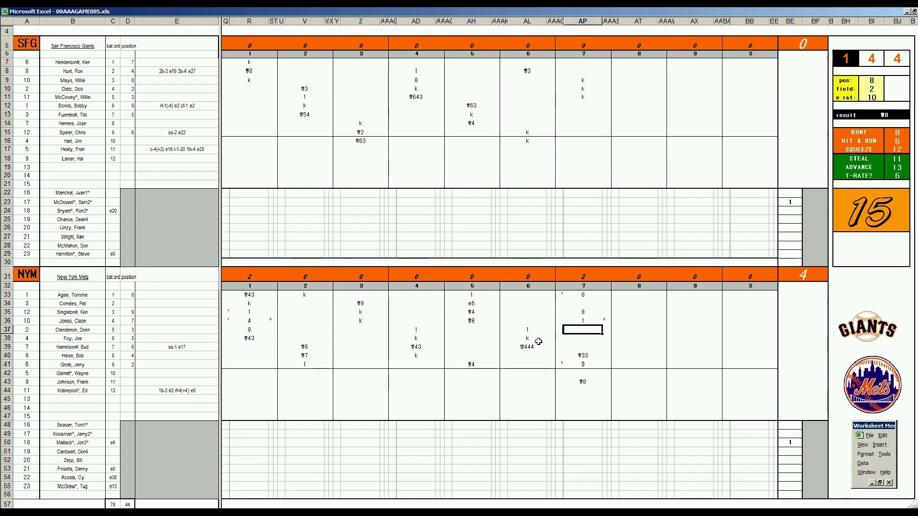
text(#8)
key(ctrl+Return)
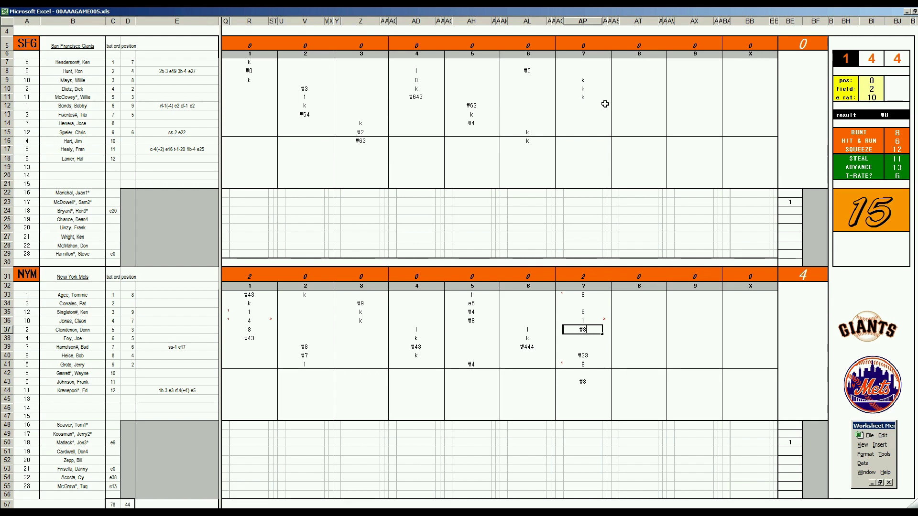
Set the side panel's pos to 4 and e rat to 34
click(631, 107)
text(4)
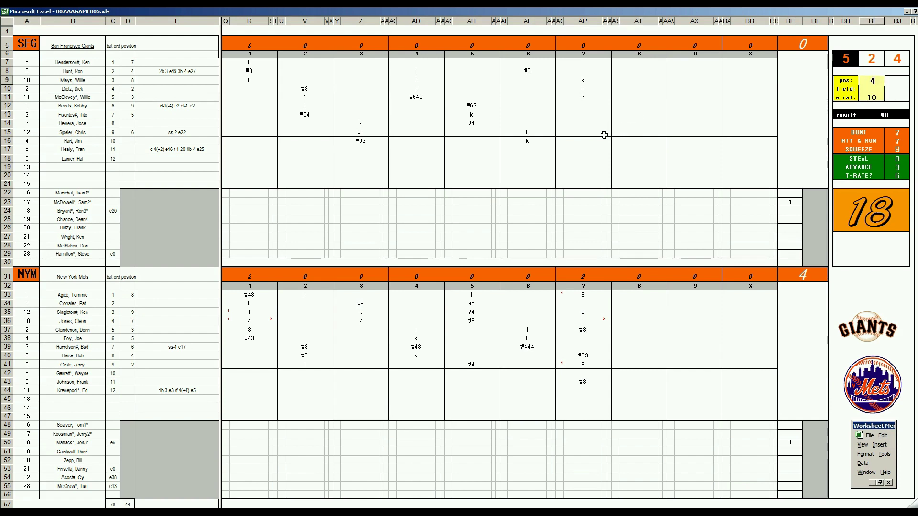
key(Return)
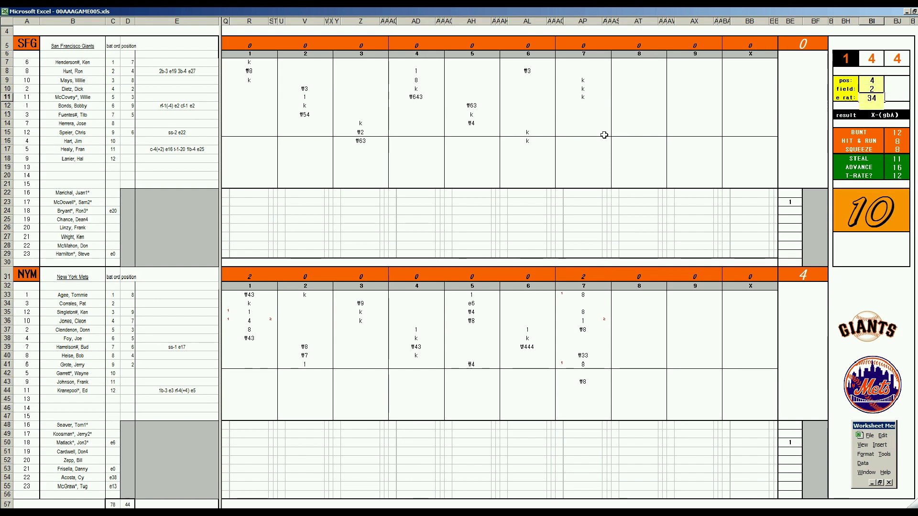
key(Return)
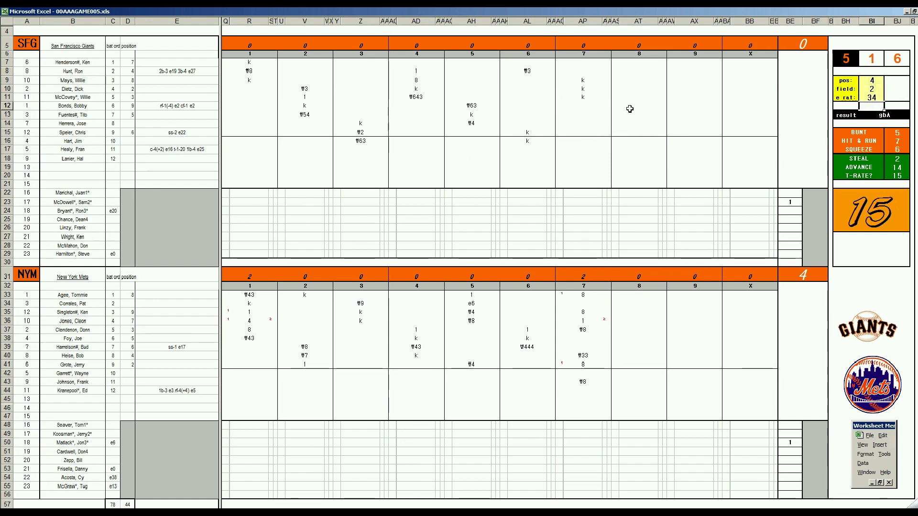
Enter #43 in AT12 for the Giants' eighth inning, then switch to Spotify
click(629, 109)
text(#43)
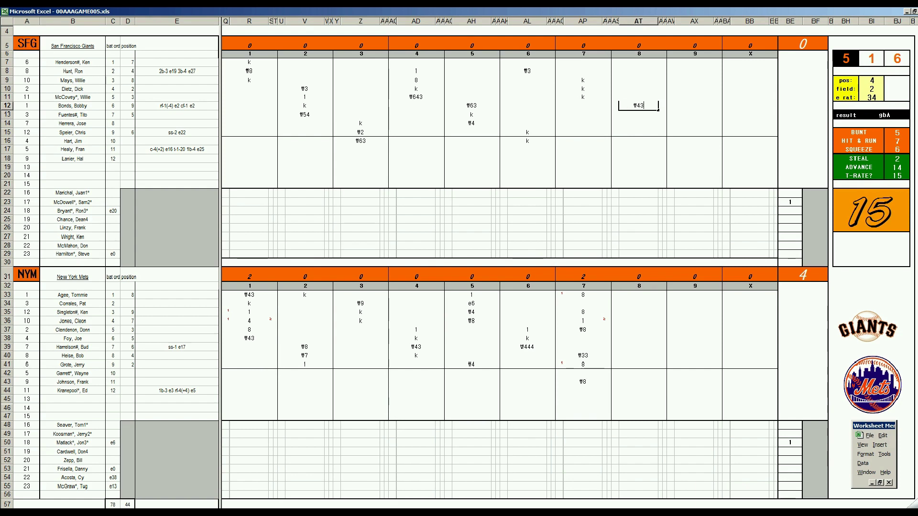
key(alt+Tab)
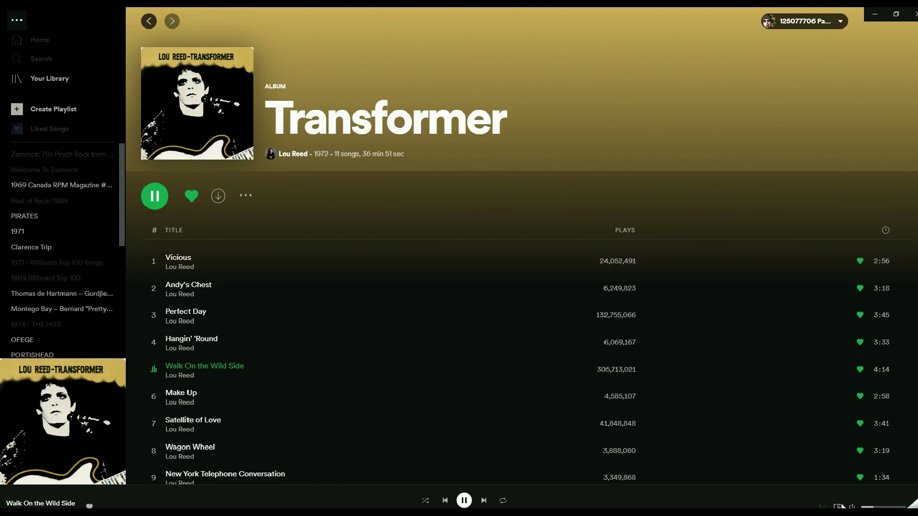
Raise Spotify's playback volume slightly and bring 00AAAGAME005.xls back to the front
drag(873, 507, 879, 507)
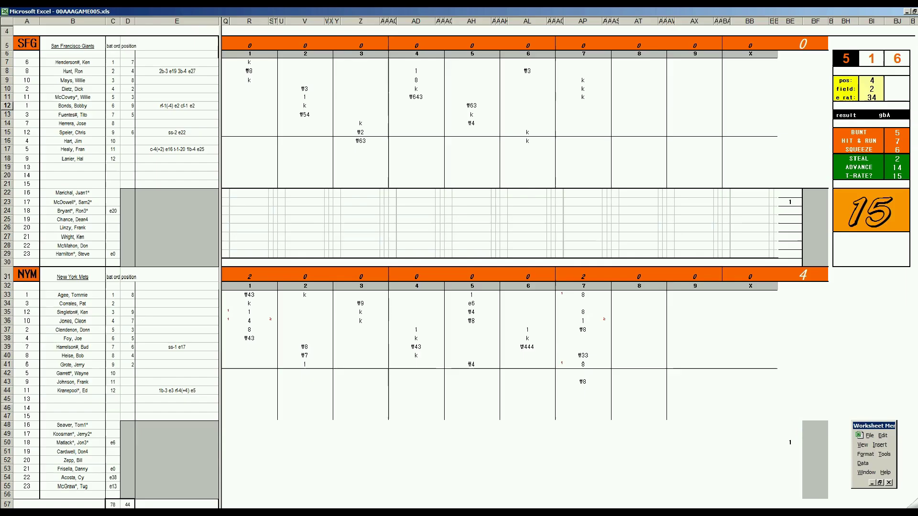
click(148, 480)
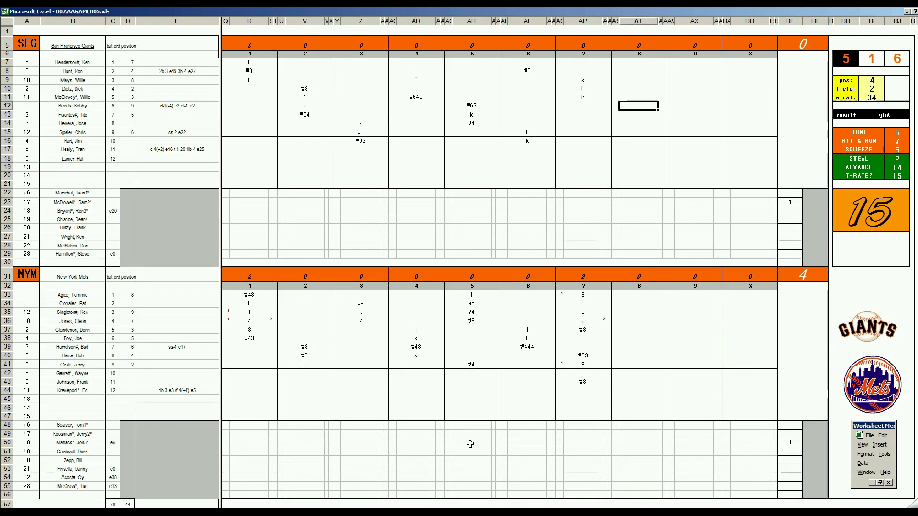
Record #43, 1, #8 and k down the Giants' eighth-inning batting order
text(#43)
key(Return)
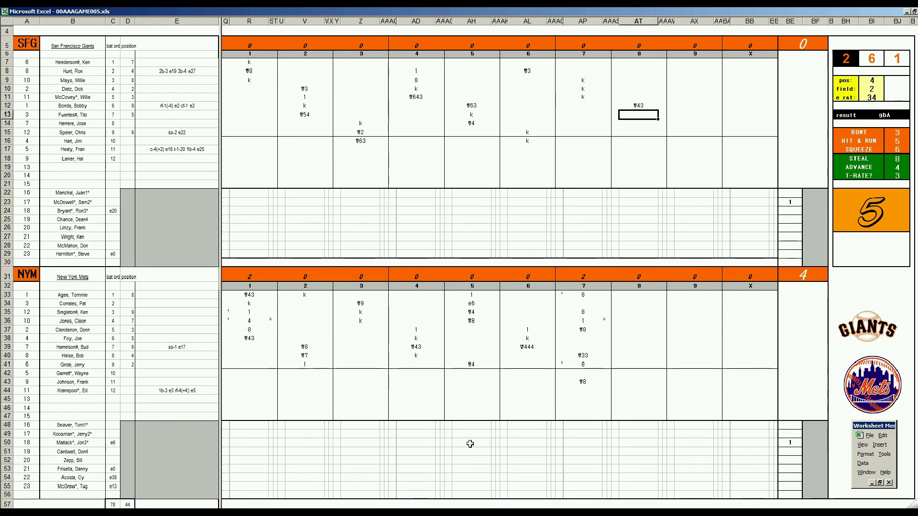
text(1)
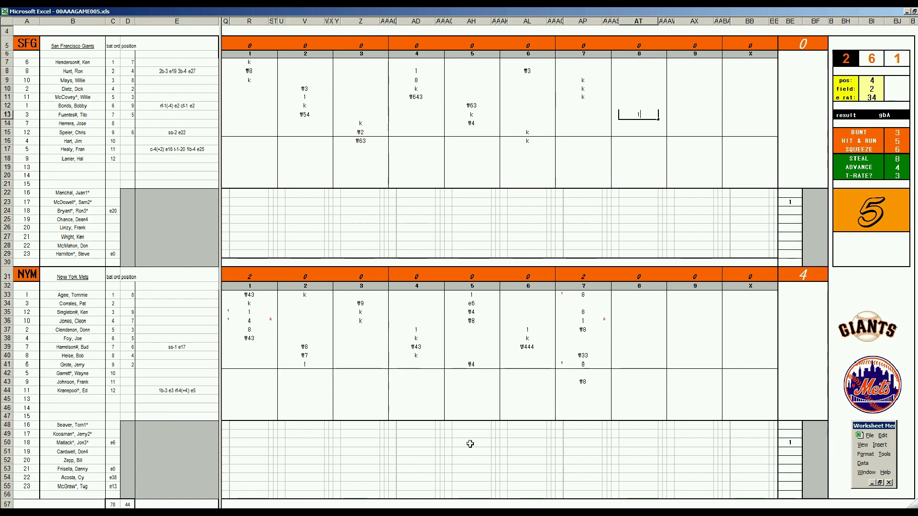
key(Return)
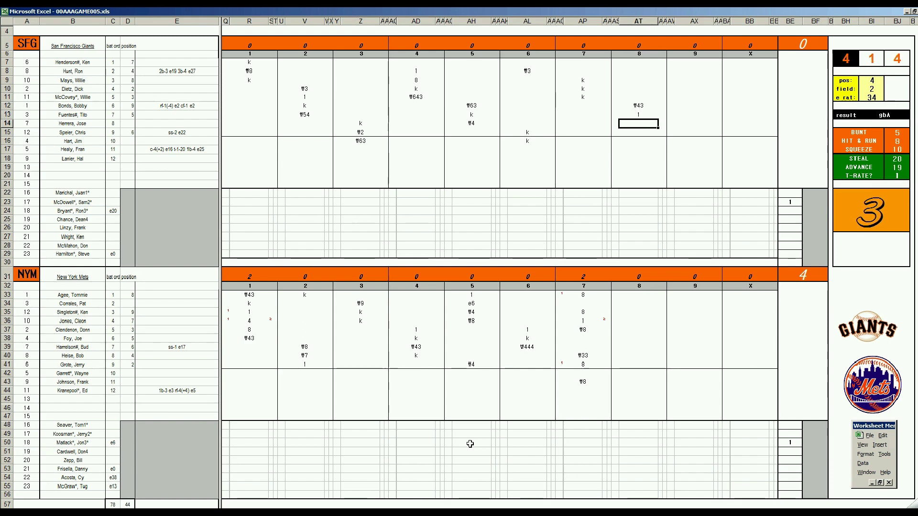
text(#8)
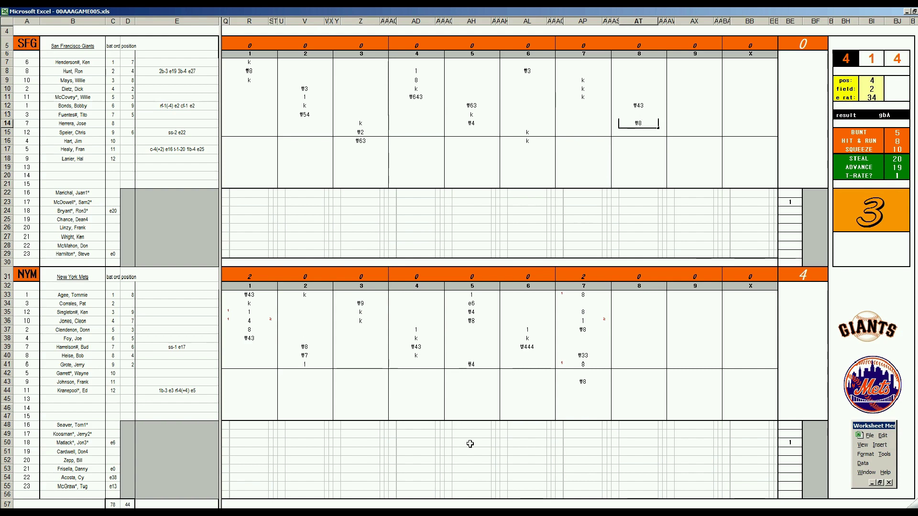
key(Return)
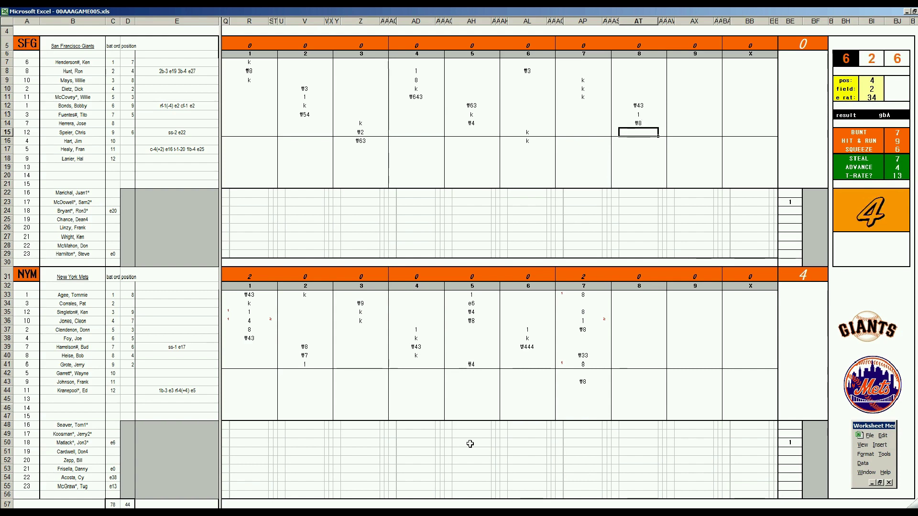
text(k)
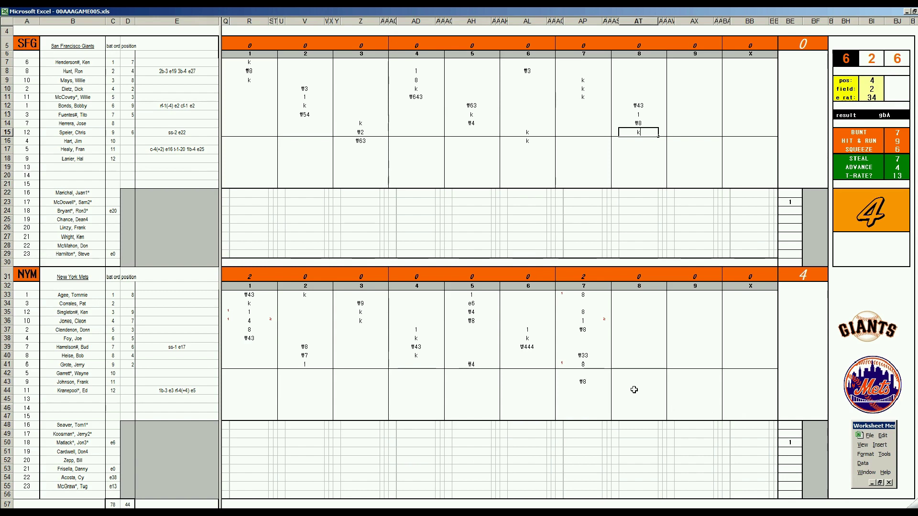
Record the Mets' eighth-inning outs: #43 in AT42, #4 in AT39 and #5 in AT40
click(637, 374)
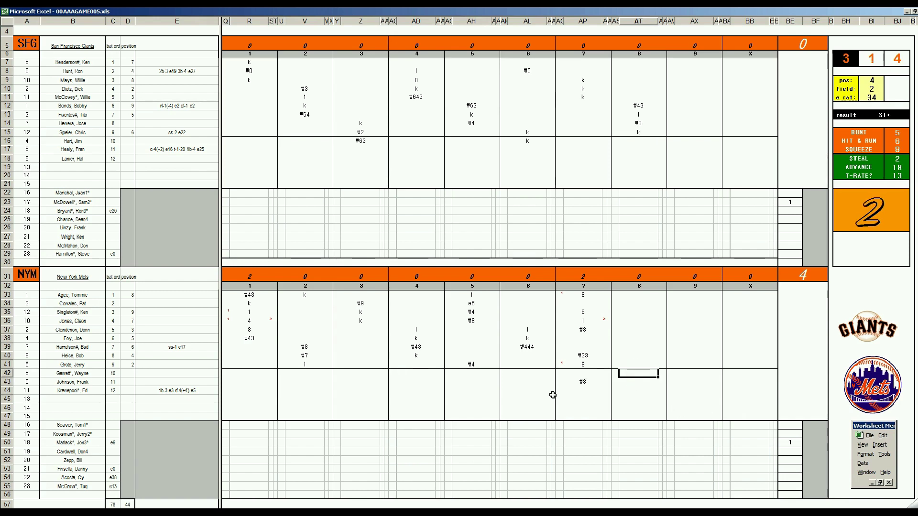
text(\43)
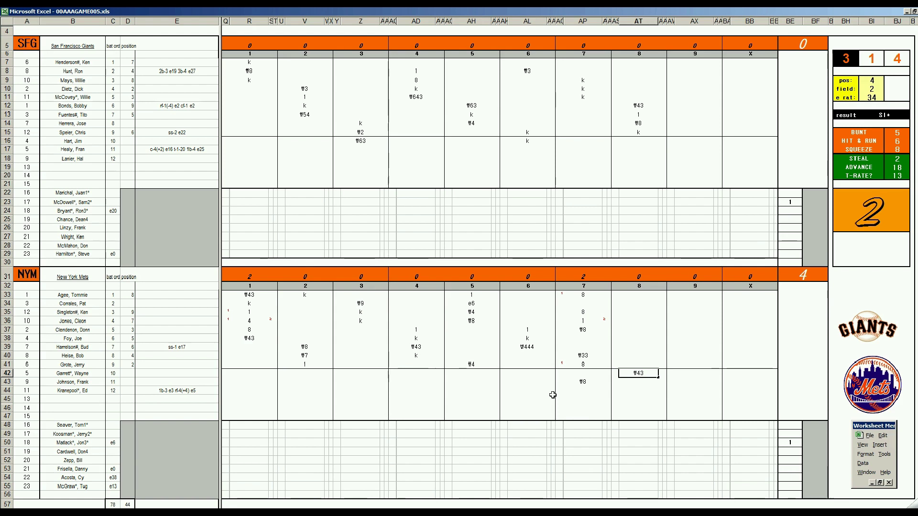
click(631, 347)
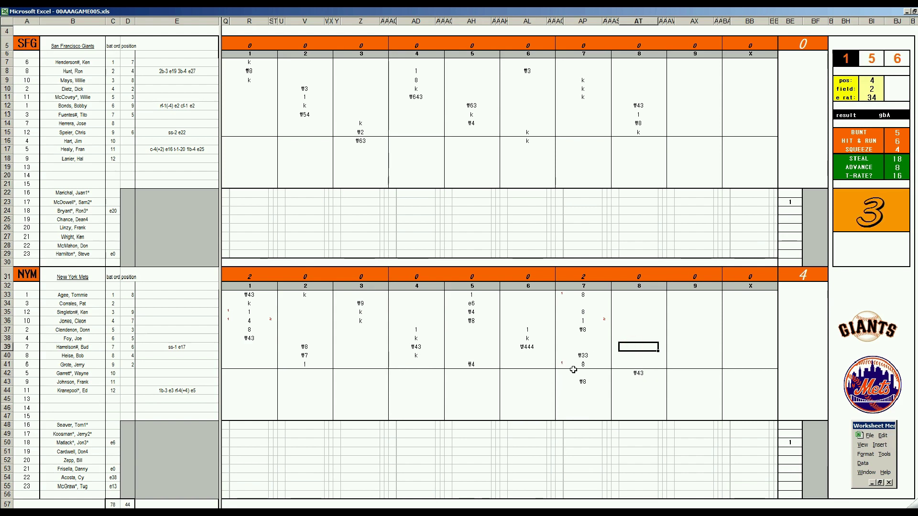
text(\4)
key(Return)
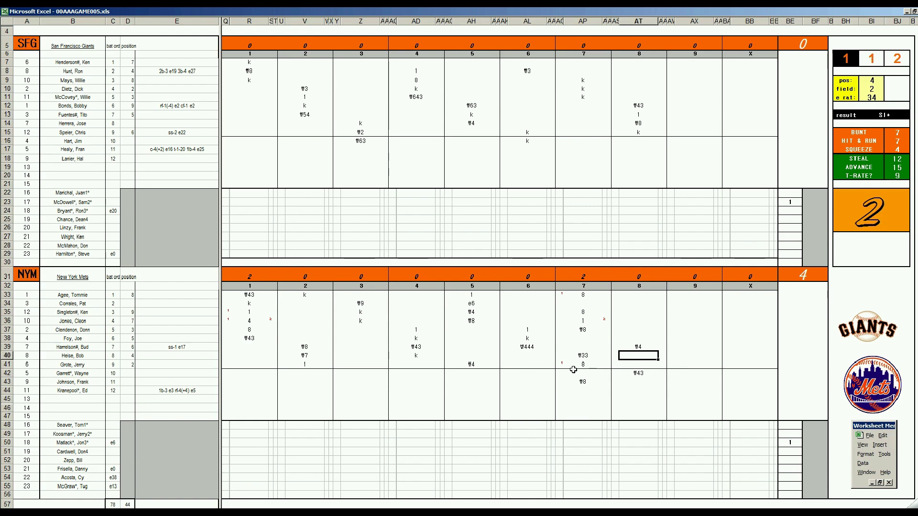
text(\5)
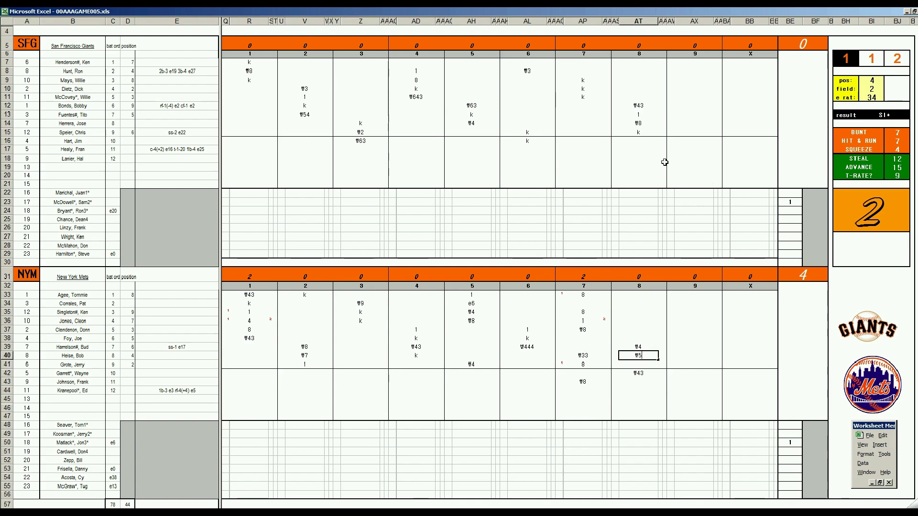
Re-roll the dice twice and enter #2 in the Giants' ninth-inning box AX16
click(692, 141)
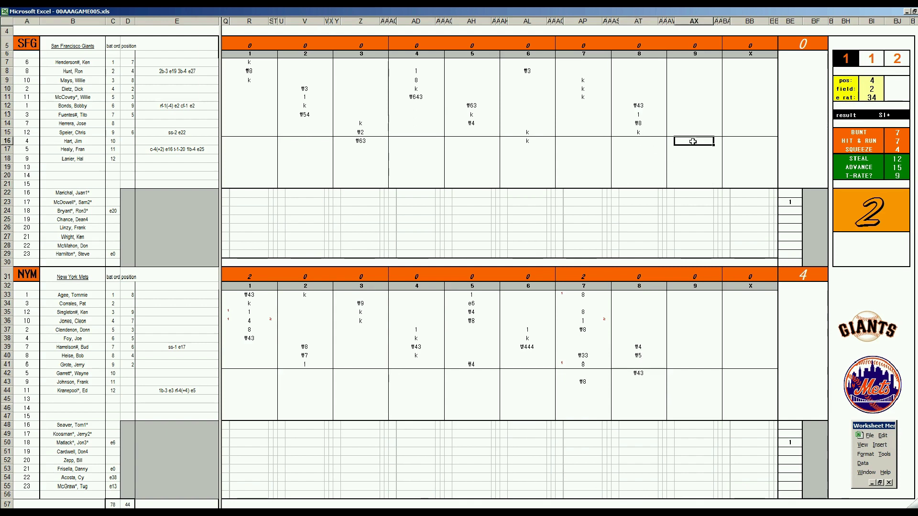
key(ctrl+r)
key(F9)
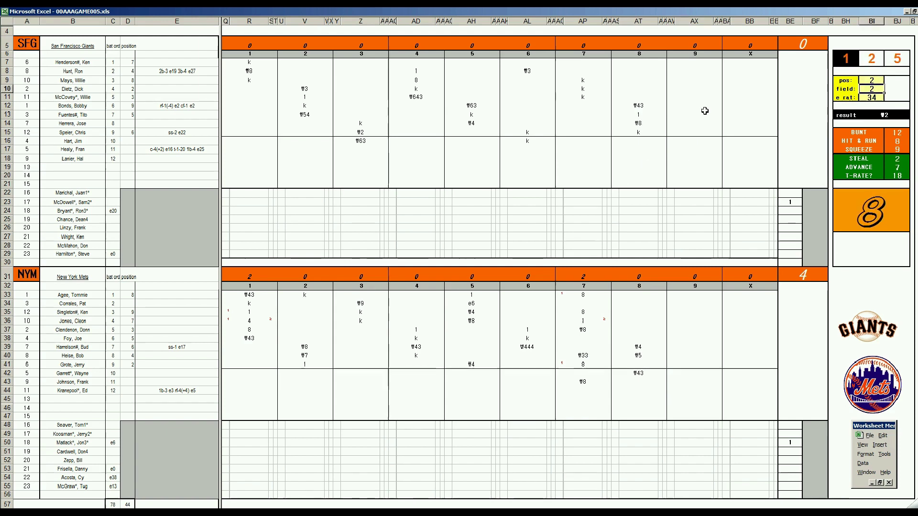
click(696, 141)
text(#2)
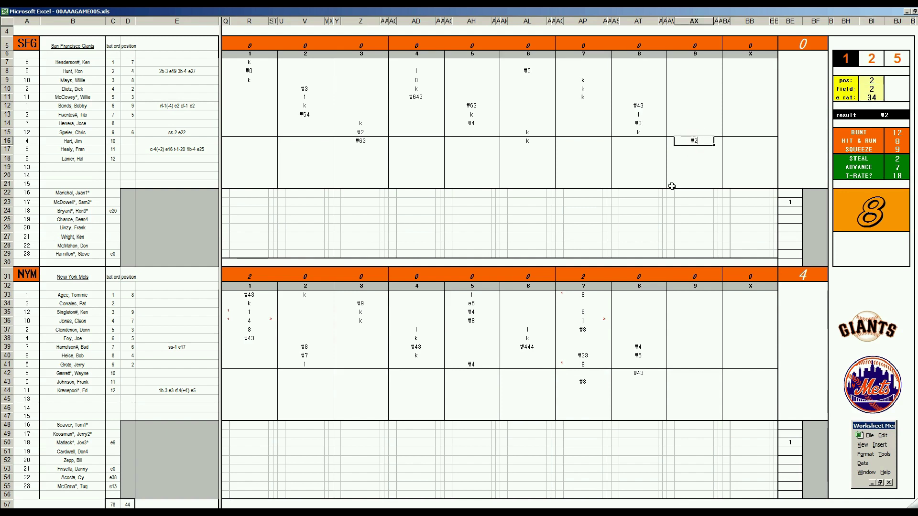
click(693, 70)
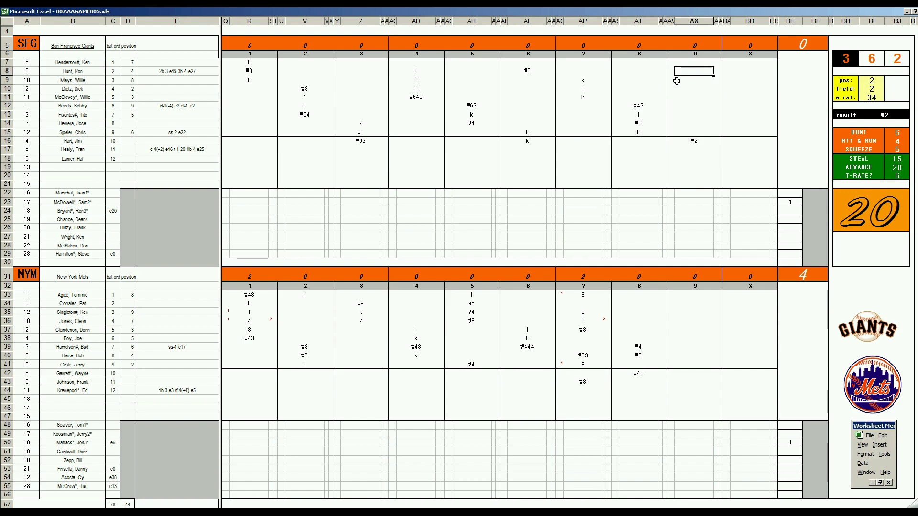
Record 8, k, 8 and 4 for the Giants' ninth-inning batters in AX8:AX11
text(8)
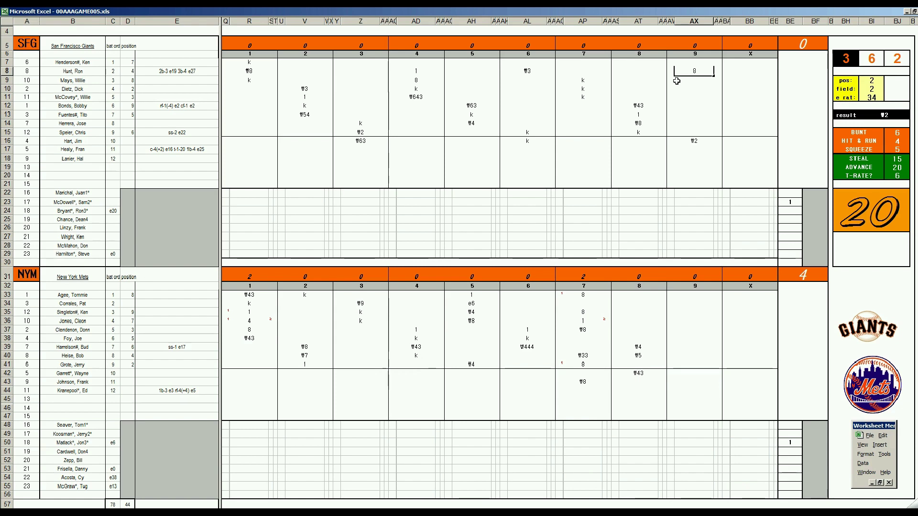
key(Return)
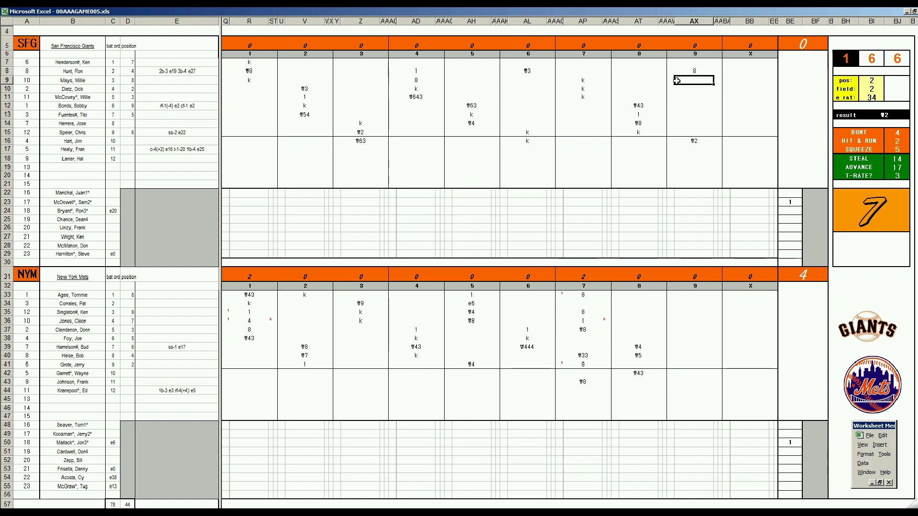
text(k)
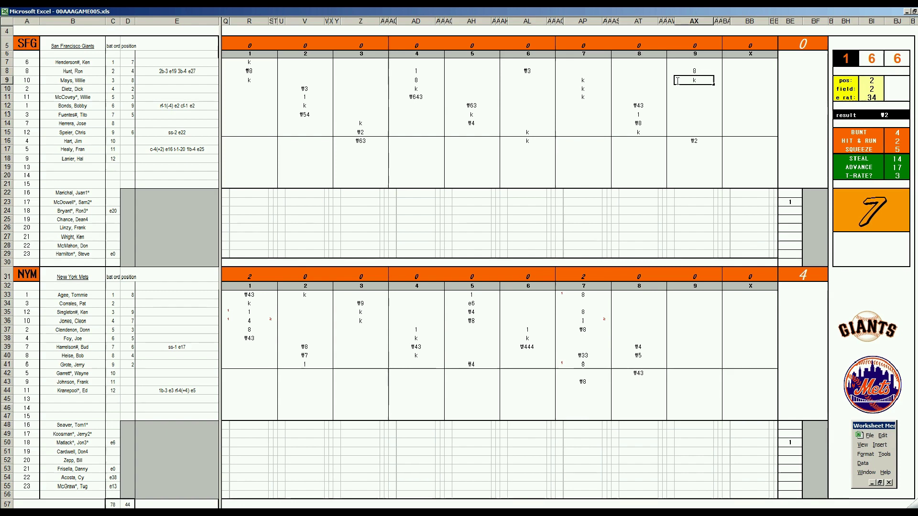
key(Return)
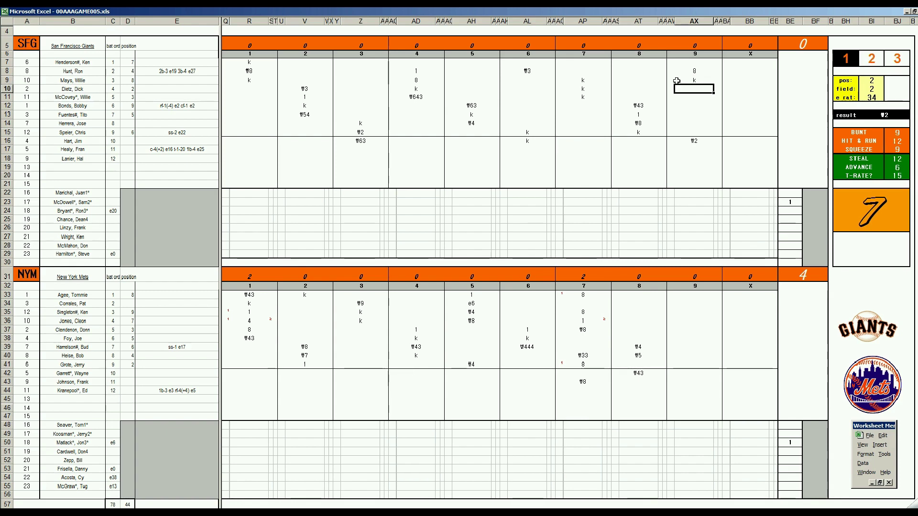
text(8)
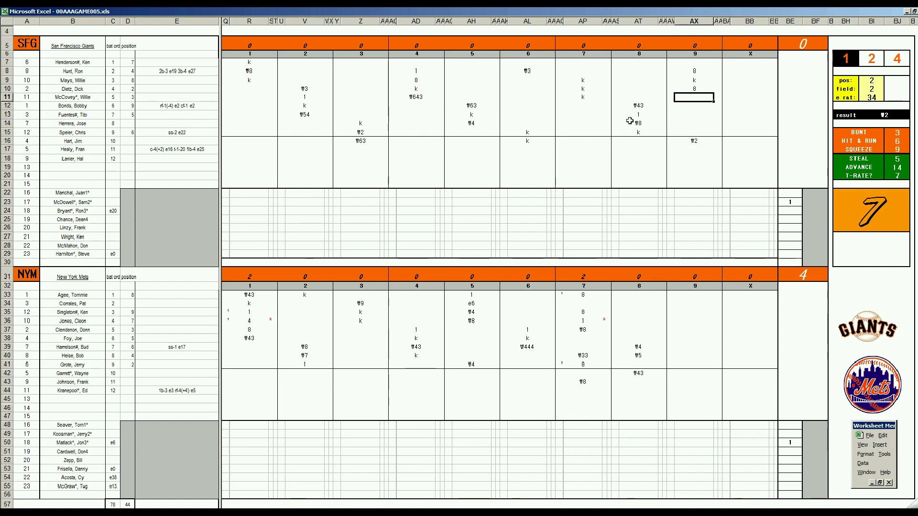
text(4)
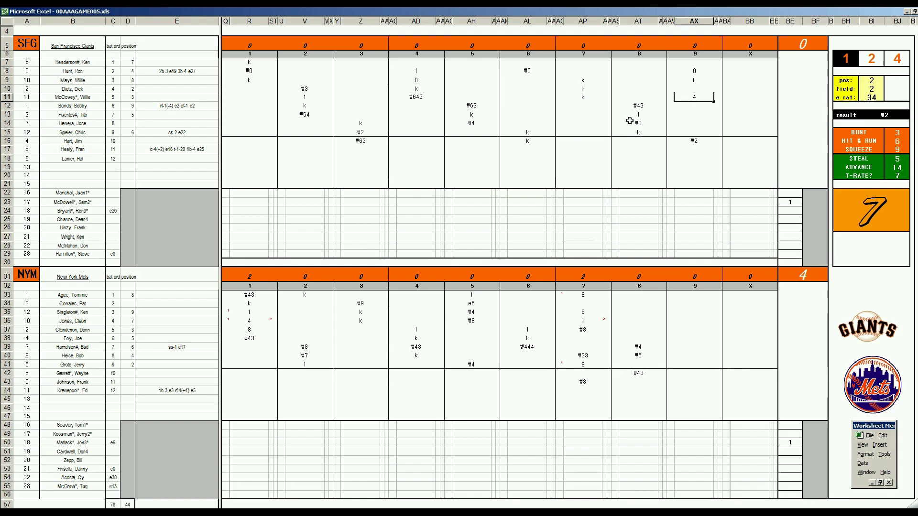
Add red run marks 3 and 1 in the adjacent run-mark columns
key(Tab)
text(3)
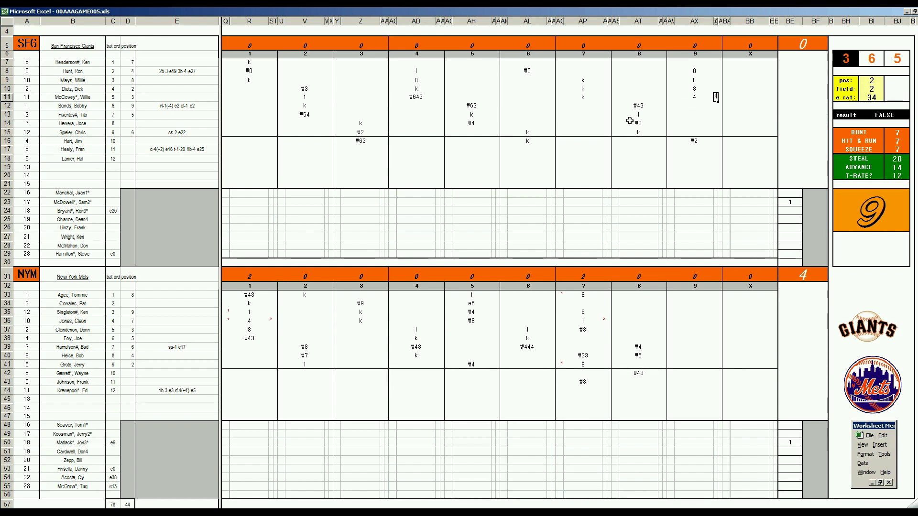
key(Left)
key(Left)
key(Up)
key(Up)
key(Up)
text(1)
key(Down)
key(Down)
text(1)
key(Return)
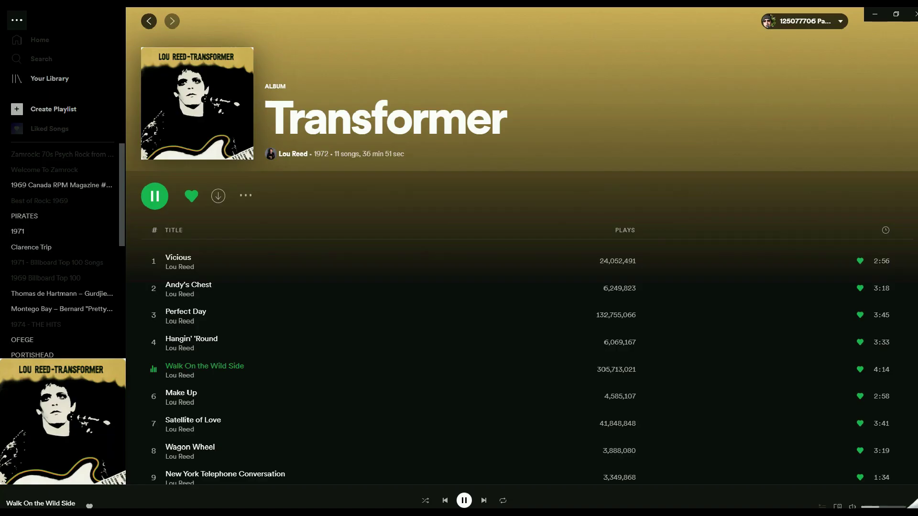
Pause the Transformer album track Walk On the Wild Side in Spotify
click(467, 503)
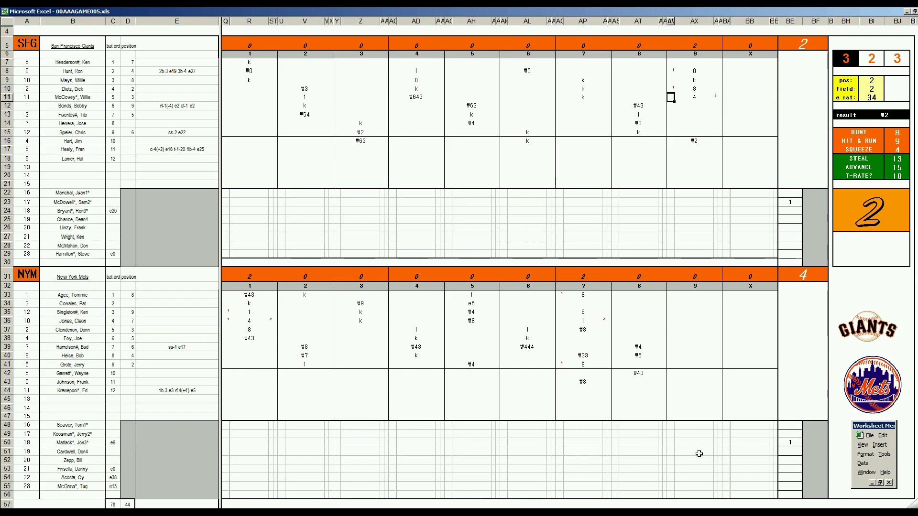
Enter +26/3 innings for the Mets starter in BF50, then resume the paused Spotify album
click(808, 443)
text(+26/3)
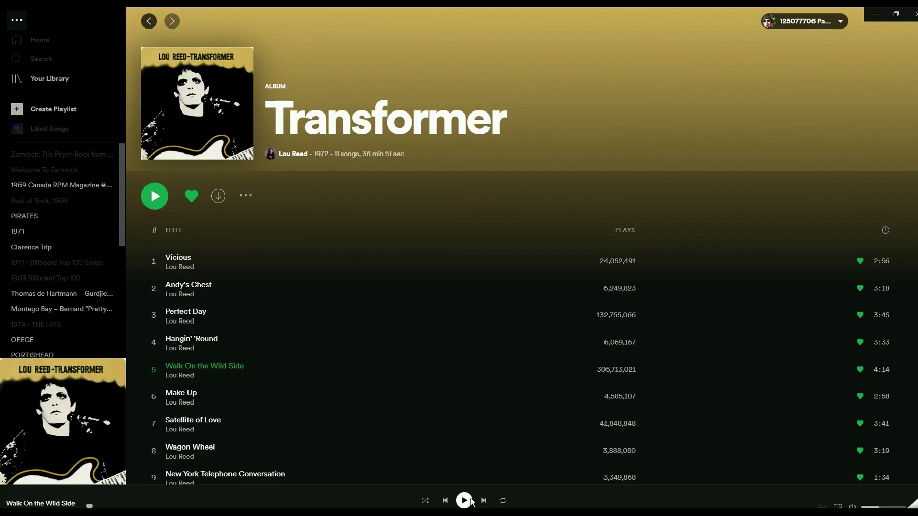
click(464, 501)
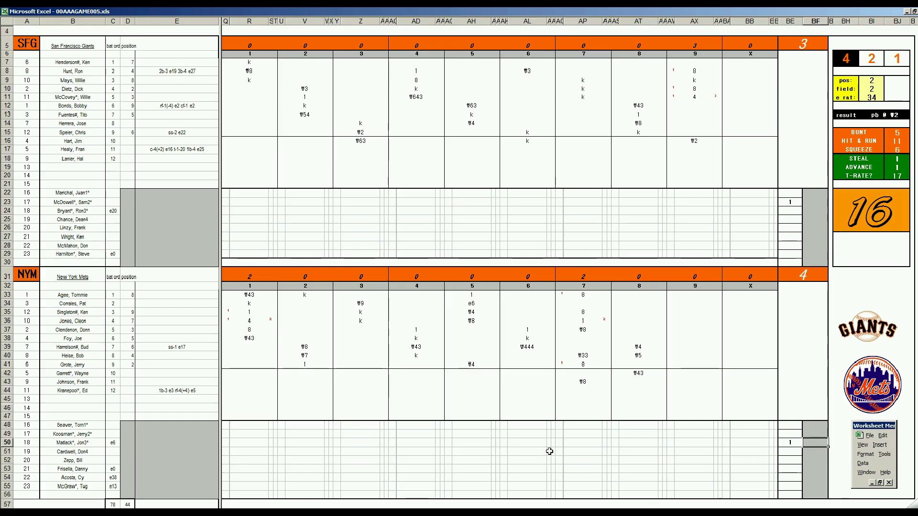
Commit 8 2/3 innings for the Mets starter and mark the reliever entering in the ninth
click(790, 461)
key(Return)
key(Down)
text(9)
key(Left)
key(Left)
key(Left)
key(Left)
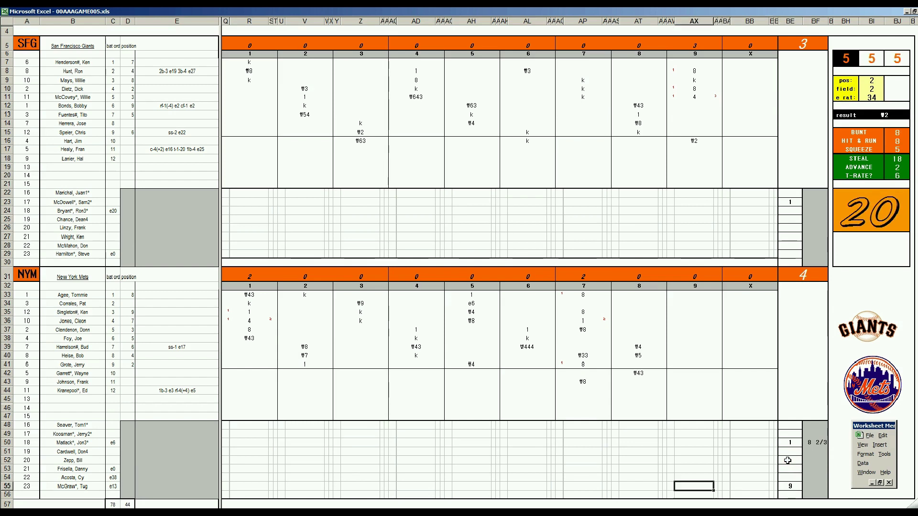
Log a walk and a #8 out for the Giants, and give the reliever 1/3 innings in BF55
text(bb)
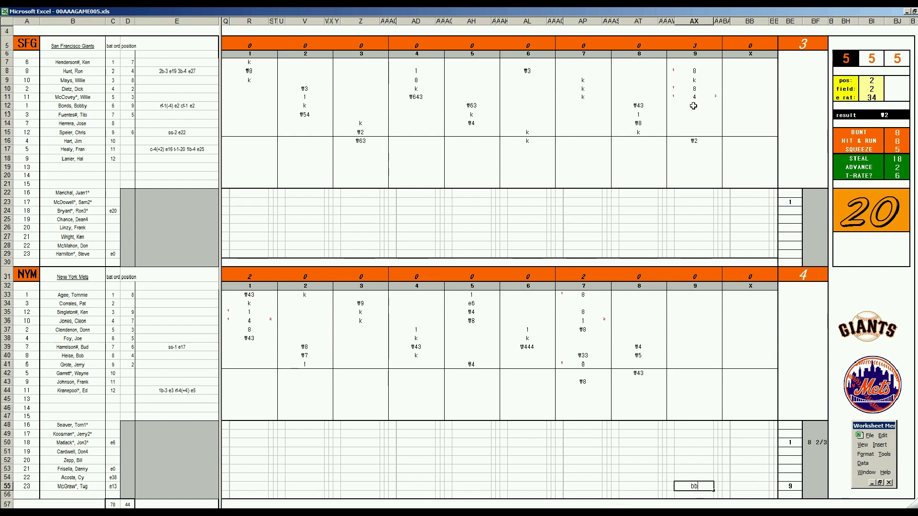
click(694, 106)
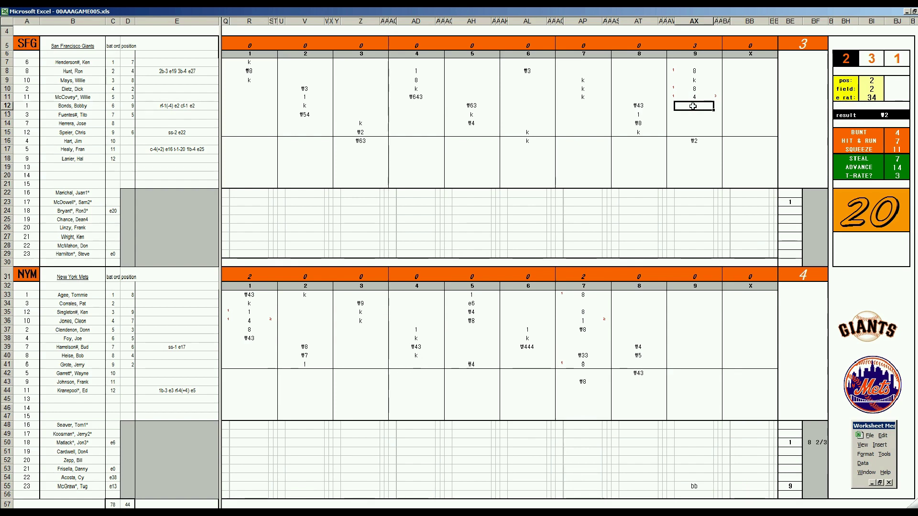
text(#8)
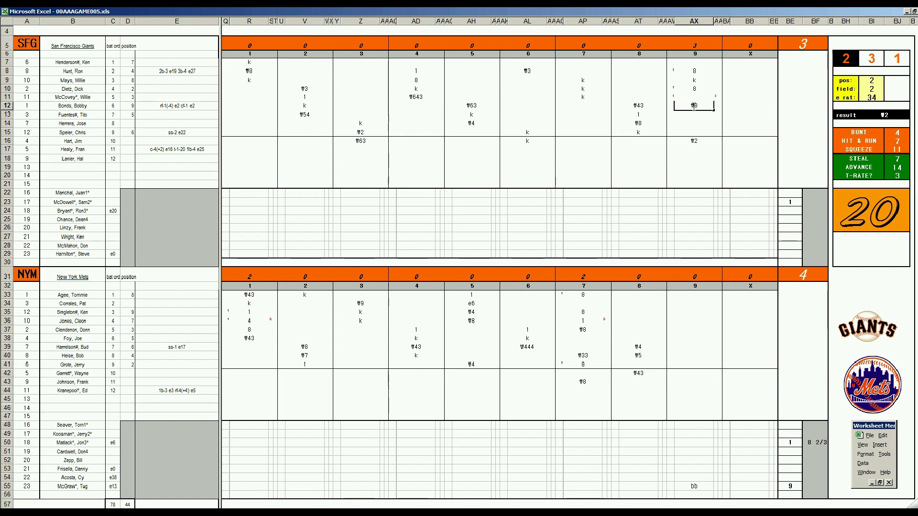
key(Return)
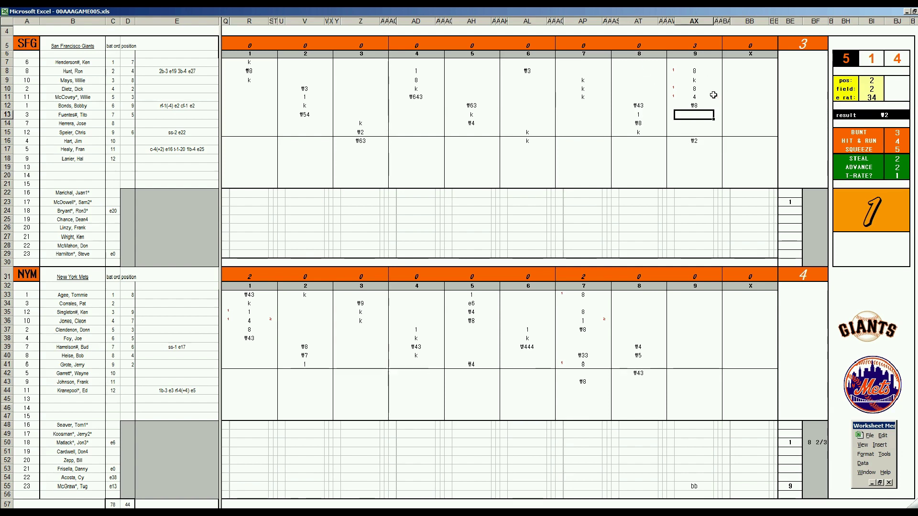
click(808, 484)
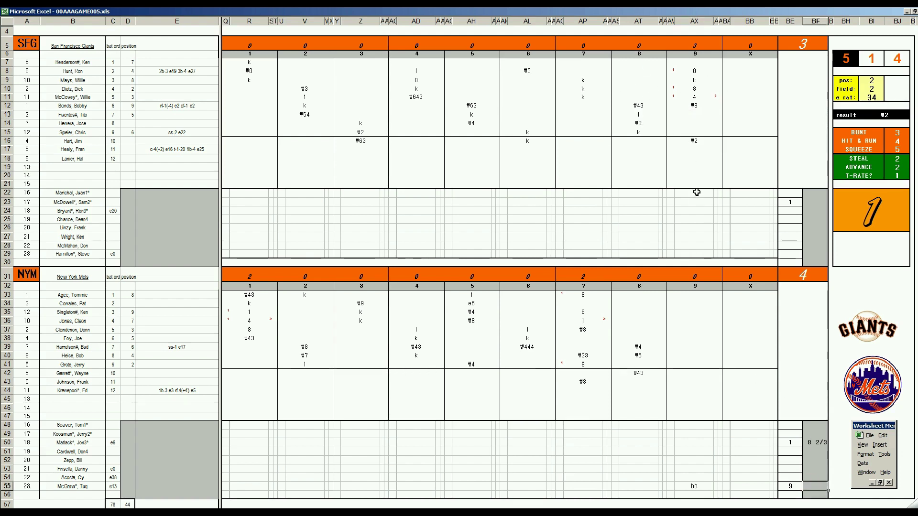
text(1/3)
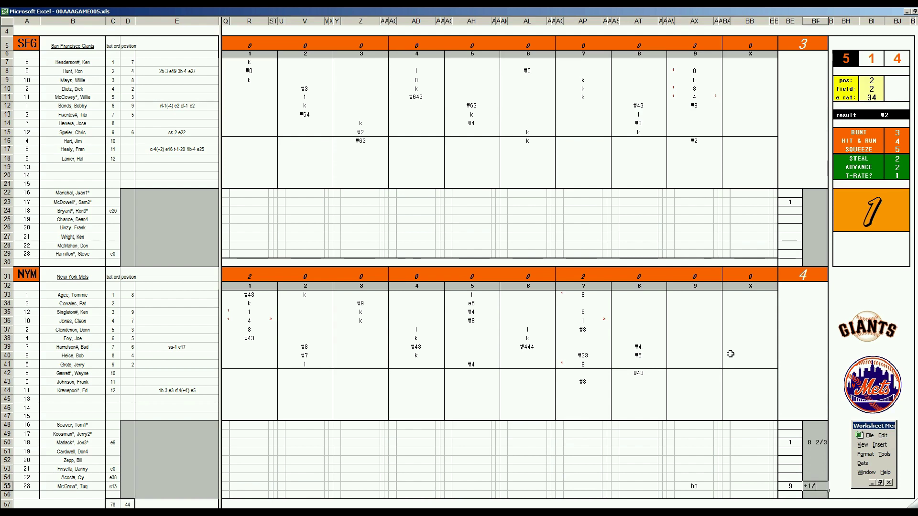
key(Return)
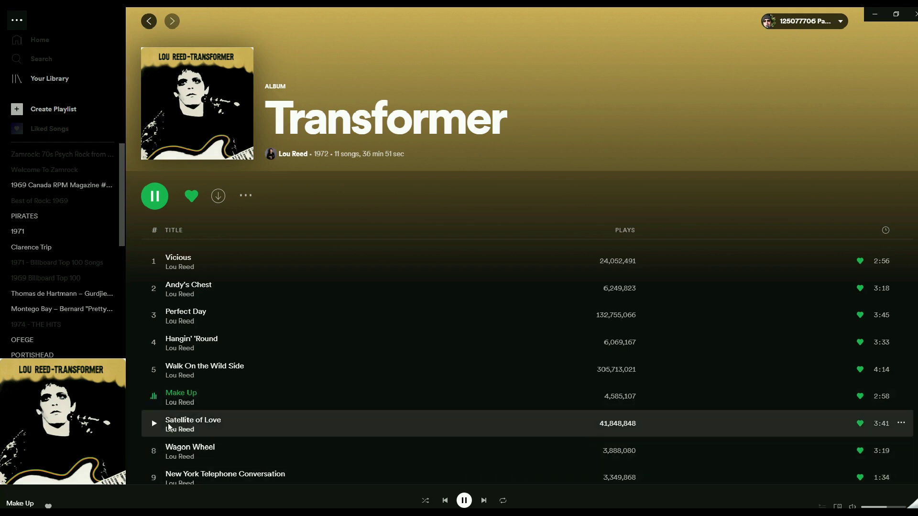
Play Satellite of Love in Spotify and turn the volume down
click(154, 424)
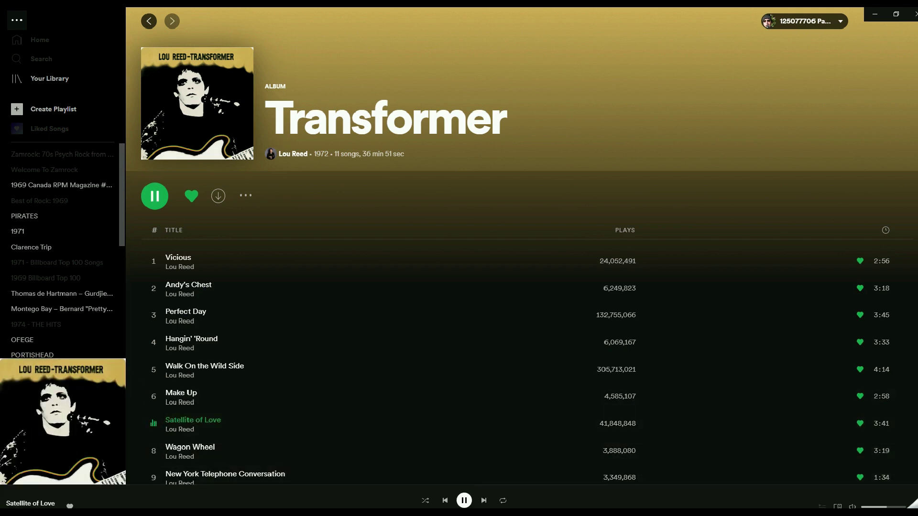
drag(886, 507, 878, 506)
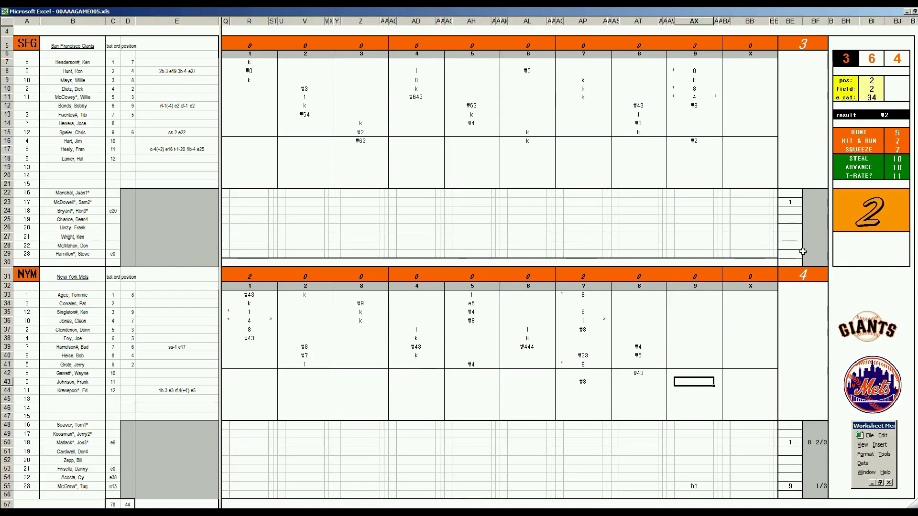
Enter 8 in BF23 for the Giants pitcher, then select cell E52
click(812, 202)
text(8)
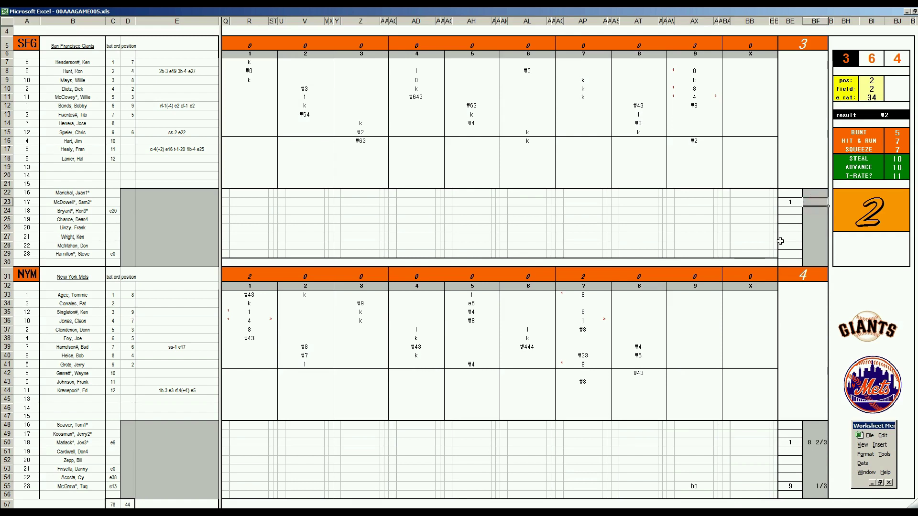
key(Return)
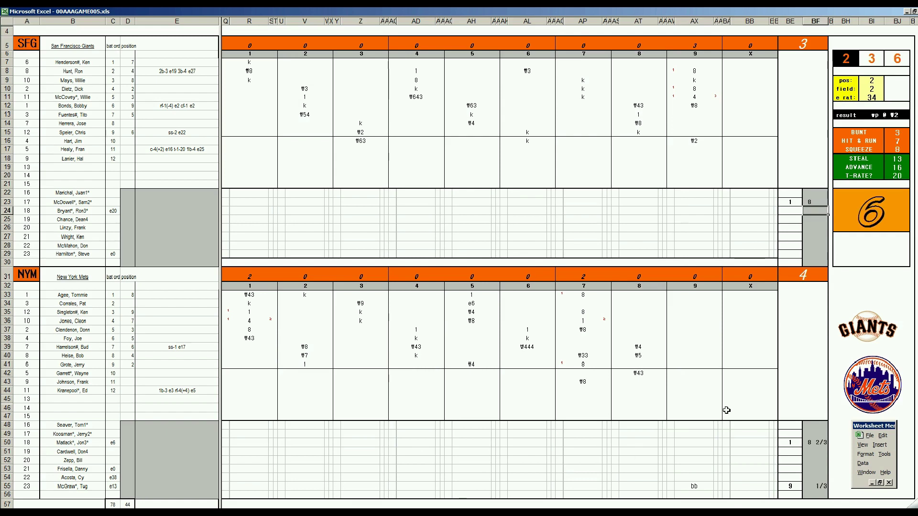
click(178, 459)
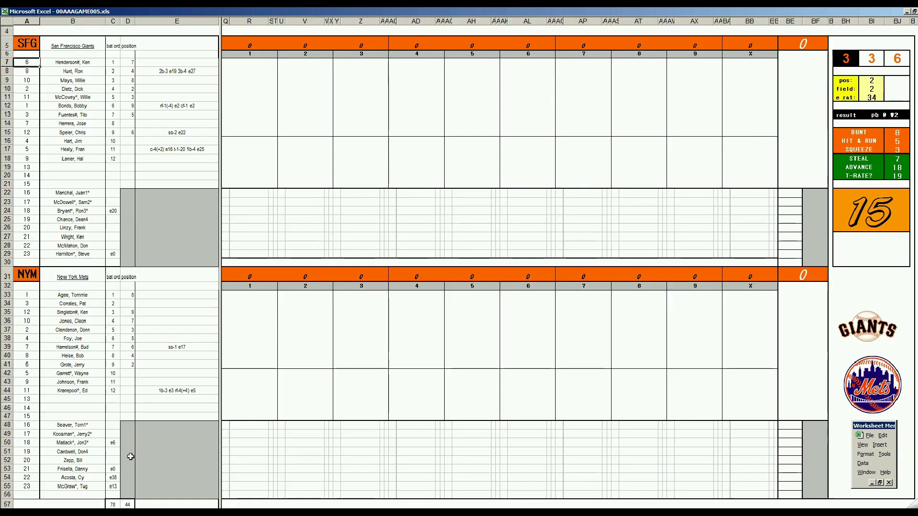
Enter 1 in H55 and fill the Mets pitching line F50–N50 with 1, 4, 3, 3, 3, 13
click(177, 382)
key(Right)
key(Right)
text(1)
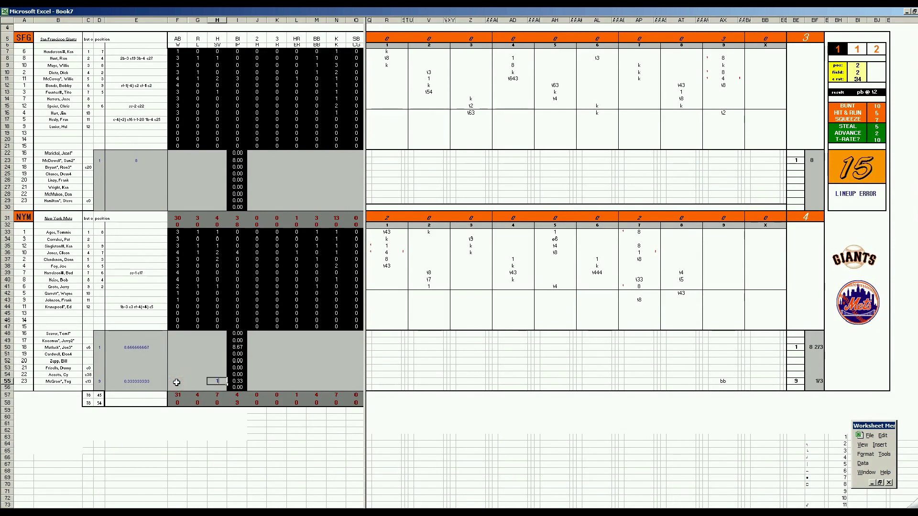
key(Right)
key(Right)
key(Right)
key(Left)
key(Left)
key(Left)
key(Up)
key(Up)
key(Up)
key(Up)
key(Left)
key(Up)
key(Left)
text(1)
key(Right)
key(Right)
key(Right)
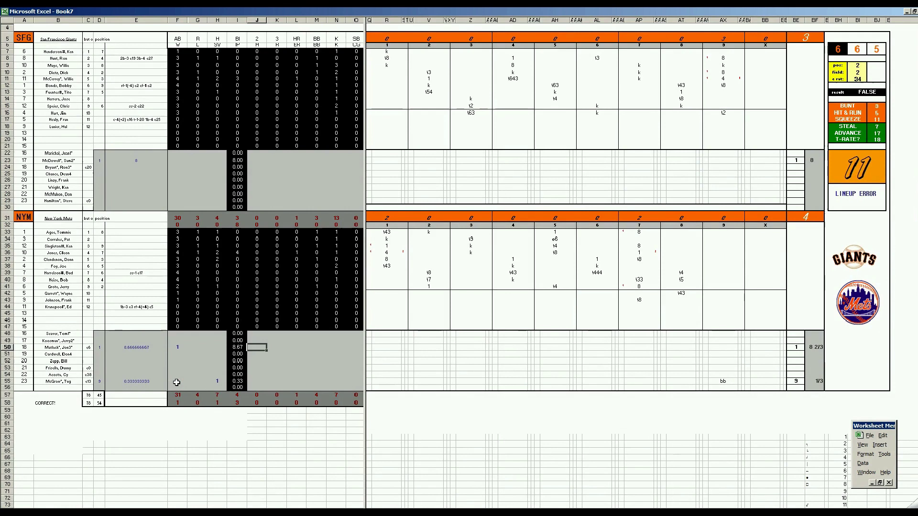
text(4)
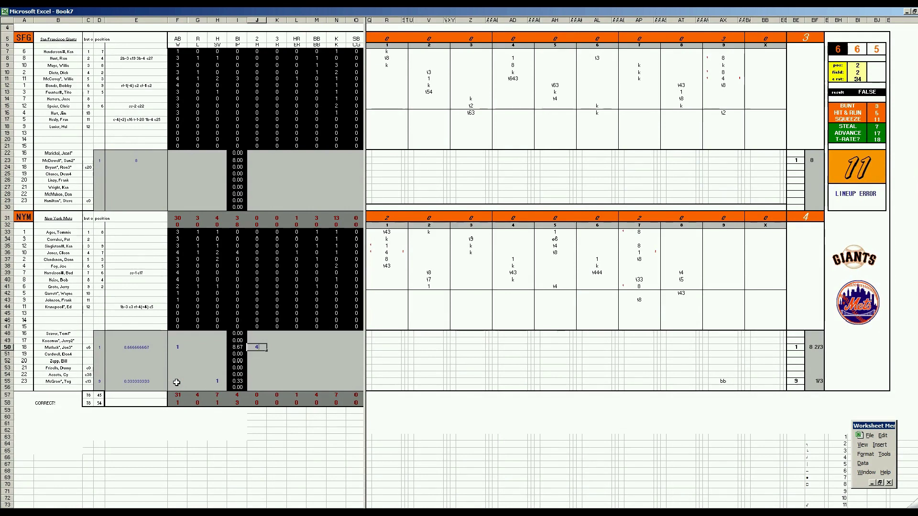
key(Right)
text(3)
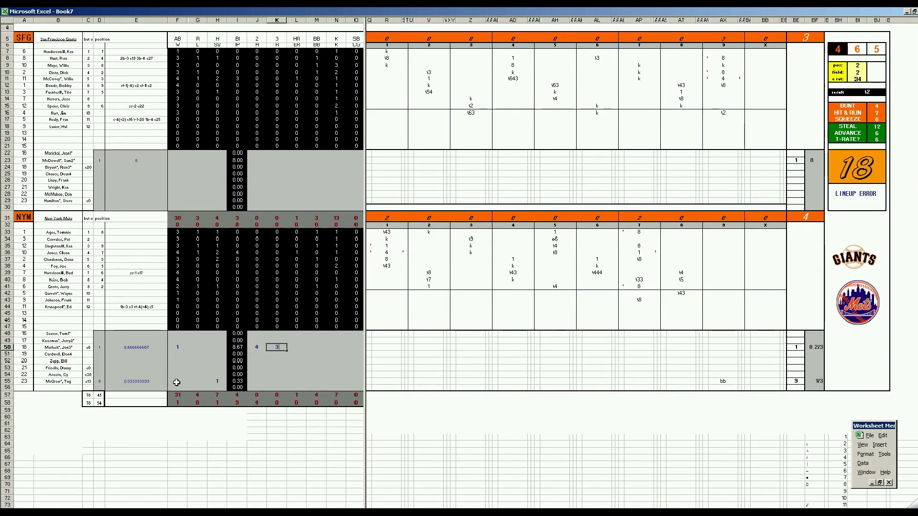
key(Right)
text(3)
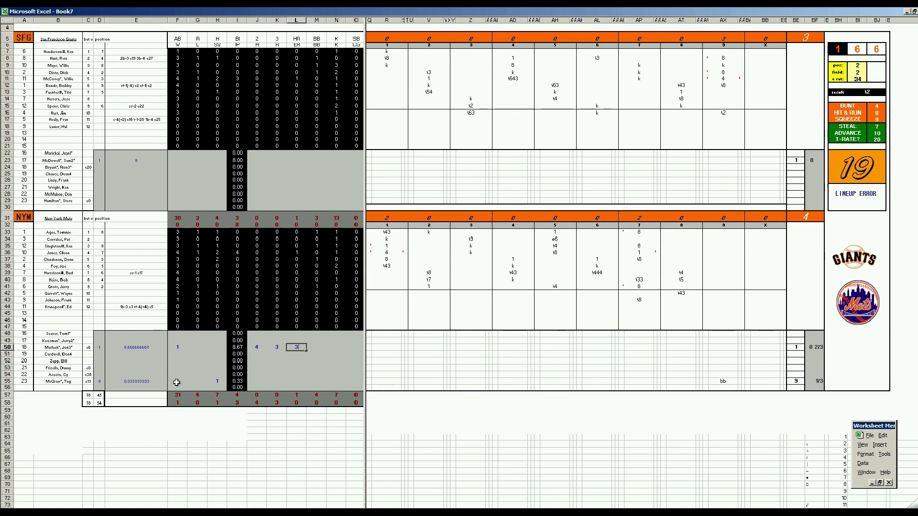
key(Right)
text(3)
key(Right)
text(1)
key(Left)
Fill the Giants pitcher's row 23 (G23, J23–O23) with 1, 7, 4, 4, 4, 7, 1
key(Left)
key(Left)
key(Left)
key(Left)
key(Up)
key(Up)
key(Left)
key(Left)
key(Left)
key(Down)
key(Down)
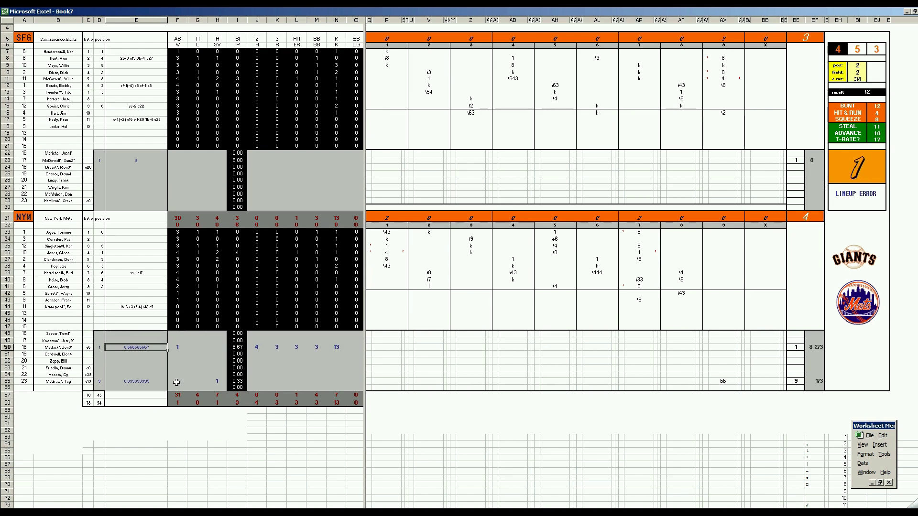
key(Up)
key(Up)
key(Up)
key(Up)
key(Up)
key(Up)
key(Up)
key(Up)
key(Up)
key(Up)
key(Up)
key(Up)
key(Up)
key(Up)
key(Right)
key(Right)
text(1)
key(Right)
key(Right)
key(Right)
text(7)
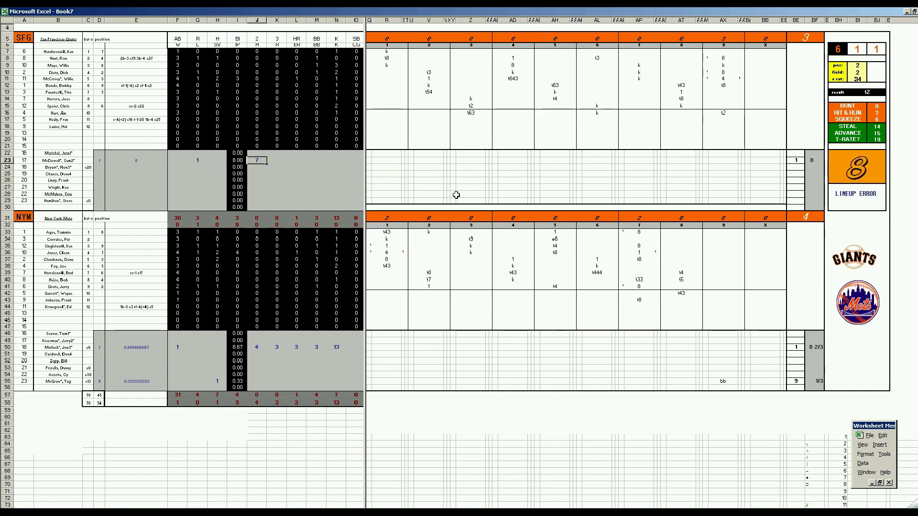
key(Right)
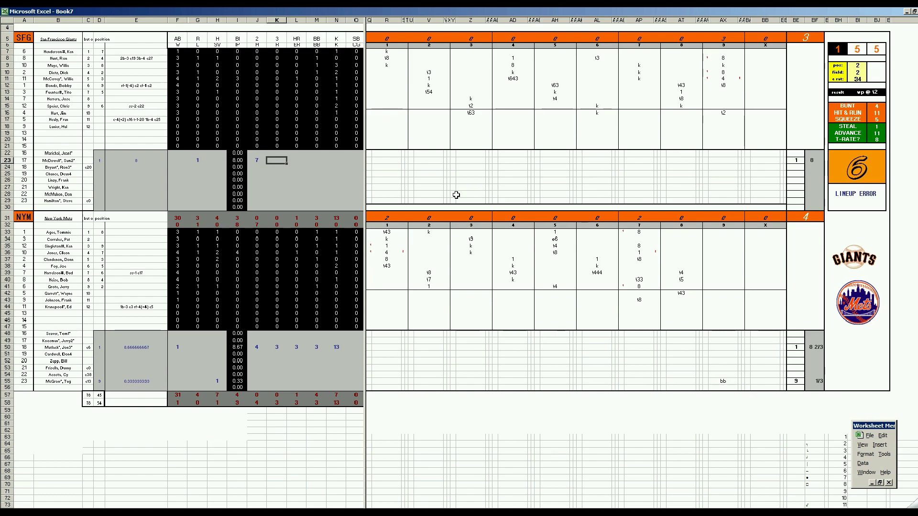
text(4)
key(Right)
text(4)
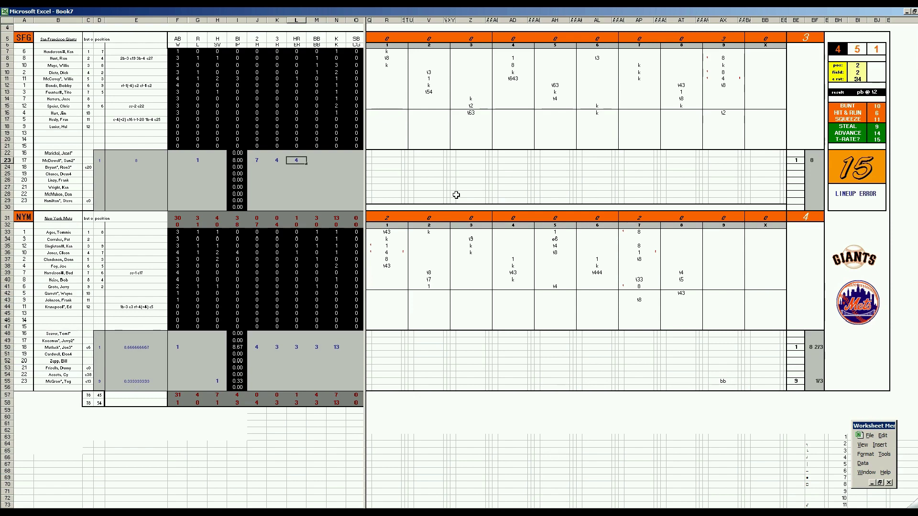
key(Right)
text(4)
key(Right)
text(7)
key(Right)
text(1)
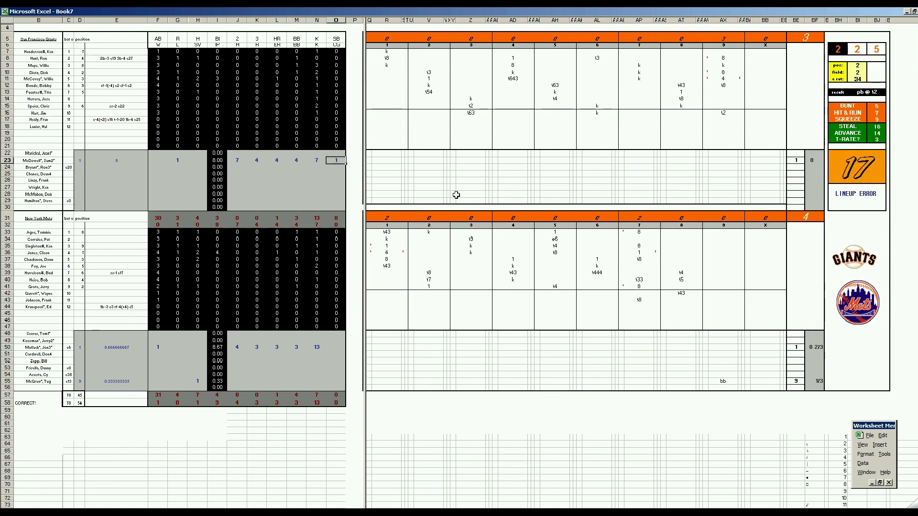
key(Down)
key(Down)
key(Down)
key(Down)
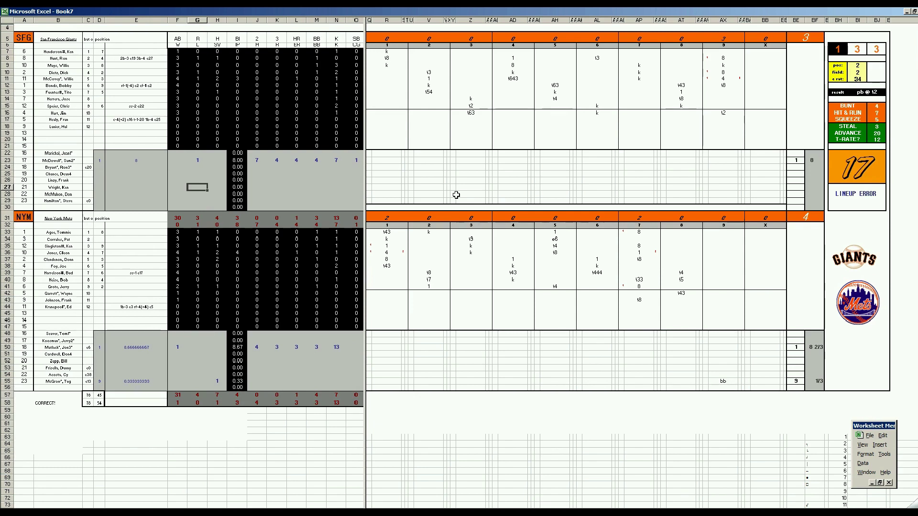
Save the workbook as N5206sfgnym.xls, adapted from the previous game's N5205sfgnym.xls name
key(ctrl+s)
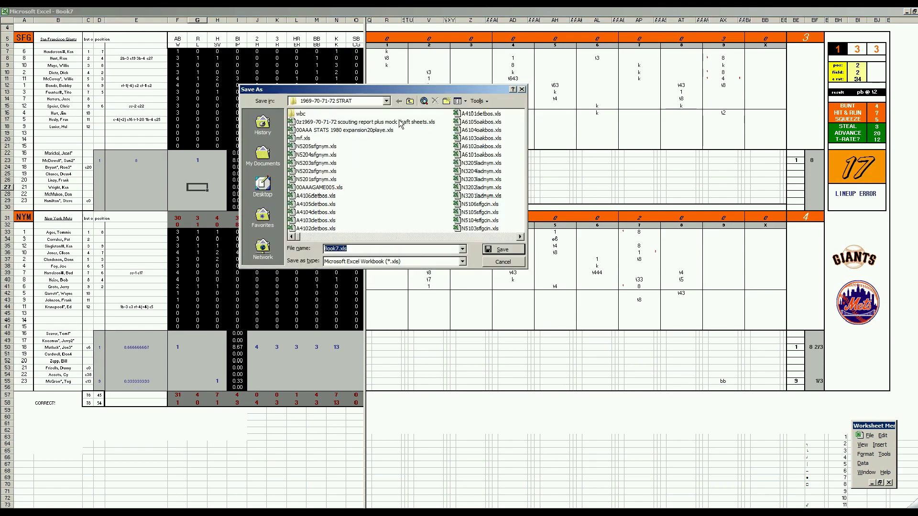
click(330, 146)
click(338, 248)
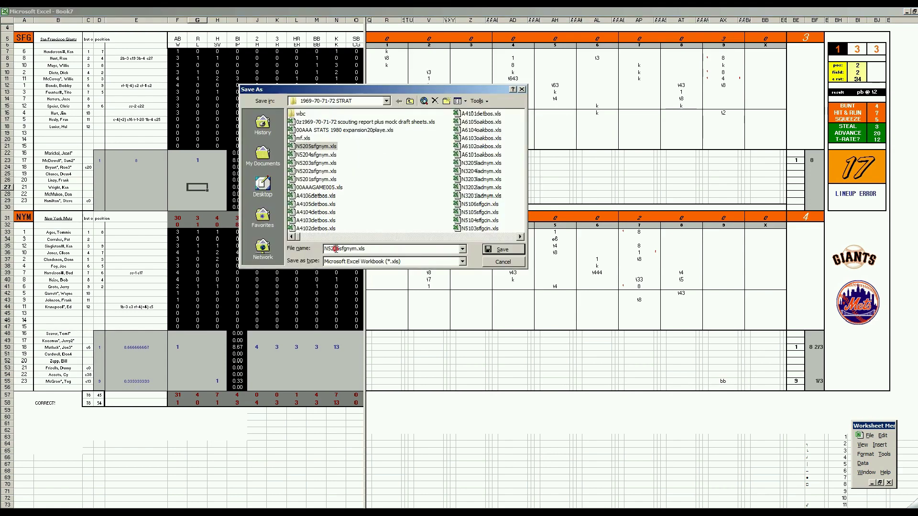
click(338, 249)
key(BackSpace)
text(6)
key(Return)
Save the workbook again under the name mf
key(F12)
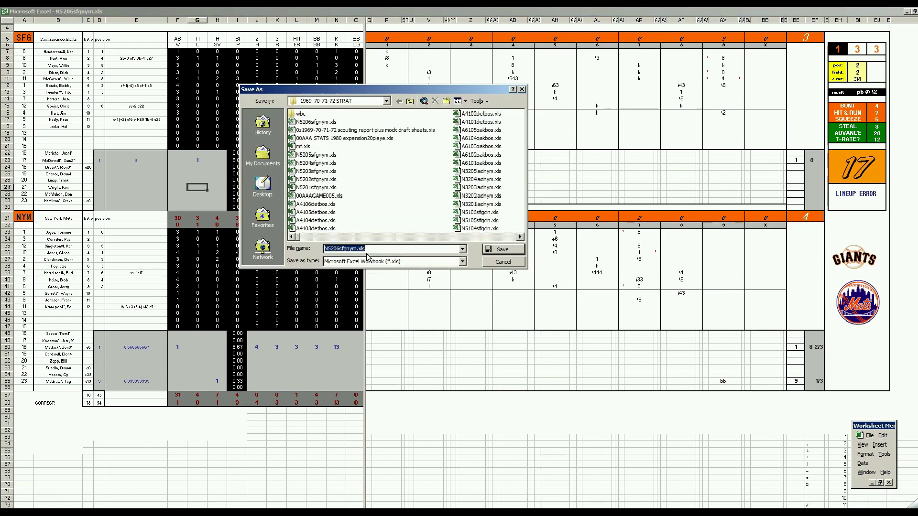
text(mf)
key(Return)
Confirm replacing the mf file, then paste the Giants game block into AI813 of the stats workbook
key(Return)
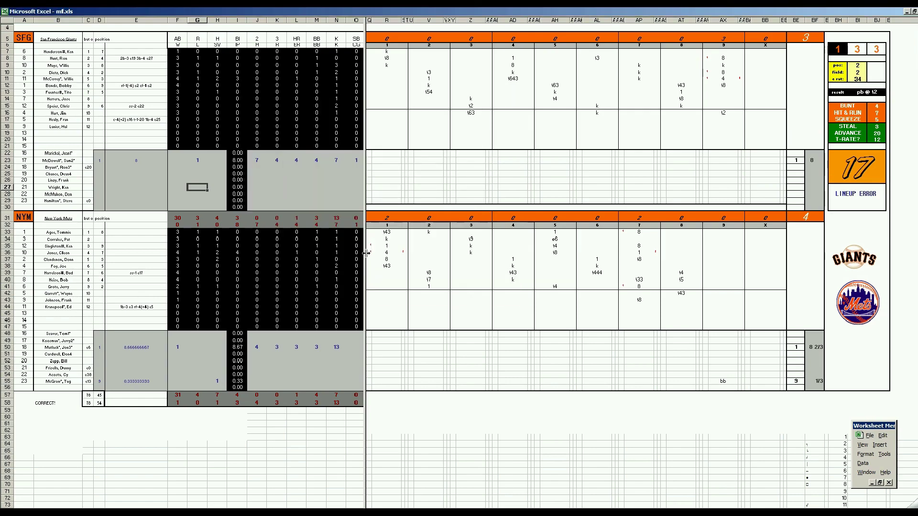
key(Return)
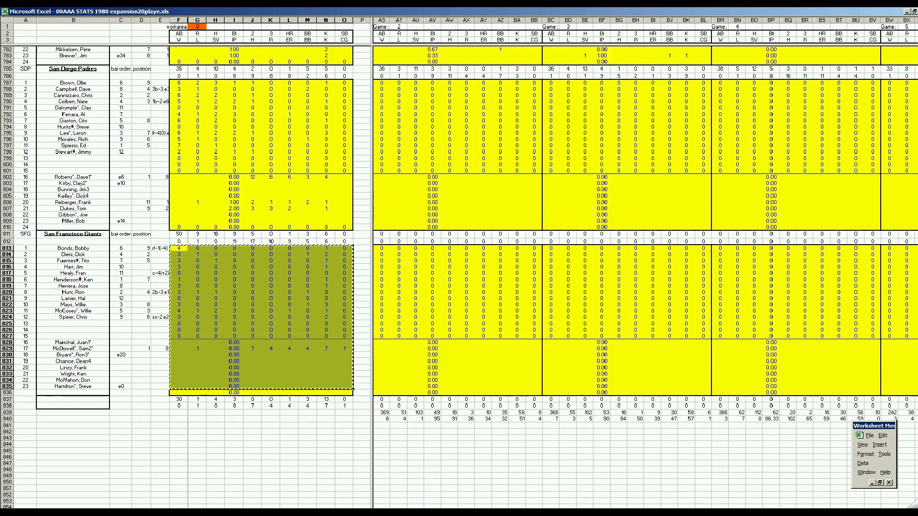
scroll(646, 239, left, 4)
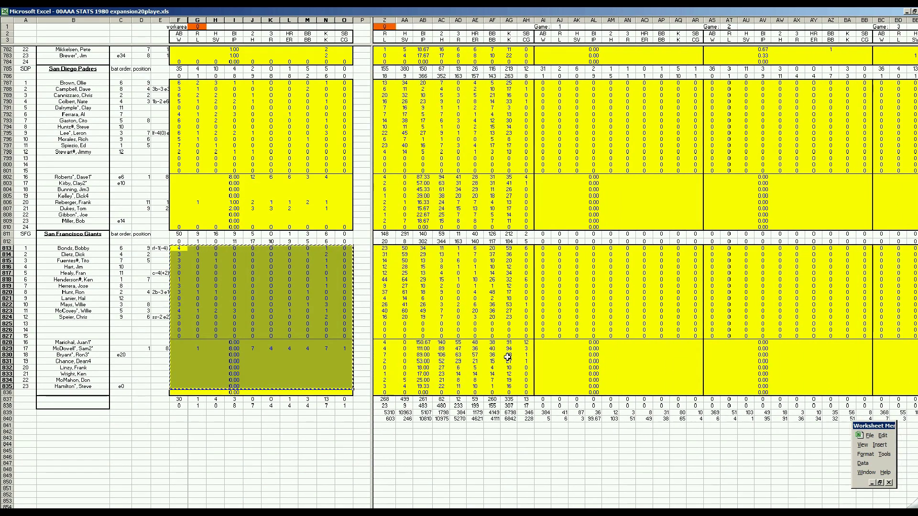
click(543, 251)
right_click(543, 248)
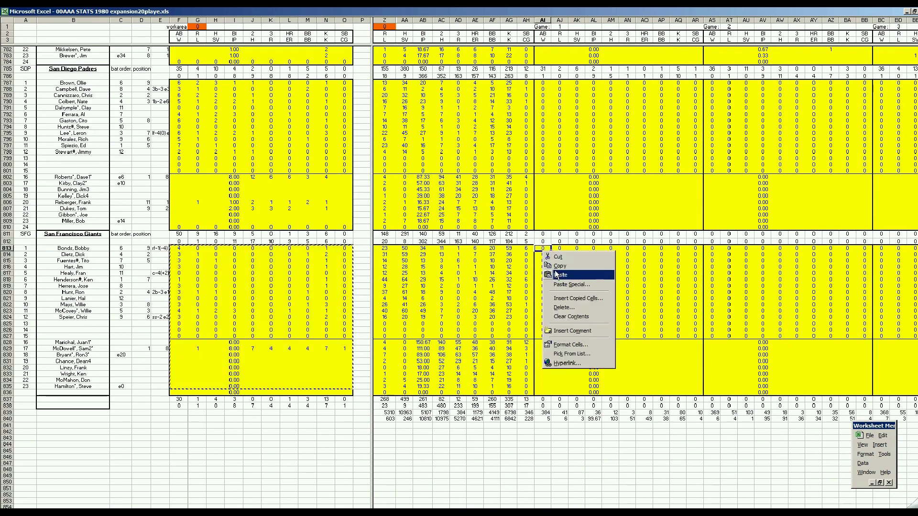
click(555, 273)
click(326, 305)
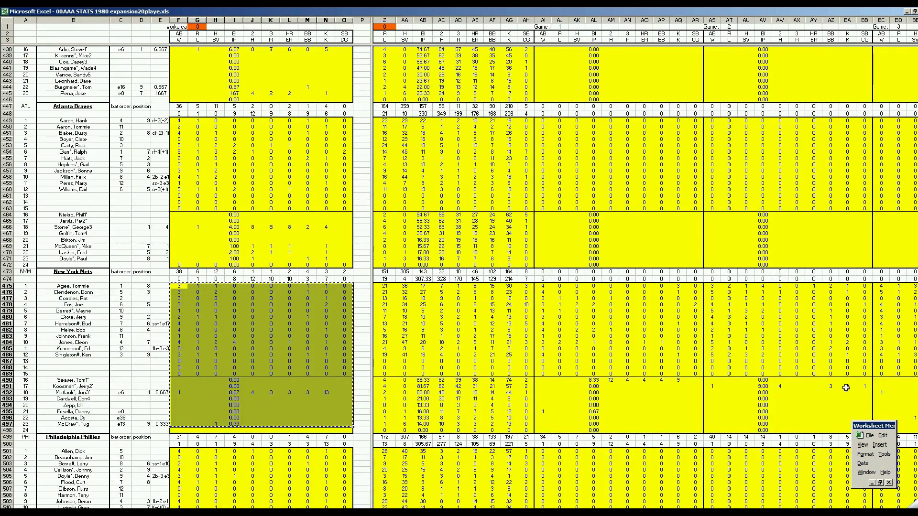
Paste the Mets game block into EE475:EP497, the Game 11 columns
scroll(645, 277, right, 9)
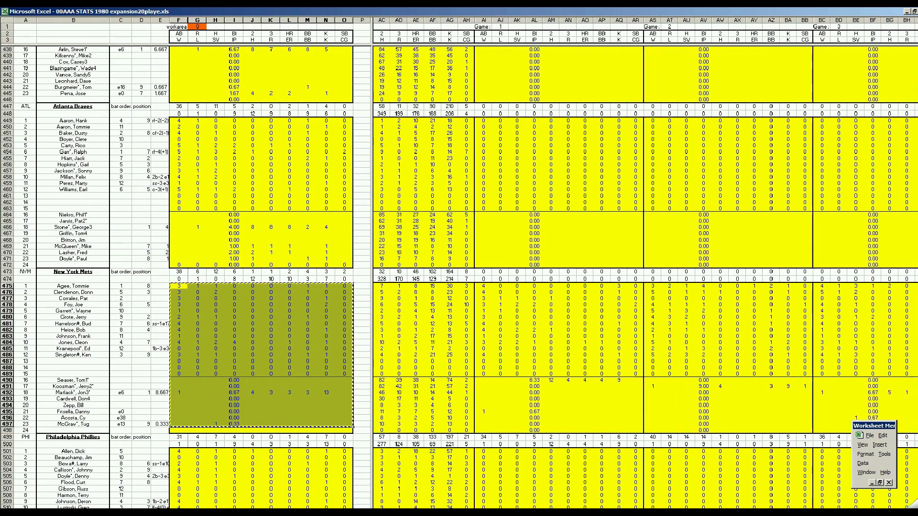
scroll(645, 277, right, 8)
scroll(645, 277, right, 8)
scroll(646, 277, right, 8)
scroll(645, 277, right, 8)
scroll(645, 278, right, 8)
scroll(646, 278, right, 8)
scroll(645, 278, right, 8)
scroll(646, 278, right, 8)
scroll(592, 399, right, 5)
scroll(592, 399, right, 5)
scroll(592, 399, right, 5)
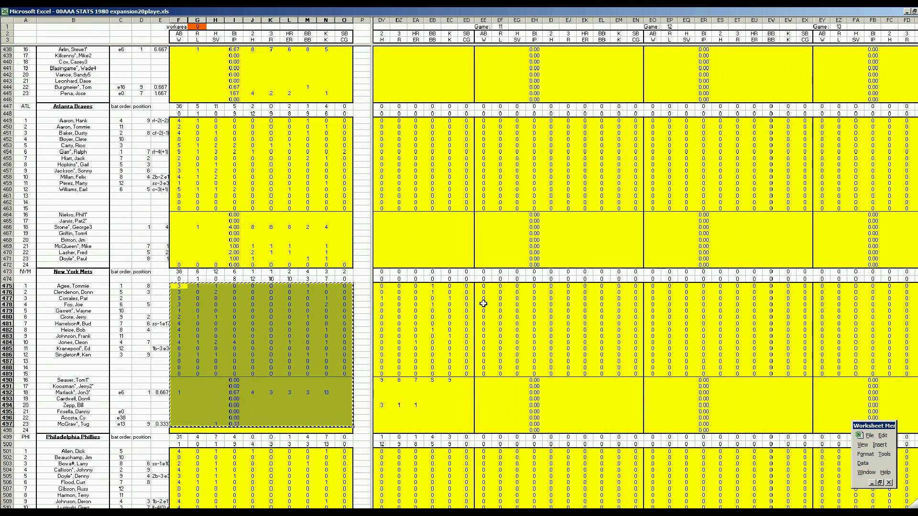
right_click(483, 287)
click(501, 312)
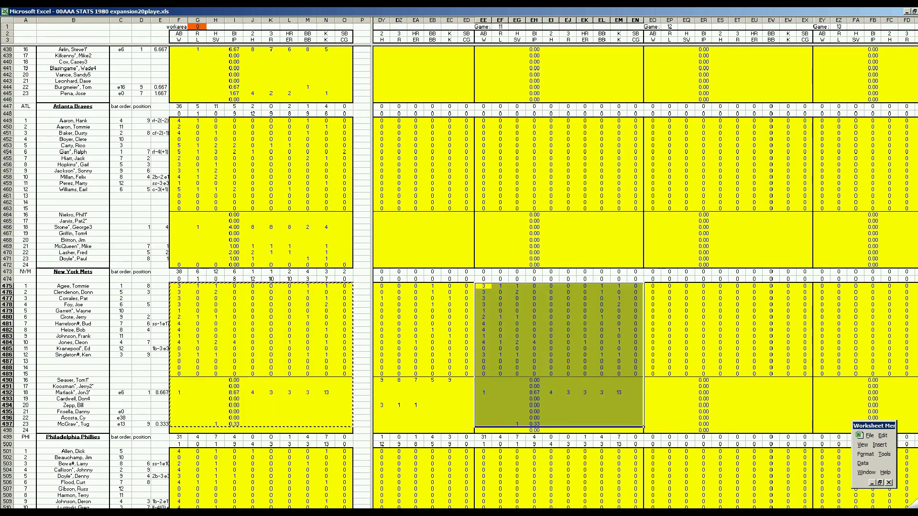
scroll(545, 414, right, 15)
click(546, 413)
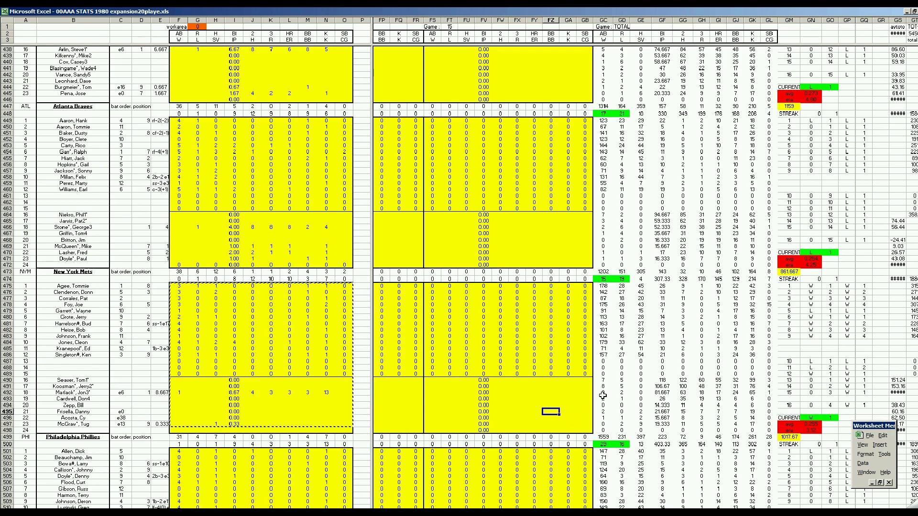
click(562, 399)
text(+17*9/81)
key(Return)
key(Up)
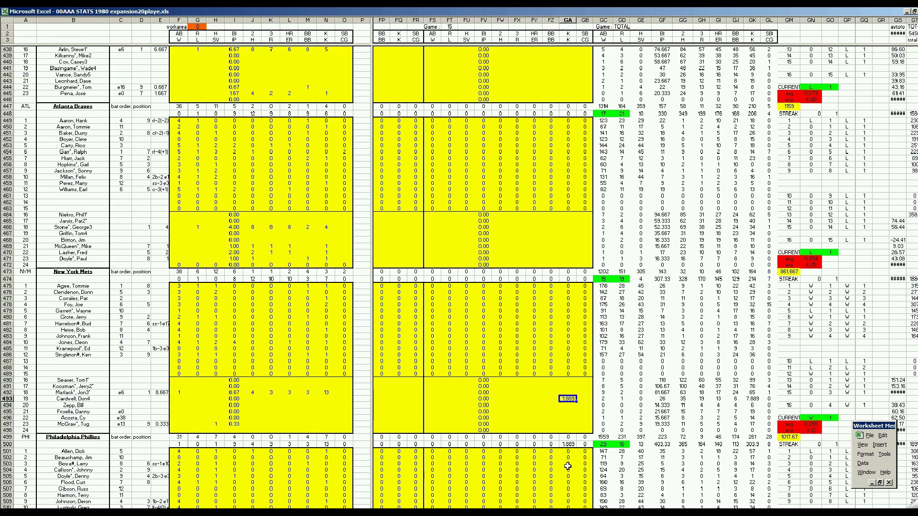
key(Delete)
click(568, 418)
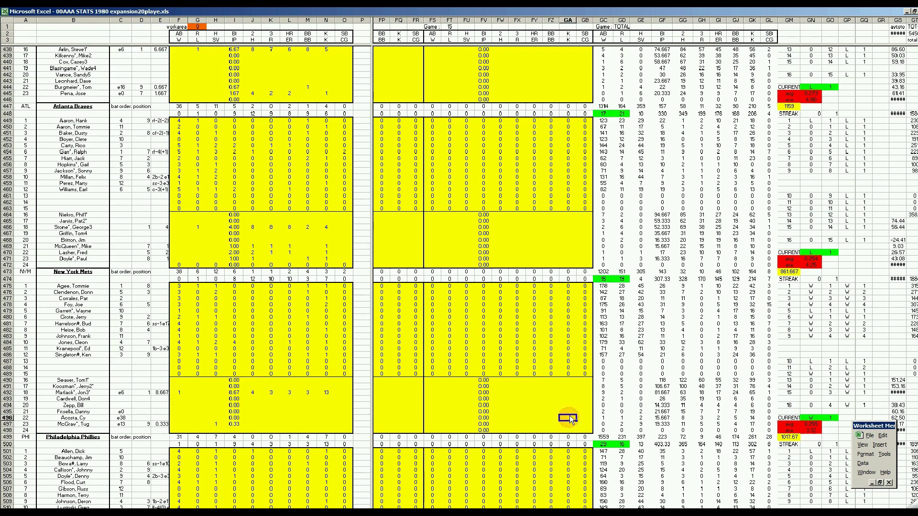
click(561, 399)
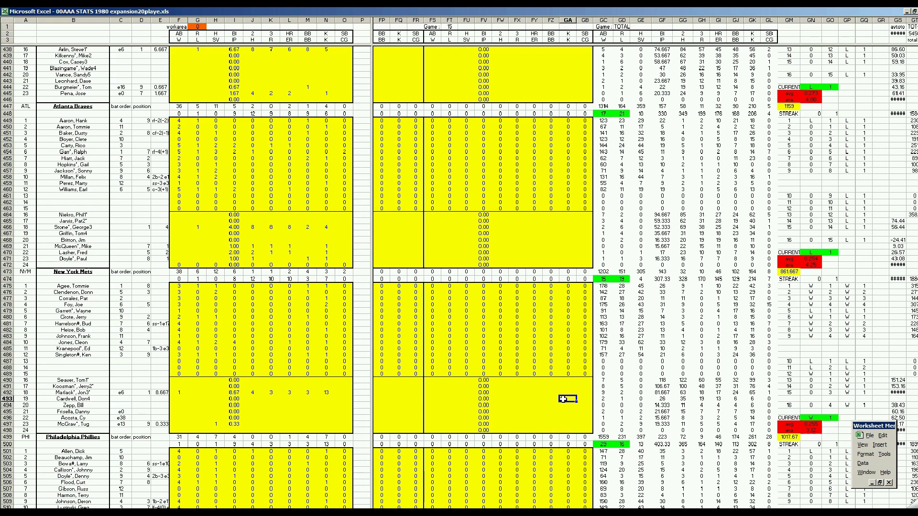
key(Page_Down)
key(Page_Down)
key(Page_Down)
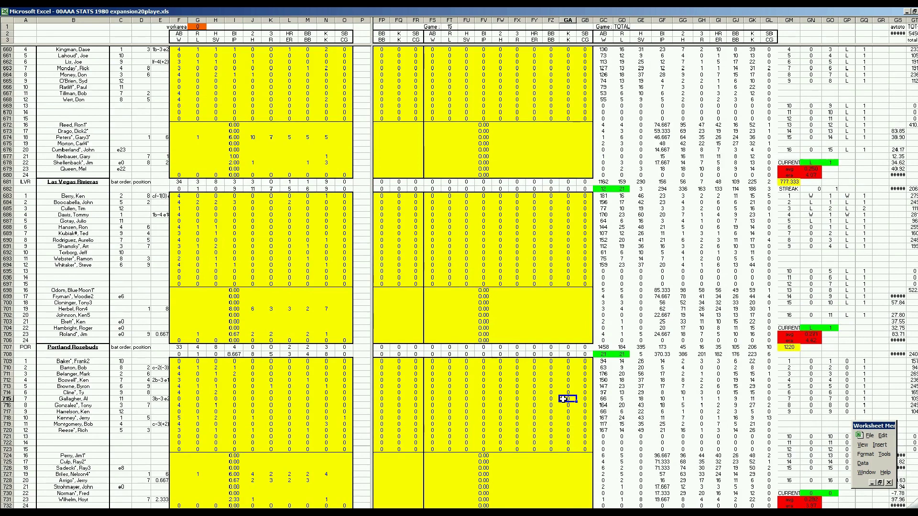
key(Page_Down)
key(Page_Down)
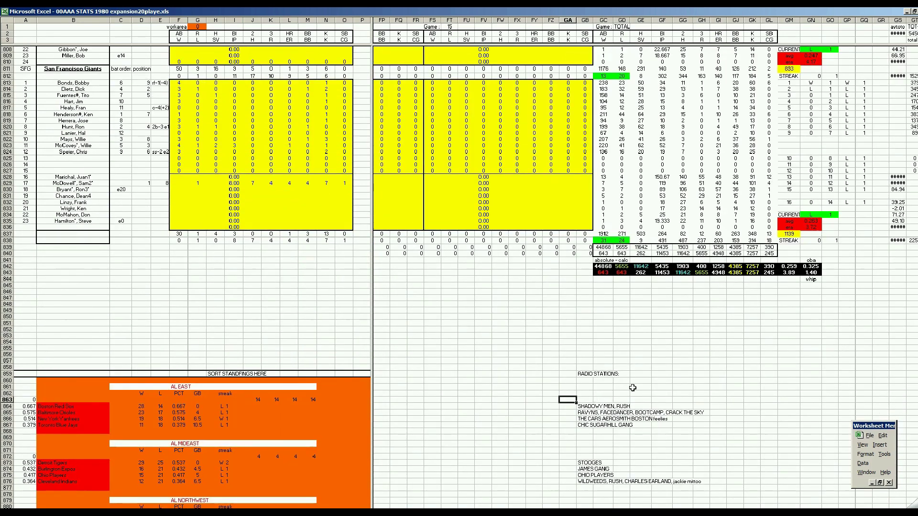
Turn the music down slightly and go to Boston Red Sox #1's wins atop the AL standings
scroll(563, 344, up, 5)
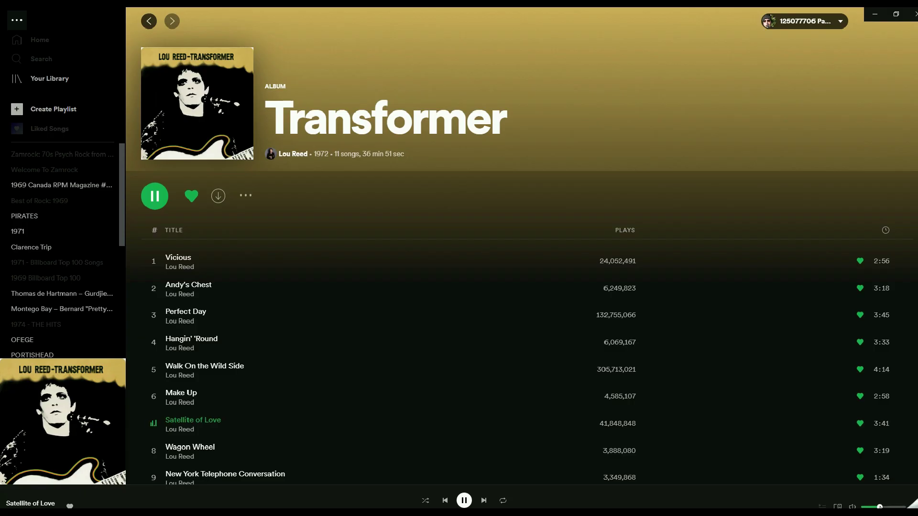
drag(879, 507, 867, 506)
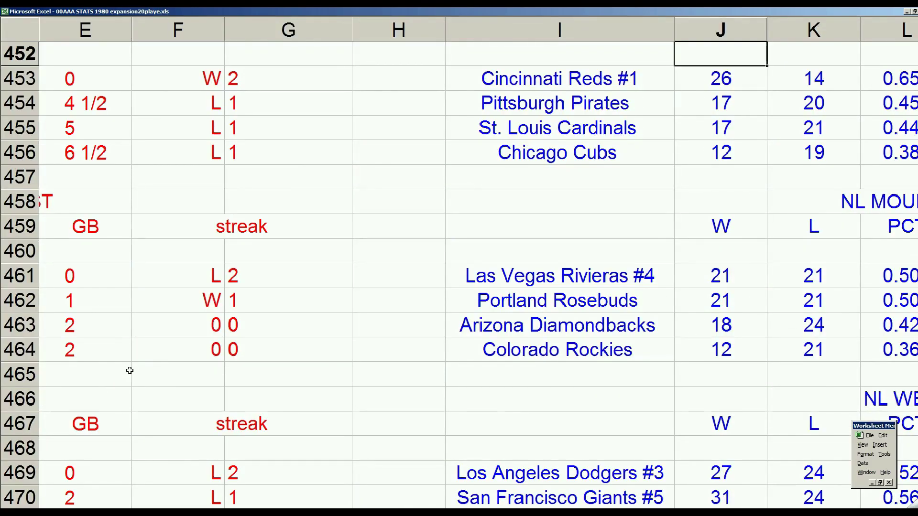
click(149, 354)
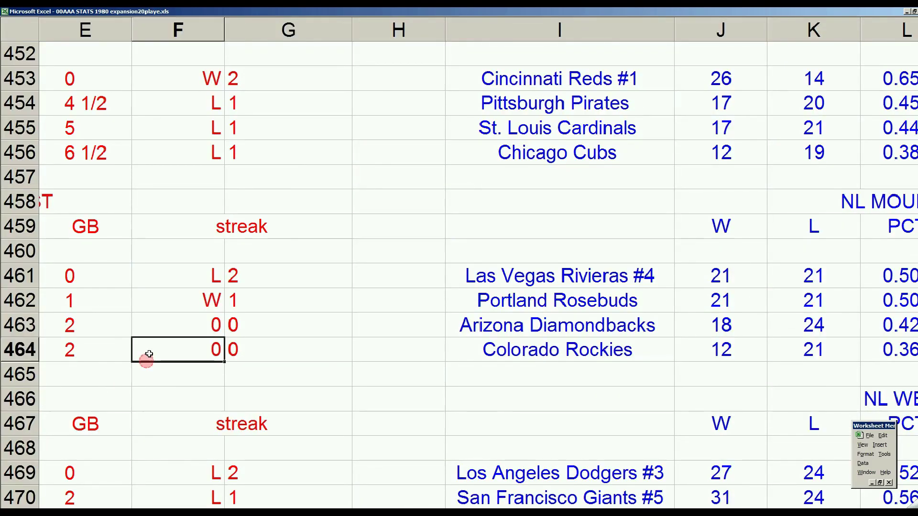
key(Left)
key(Left)
key(Left)
key(Left)
key(Up)
key(Up)
key(Up)
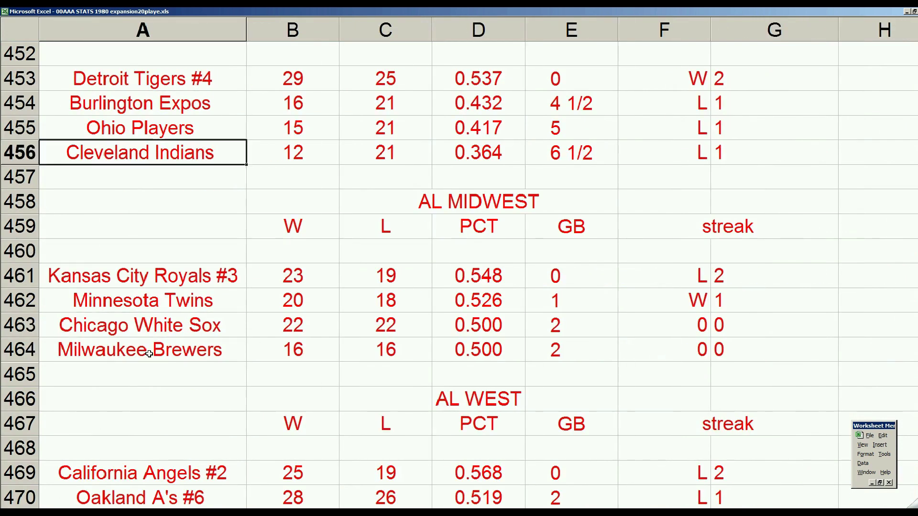
key(Up)
key(Up)
key(Up)
key(Down)
key(Down)
key(Down)
key(Down)
key(Right)
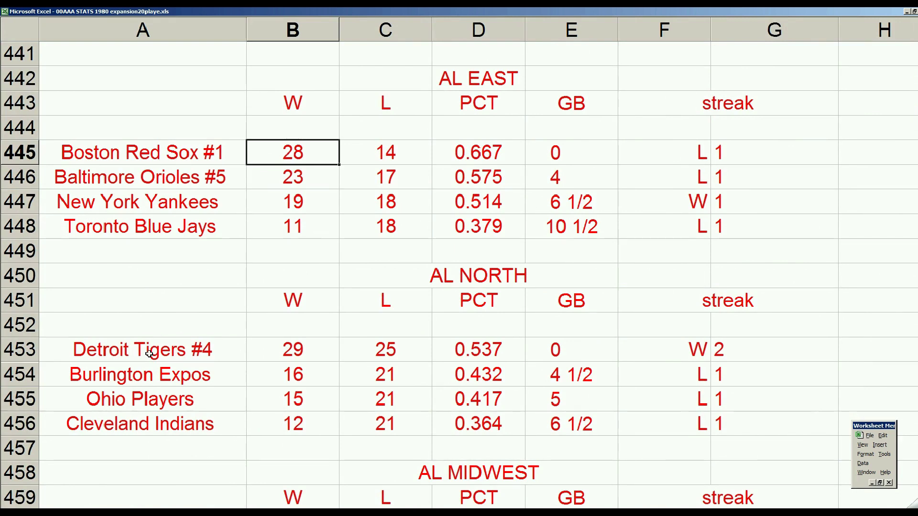
Review the AL division wins, comparing Detroit Tigers #4's wins and losses and the AL East streaks
key(Down)
key(Down)
key(Down)
key(Down)
key(Down)
key(Down)
key(Down)
key(Down)
key(Up)
key(Right)
key(Left)
key(Right)
key(Left)
key(Right)
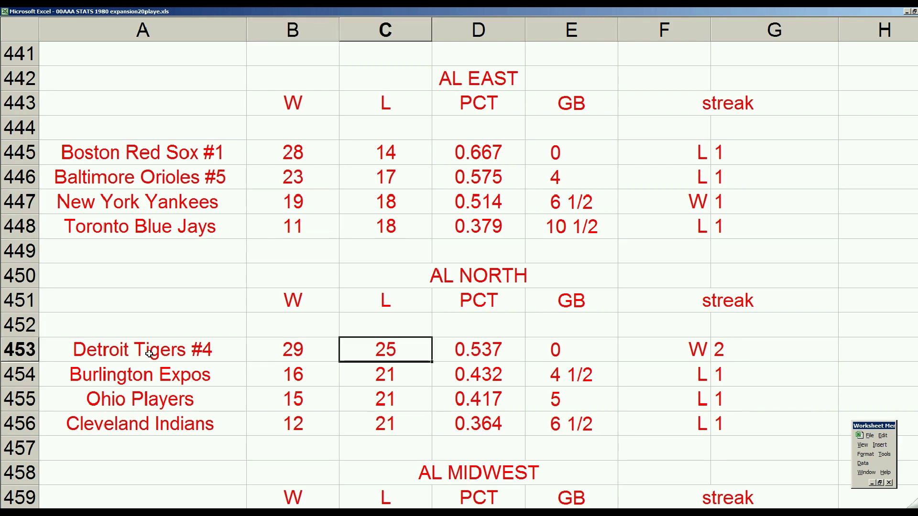
key(Left)
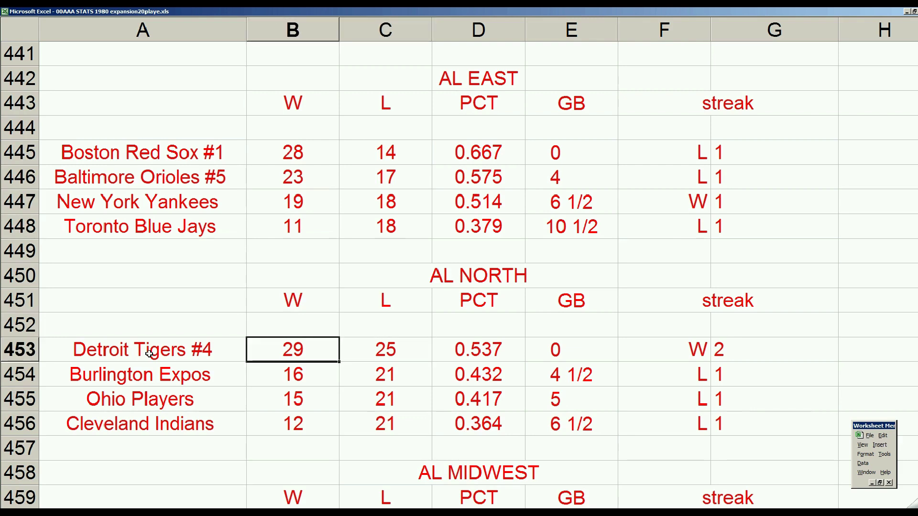
key(Down)
key(Down)
key(Down)
key(Down)
key(Down)
key(Down)
key(Down)
key(Down)
key(Down)
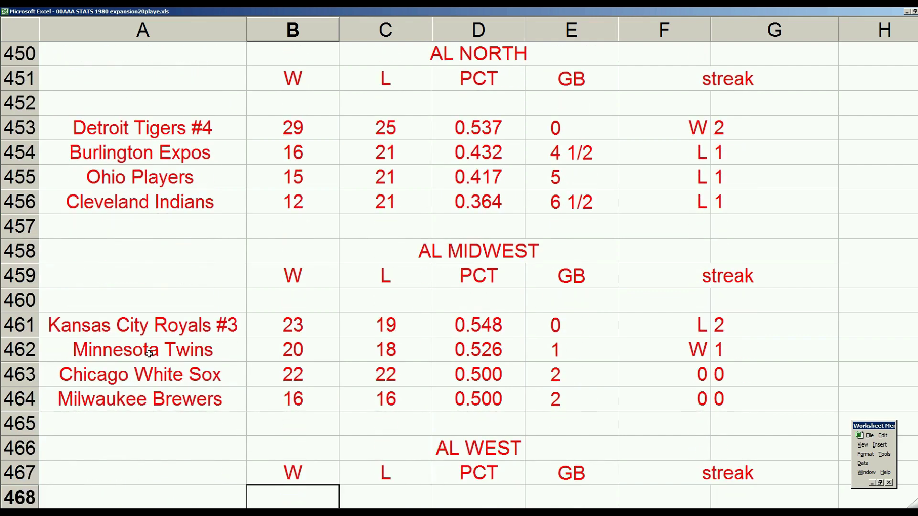
key(Down)
key(Down)
key(Down)
key(Up)
key(Up)
key(Up)
key(Up)
key(Up)
key(Up)
key(Up)
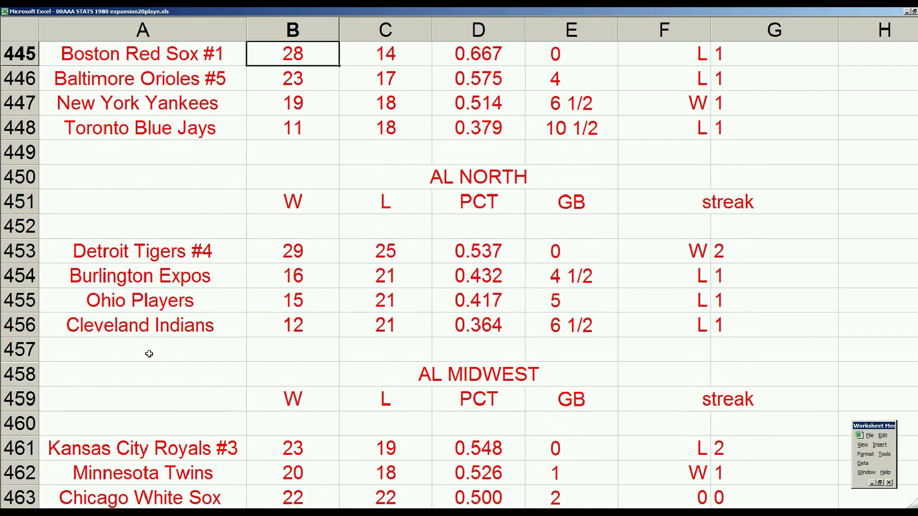
key(Up)
key(Up)
key(Up)
key(Right)
key(Right)
key(Down)
key(Down)
key(Down)
key(Right)
key(Right)
Check New York Mets #2's wins and percentage, then the NL Central games-behind down to Cincinnati Reds #1
key(Right)
key(Right)
key(Right)
key(Left)
key(Left)
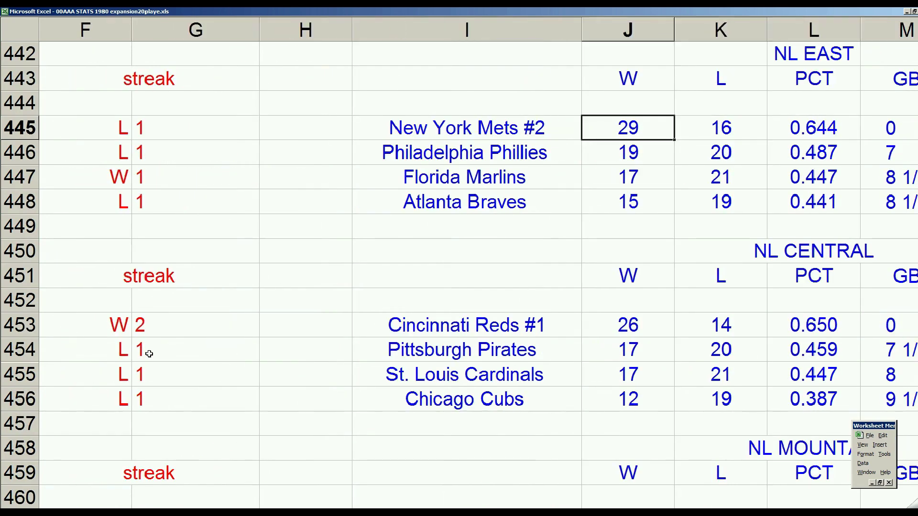
key(Left)
key(Right)
key(Right)
key(Right)
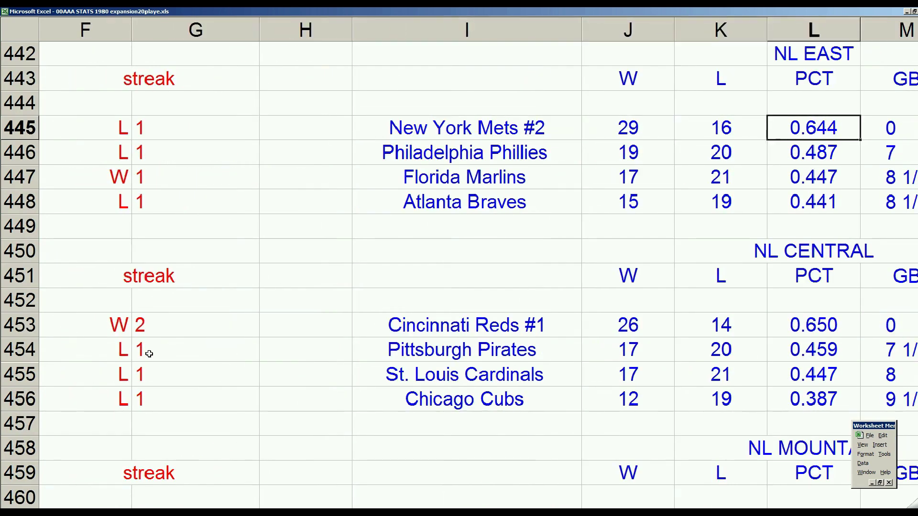
key(Left)
key(Left)
key(Left)
key(Left)
key(Right)
key(Right)
key(Right)
key(Right)
key(Right)
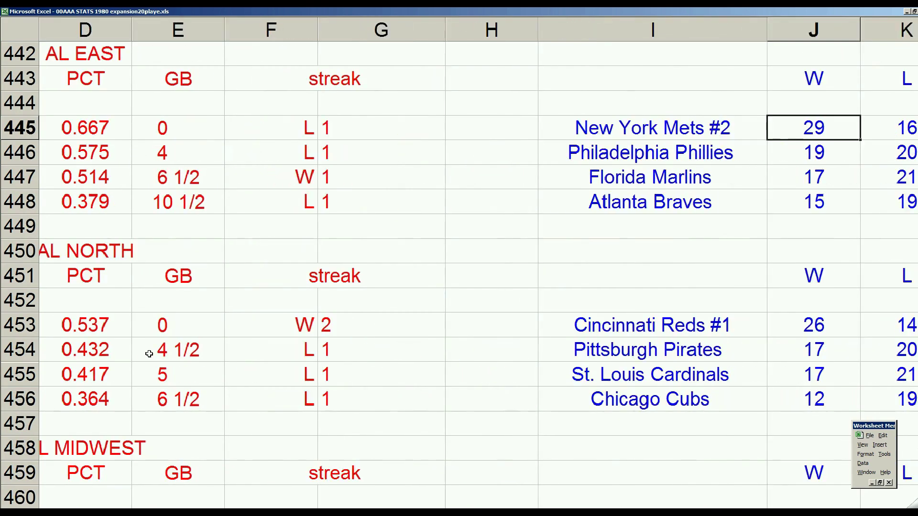
key(Right)
key(Right)
key(Down)
key(Down)
key(Down)
key(Down)
key(Left)
key(Left)
key(Left)
key(Up)
key(Left)
key(Left)
key(Left)
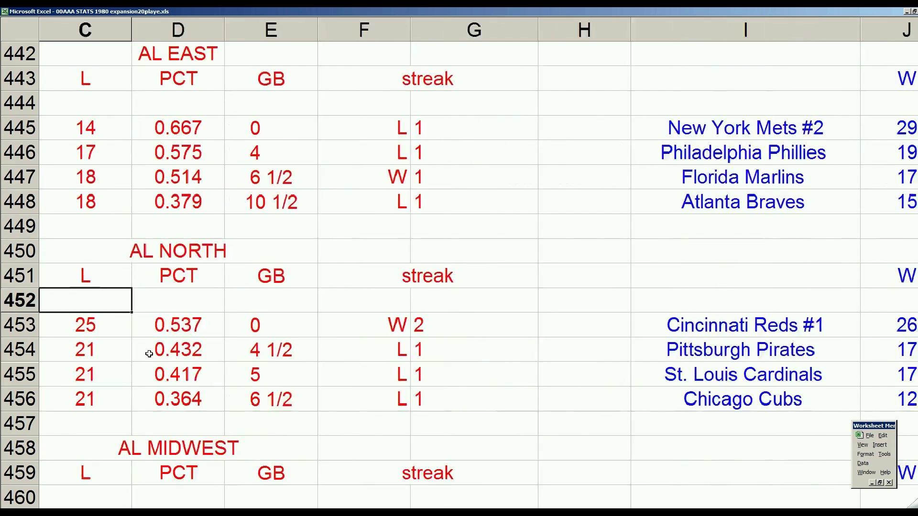
key(Left)
key(Left)
key(Up)
key(Up)
key(Up)
key(Up)
key(Down)
key(Right)
key(Right)
key(Right)
key(Right)
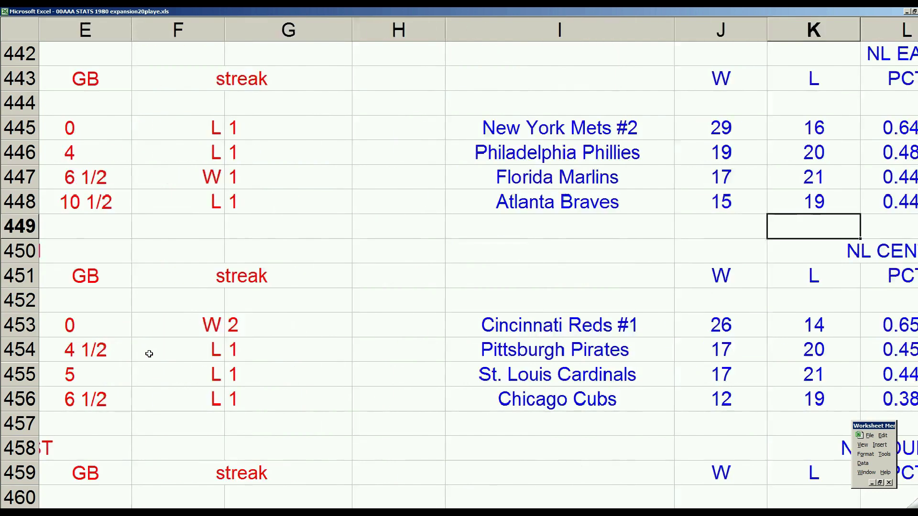
key(Right)
key(Right)
key(Down)
key(Down)
key(Down)
key(Down)
key(Left)
key(Left)
key(Left)
key(Left)
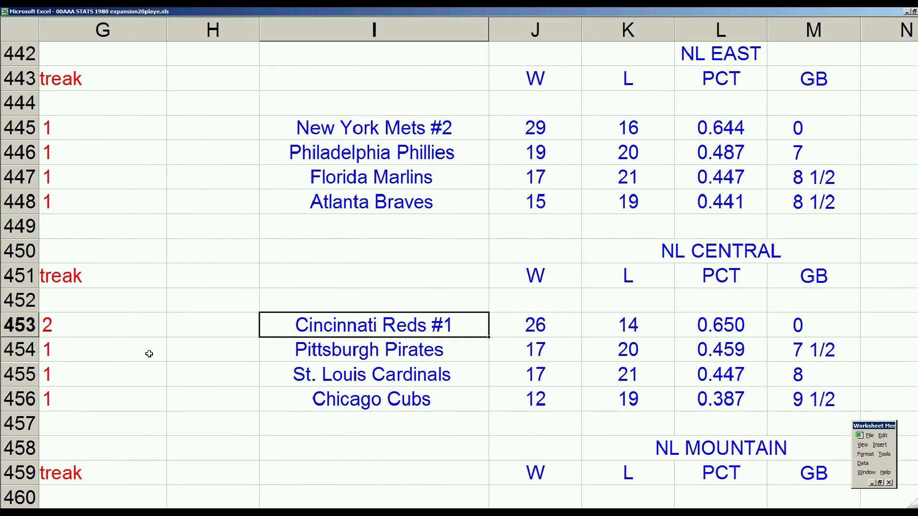
key(Down)
key(Down)
key(Down)
key(Down)
key(Down)
key(Down)
key(Down)
key(Down)
key(Down)
key(Down)
key(Down)
key(Down)
key(Down)
key(Down)
key(Down)
key(Down)
key(Down)
key(Down)
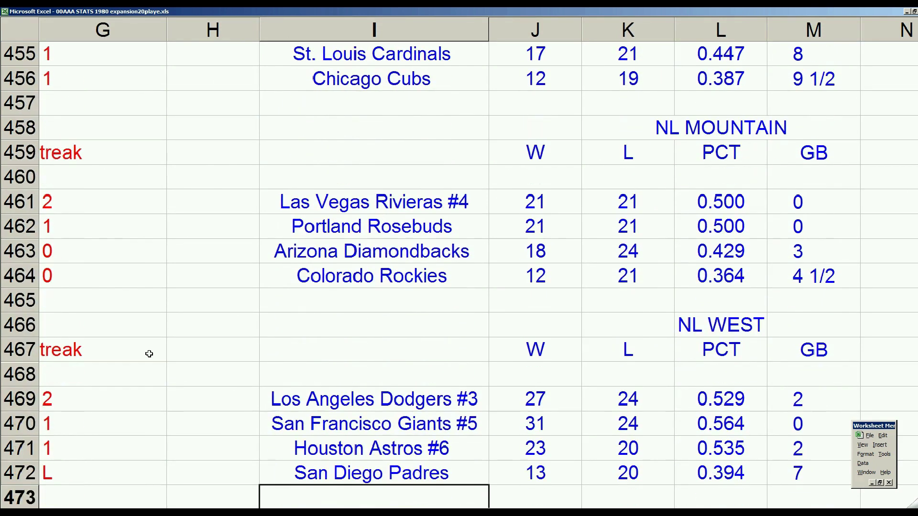
key(Up)
key(Up)
key(Up)
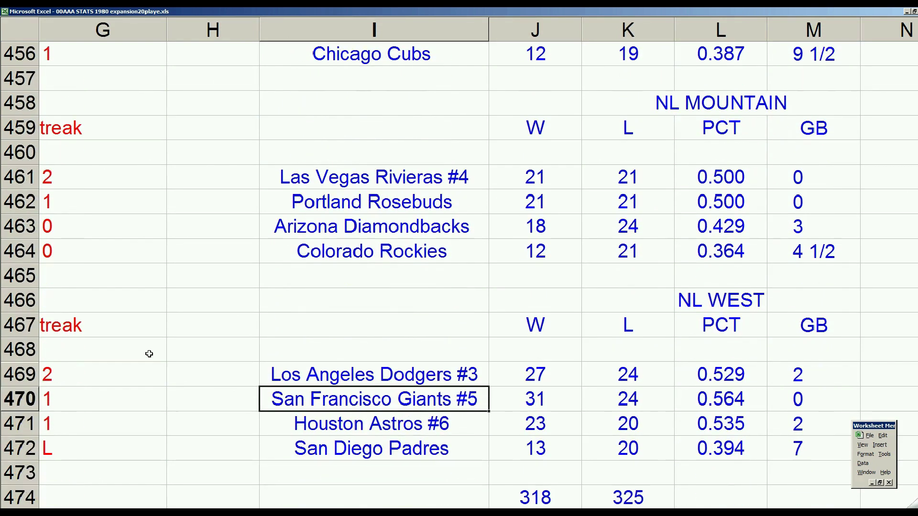
key(Right)
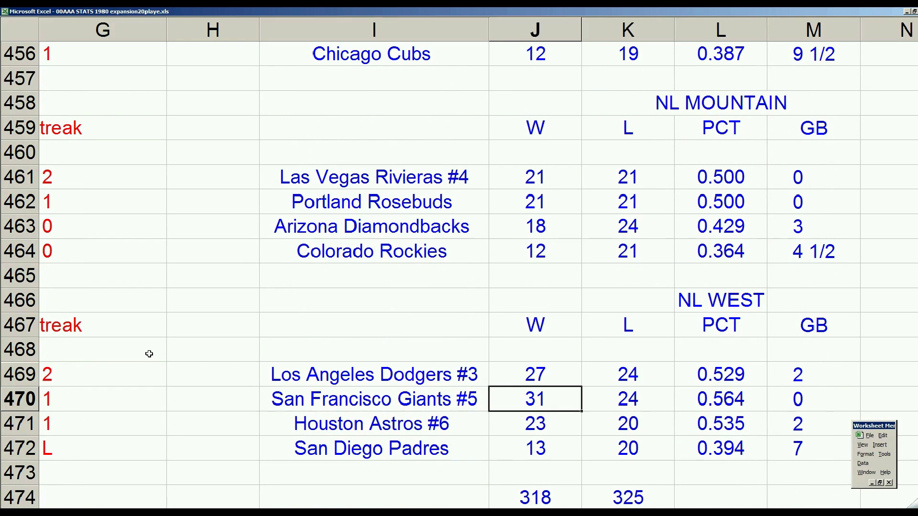
key(Right)
key(Left)
key(Left)
key(Up)
key(Down)
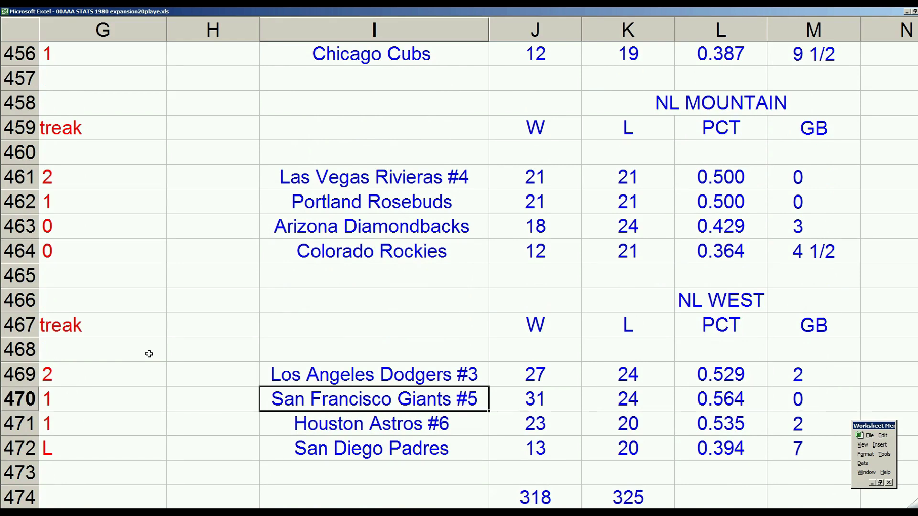
key(Right)
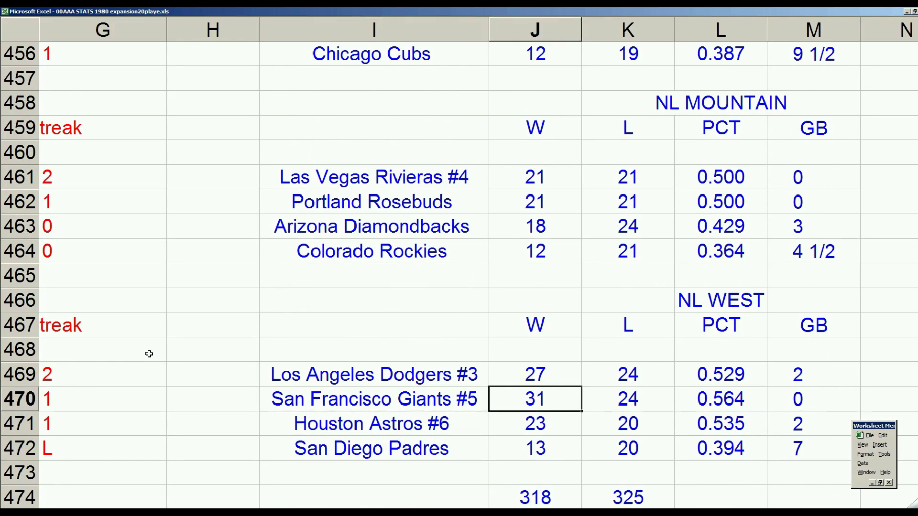
key(Left)
key(Home)
key(Up)
key(Up)
key(Up)
key(Up)
key(Up)
key(Up)
key(Up)
key(Down)
key(Down)
key(Down)
key(Right)
key(Right)
key(Right)
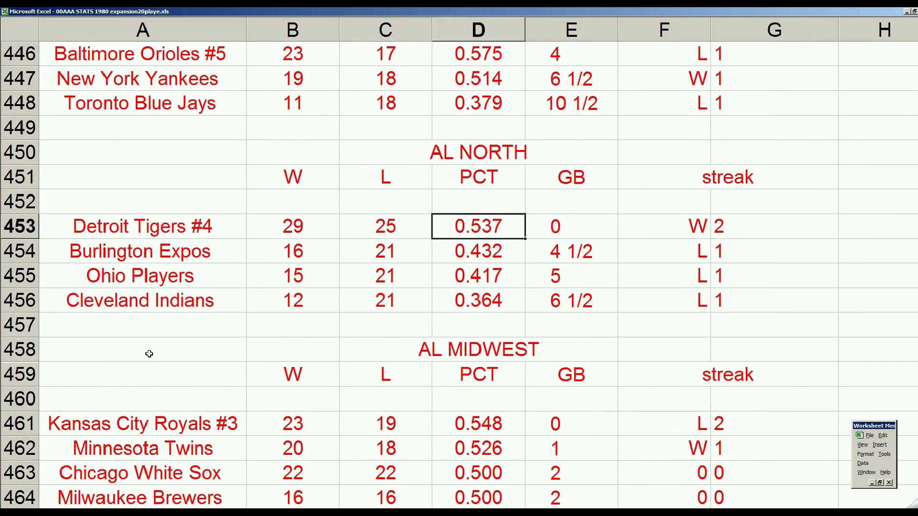
key(Right)
key(Right)
key(Right)
key(Up)
key(Up)
key(Up)
key(Up)
key(Up)
key(Up)
key(Right)
key(Right)
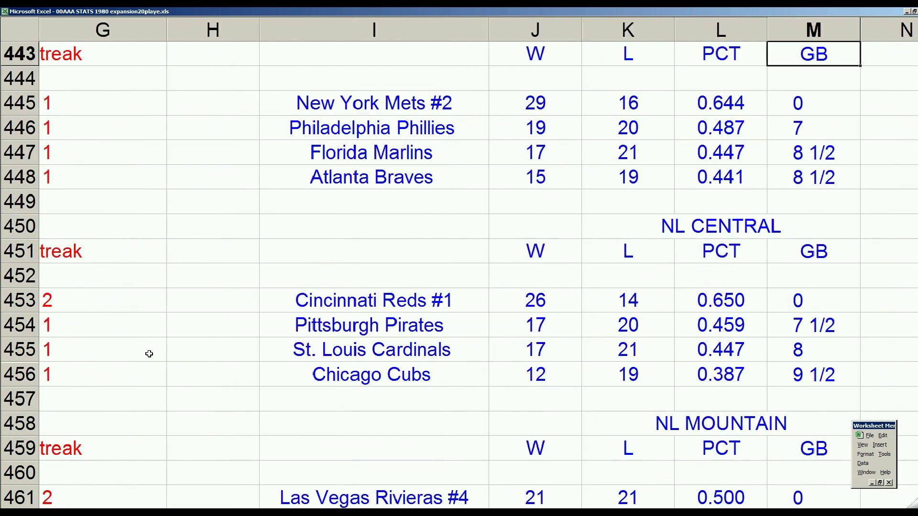
key(Down)
key(Down)
key(Left)
key(Left)
key(Left)
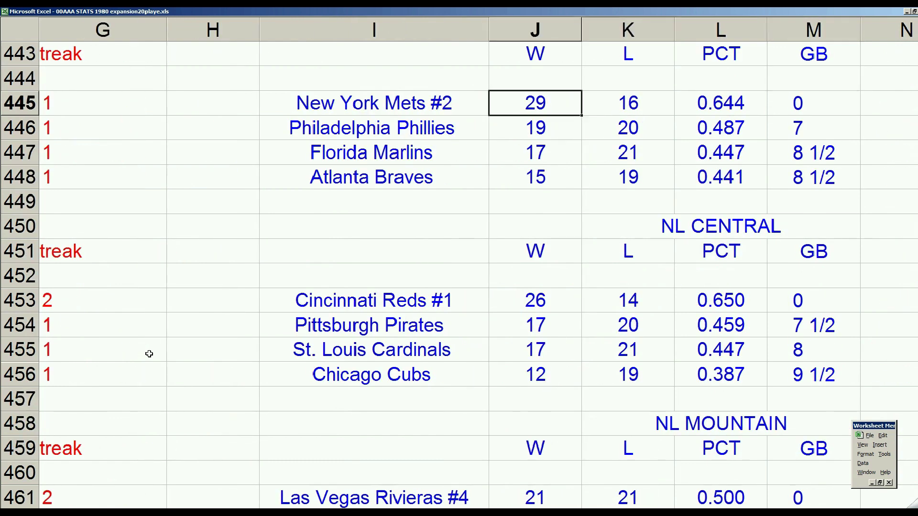
key(Left)
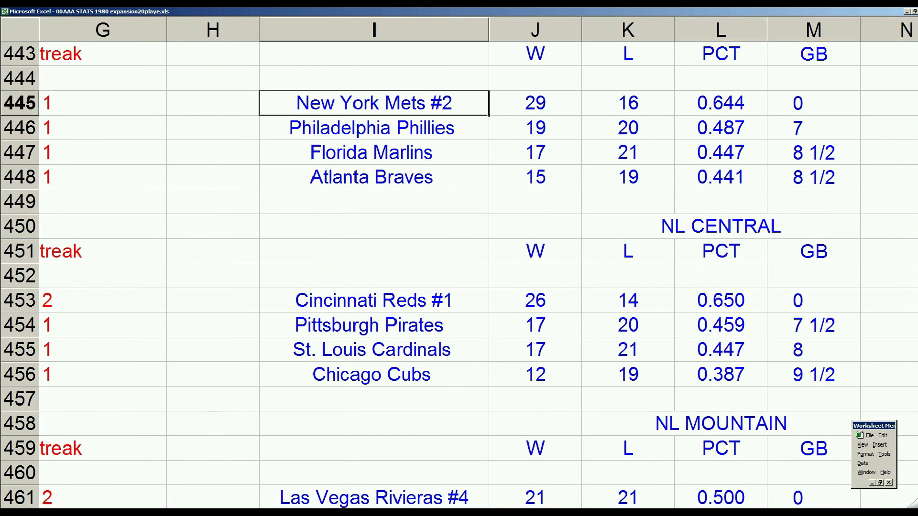
In the scouting-report workbook, clear the old game-7 starters from EJ32 and EJ29
key(ctrl+Page_Down)
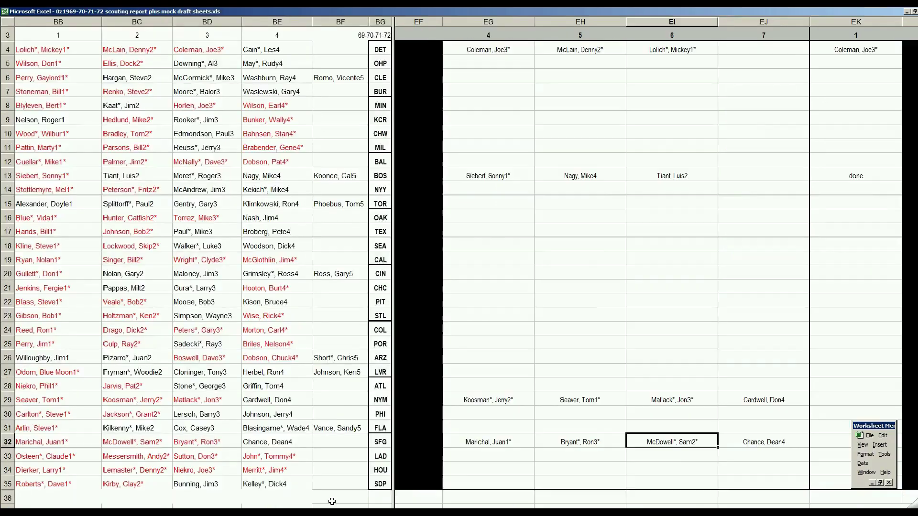
key(ctrl+F6)
click(690, 428)
key(Down)
key(Right)
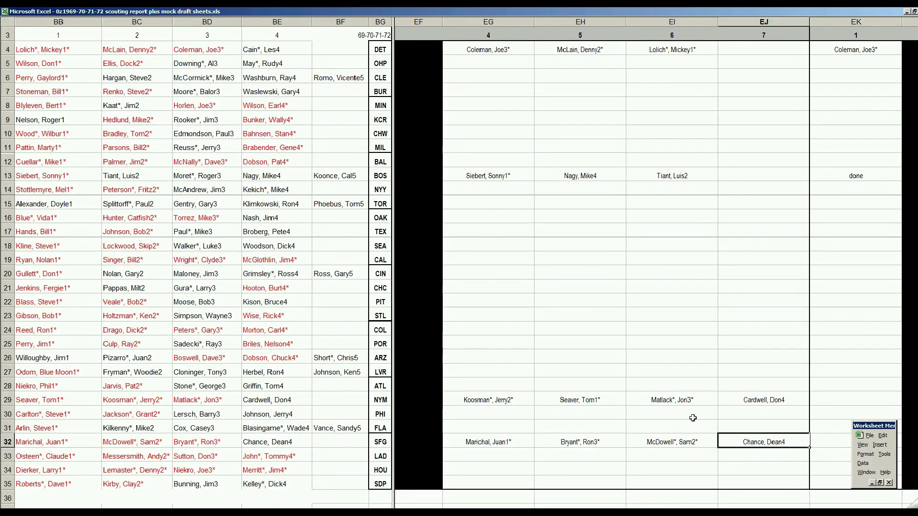
key(Delete)
key(Up)
key(Up)
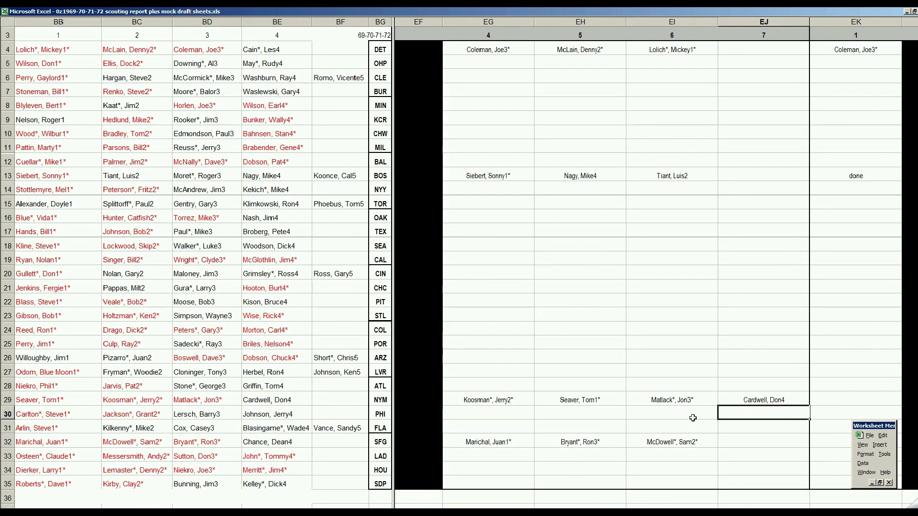
key(Up)
key(Delete)
Fill the NYM games 1–3 starters with formulas referencing EG29, EH29 and EI29
key(Right)
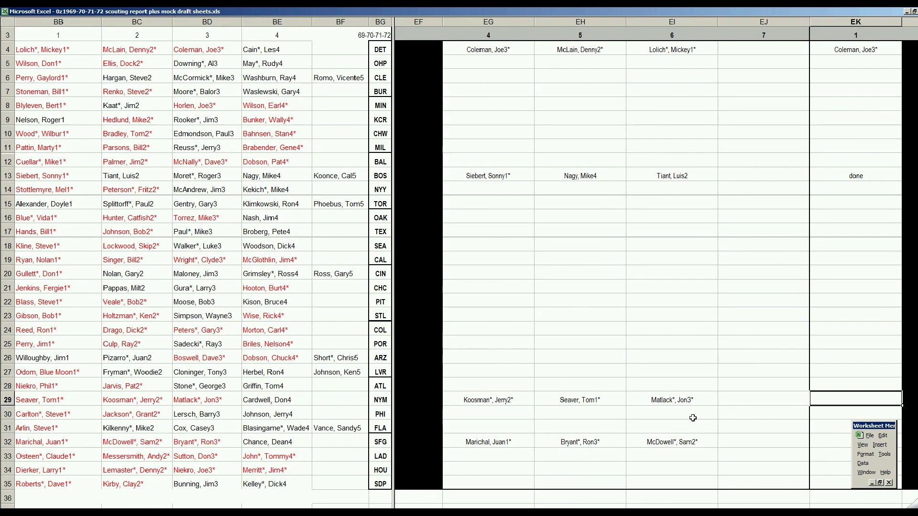
text(+)
key(Left)
key(Left)
key(Left)
key(Left)
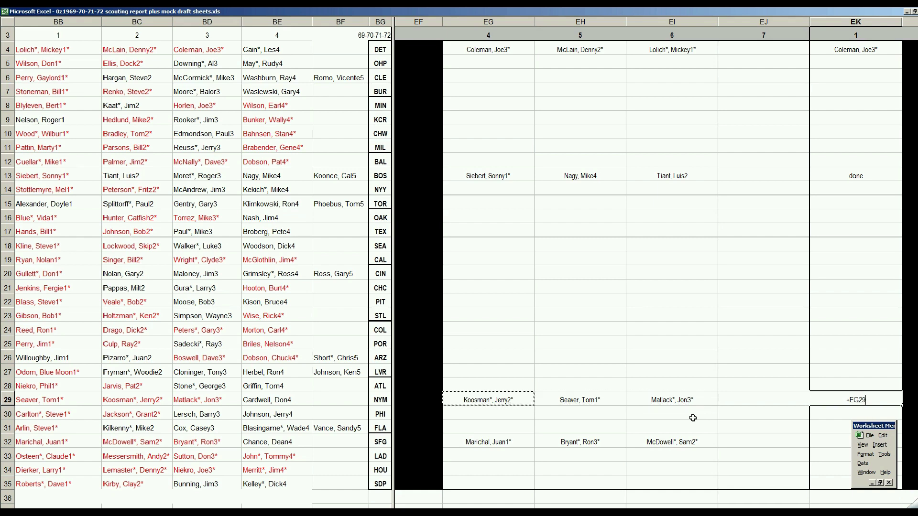
key(Return)
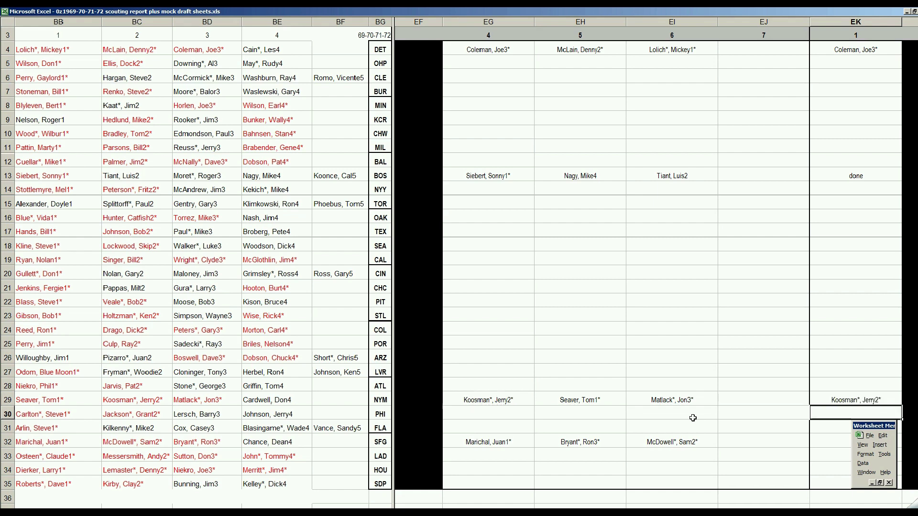
key(Up)
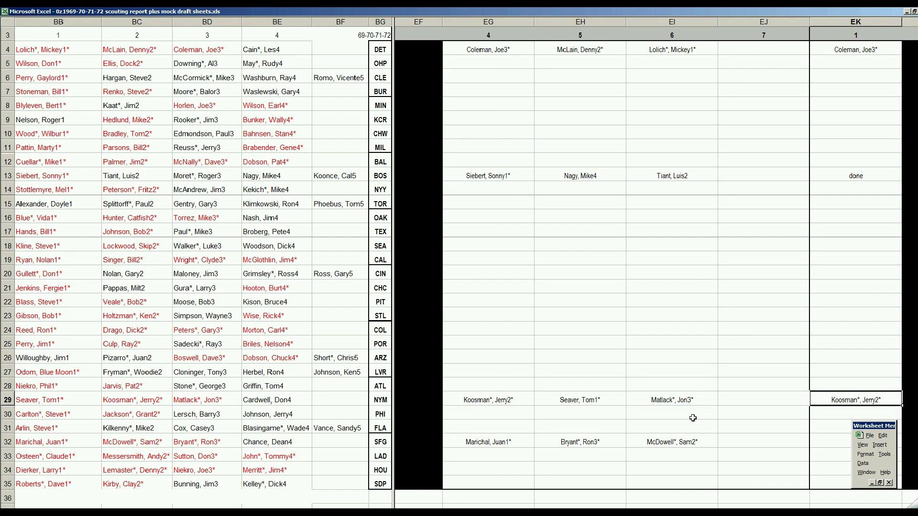
key(Right)
key(Right)
text(+)
key(Left)
key(Left)
key(Left)
key(Left)
key(Left)
key(Return)
key(Up)
Add NYM formulas for games 4 and 5, with game 5 (EP29) pointing at BE29
key(Right)
text(+)
key(Left)
key(Left)
key(Left)
key(Left)
key(Left)
key(Return)
key(Up)
key(Right)
text(+)
key(Left)
key(Left)
key(Left)
key(Return)
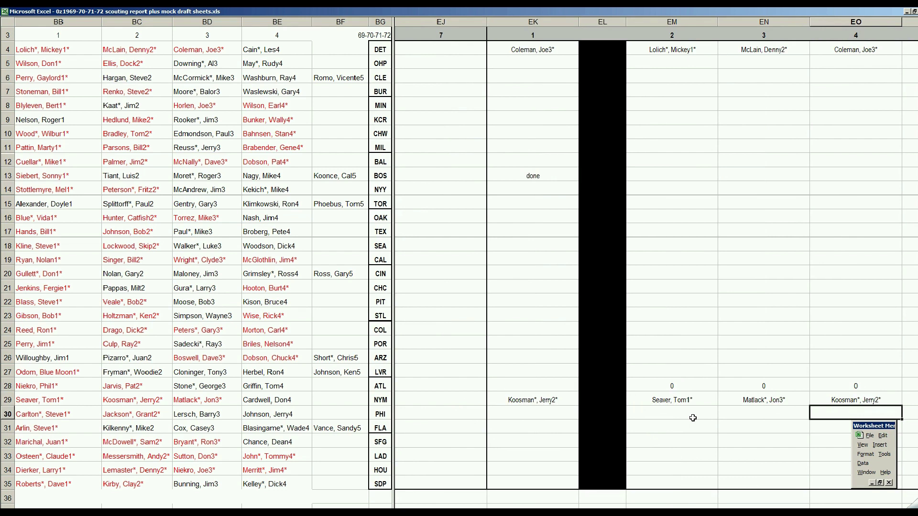
key(Up)
key(Right)
text(+)
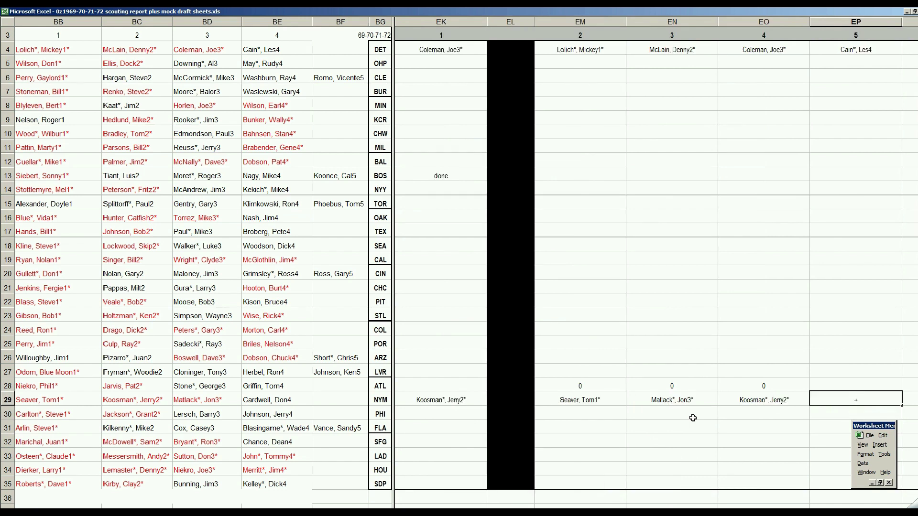
click(280, 400)
key(Return)
Add NYM formulas for games 6 (=EM29 in EQ29) and 7 (ES29), referencing earlier games
key(Up)
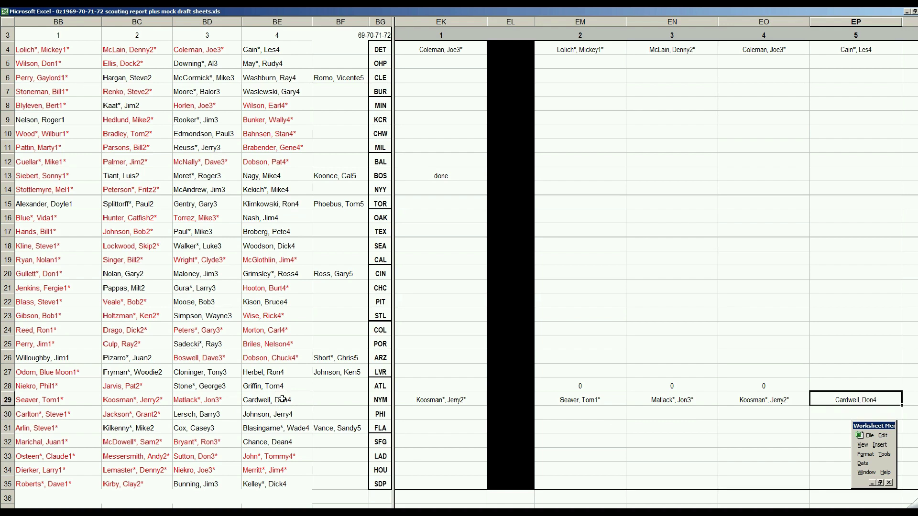
key(Right)
text(+)
key(Left)
key(Left)
key(Left)
key(Left)
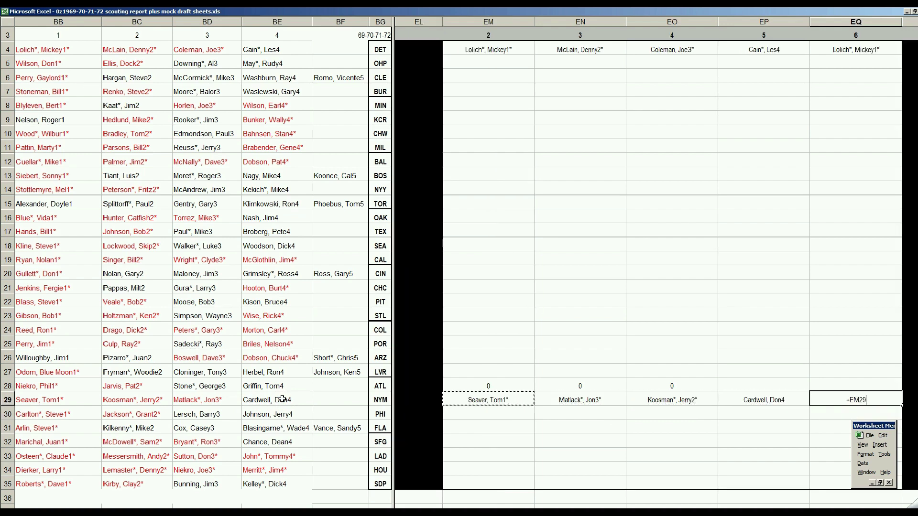
key(Return)
key(Up)
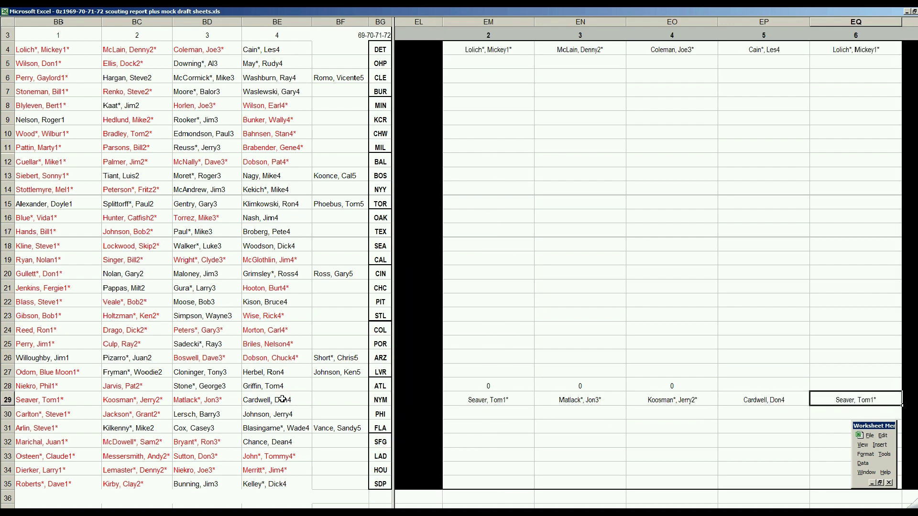
key(Right)
key(Right)
text(+)
key(Left)
key(Left)
key(Left)
key(Left)
key(Return)
key(Up)
key(Left)
key(Left)
key(Left)
key(Left)
key(Left)
key(Left)
key(Left)
key(Left)
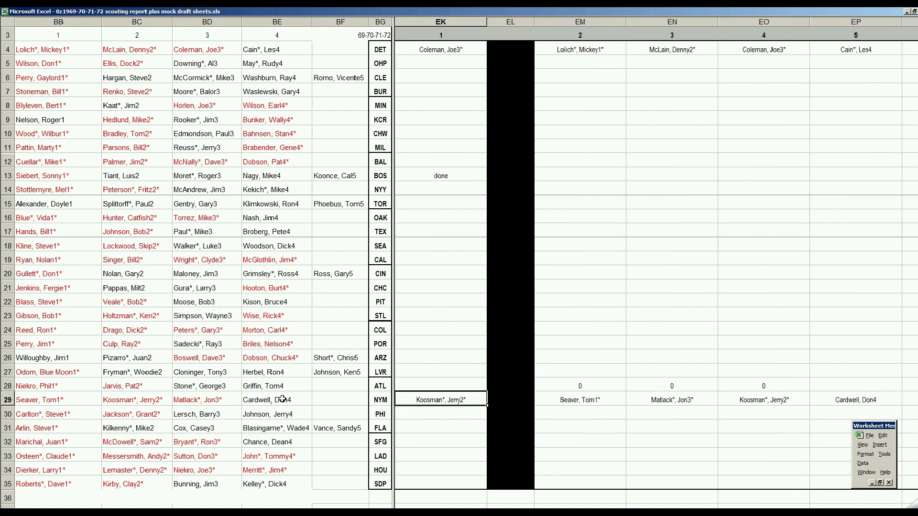
key(Left)
key(Right)
key(Up)
key(Up)
key(Up)
key(Up)
key(Up)
key(Up)
key(Up)
key(Up)
key(Up)
key(Up)
key(Up)
key(Up)
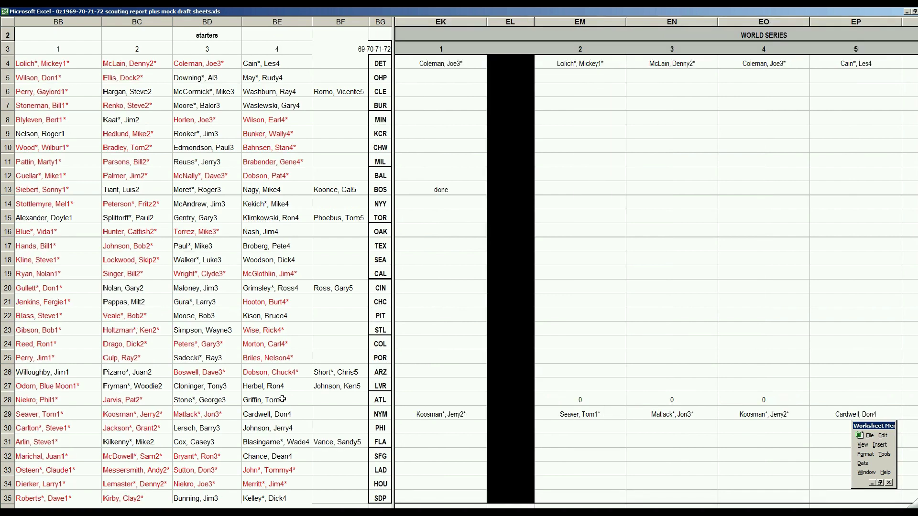
key(Up)
key(Down)
key(Down)
key(Down)
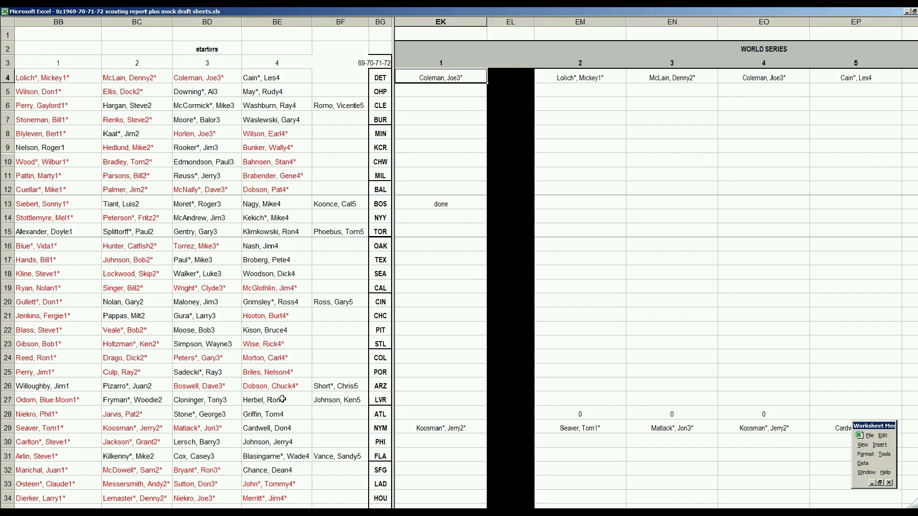
key(Right)
key(Right)
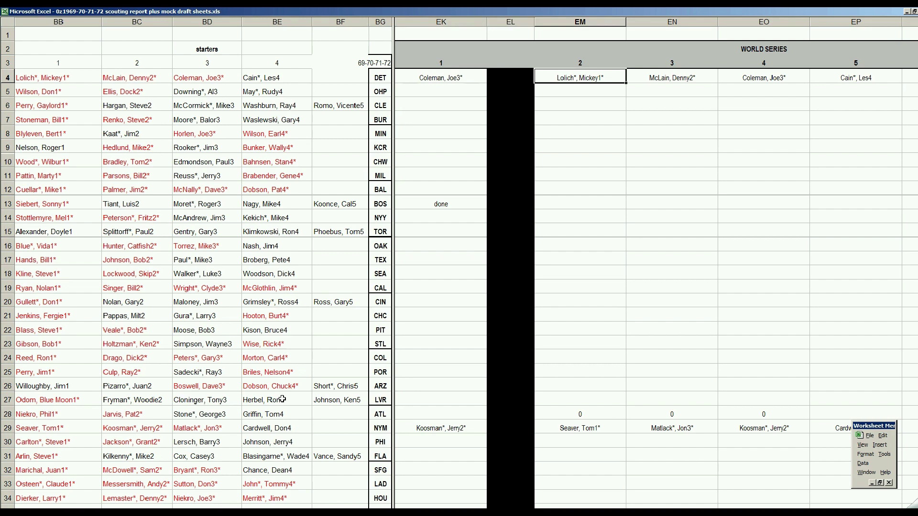
key(Right)
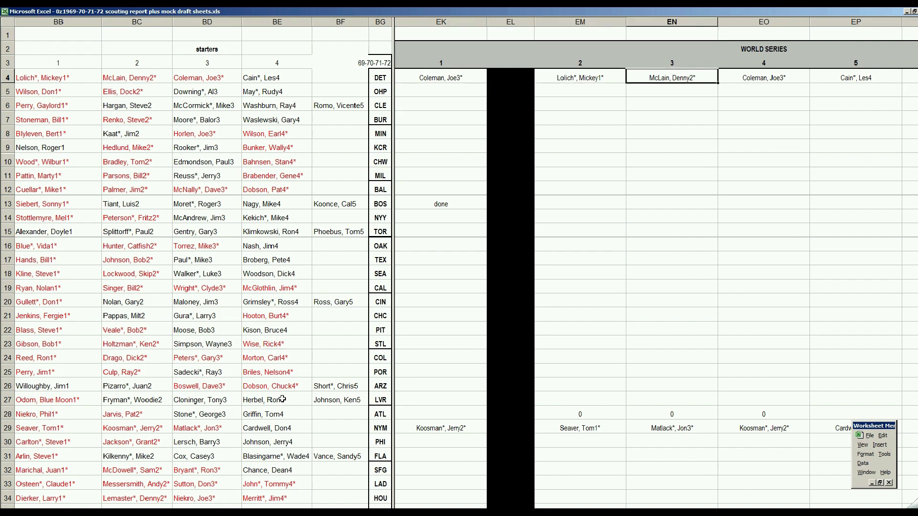
key(Right)
key(Right)
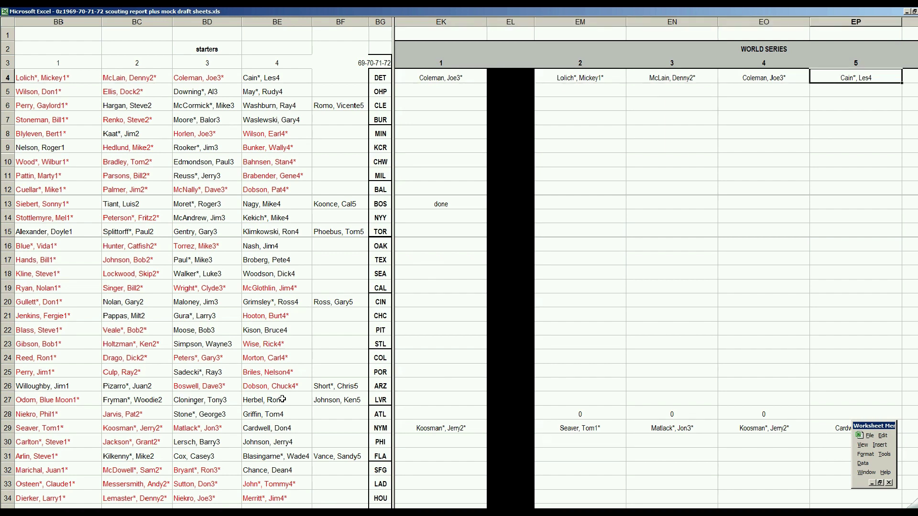
key(Right)
key(Left)
key(Down)
key(Down)
key(Down)
key(Down)
key(Down)
key(Down)
key(Down)
key(Down)
key(Down)
key(Down)
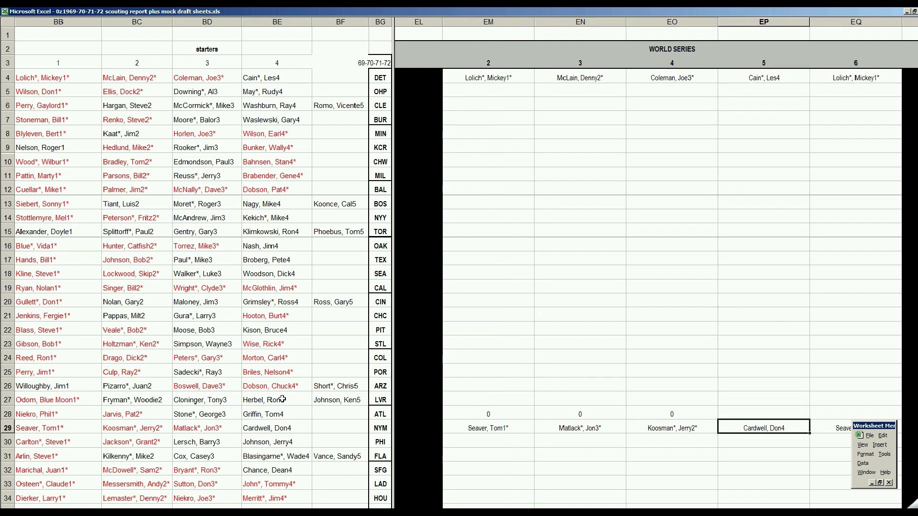
key(Left)
key(Left)
key(Up)
key(Down)
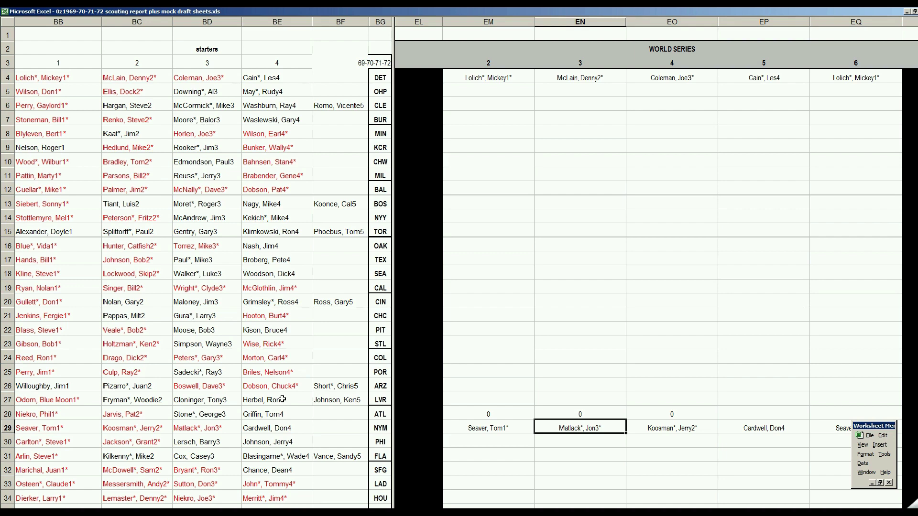
key(Right)
key(Right)
key(Left)
key(Left)
key(Left)
key(Right)
key(Right)
key(Right)
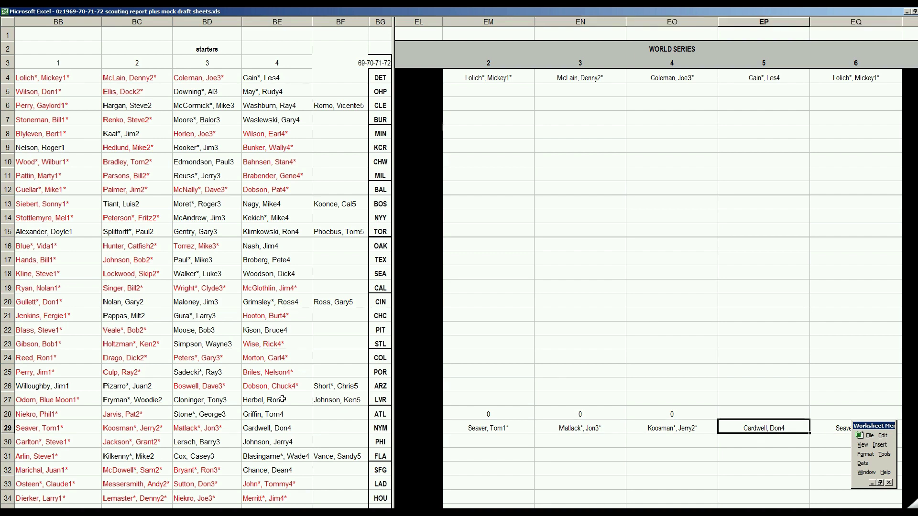
key(Left)
key(Left)
key(Right)
key(Right)
key(Left)
key(Left)
key(Left)
key(Left)
key(Left)
key(Left)
key(Left)
key(Right)
key(Right)
key(Right)
key(Right)
key(Right)
key(Right)
key(Right)
key(Right)
key(Left)
key(Up)
key(Up)
key(Up)
key(Up)
key(Up)
key(Up)
key(Up)
key(Up)
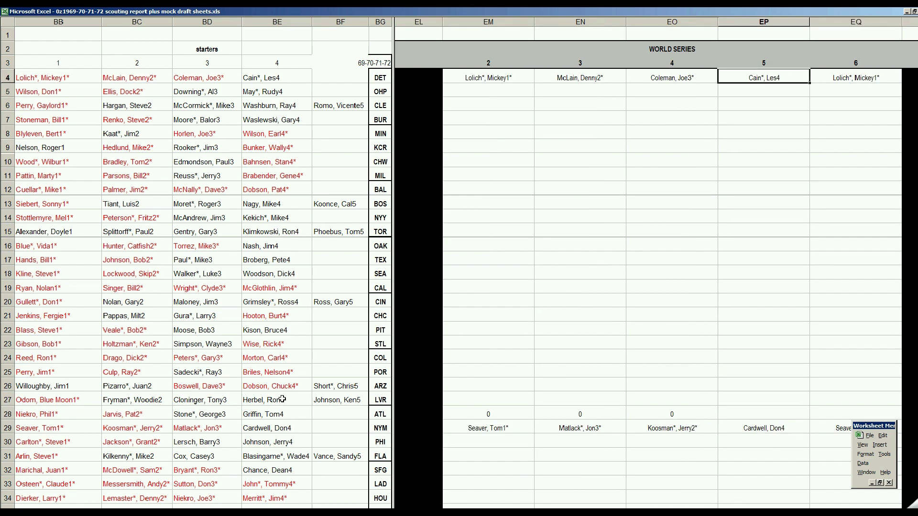
key(Left)
key(Left)
key(Left)
key(Left)
key(Left)
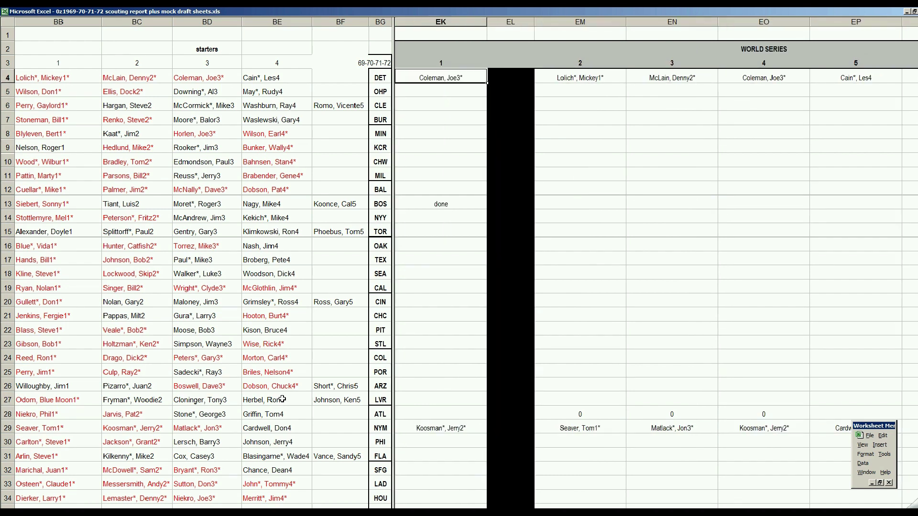
key(Right)
key(Right)
key(Right)
key(Right)
key(Left)
key(Left)
key(Left)
key(Left)
key(Down)
key(Down)
key(Down)
key(Down)
key(Down)
key(Down)
key(Down)
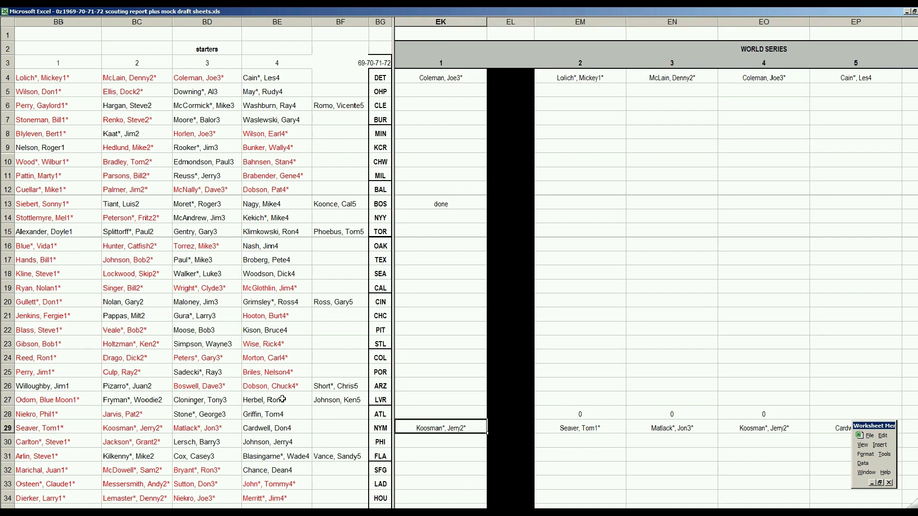
key(Right)
key(Right)
key(Right)
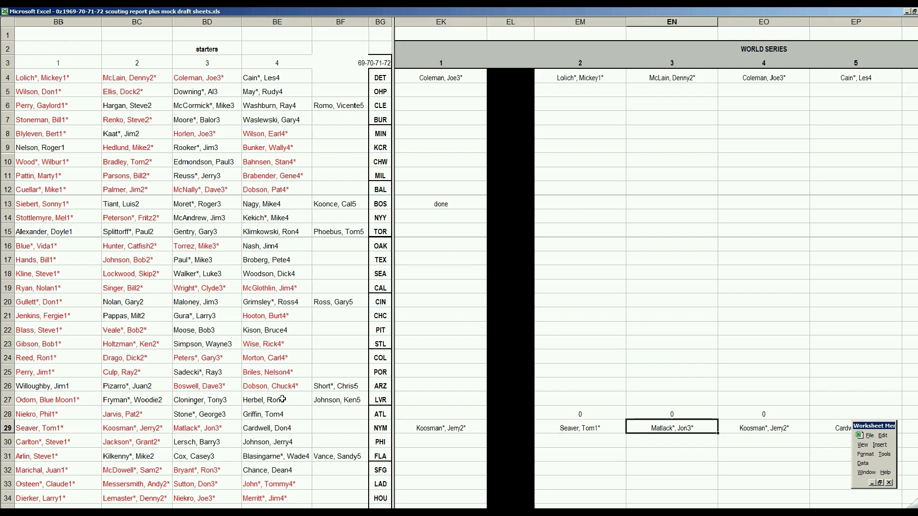
key(Left)
key(Left)
key(Left)
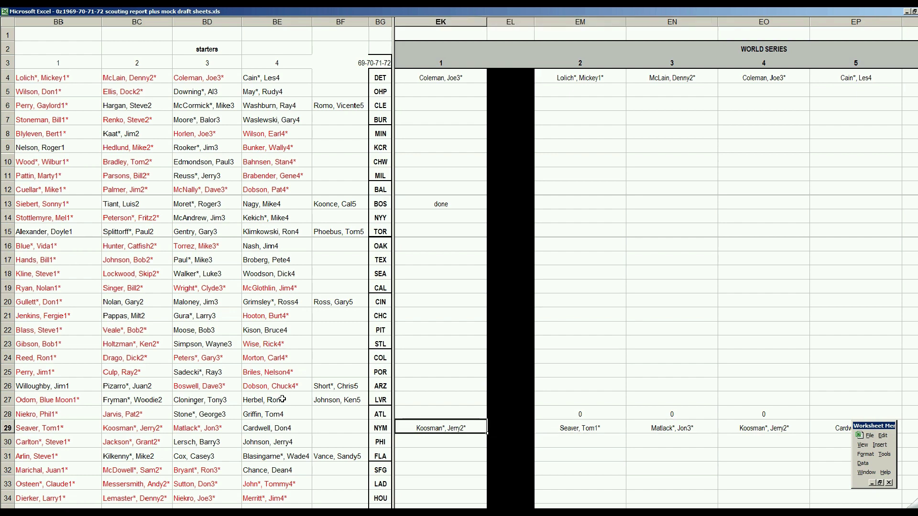
key(Up)
key(Up)
key(Up)
key(Up)
key(Up)
key(Up)
key(Up)
key(Up)
key(Up)
key(Down)
key(Down)
key(Down)
key(Down)
key(Down)
key(Down)
key(Down)
key(Down)
key(Down)
key(Down)
key(Up)
key(Up)
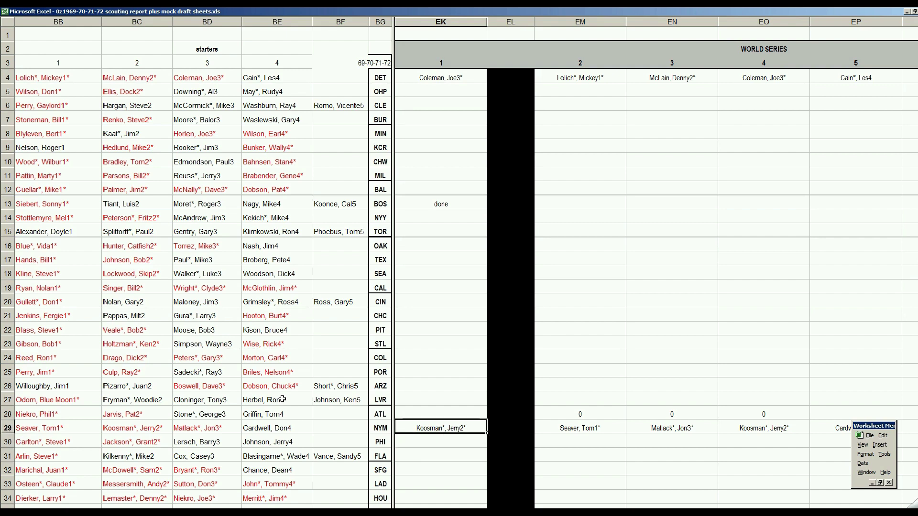